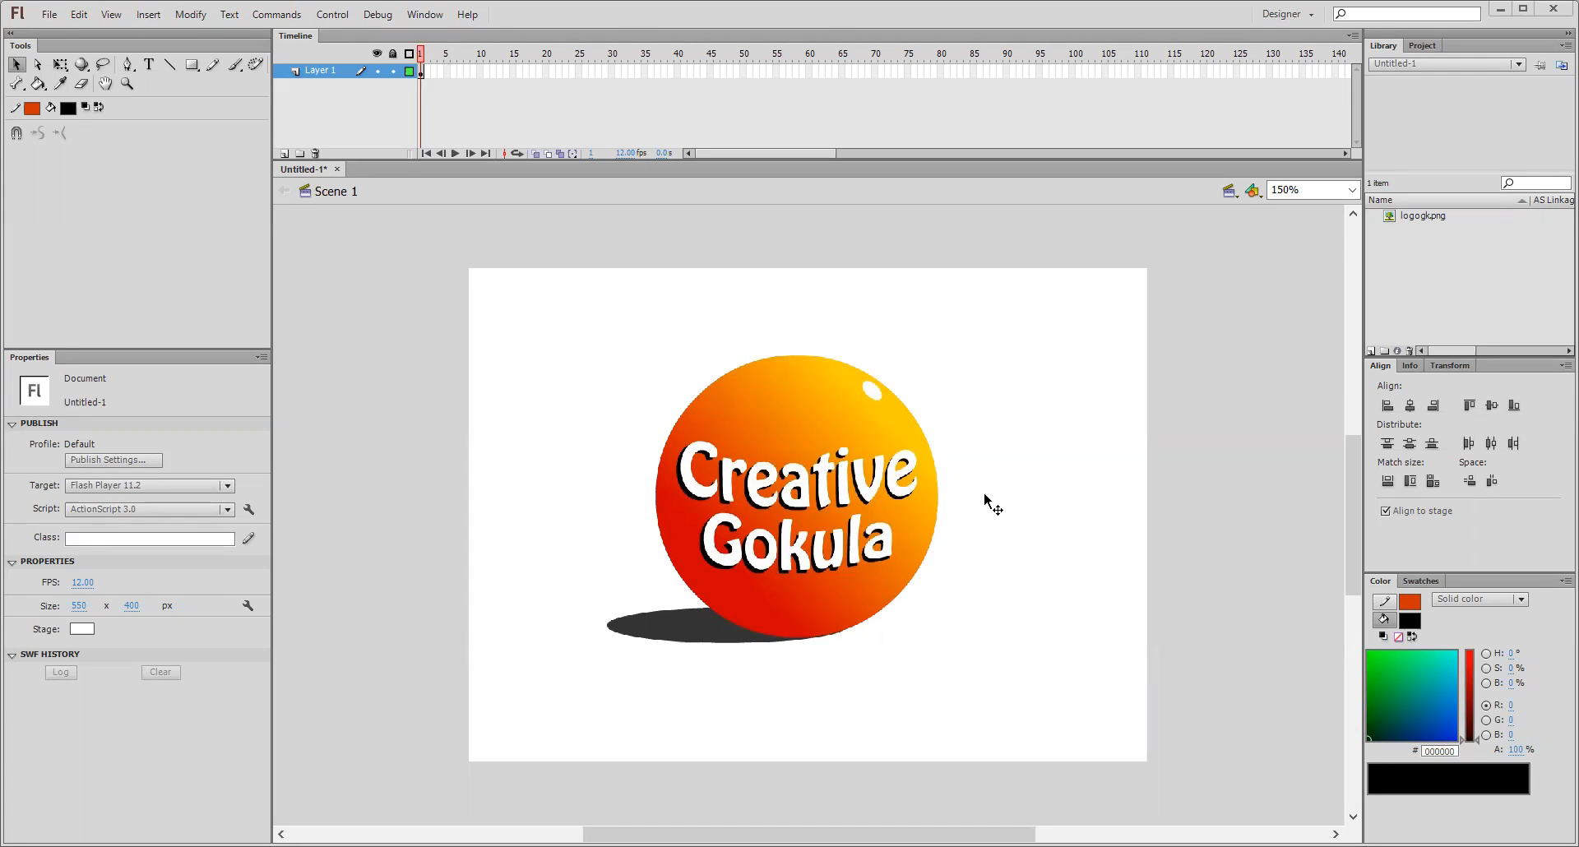
- Hide Layer 1 and show it again
click(377, 72)
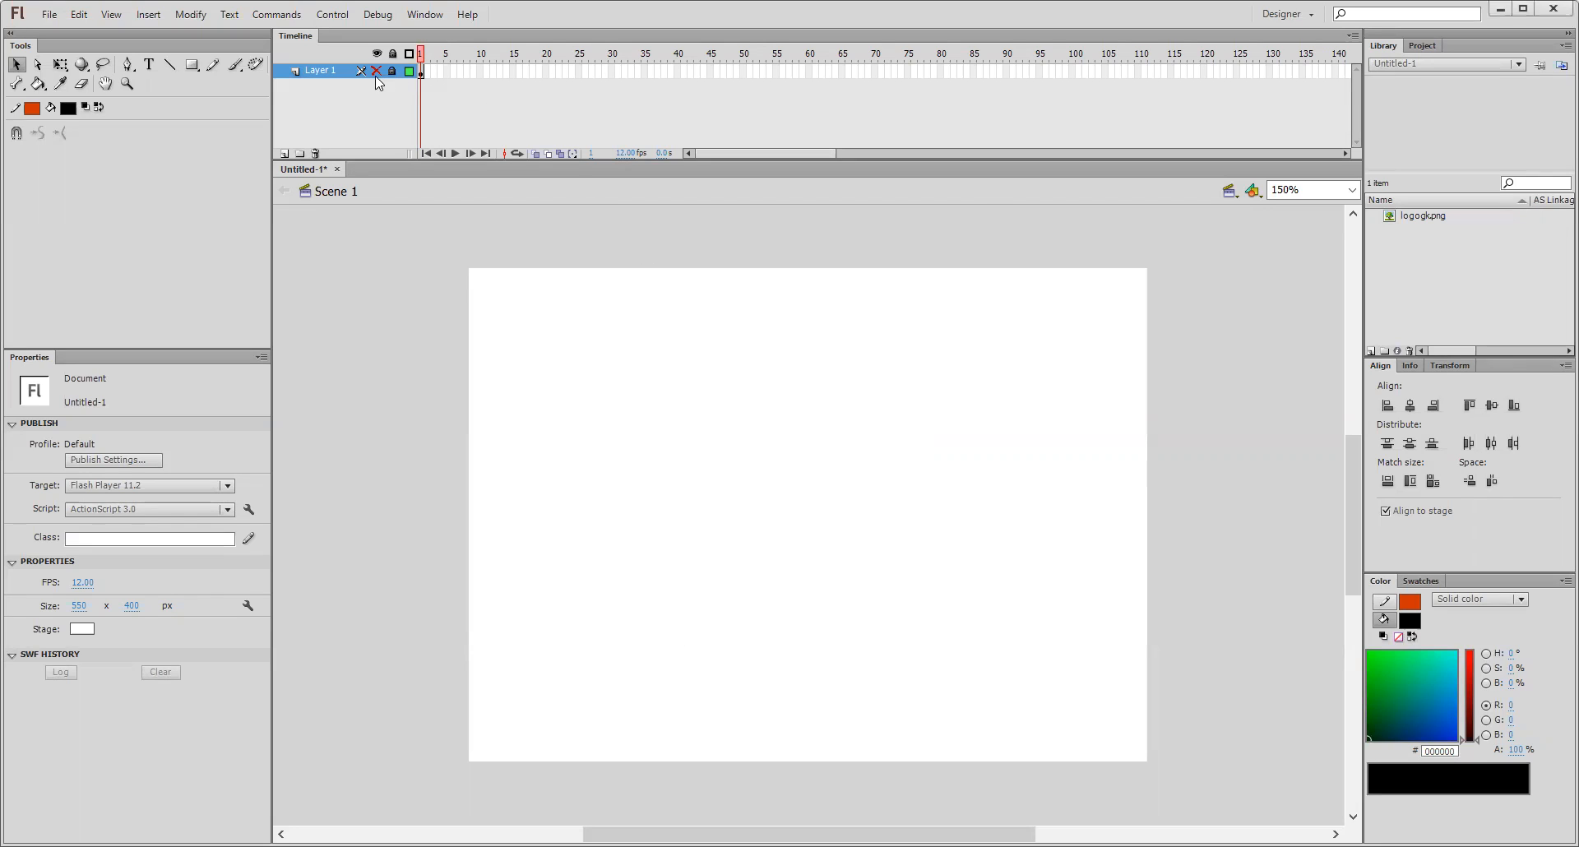
click(376, 71)
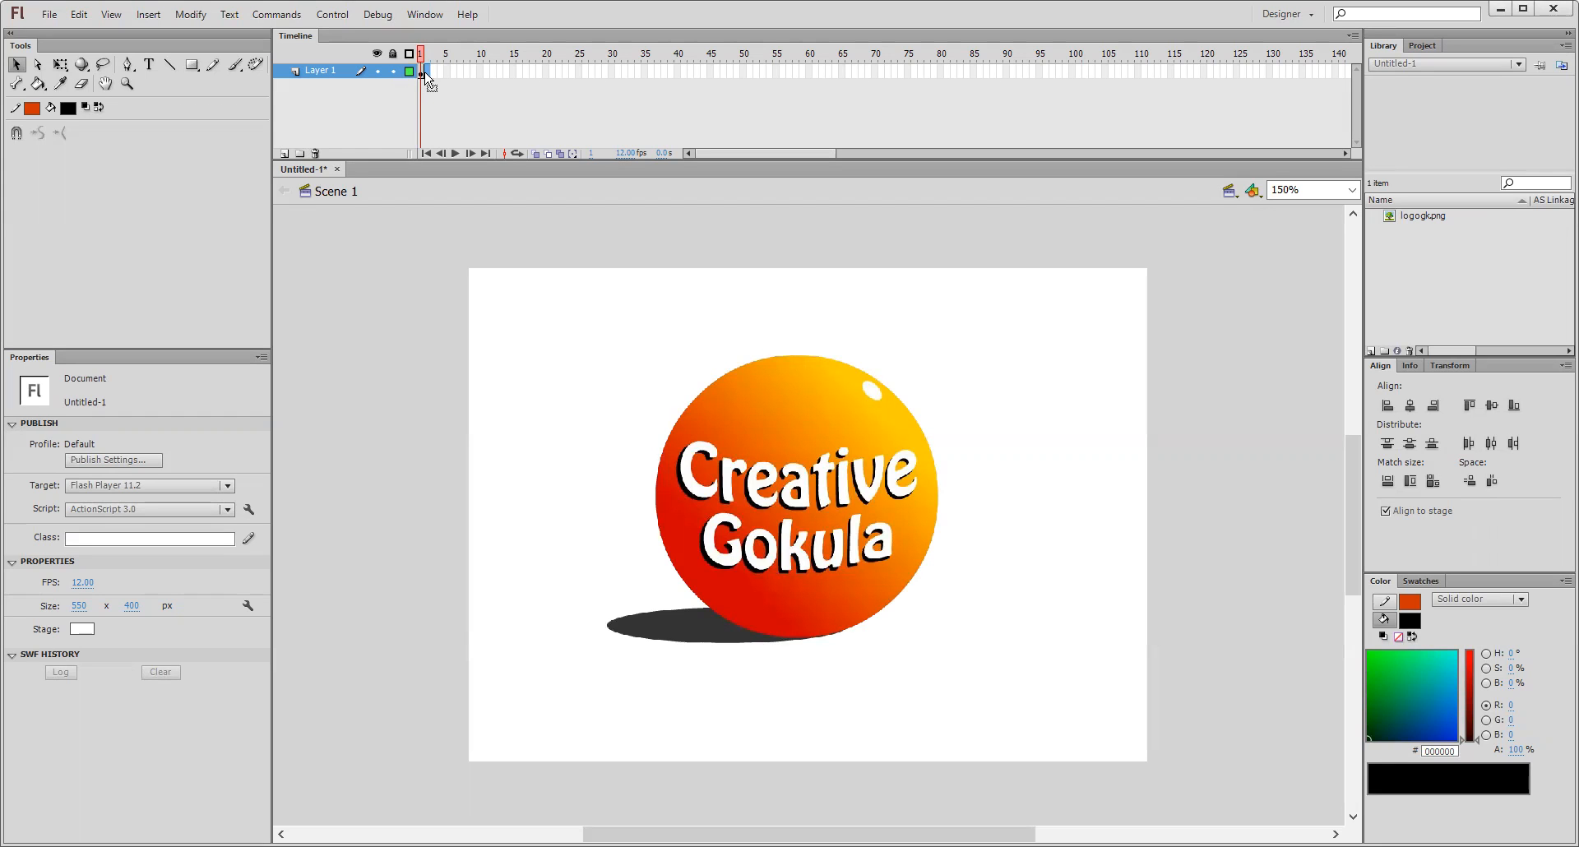
- Scale the logo bitmap down to about 121 by 91 px in the stage's lower-right corner and lock Layer 1
click(424, 72)
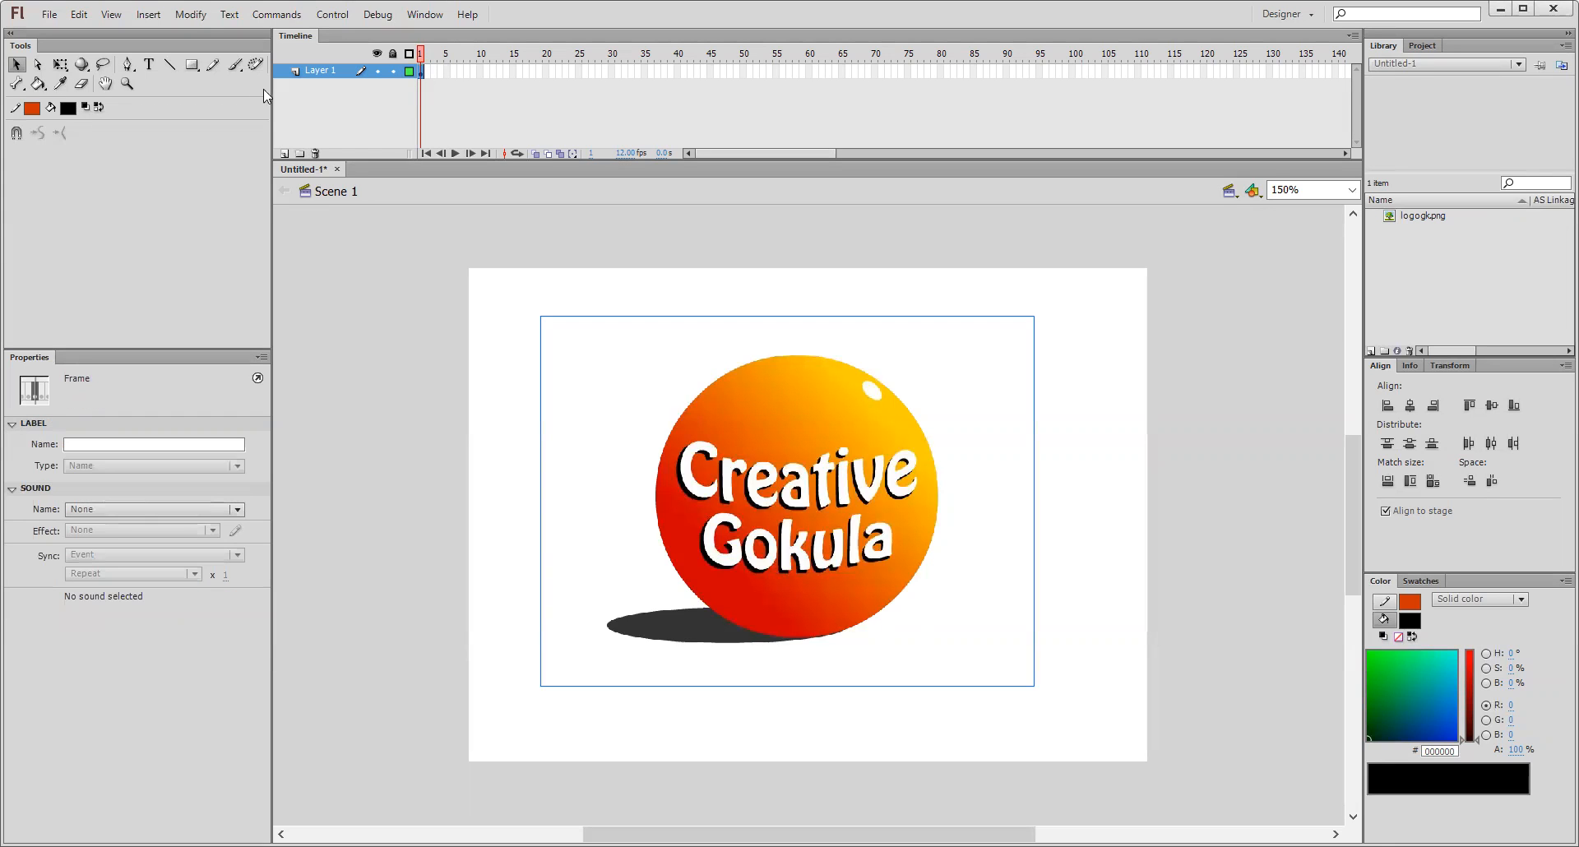
click(60, 66)
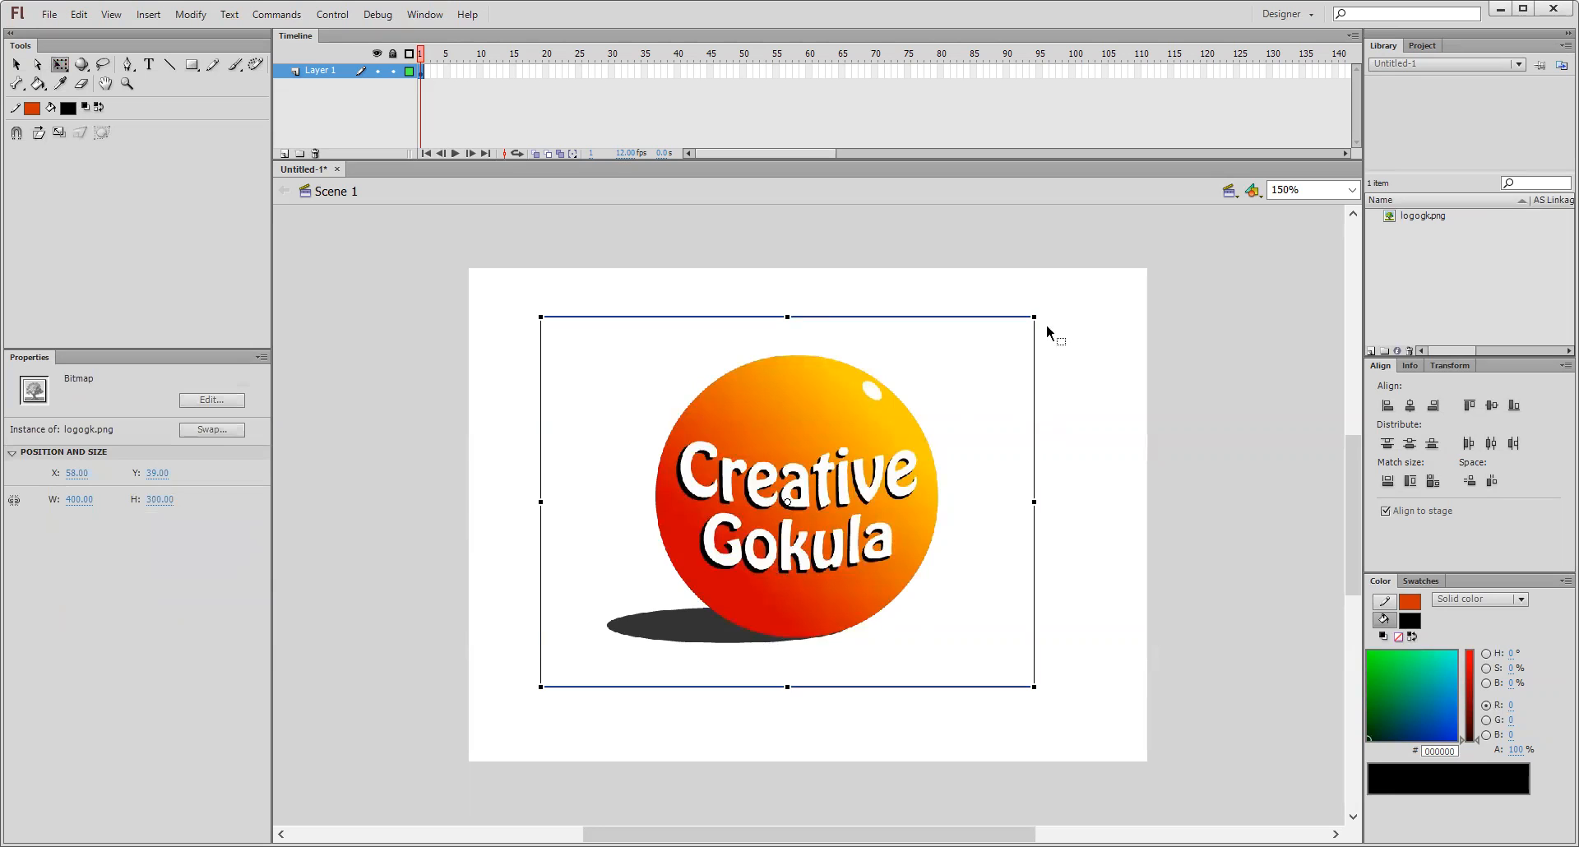
drag(1034, 317, 871, 447)
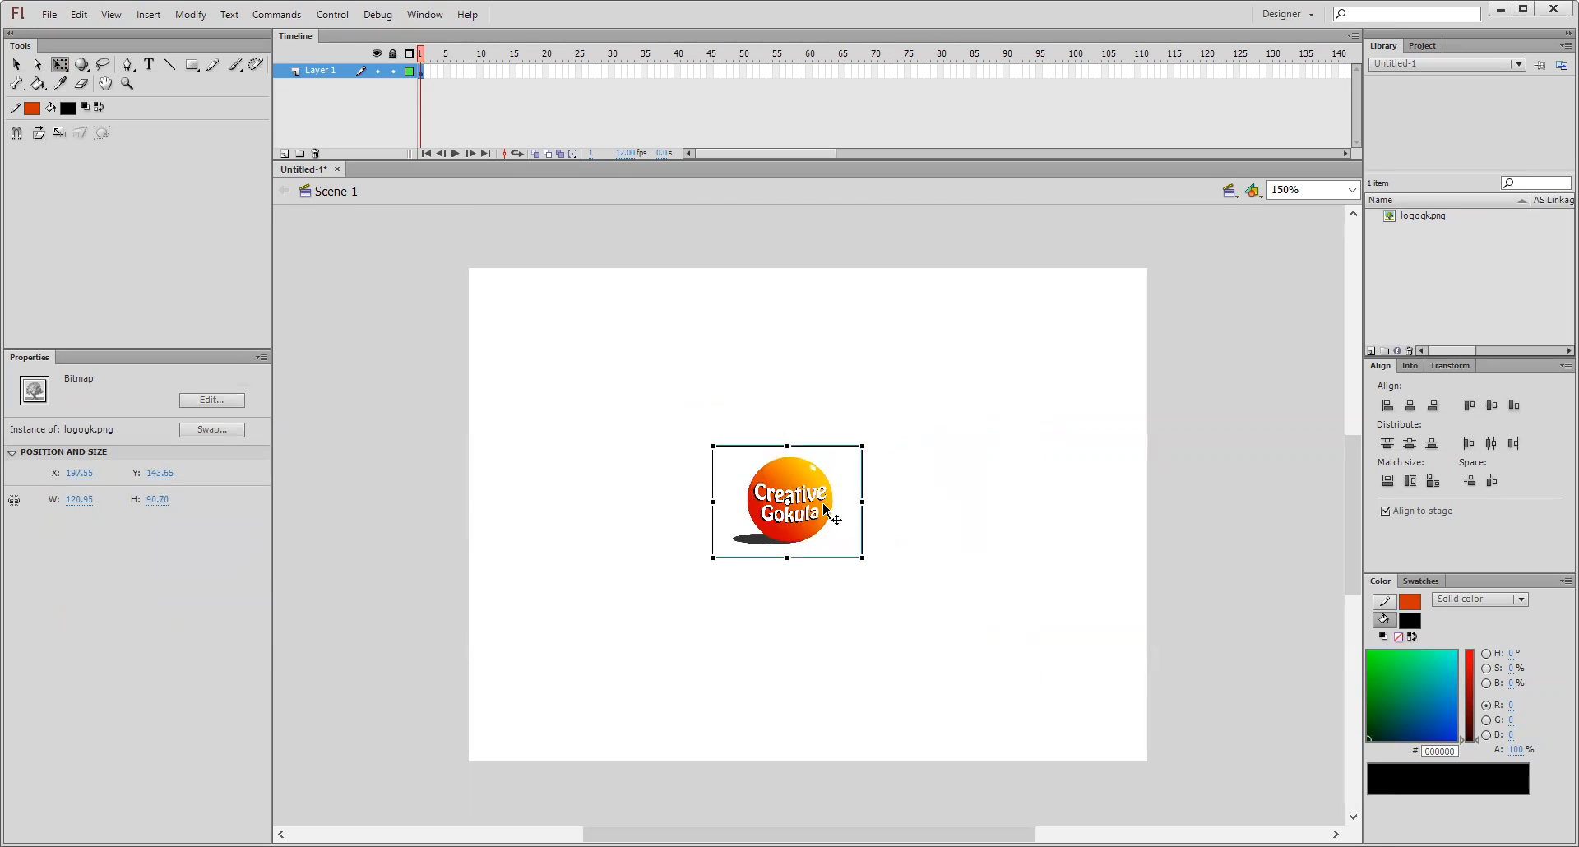
drag(952, 569, 1217, 764)
click(393, 71)
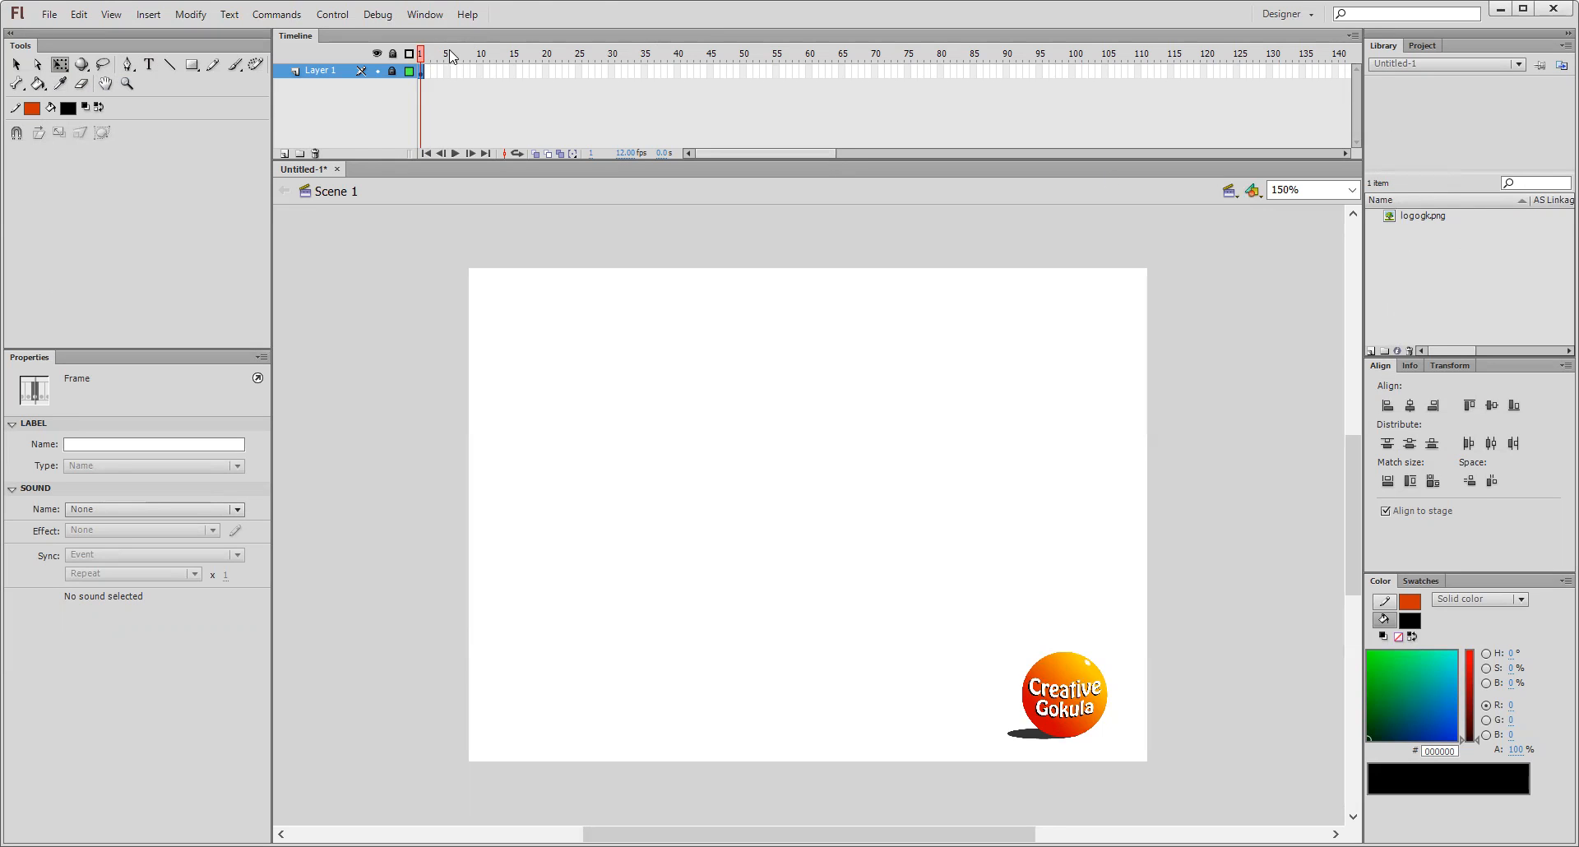
click(433, 15)
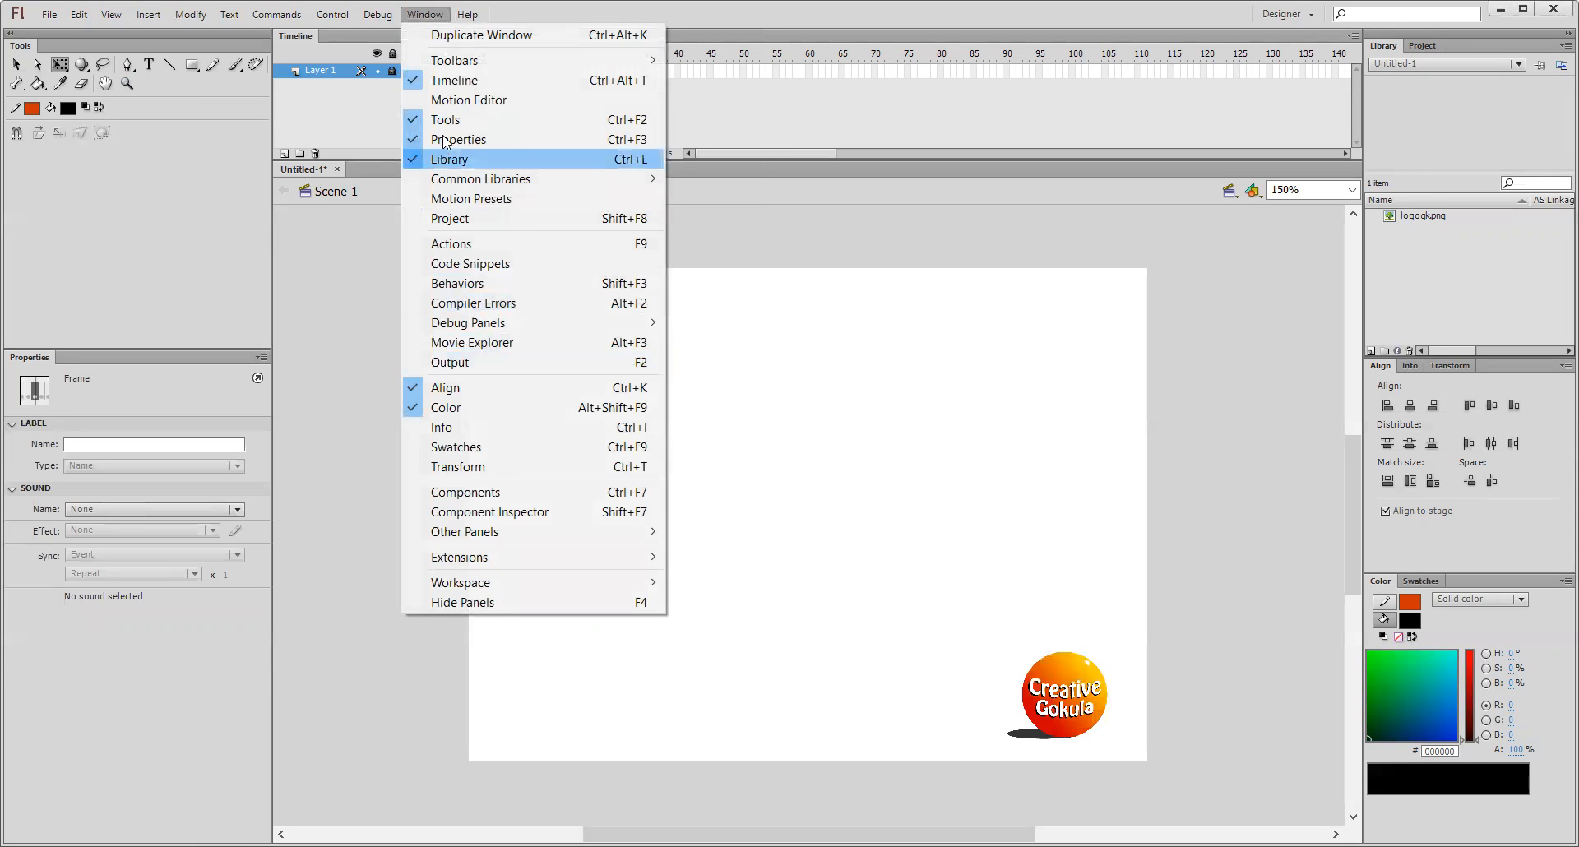
mouse_move(436, 183)
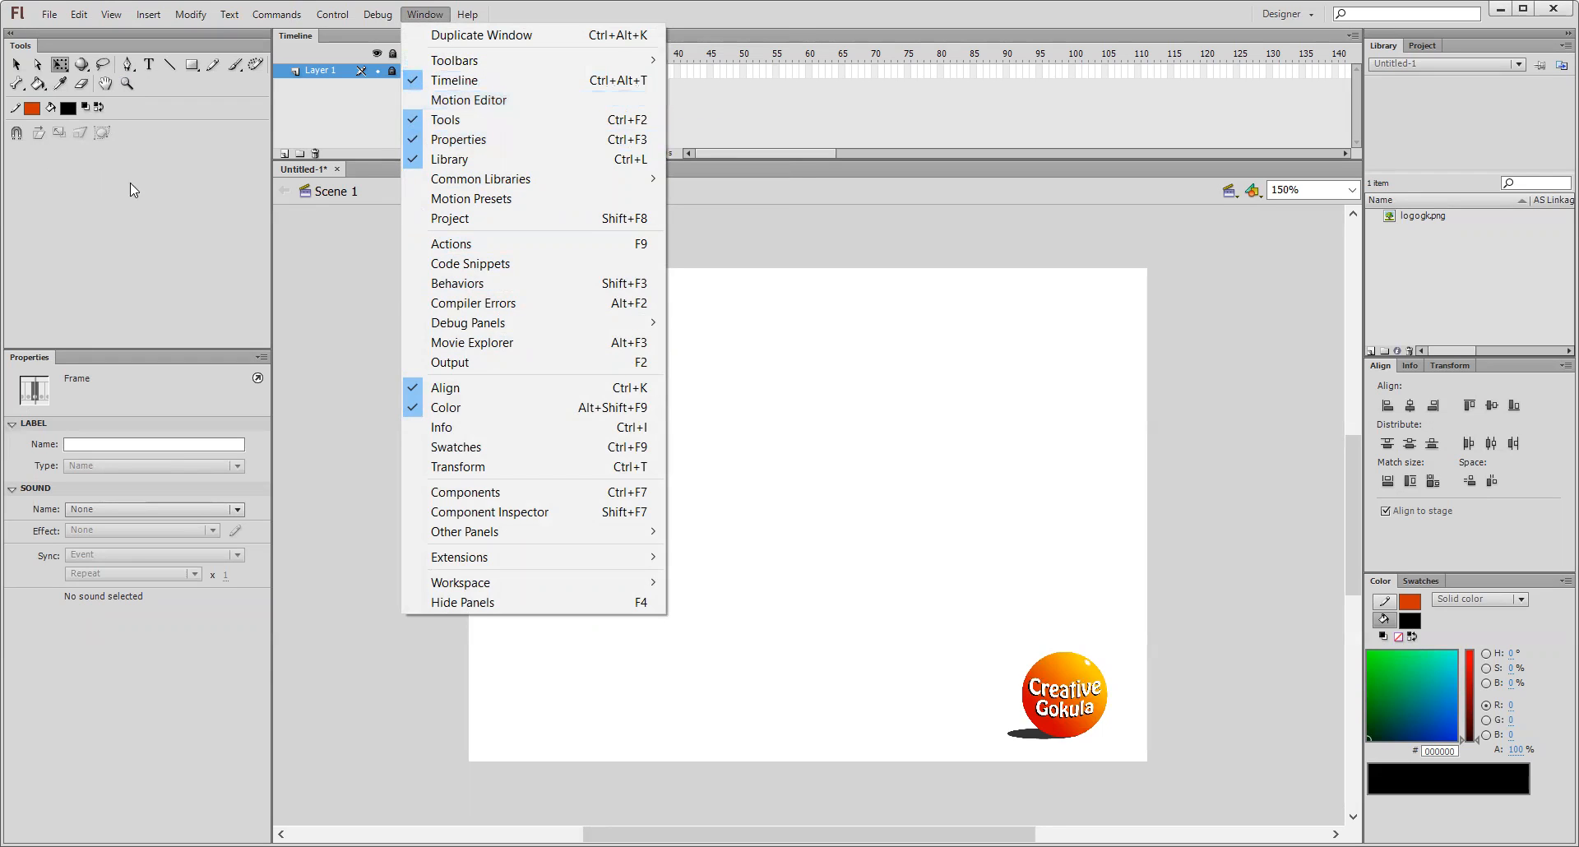
click(372, 271)
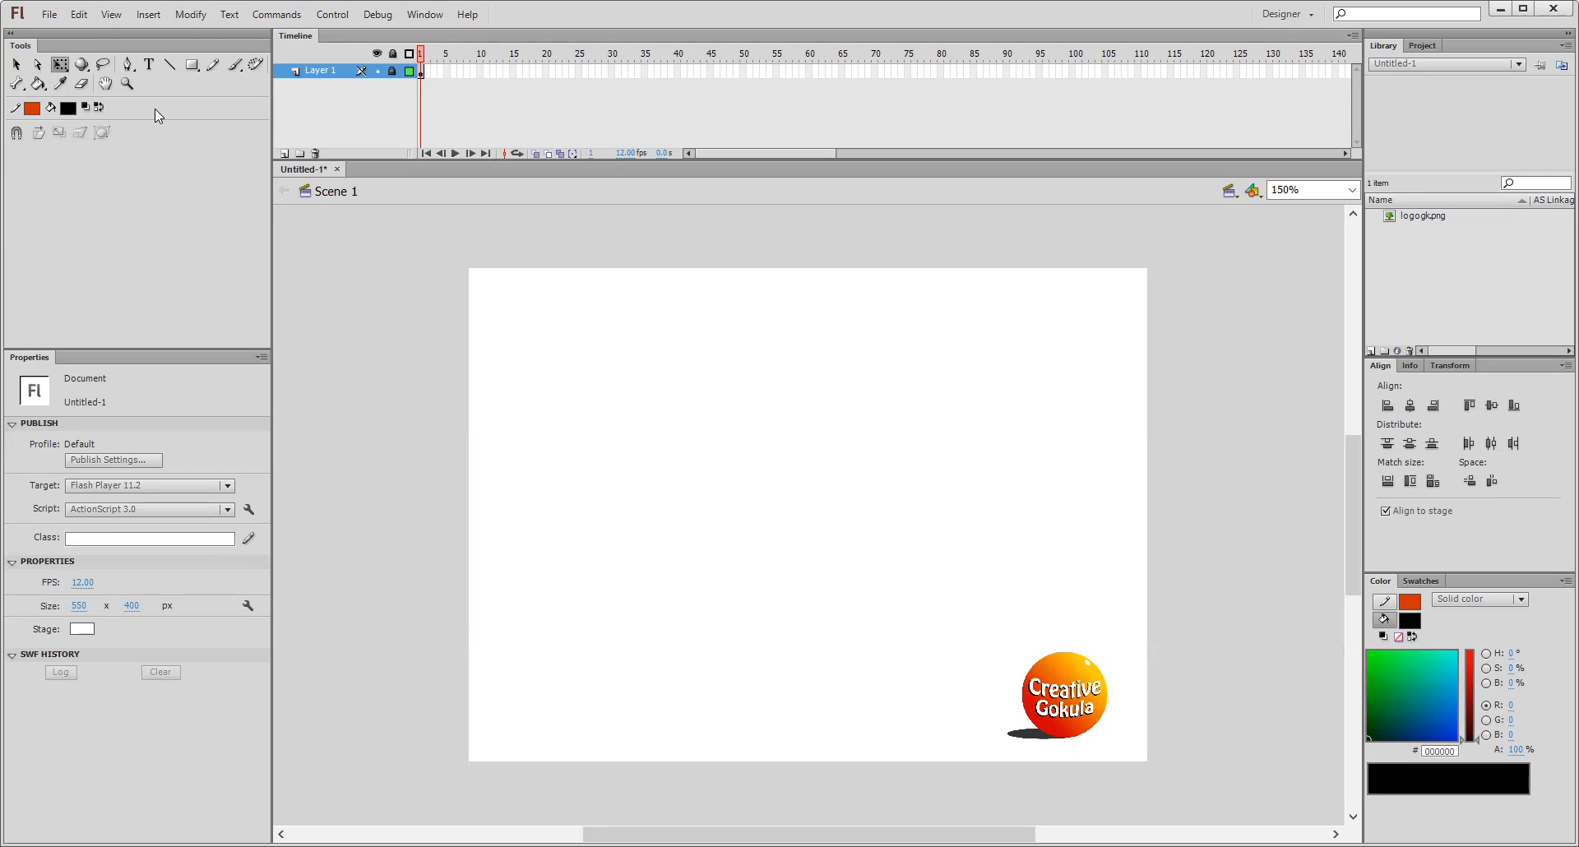
- Review the new-document types, the Banners templates and the auto-save option without creating a document
click(51, 15)
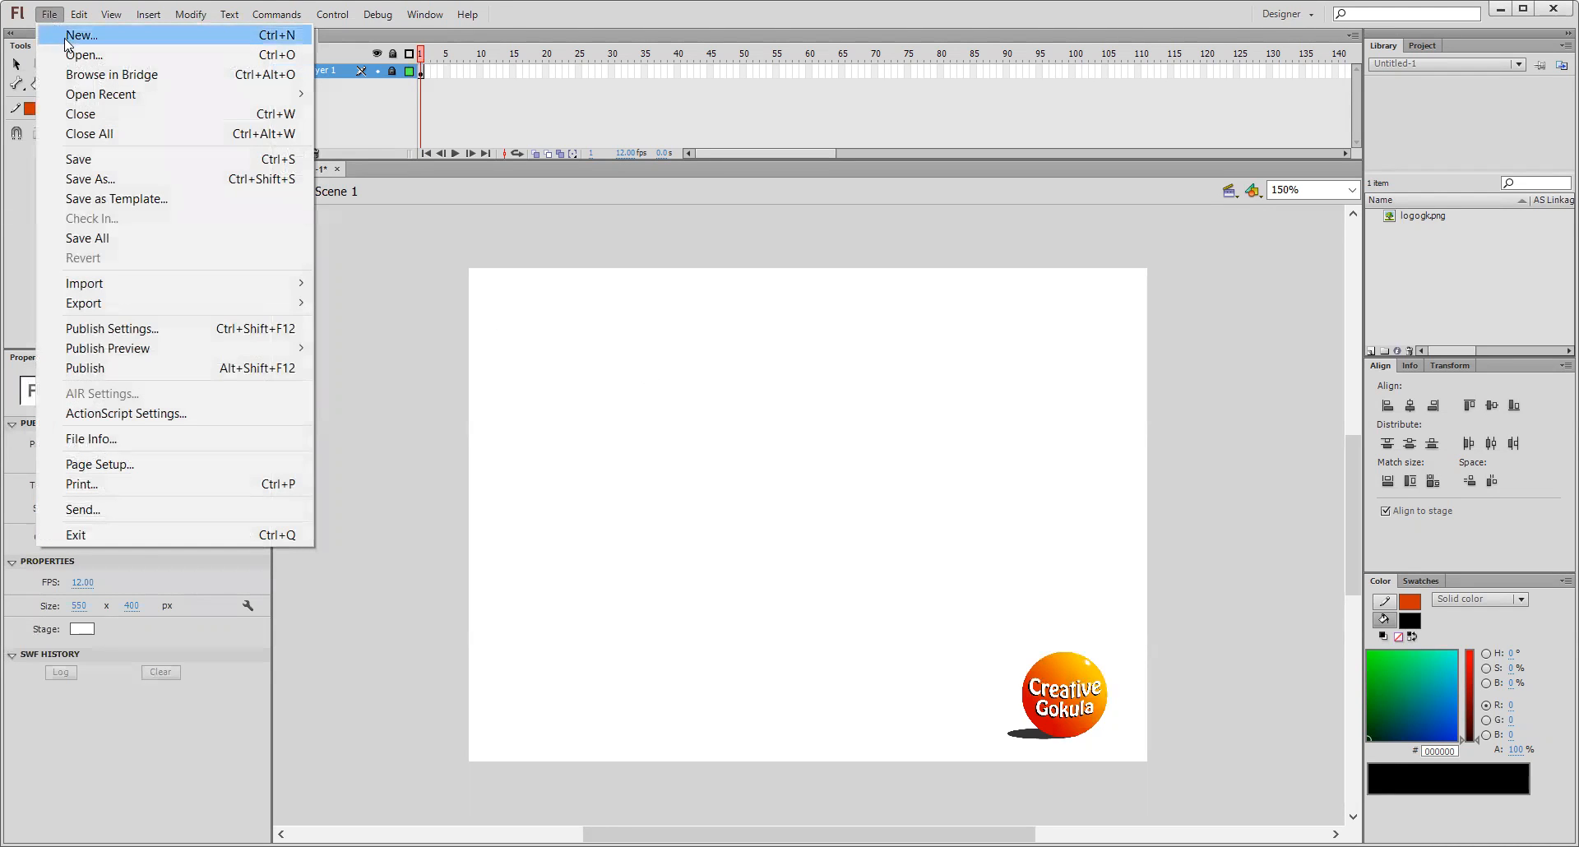
click(62, 36)
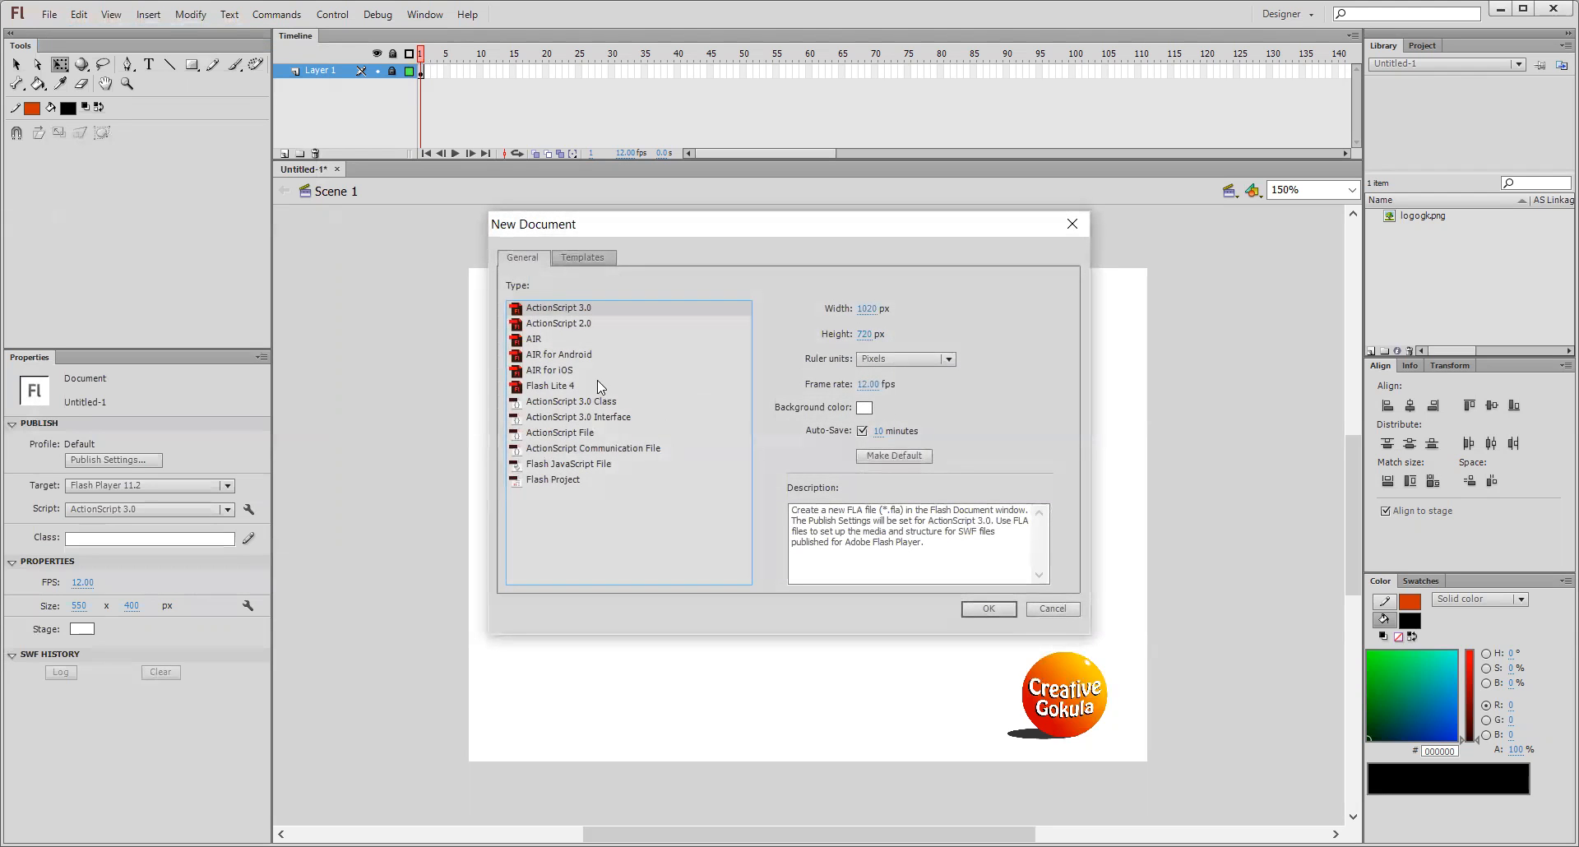
click(595, 258)
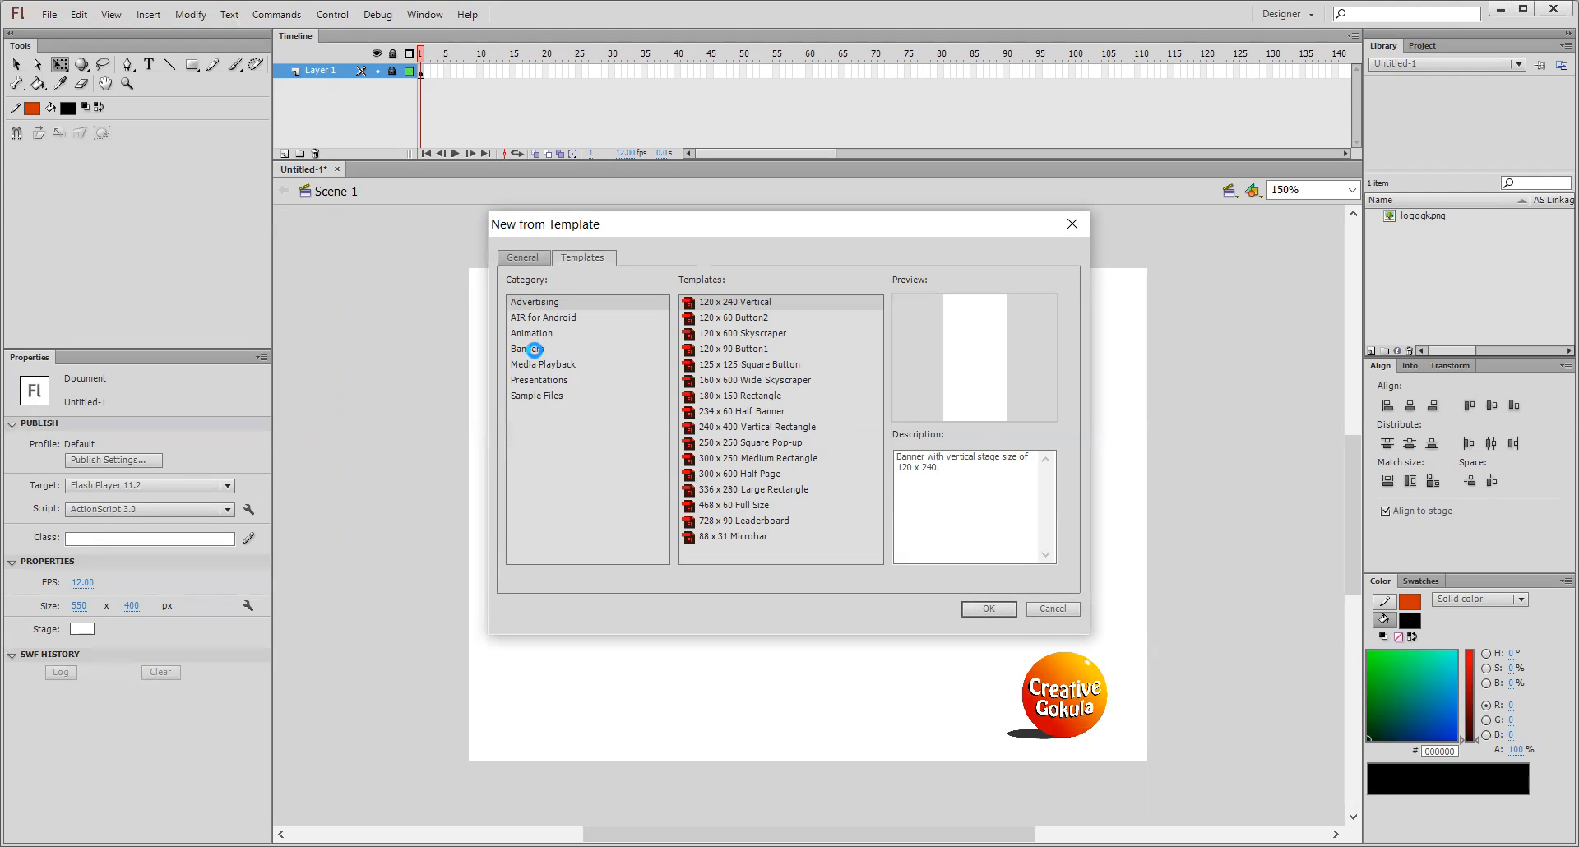
click(536, 350)
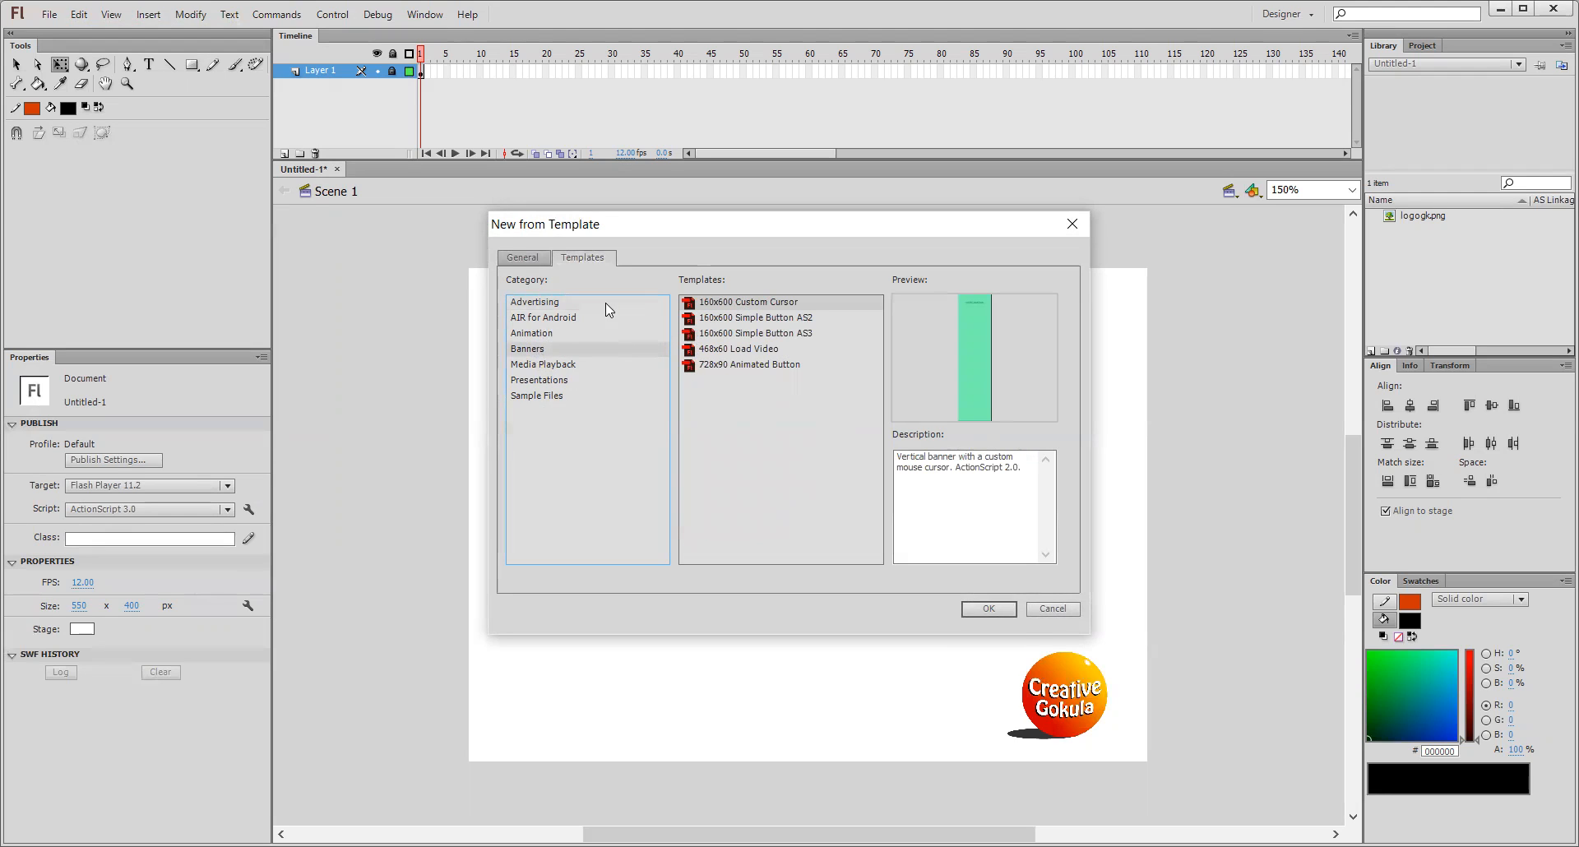
click(522, 257)
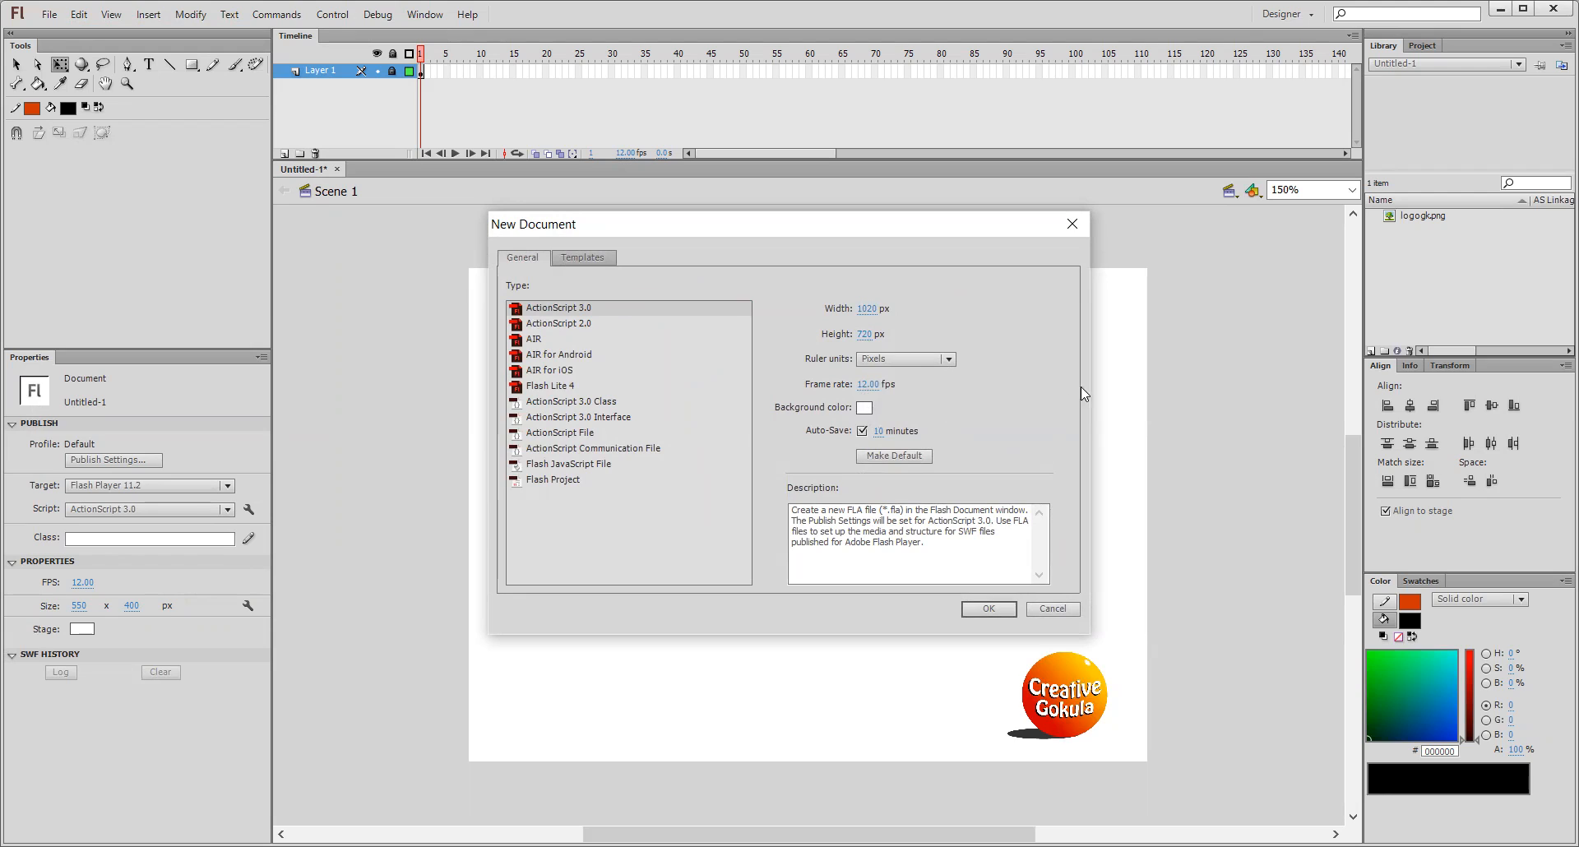
click(862, 431)
click(1074, 225)
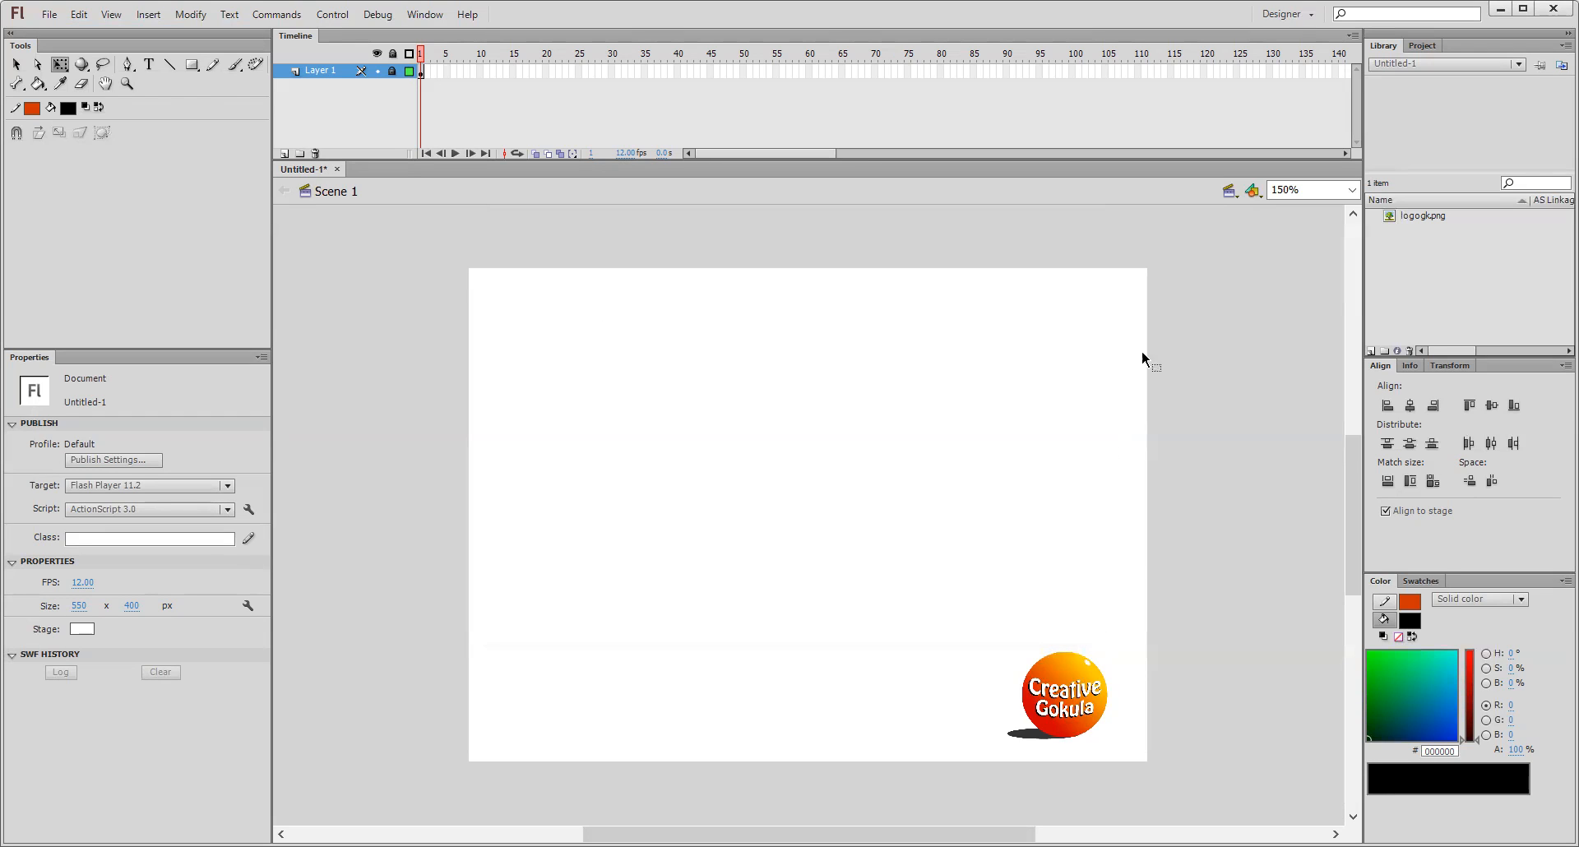
- Add a new layer and draw a black rectangle about 127 by 89 px with an orange outline on it
click(16, 65)
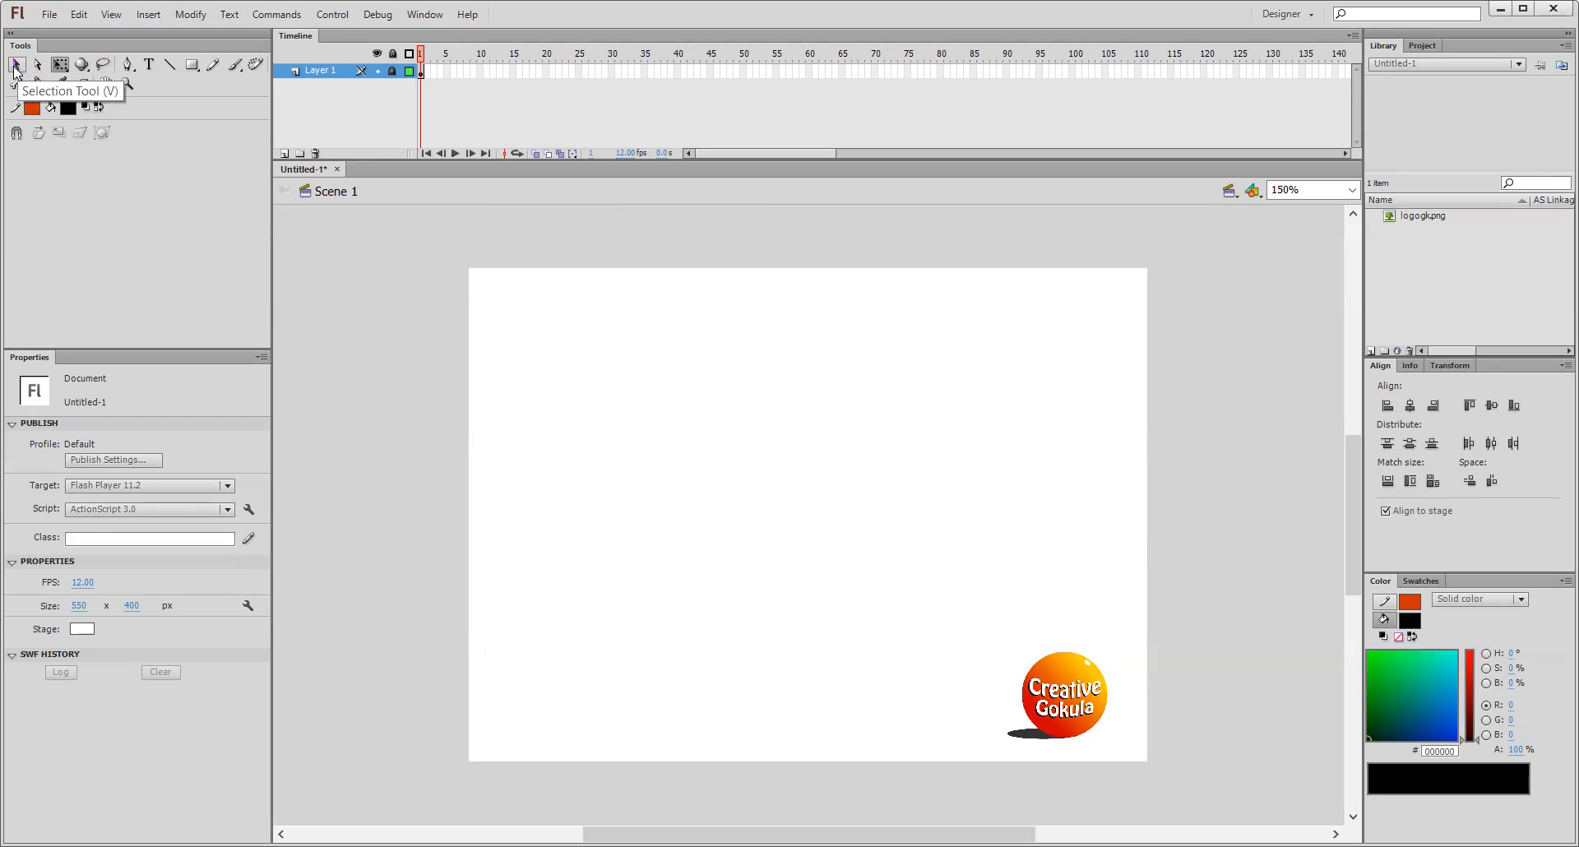
click(192, 65)
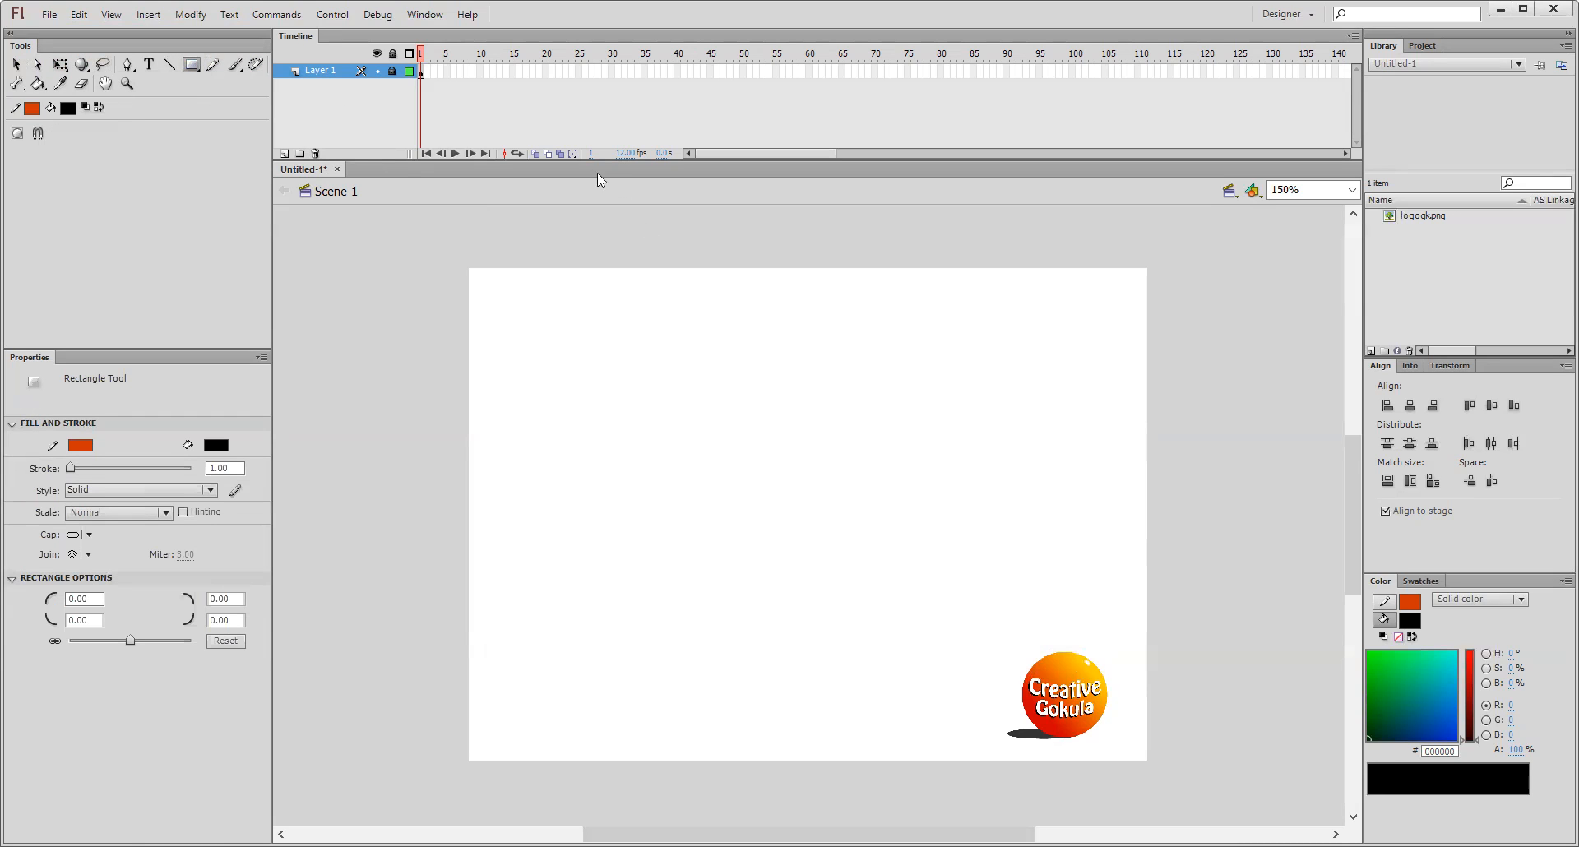
click(284, 152)
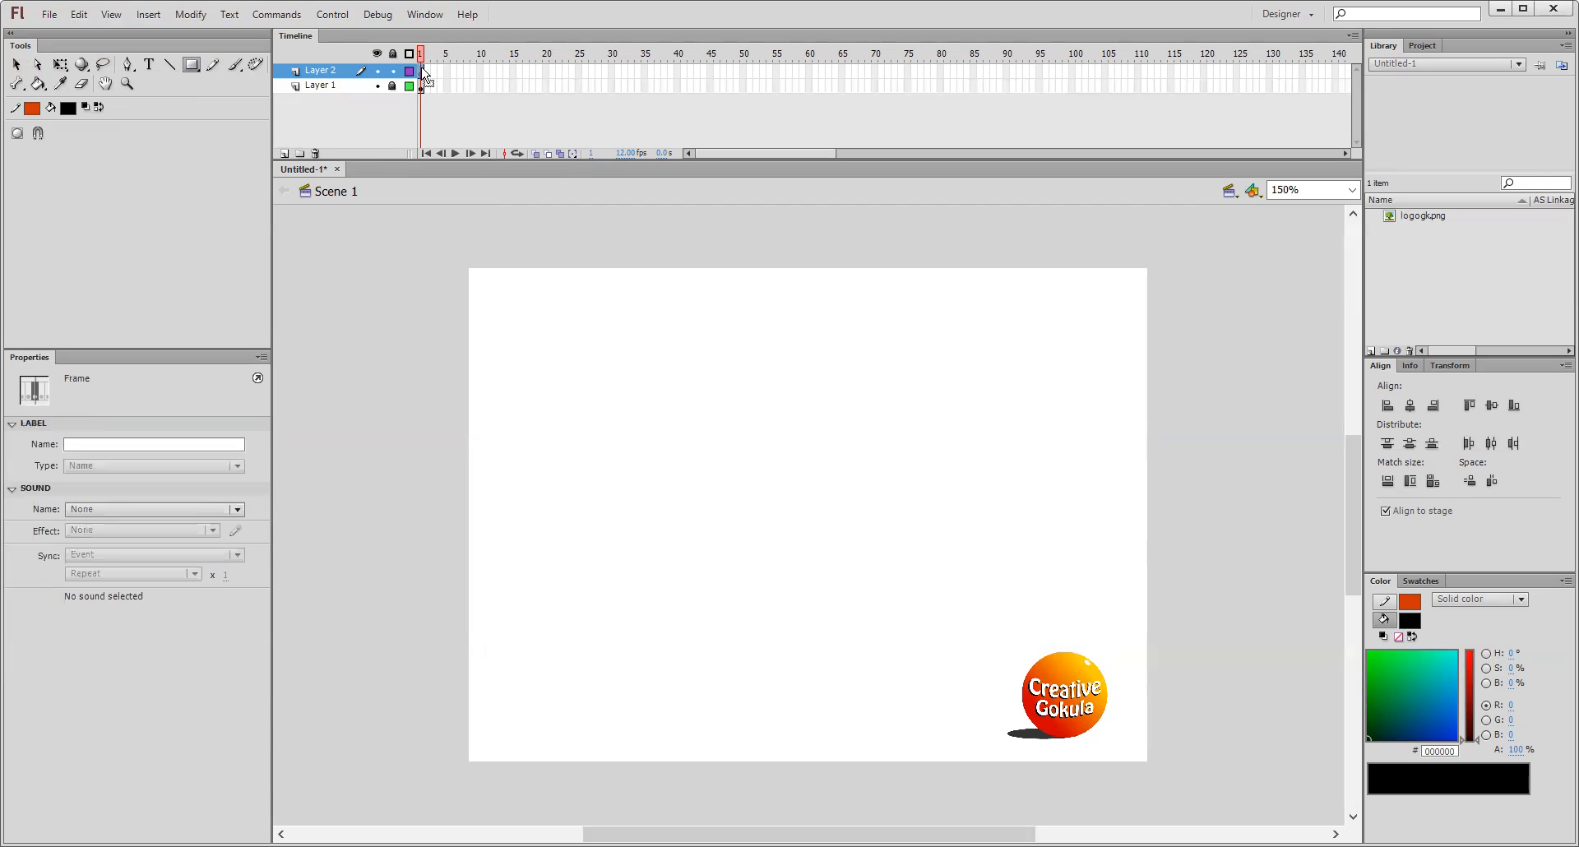
click(193, 67)
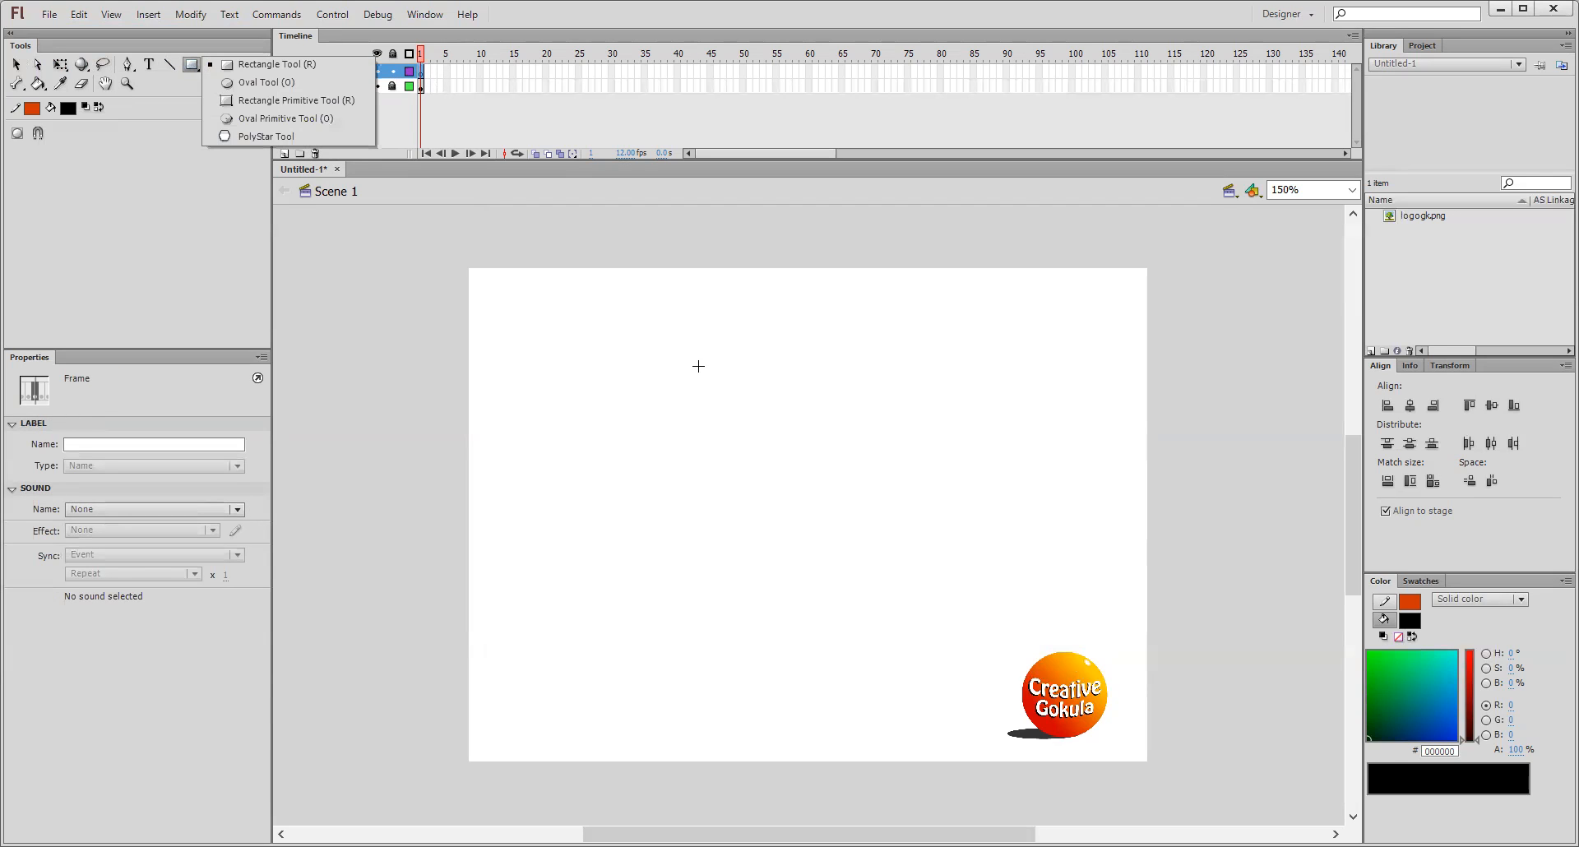
drag(854, 477, 699, 366)
drag(640, 317, 947, 531)
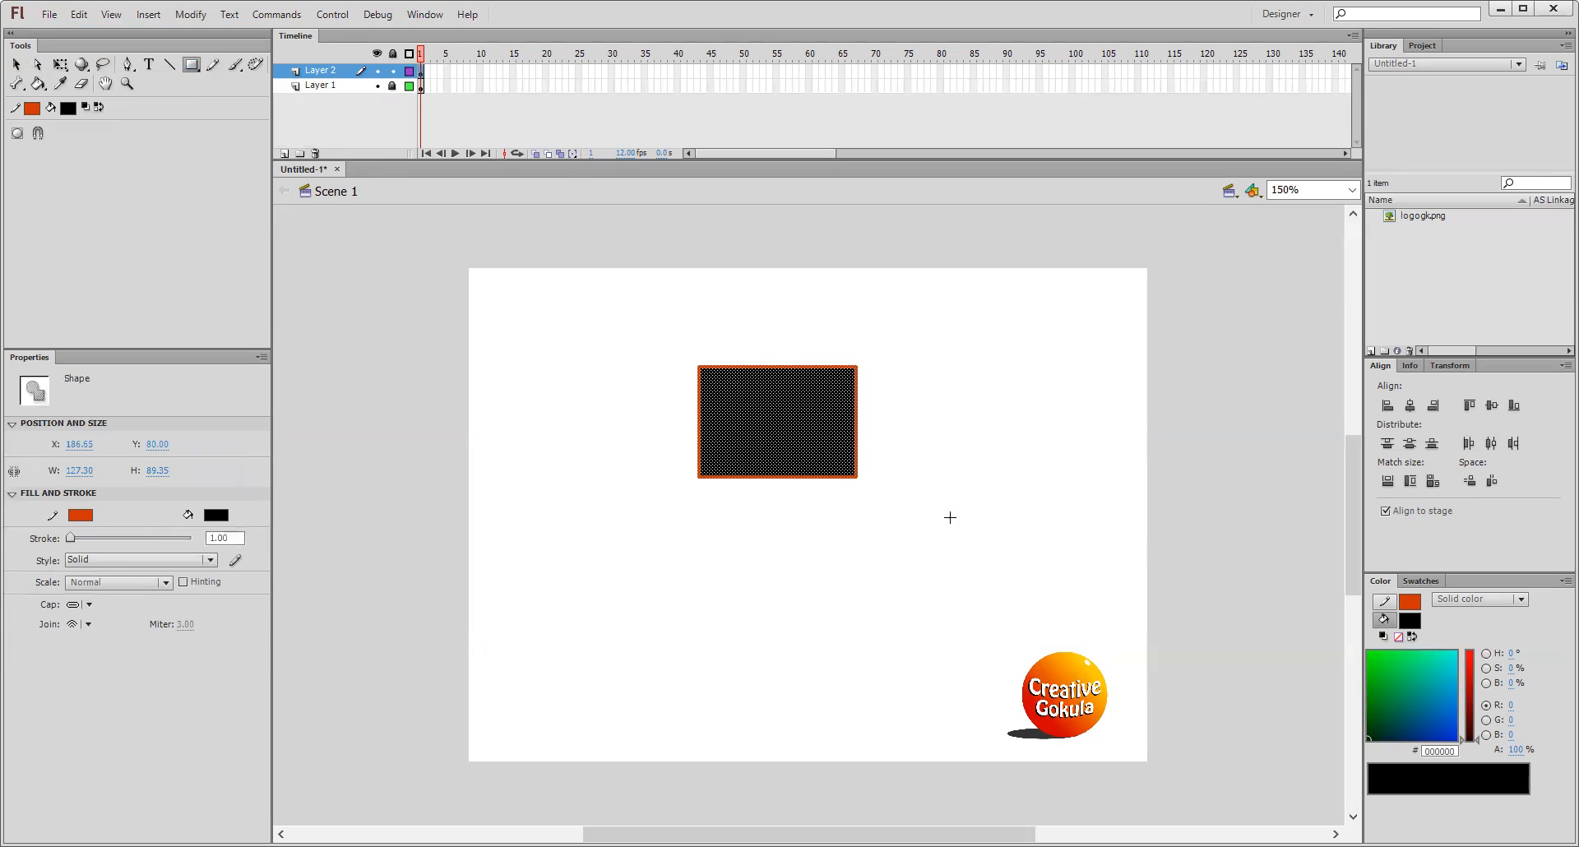
click(631, 331)
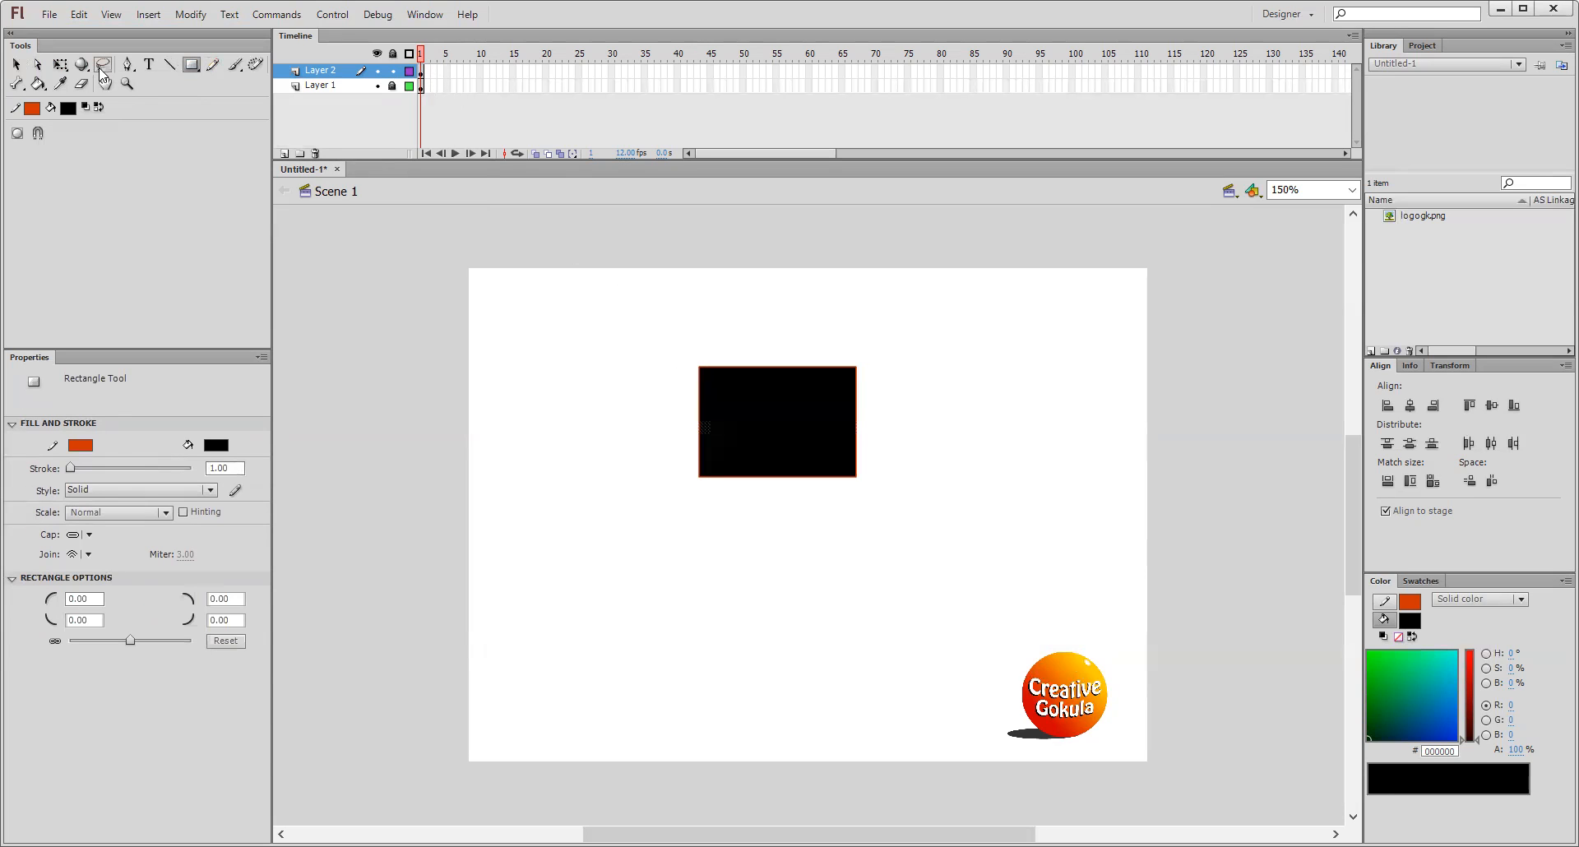
- Move the whole rectangle, fill and outline together, up and left to about X 161, Y 55
click(16, 67)
drag(634, 327, 959, 551)
mouse_move(727, 412)
mouse_down()
mouse_move(643, 563)
mouse_move(920, 444)
mouse_move(821, 469)
mouse_move(817, 441)
mouse_move(1103, 364)
mouse_move(654, 407)
mouse_move(855, 403)
mouse_move(831, 362)
mouse_move(818, 417)
mouse_move(776, 390)
mouse_up()
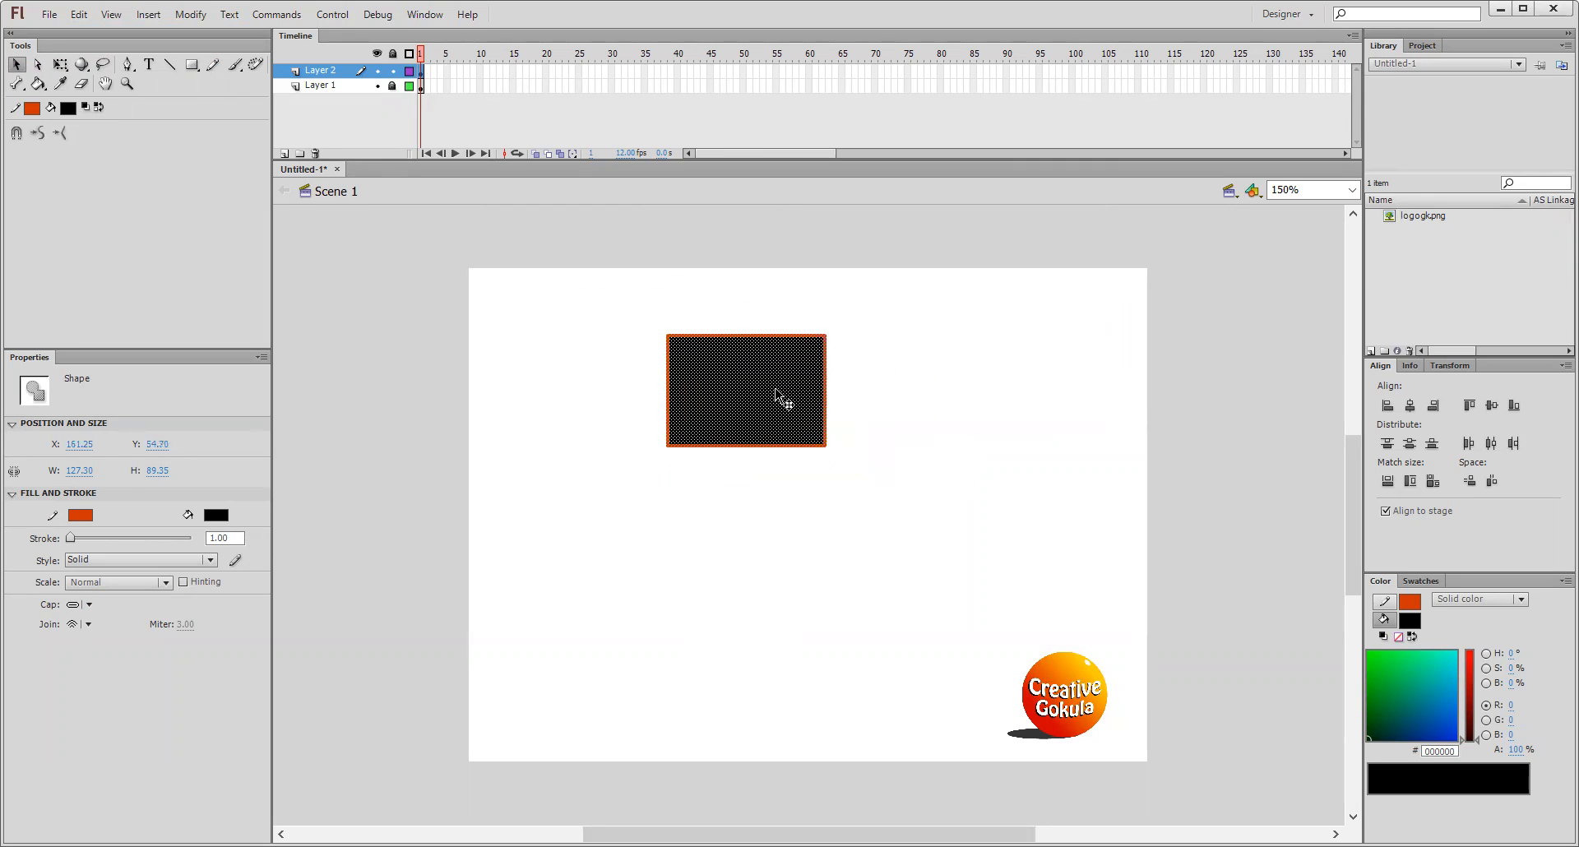
click(839, 360)
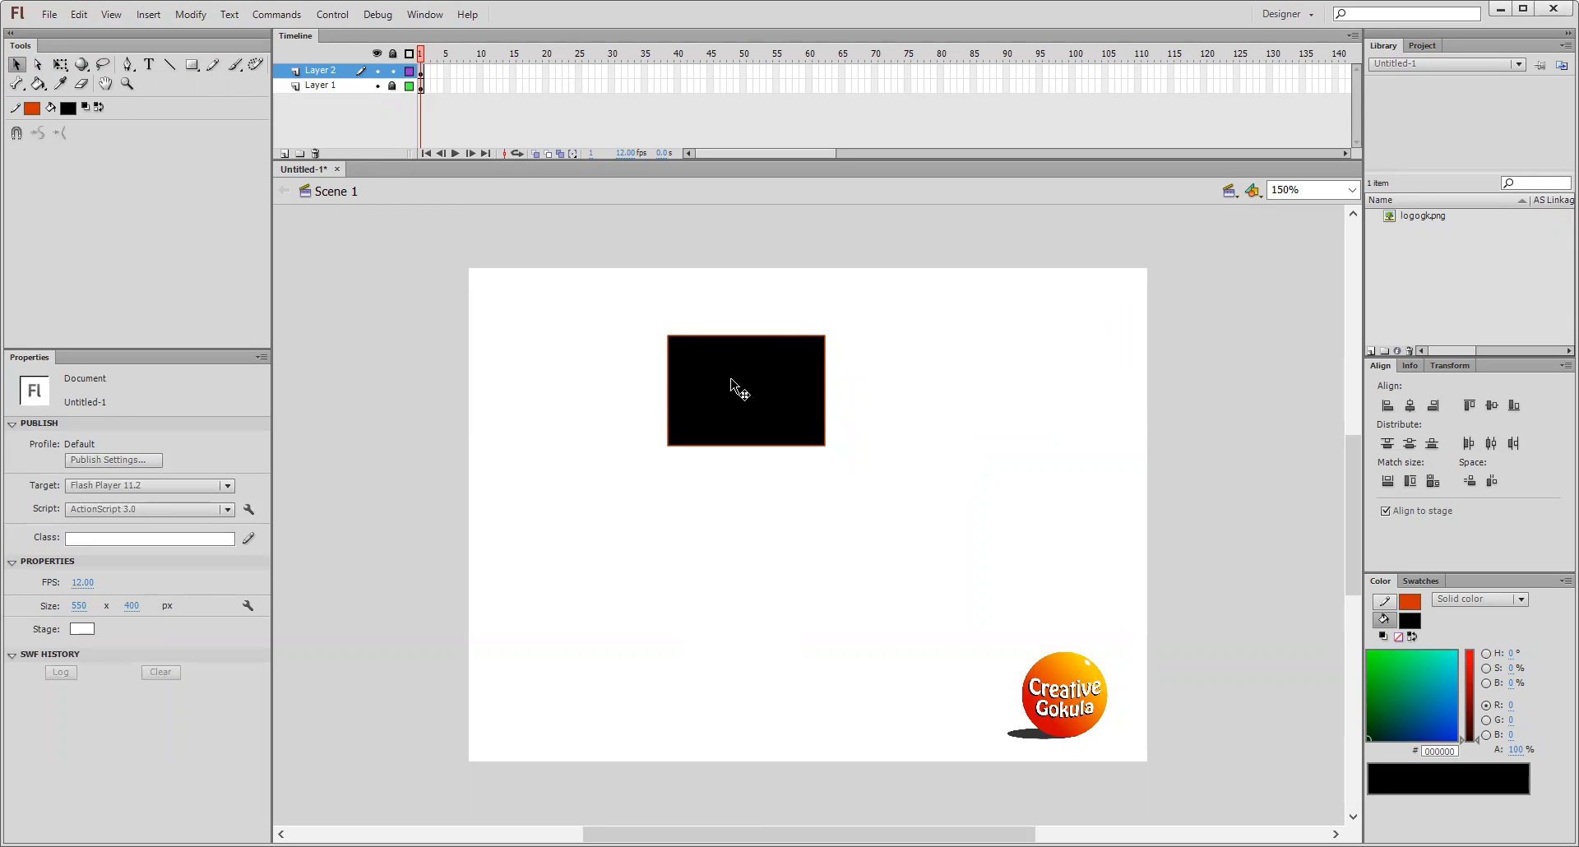
- Move only the black fill away from its outline and undo the move
key(ctrl+equal)
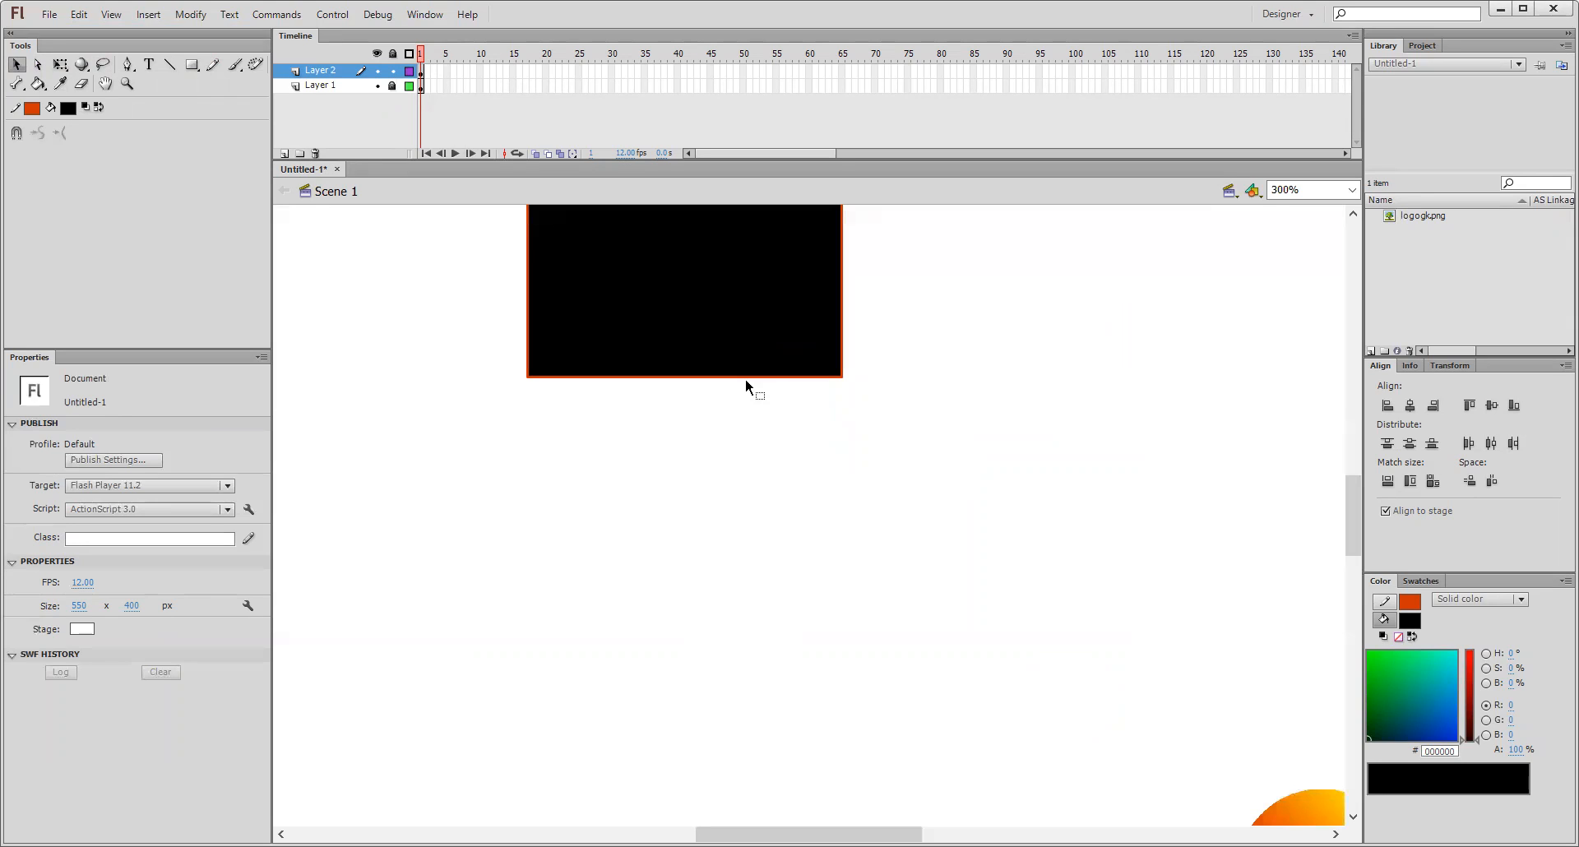
drag(1352, 517, 1355, 484)
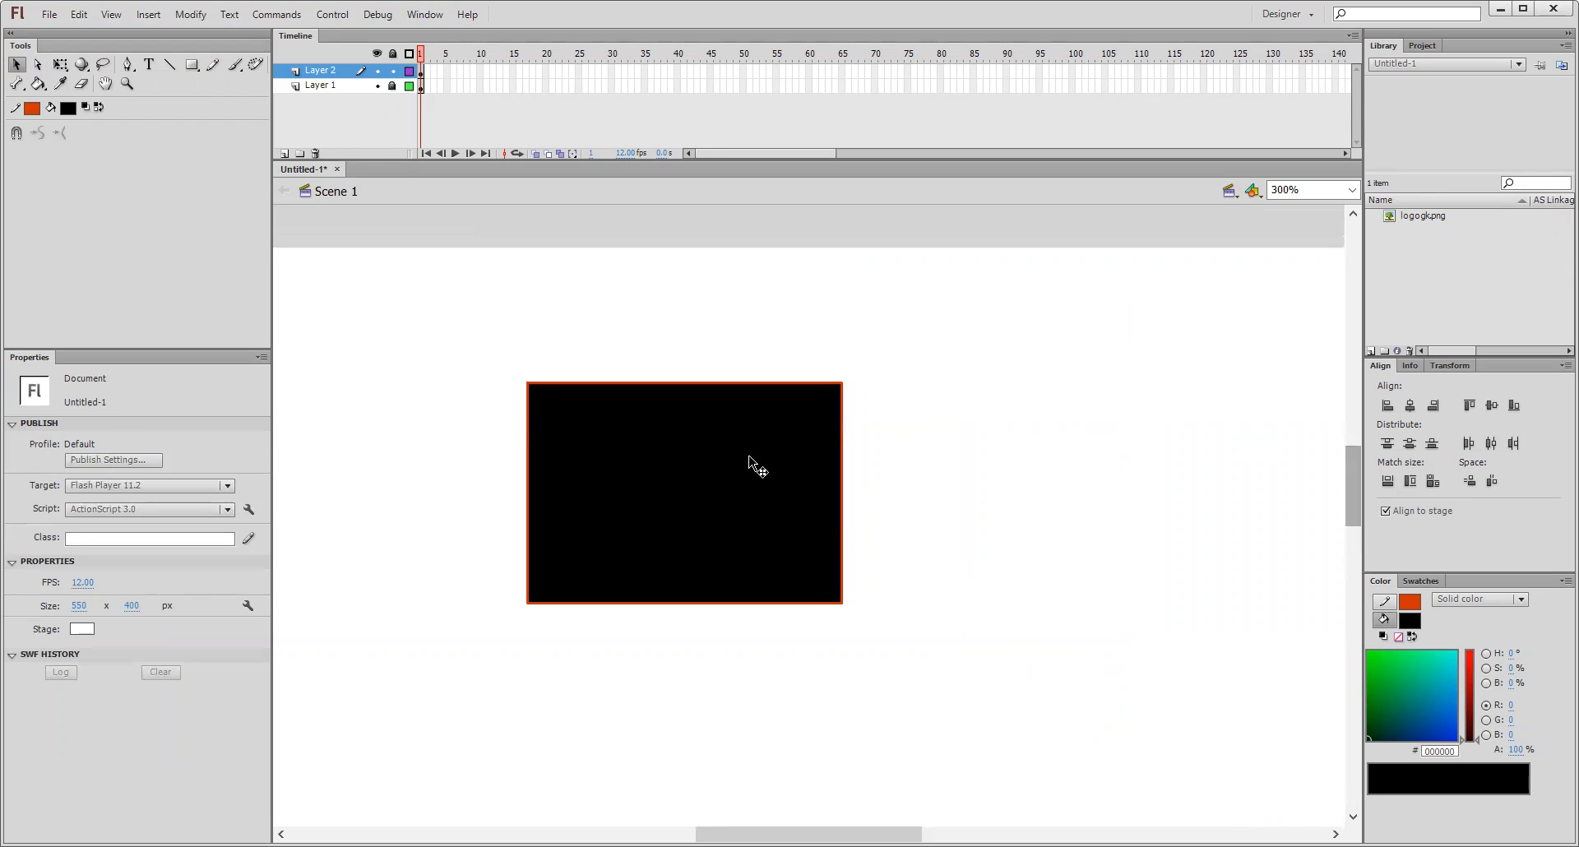
click(810, 434)
mouse_move(807, 437)
mouse_down()
mouse_move(1068, 461)
mouse_move(1209, 445)
mouse_up()
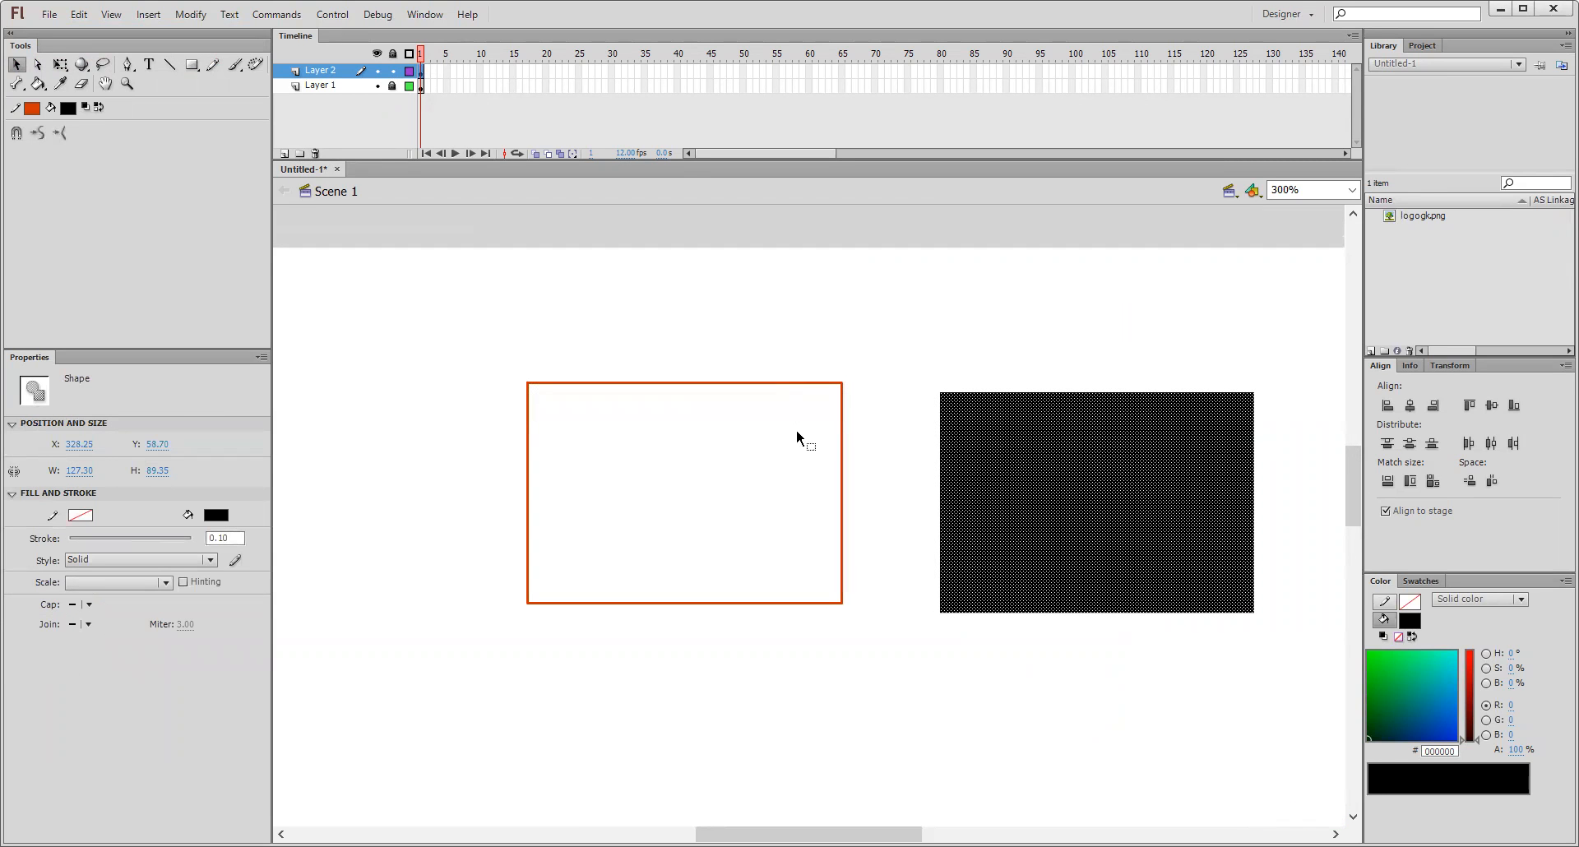
key(ctrl+z)
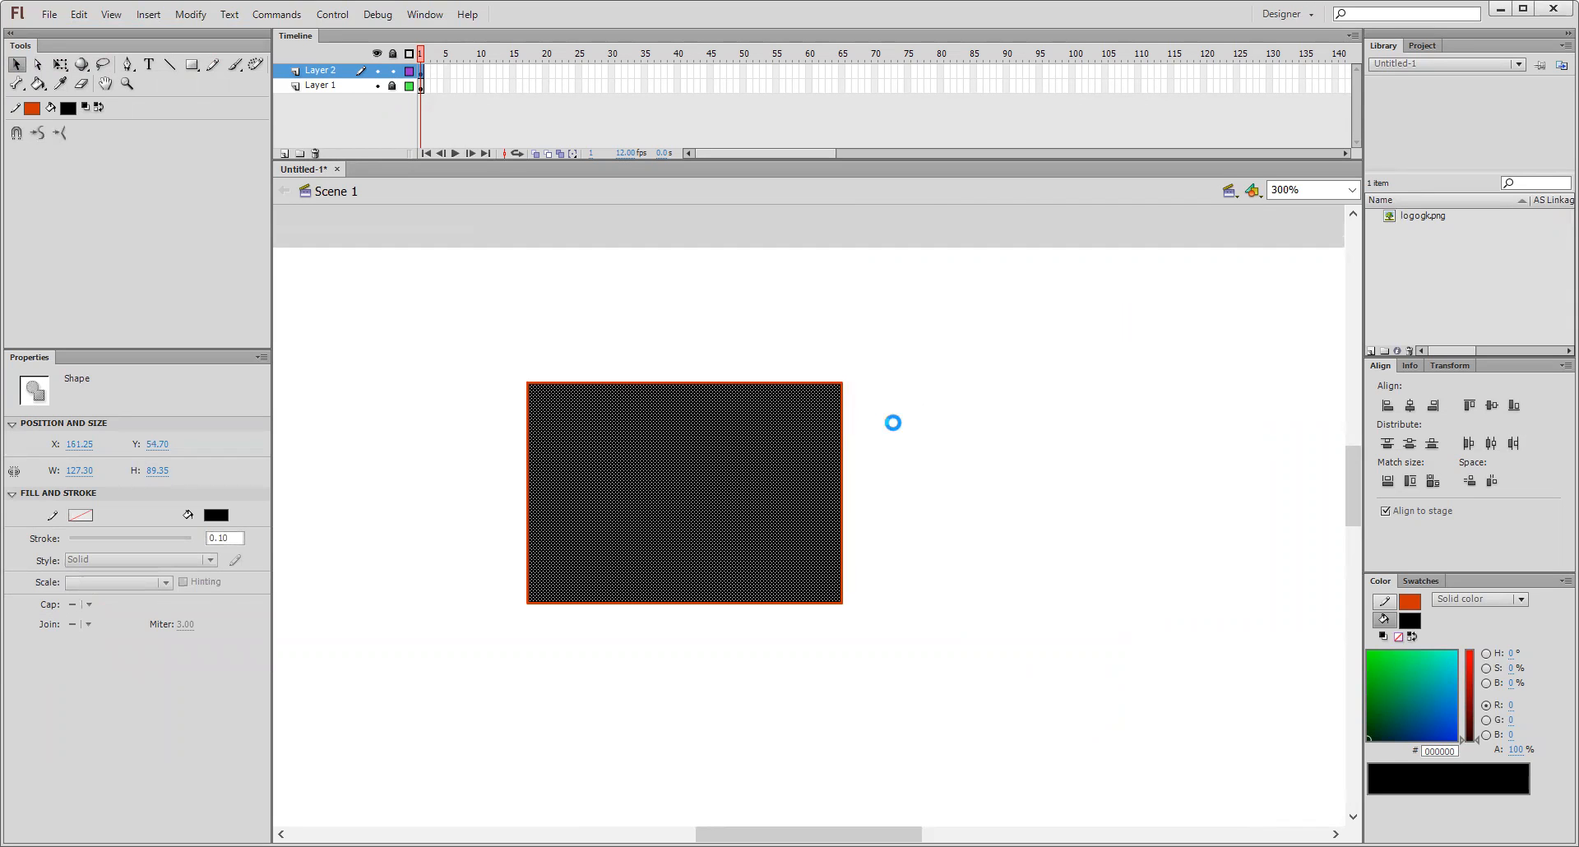
- Recolour the rectangle's entire outline blue #0033CC and set its stroke size to 8
click(844, 411)
double_click(843, 411)
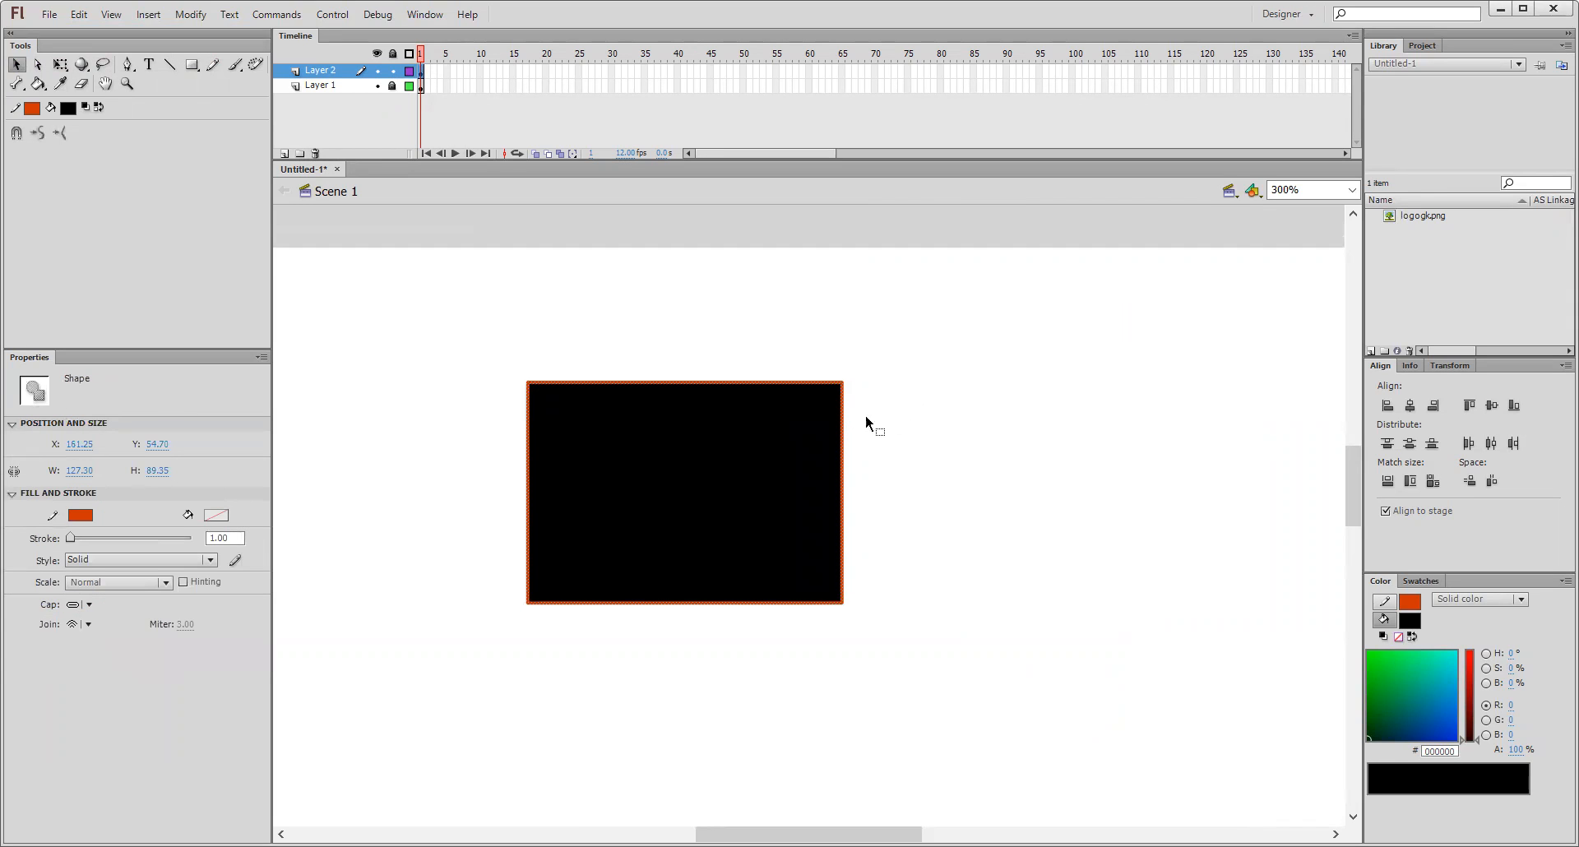
click(31, 109)
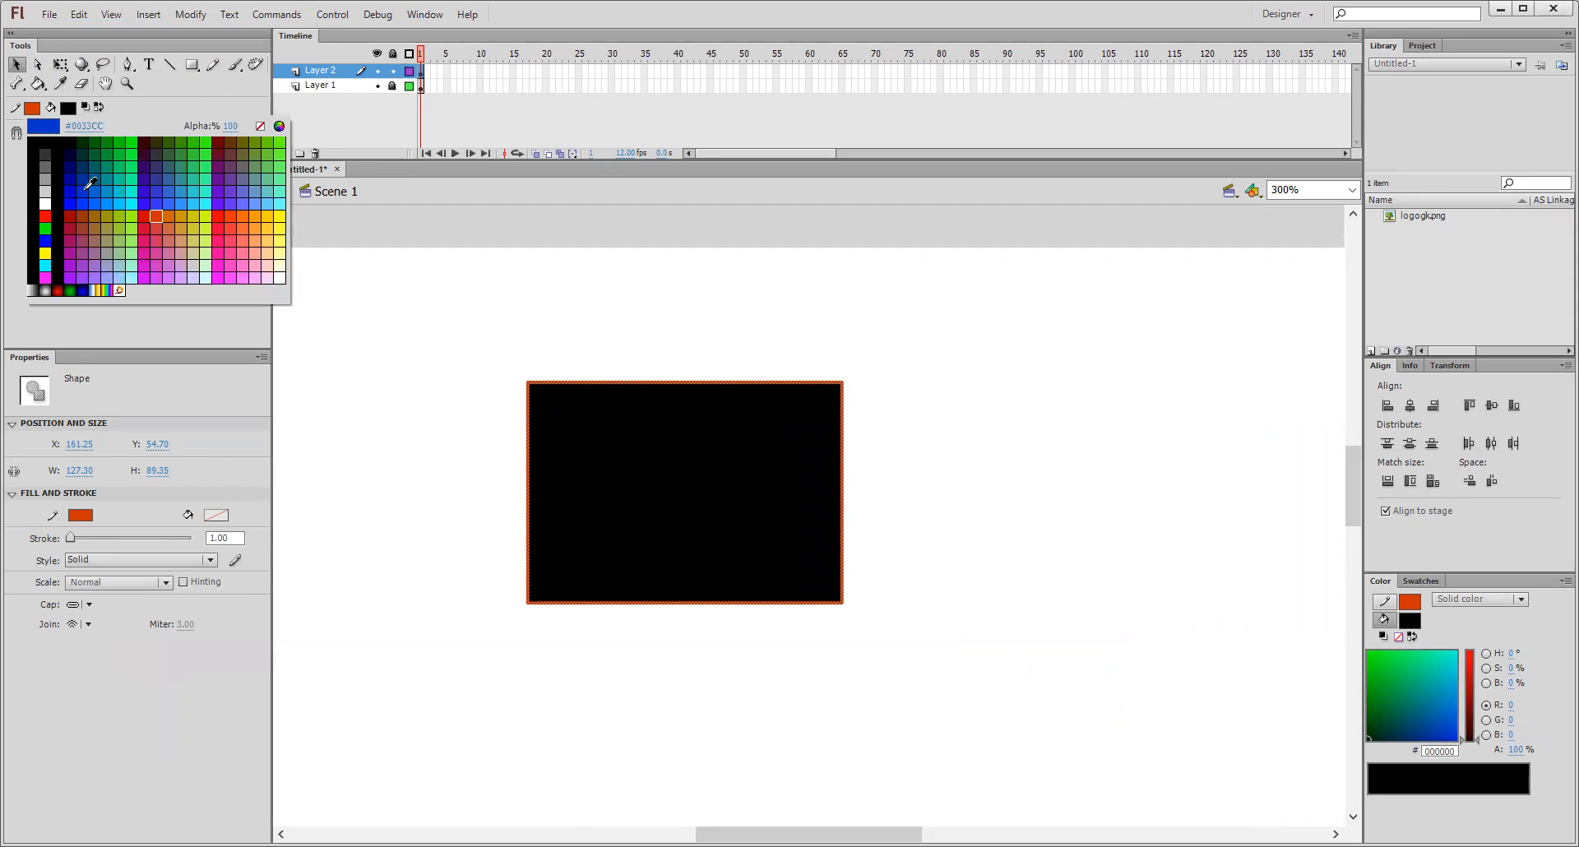
click(90, 188)
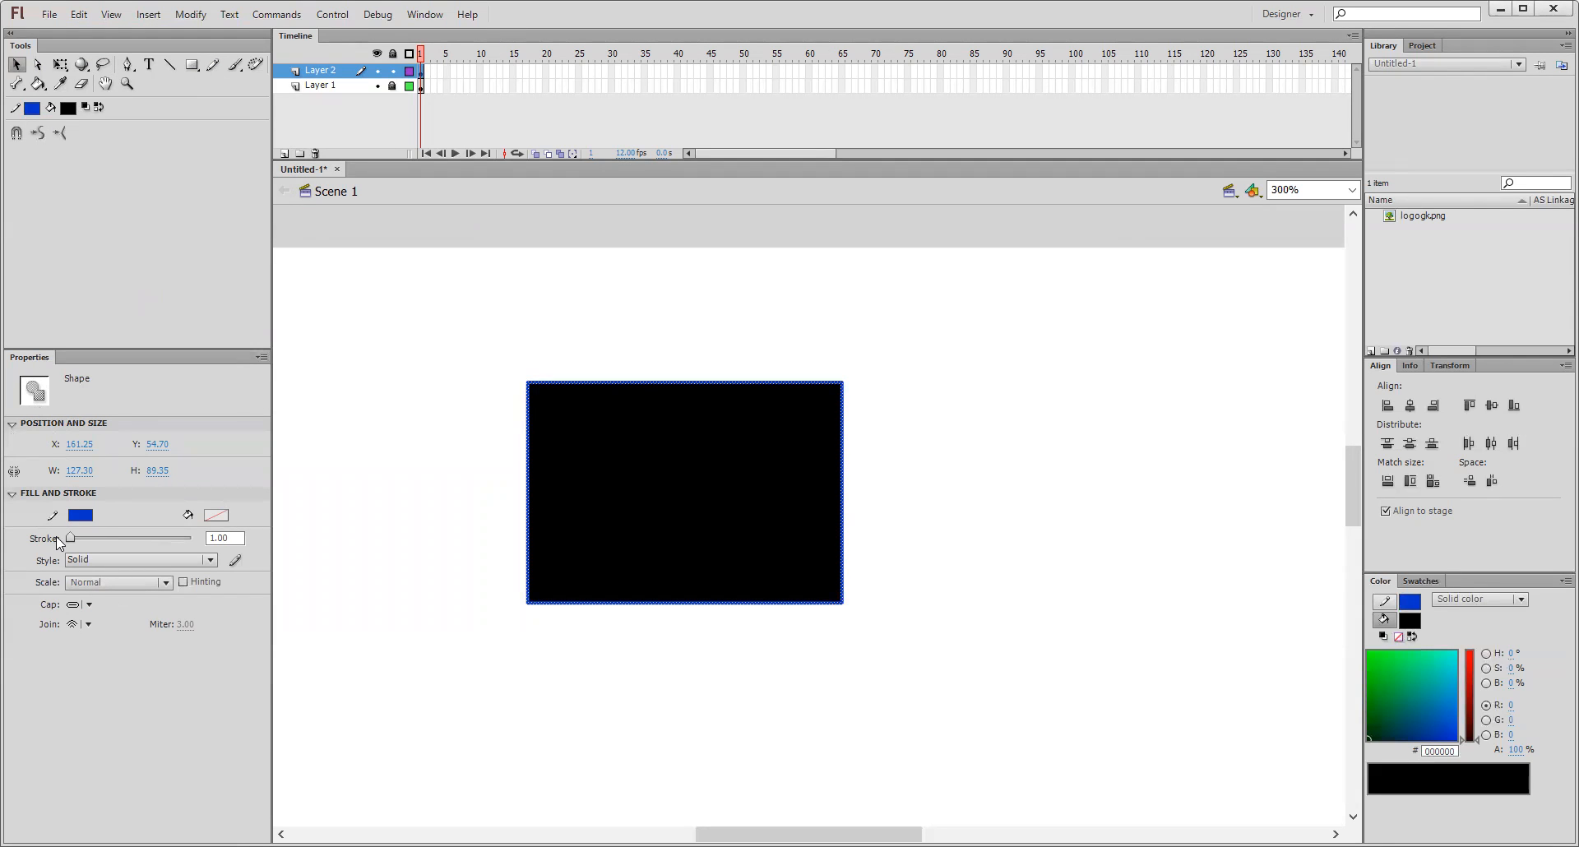
mouse_move(70, 539)
mouse_down()
mouse_move(97, 536)
mouse_move(77, 541)
mouse_up()
drag(239, 538, 159, 535)
text(8)
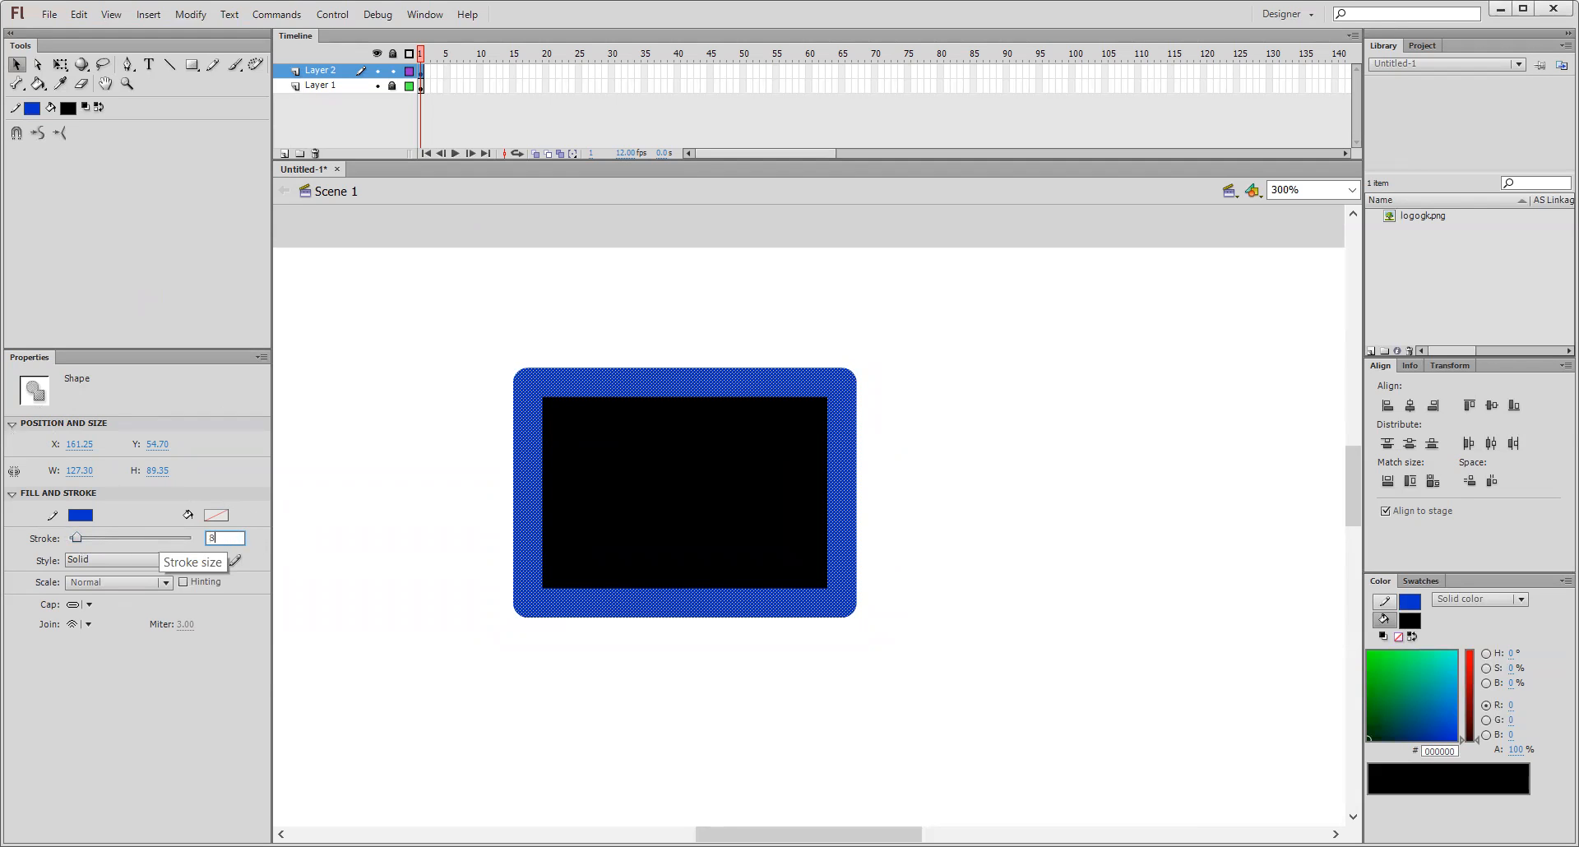
click(430, 515)
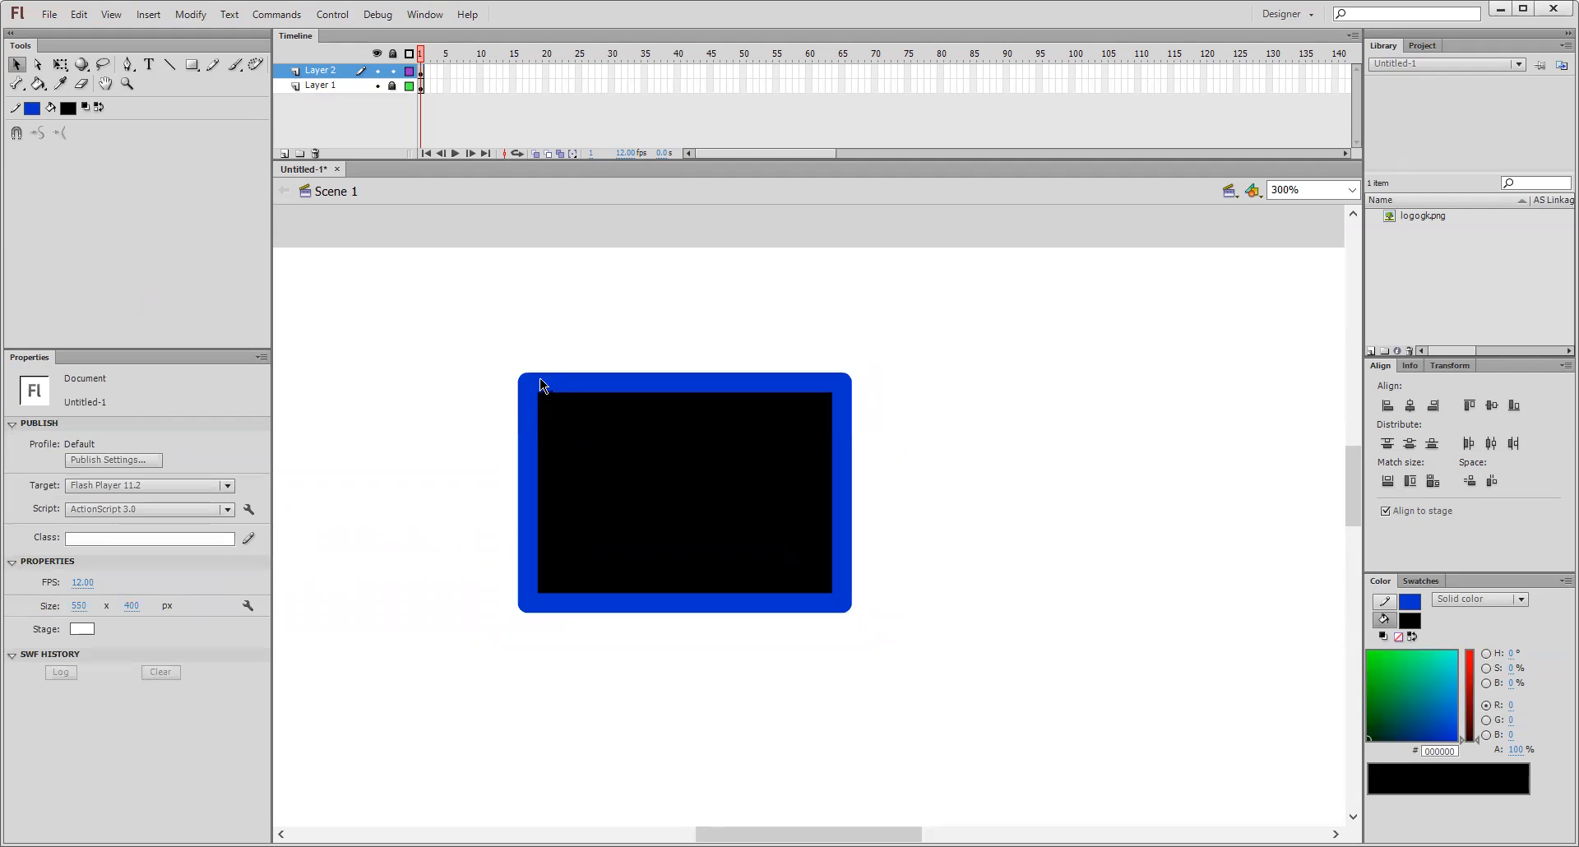
- Set the stroke colour to red and apply it to the rectangle's outline with the Ink Bottle tool
click(32, 108)
click(143, 214)
click(45, 89)
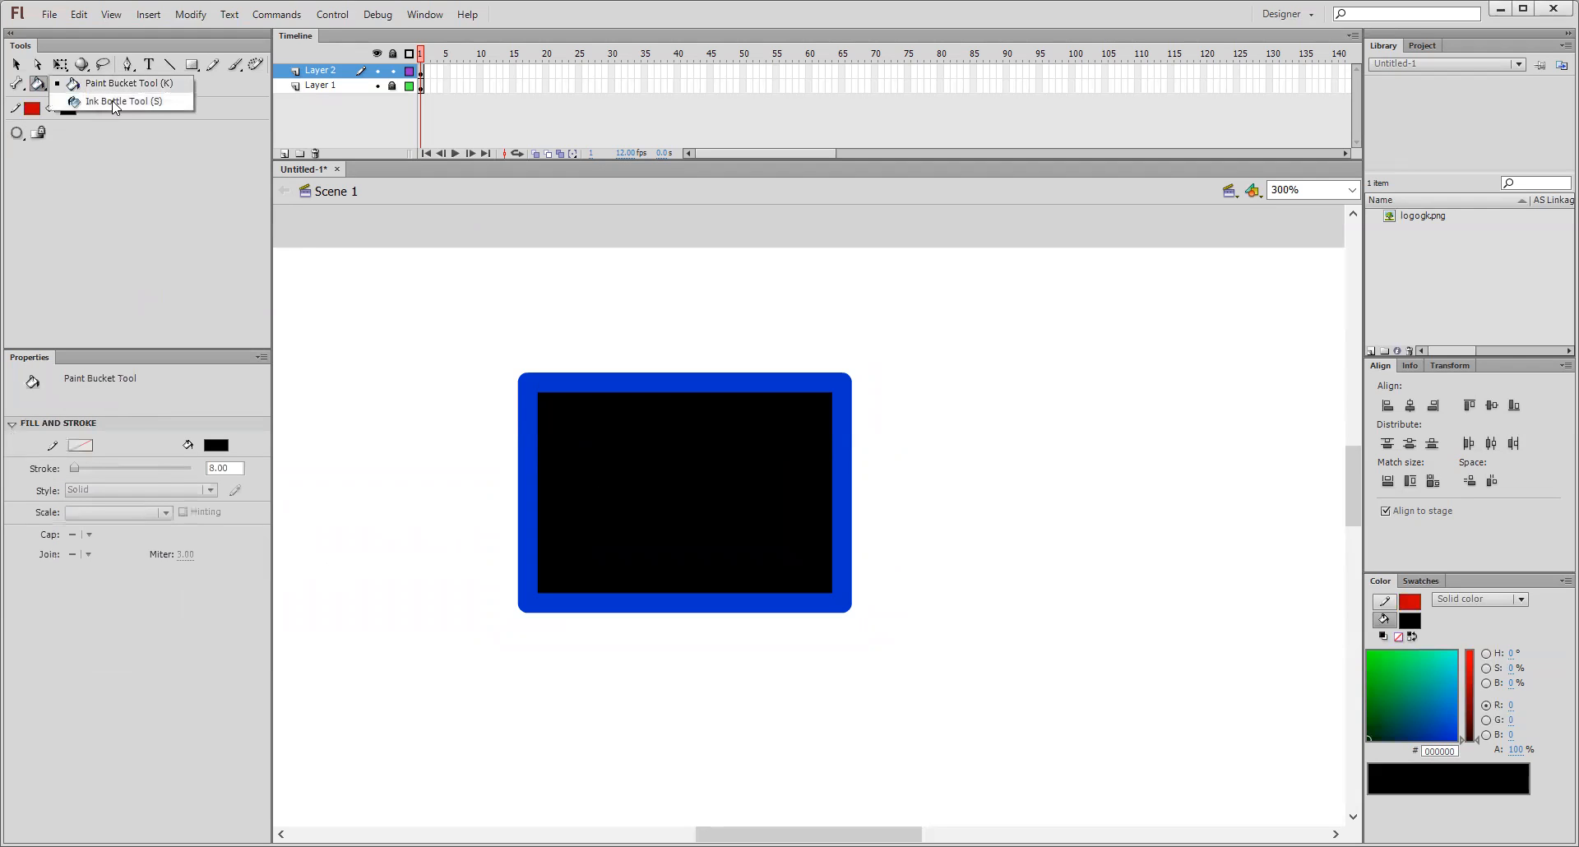
click(115, 101)
click(671, 376)
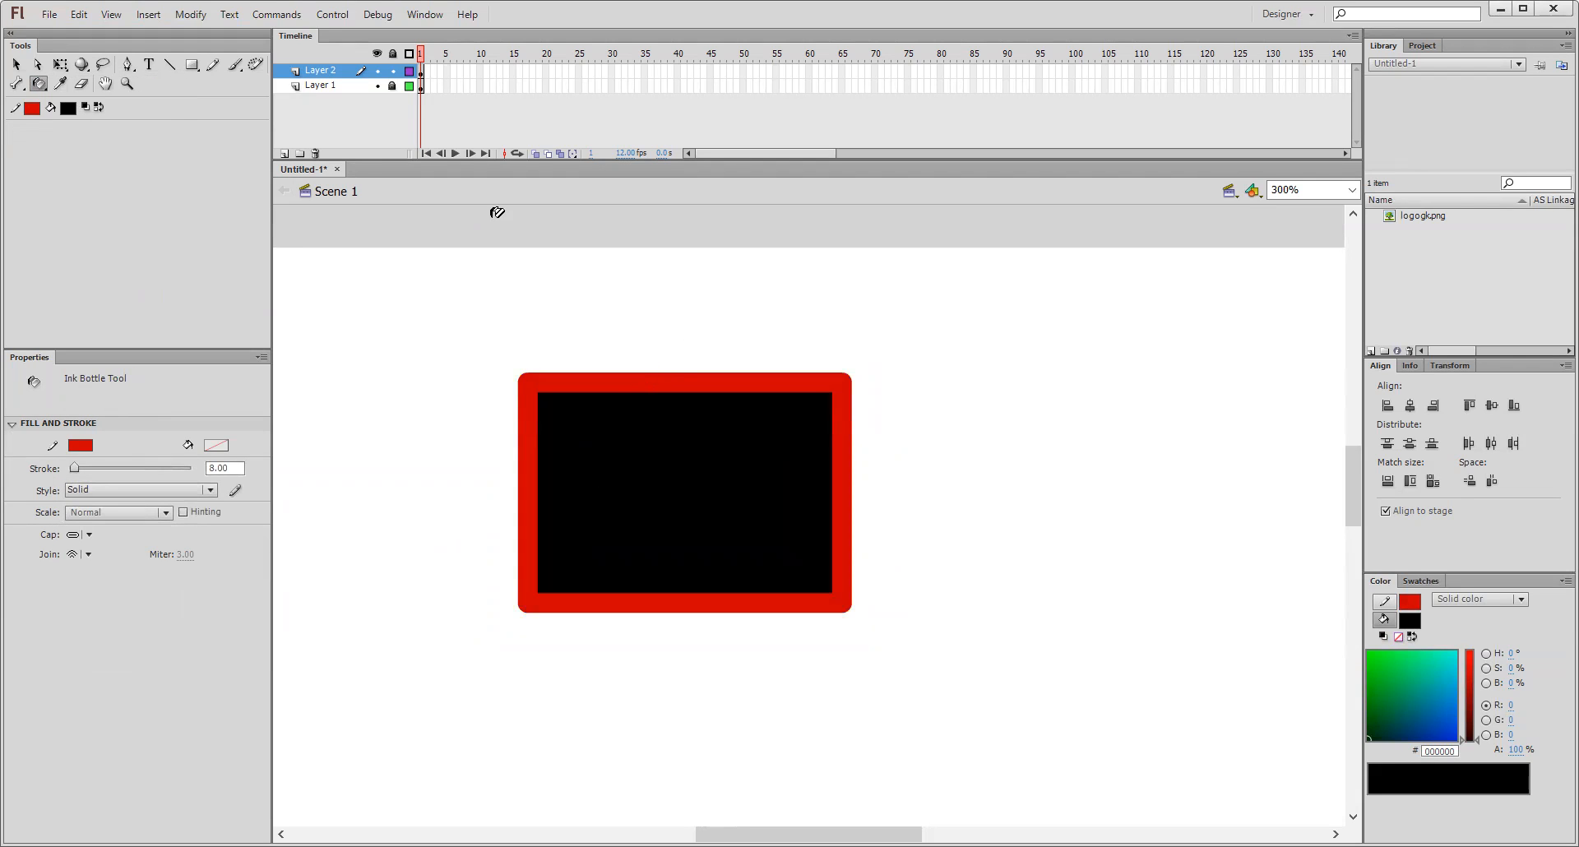
click(16, 64)
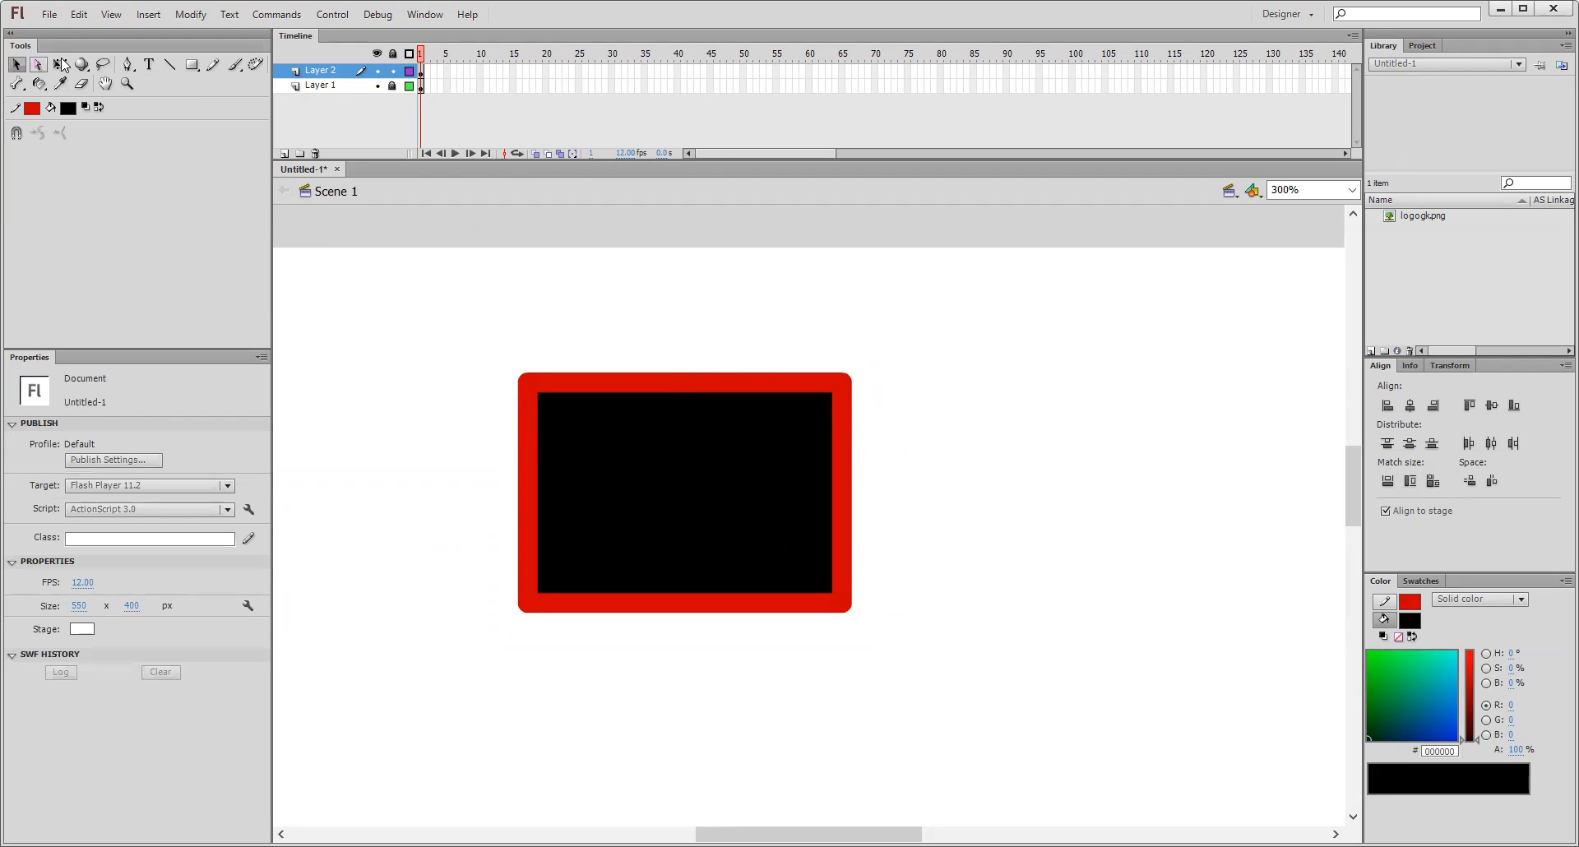
- Recolour the rectangle's entire outline light blue #6699CC by changing its stroke colour
double_click(691, 383)
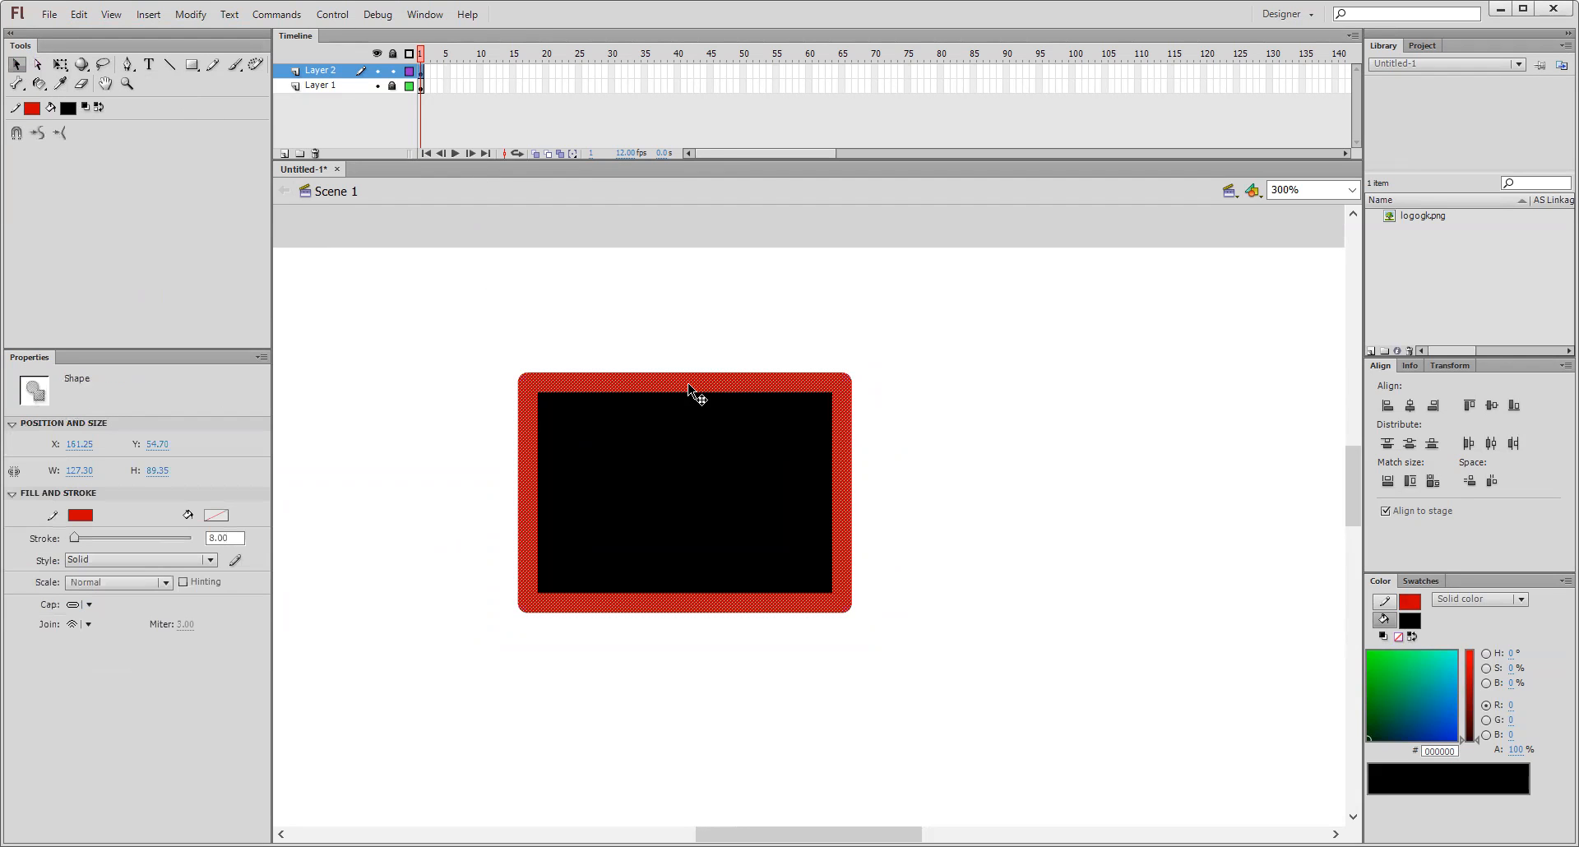
click(32, 108)
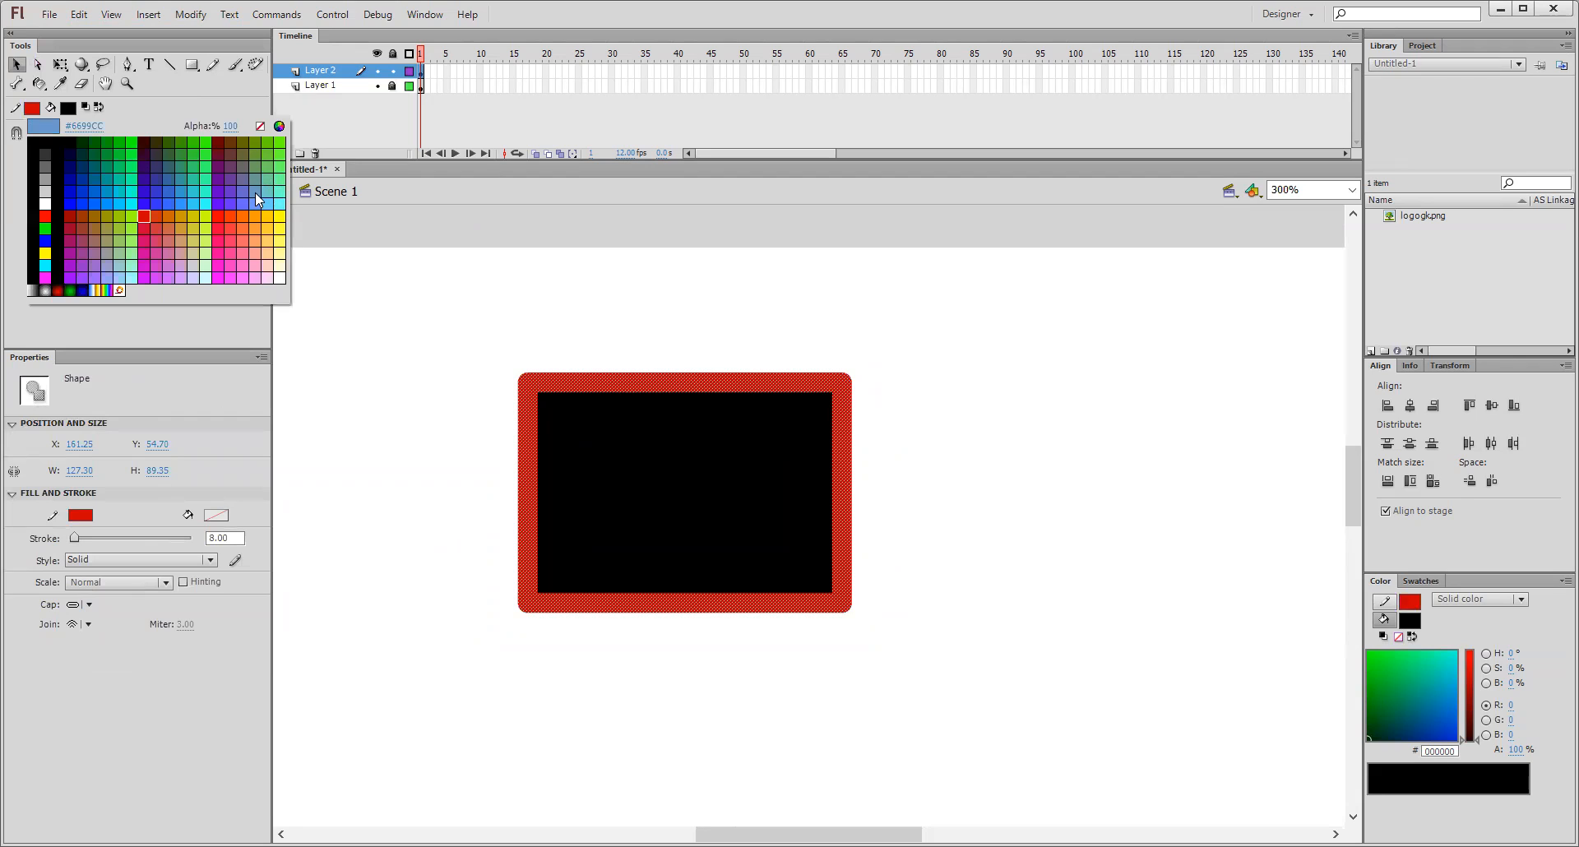
click(255, 193)
click(650, 329)
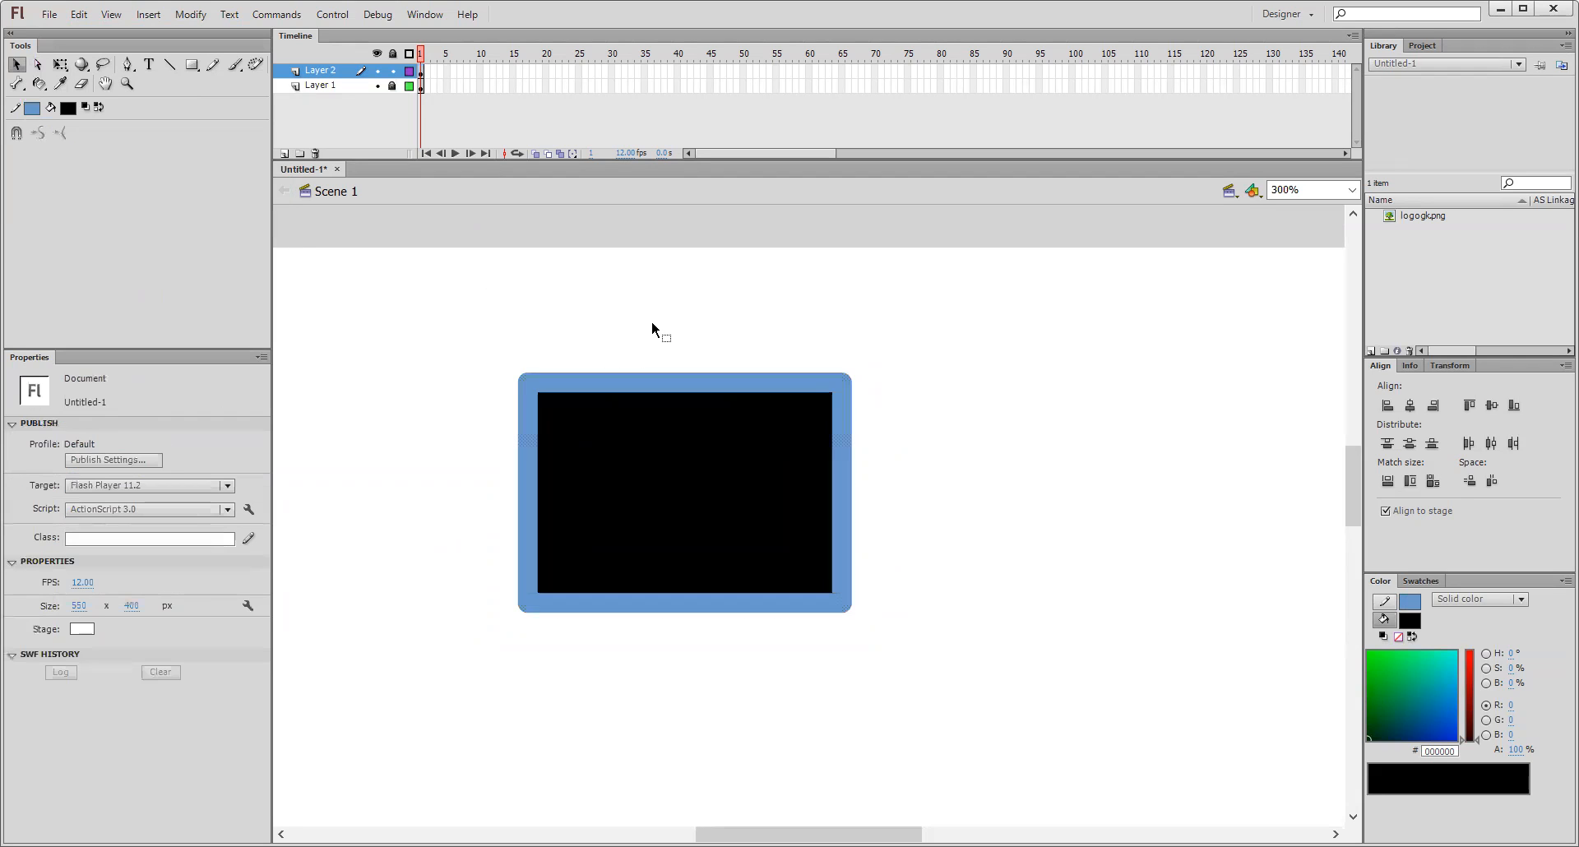
- Set the fill colour to beige #CCCC99 and fill the rectangle's interior with the Paint Bucket tool
click(69, 108)
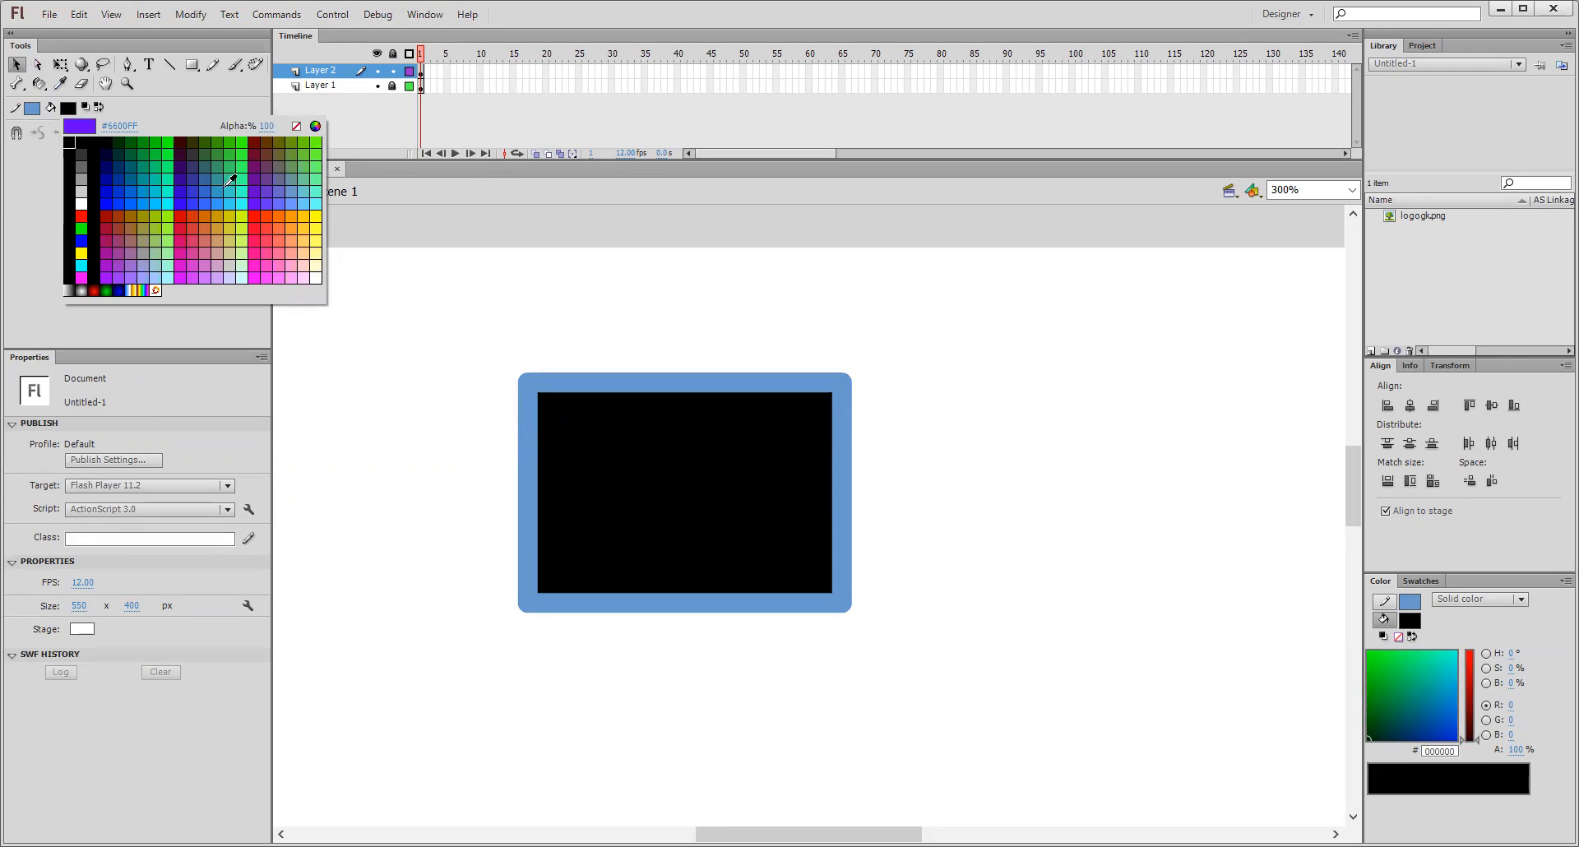
click(233, 251)
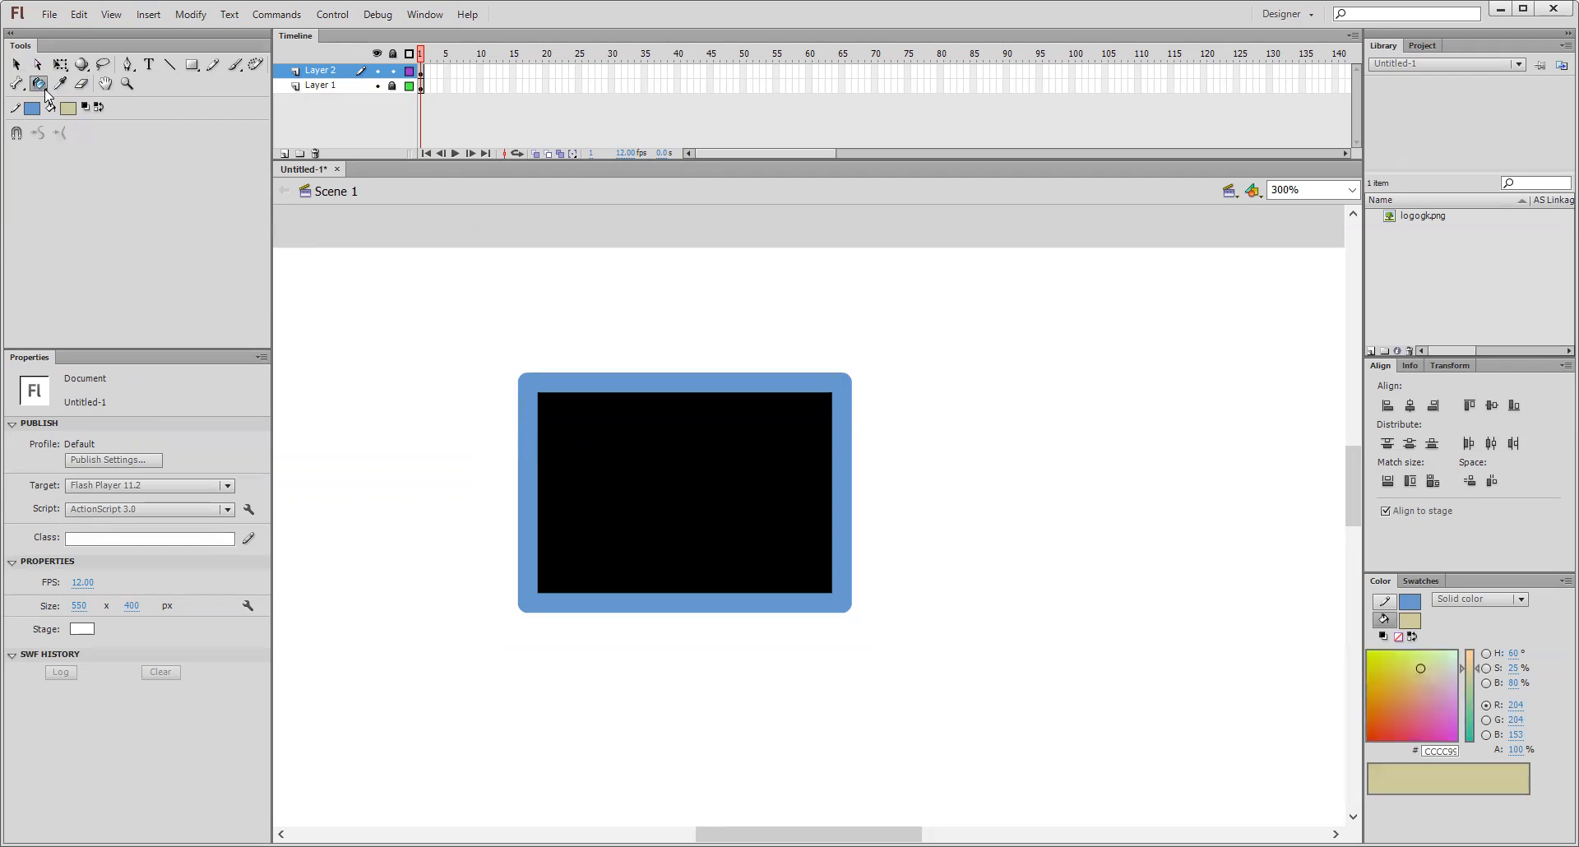
click(39, 84)
click(136, 84)
click(720, 432)
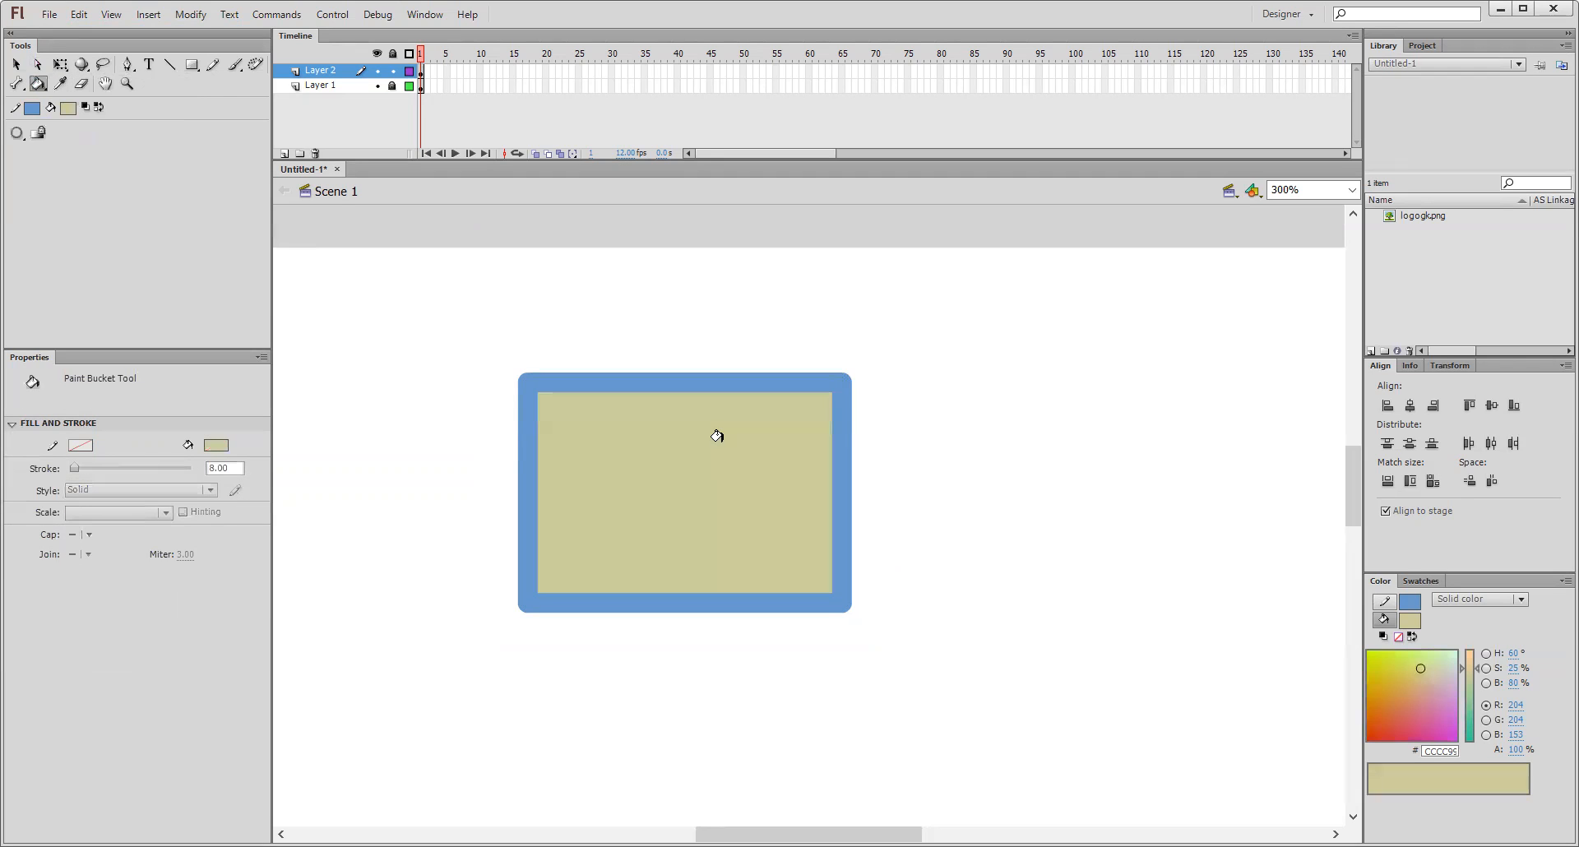
- Change the fill colour to red #FF0000 and apply it to the rectangle's interior
click(69, 109)
click(261, 210)
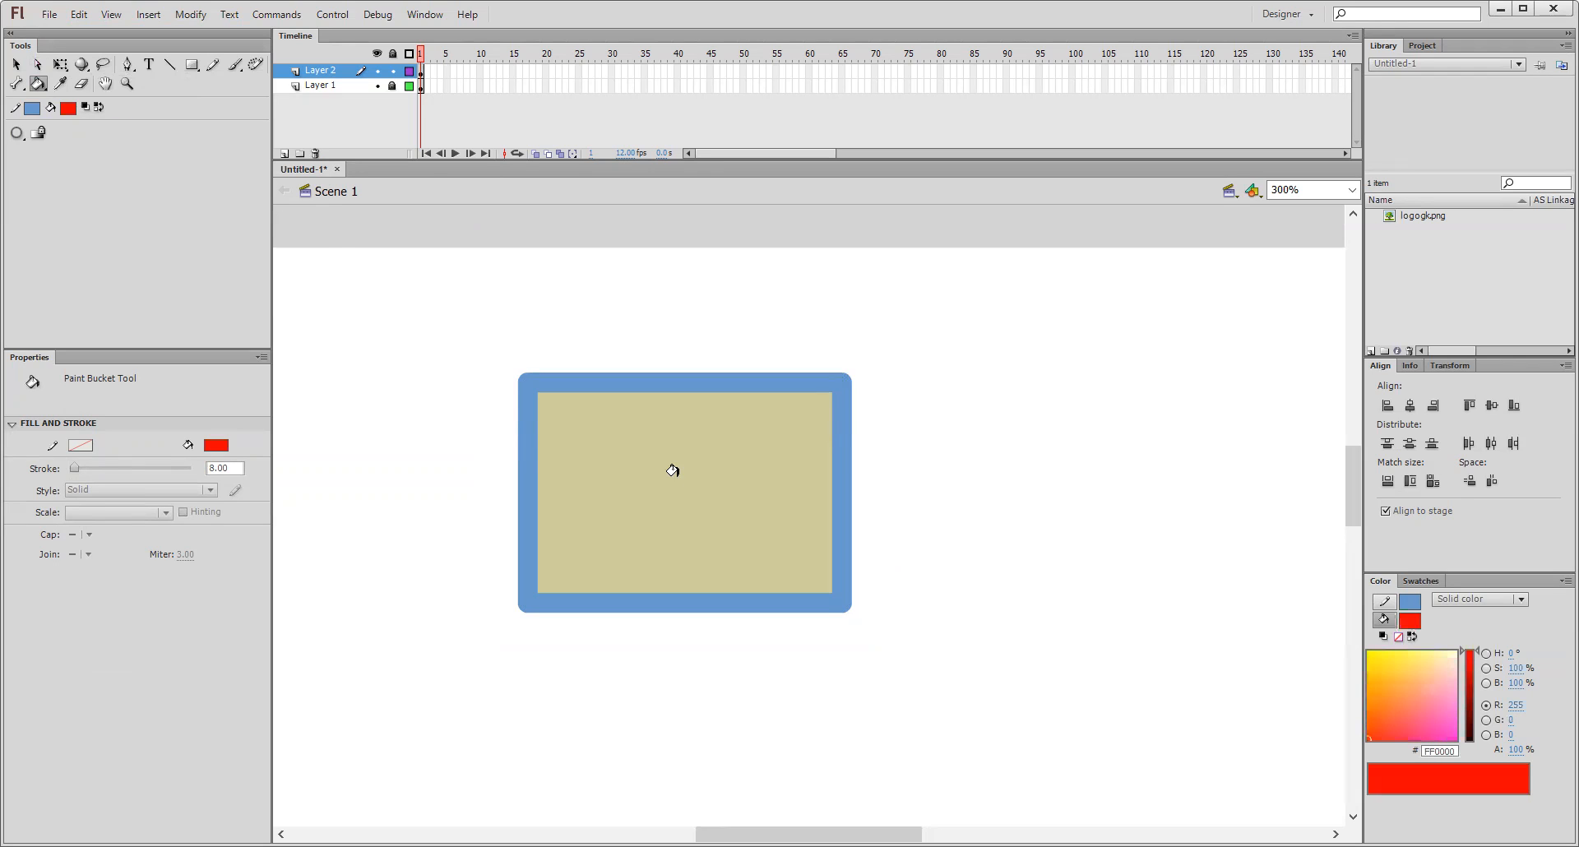
click(672, 470)
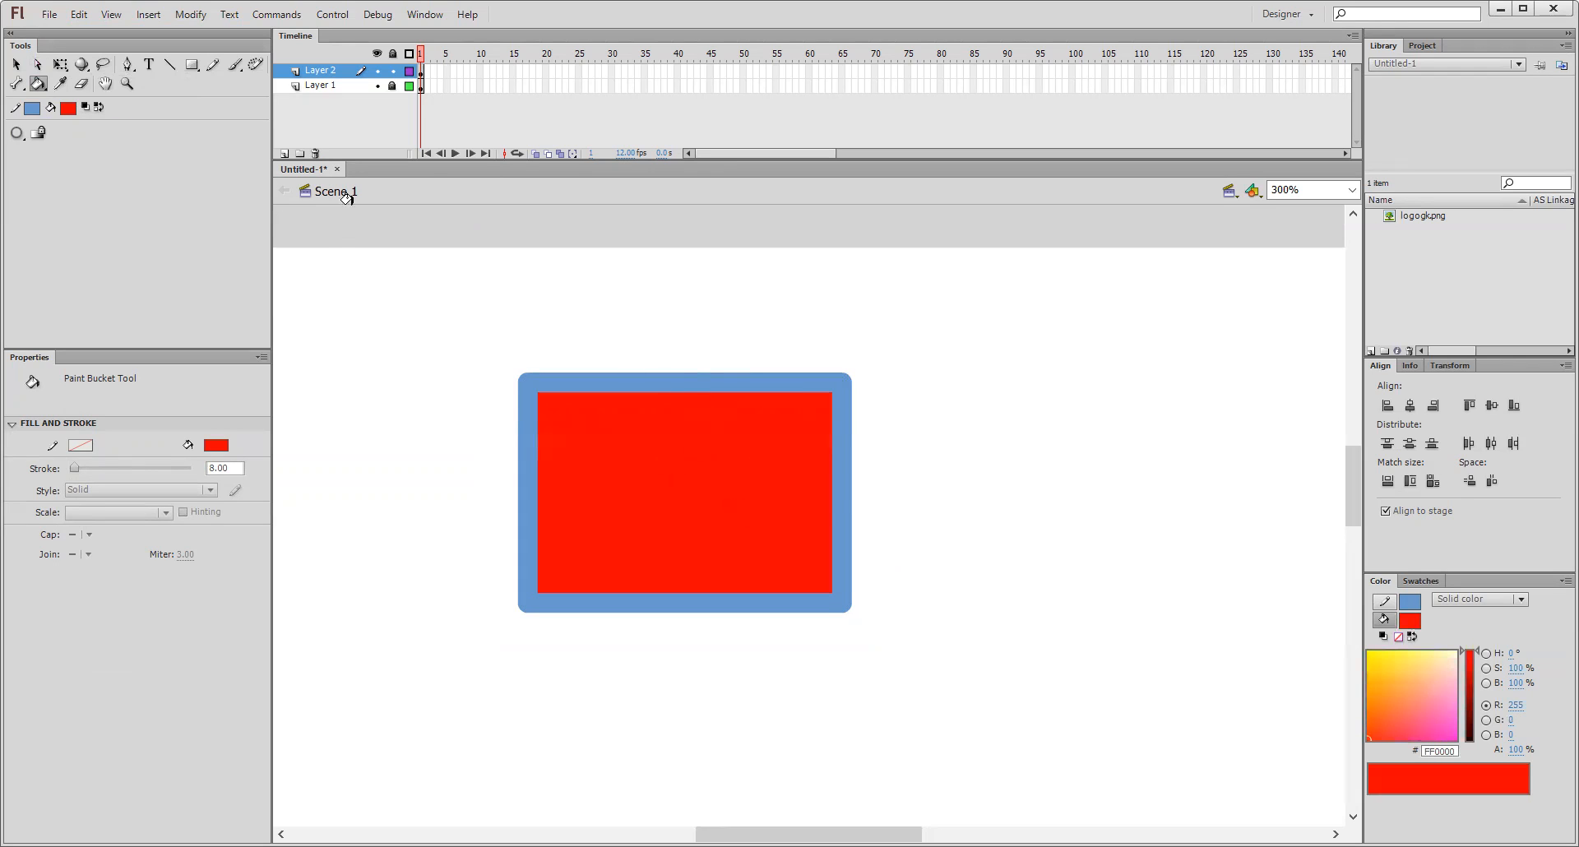
- Change the fill colour to yellow #FFFF00 and apply it to the rectangle's interior
click(69, 108)
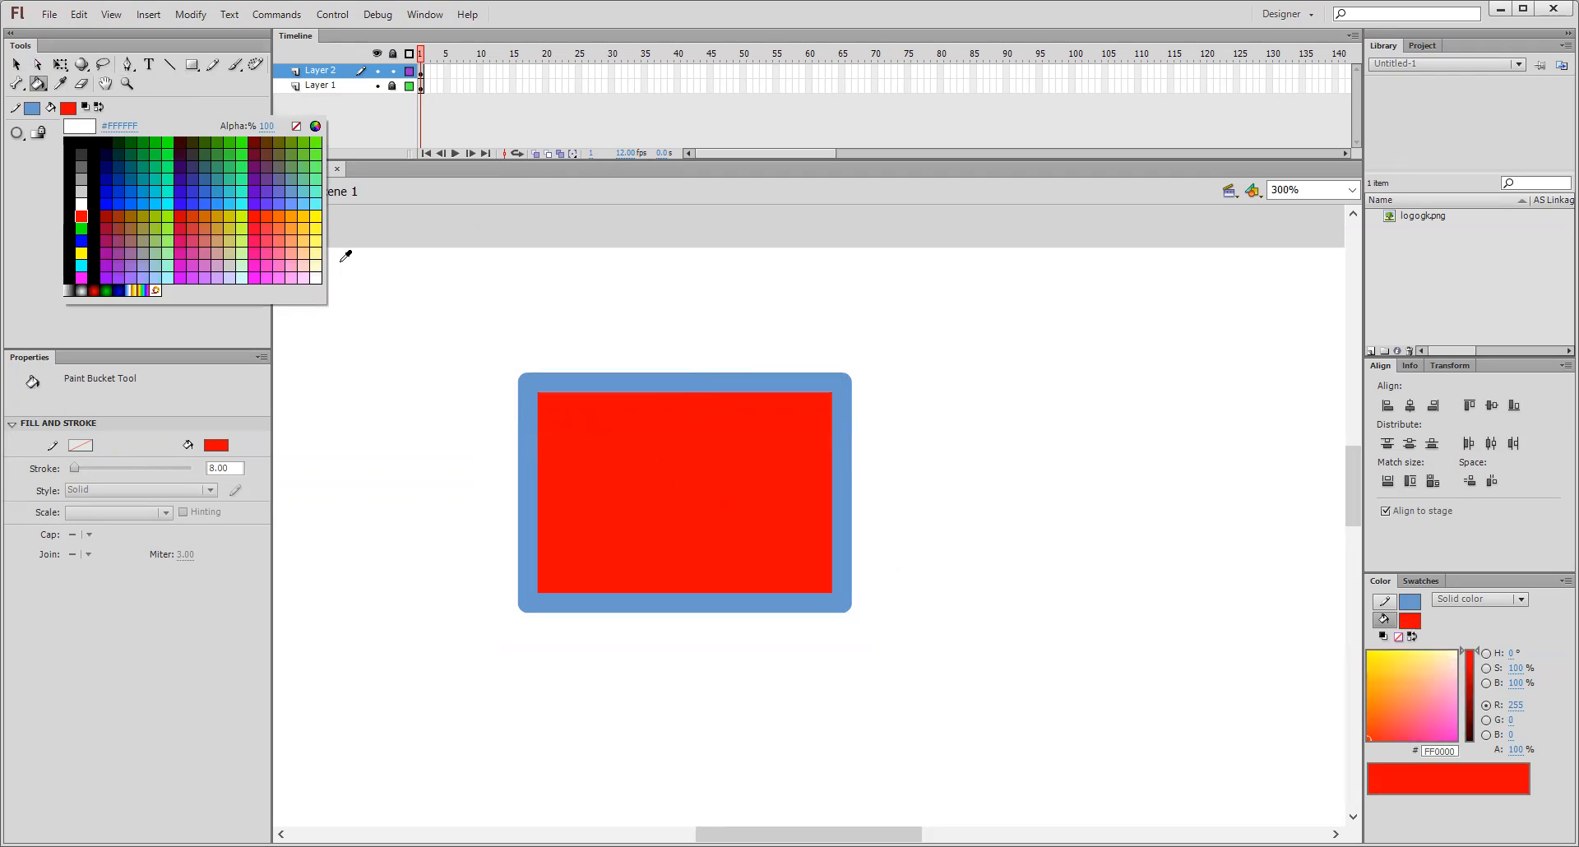
click(320, 207)
click(751, 441)
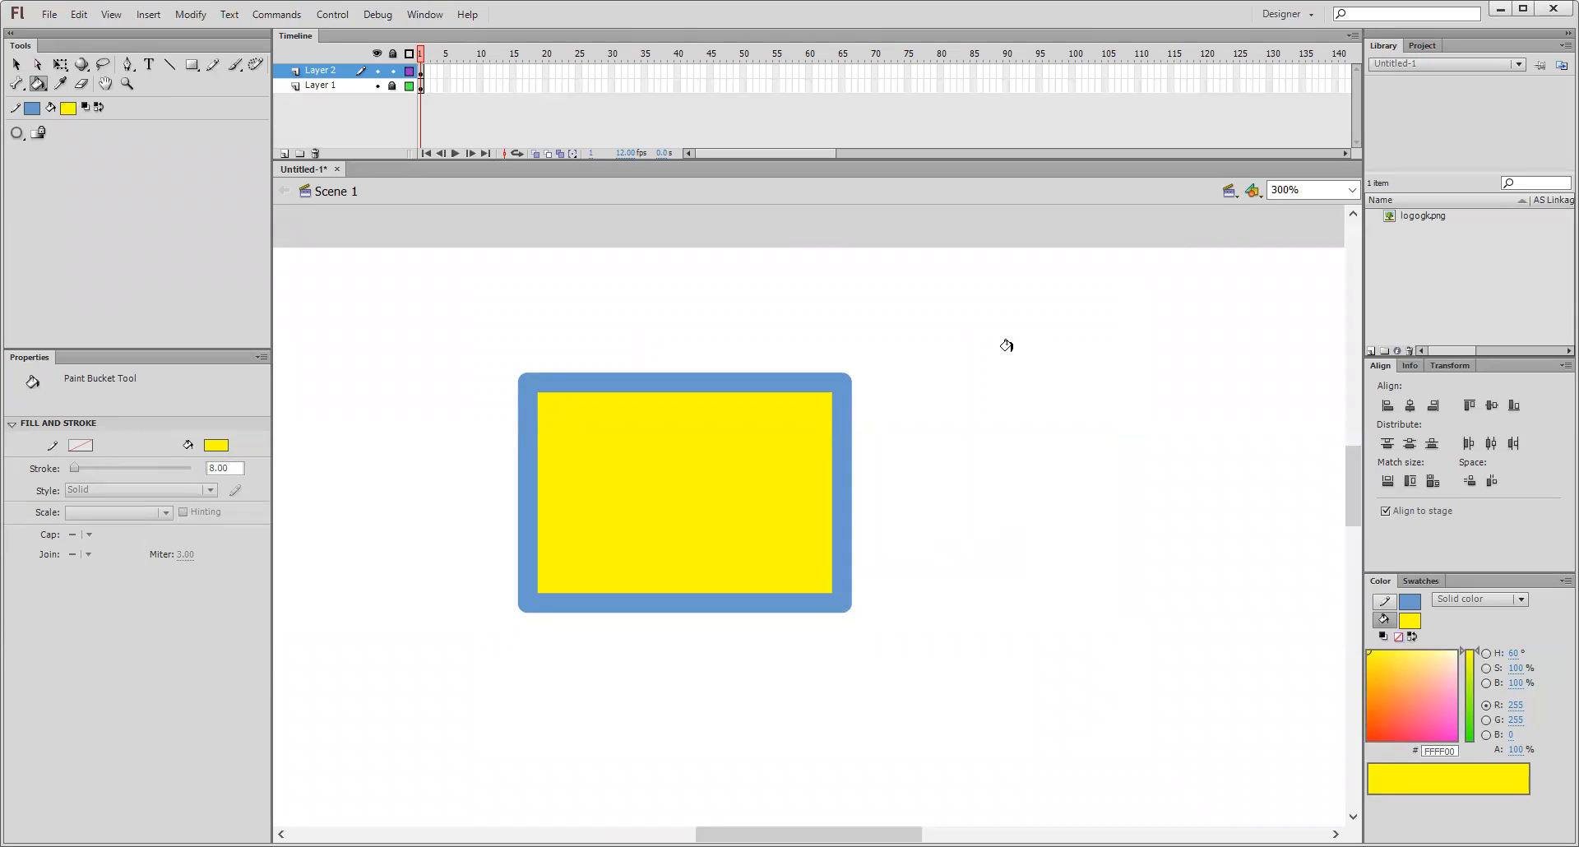
- Bend the rectangle's top edge upward into an arch and pull both its curve handles up and outward with the Subselection tool for a rounder dome
click(16, 66)
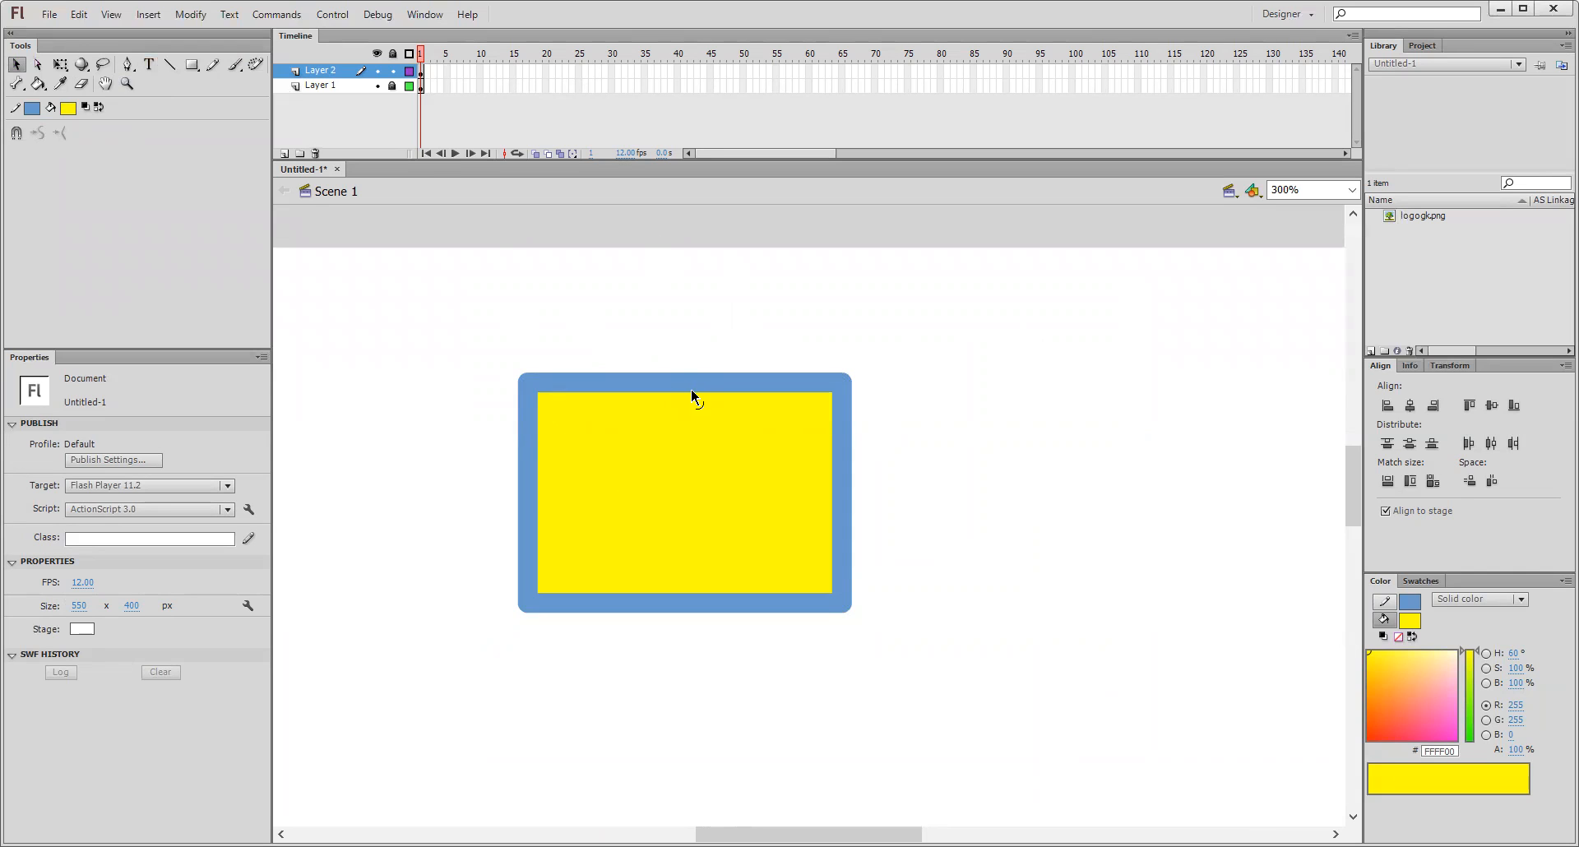
drag(689, 389, 691, 313)
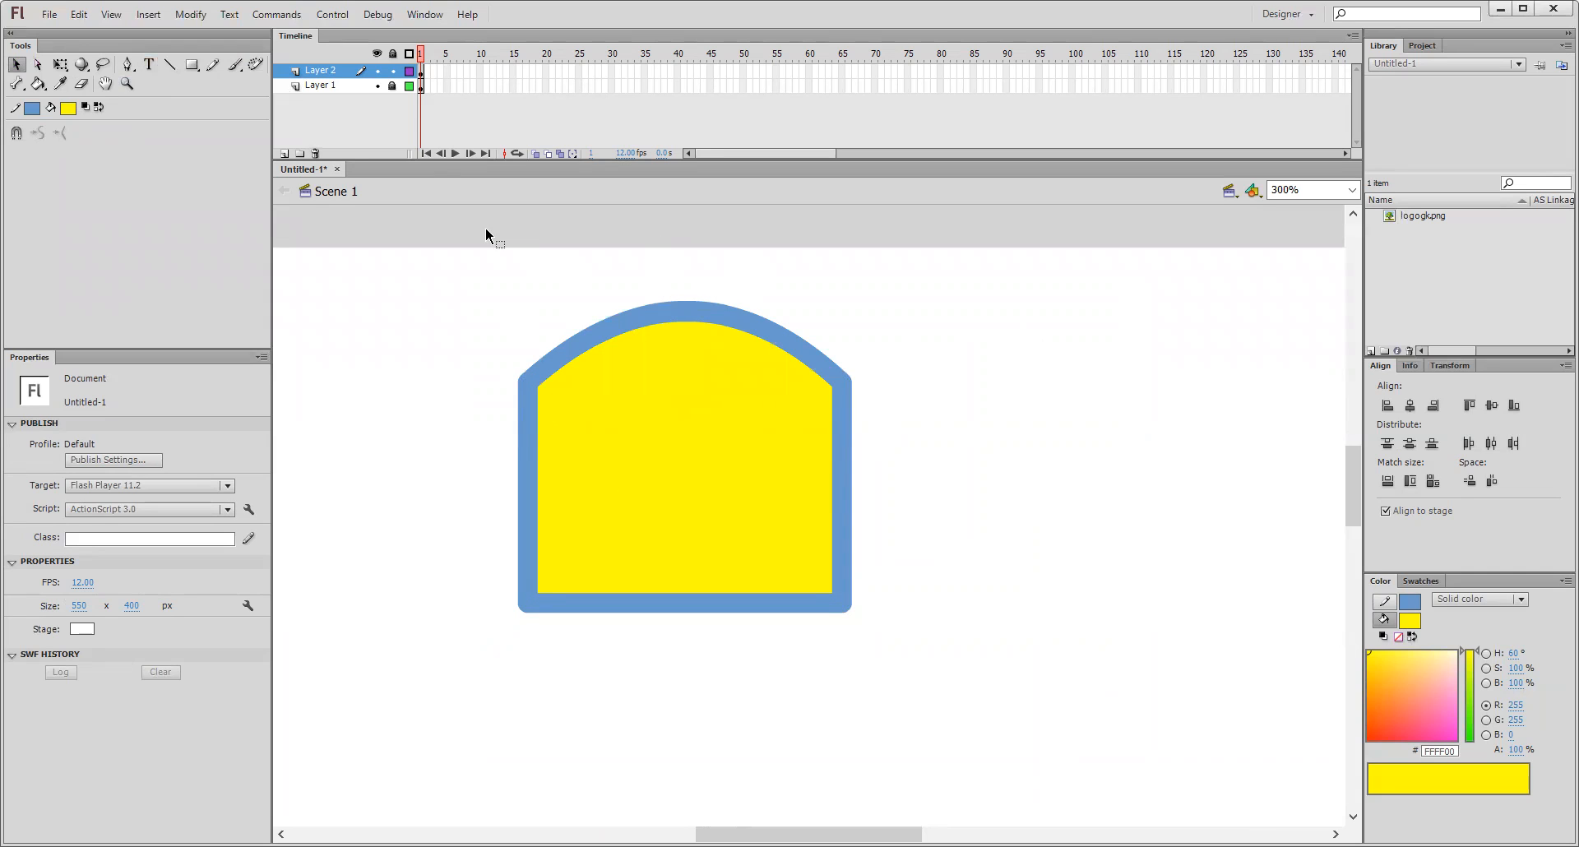
click(37, 65)
click(529, 384)
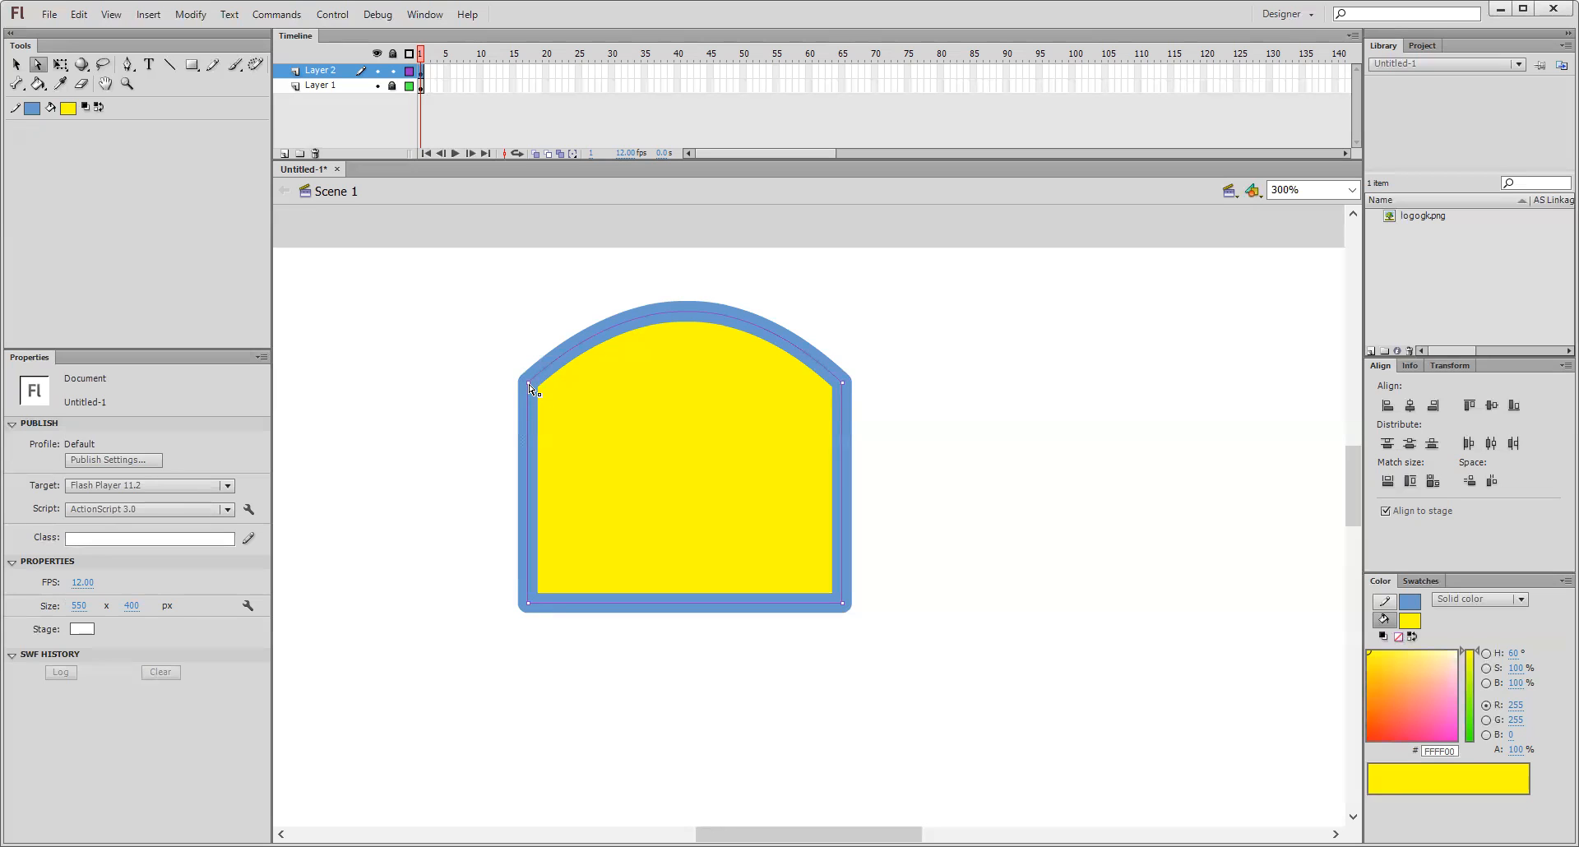
click(529, 387)
drag(636, 289, 602, 256)
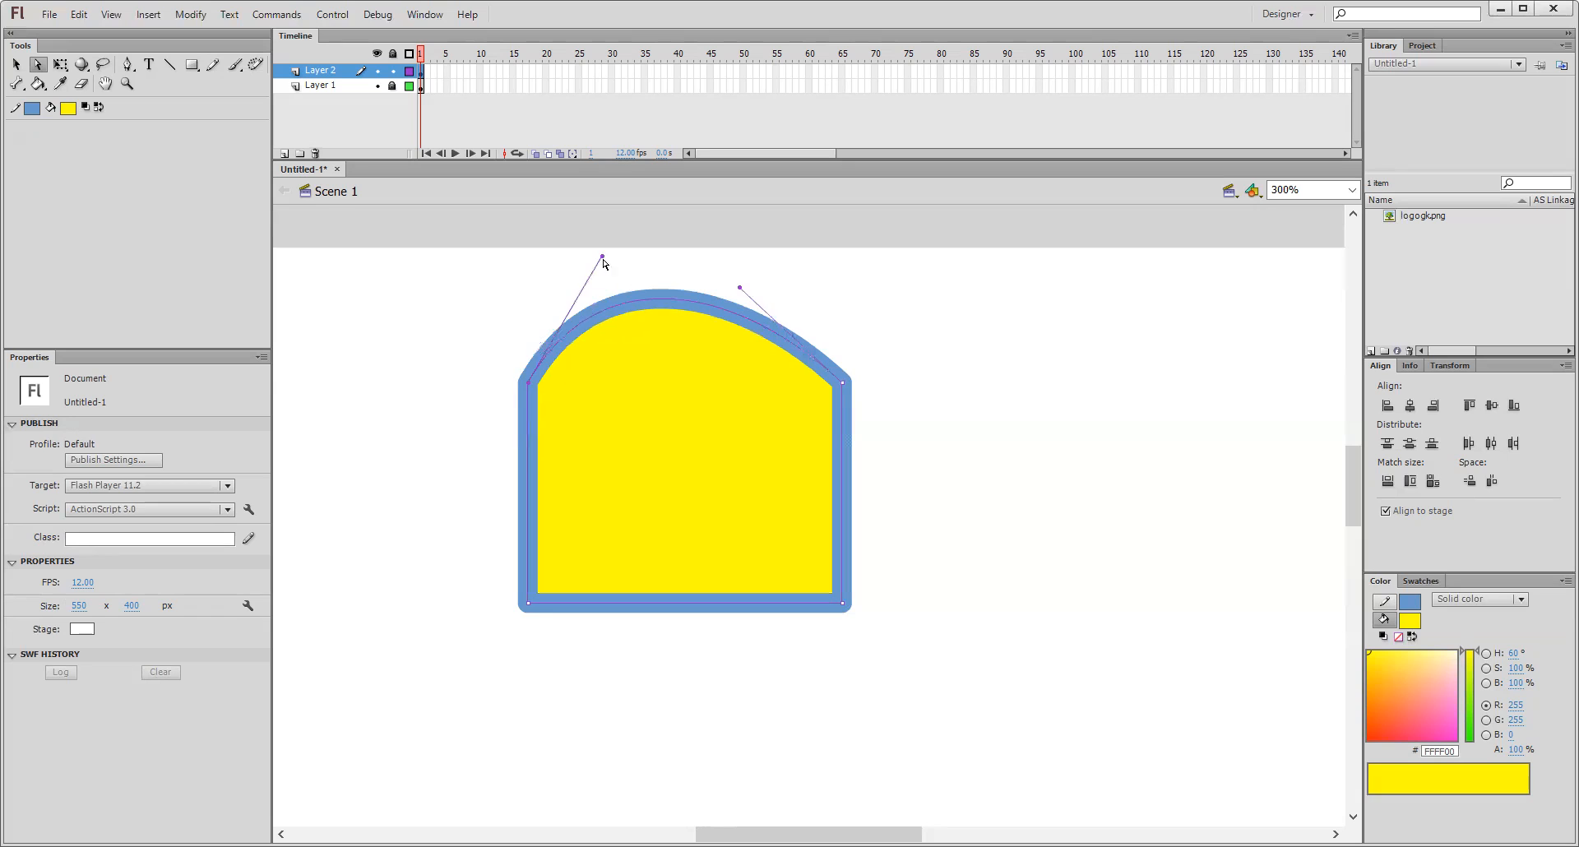
drag(740, 289, 774, 259)
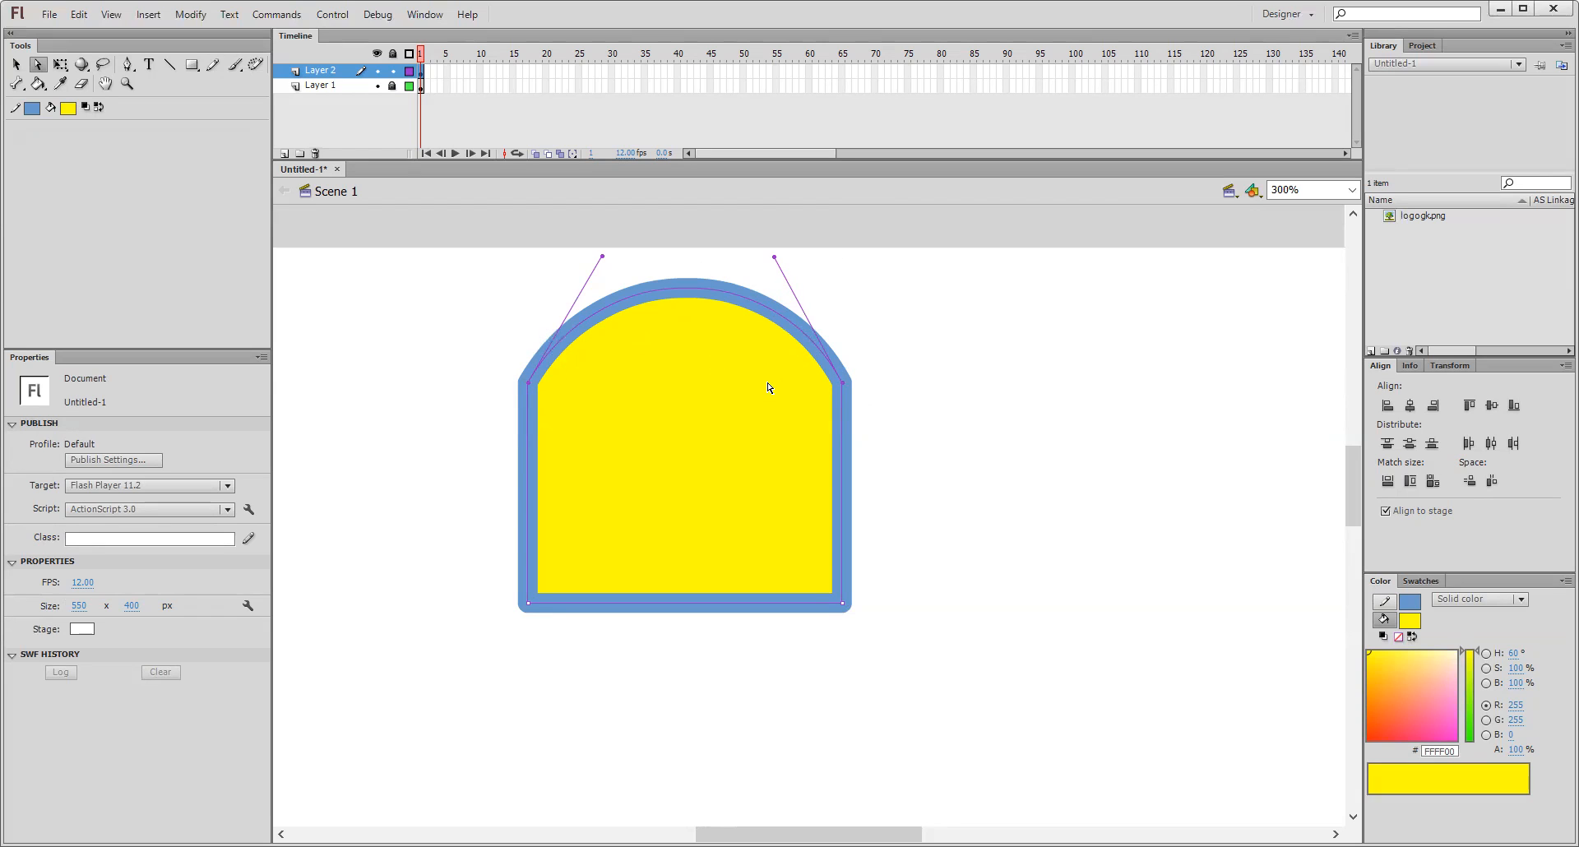
click(422, 71)
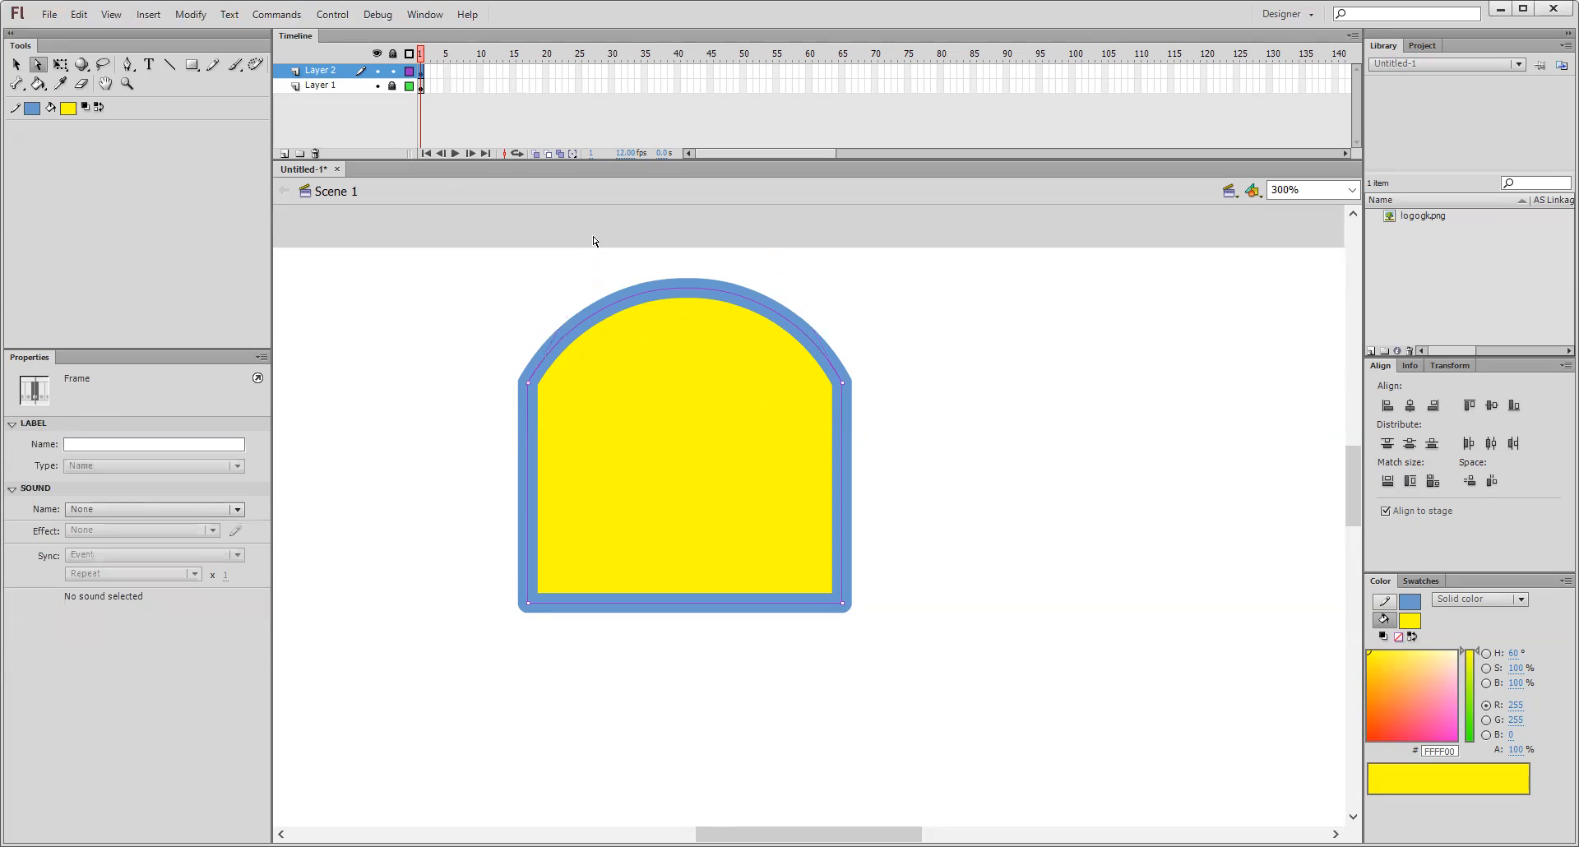
- Free-transform the whole arched shape to about 96 wide and 195 high, and rotate it about 3 degrees clockwise
click(16, 64)
click(60, 68)
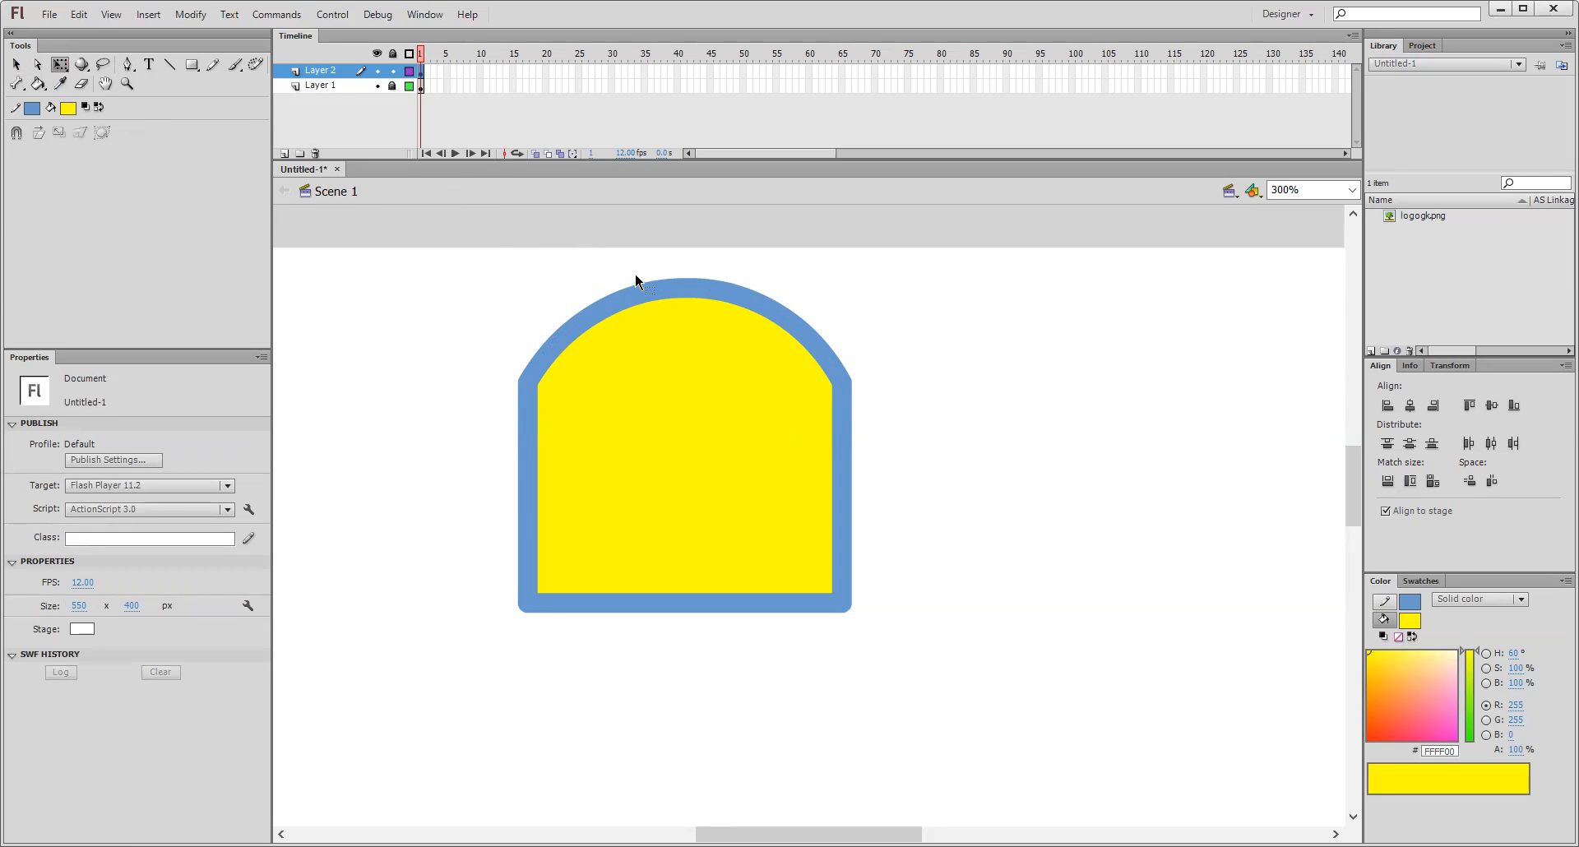
drag(450, 260, 991, 606)
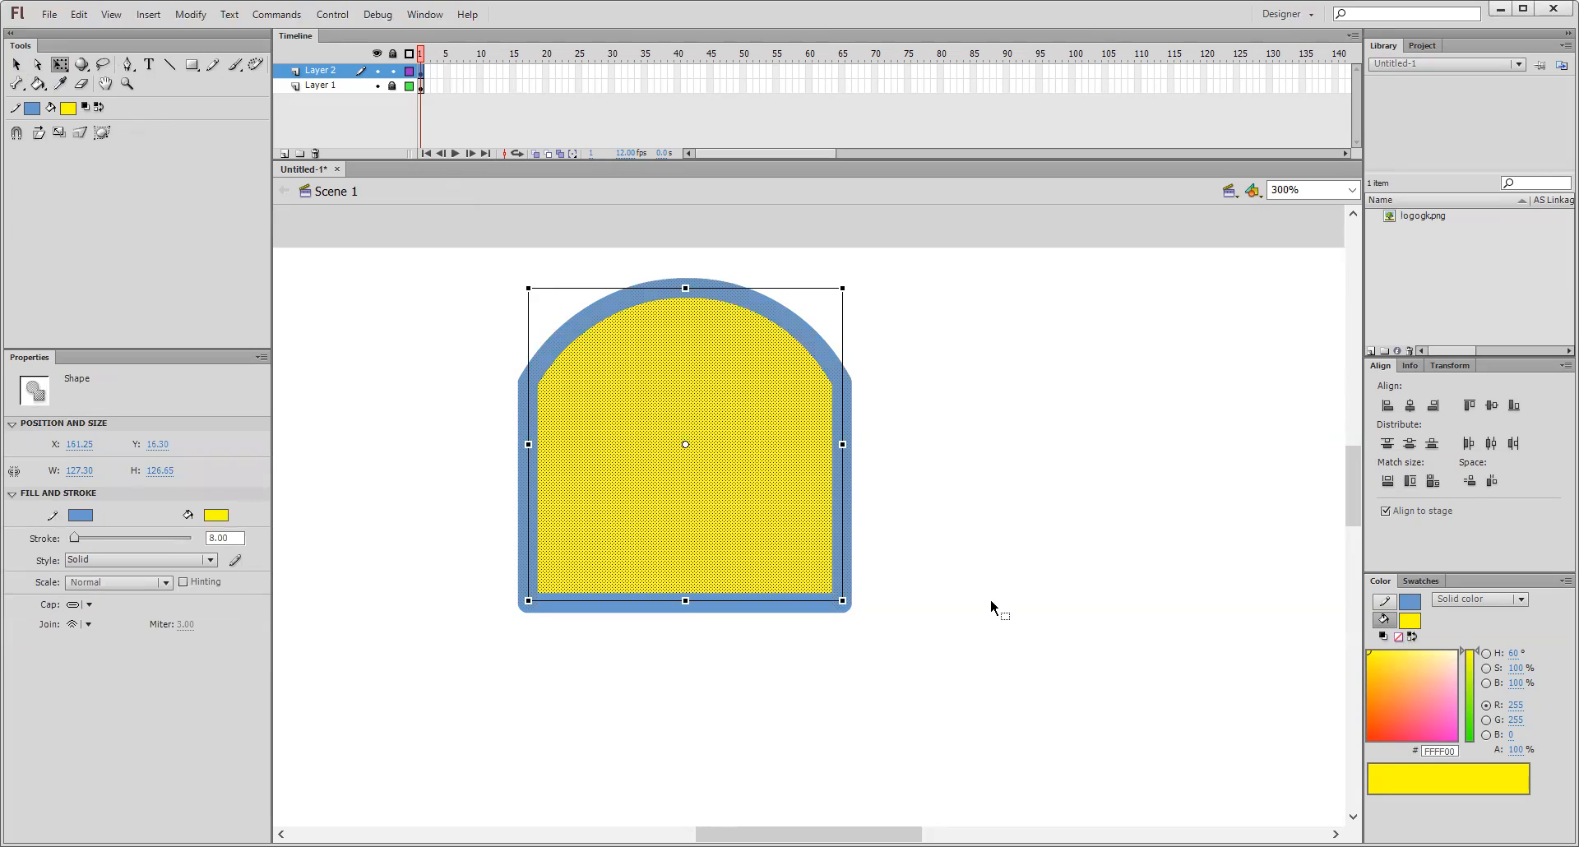
click(421, 71)
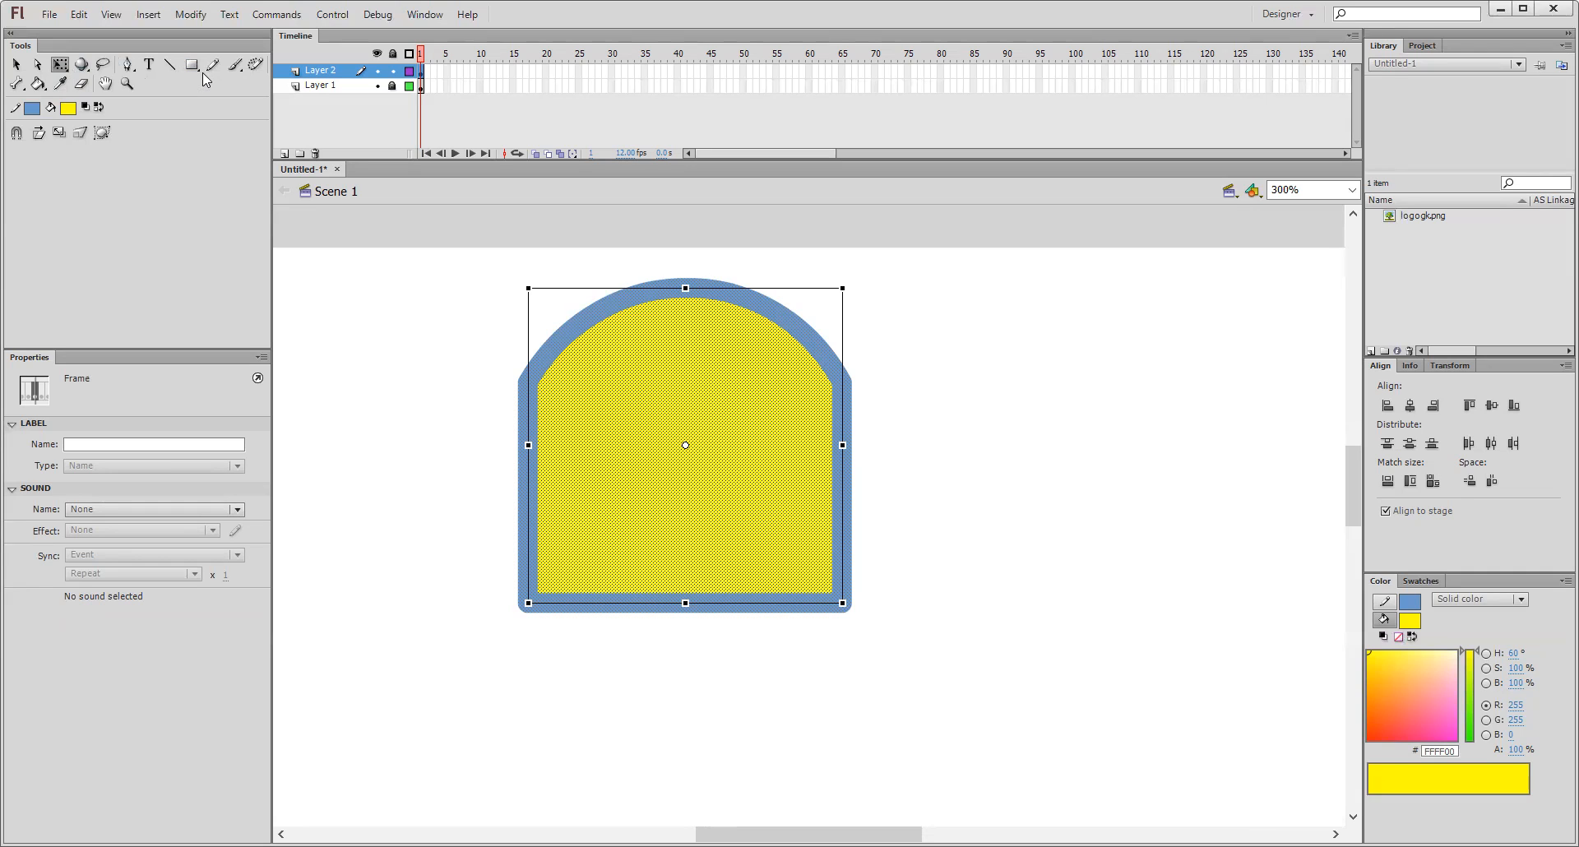
click(60, 69)
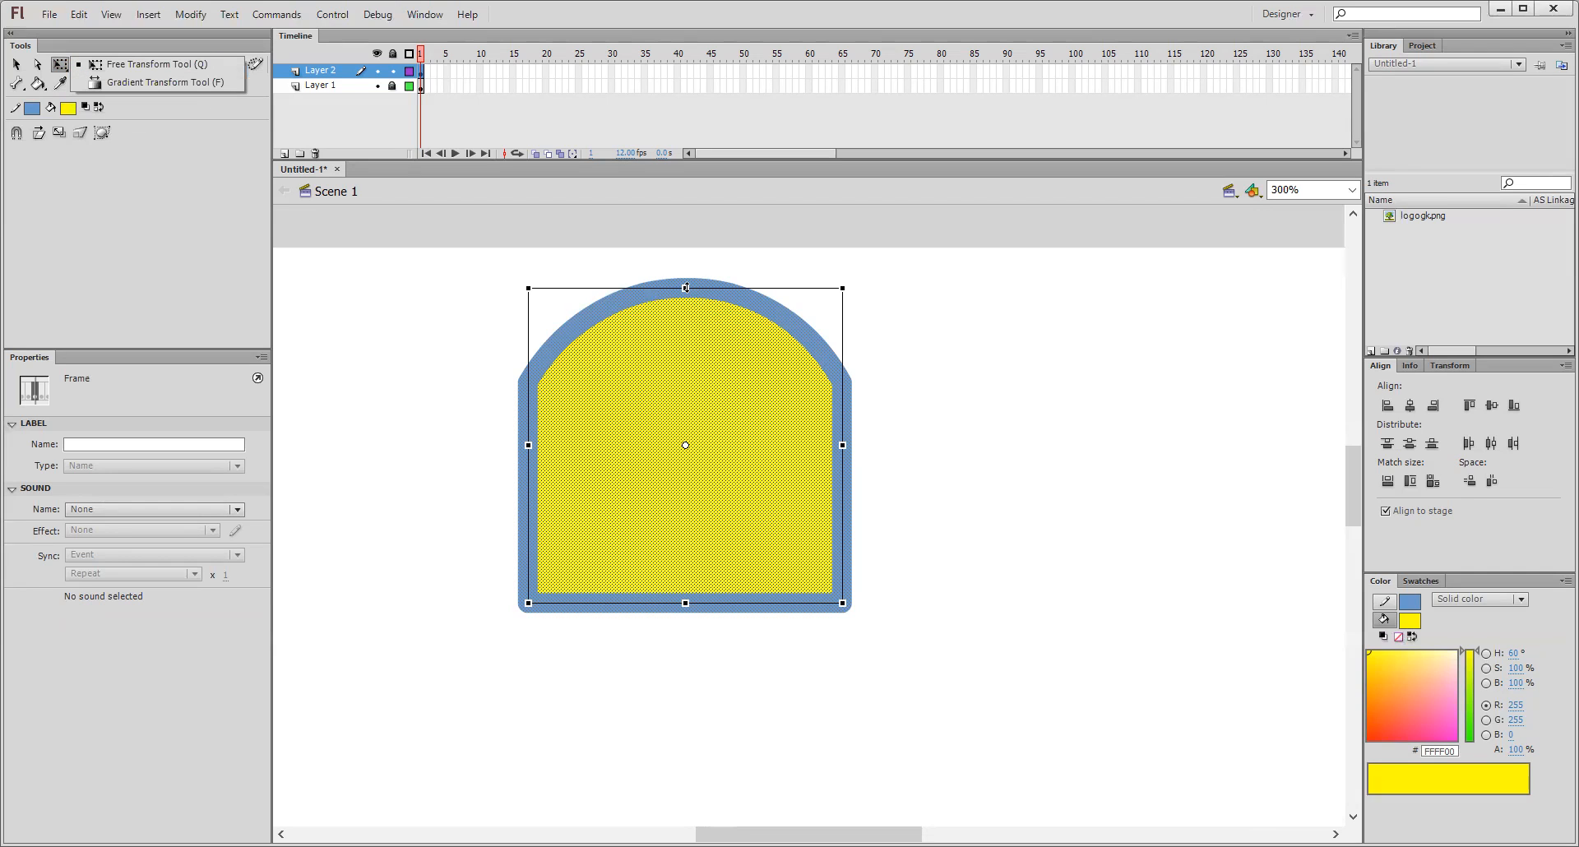
drag(842, 444, 809, 444)
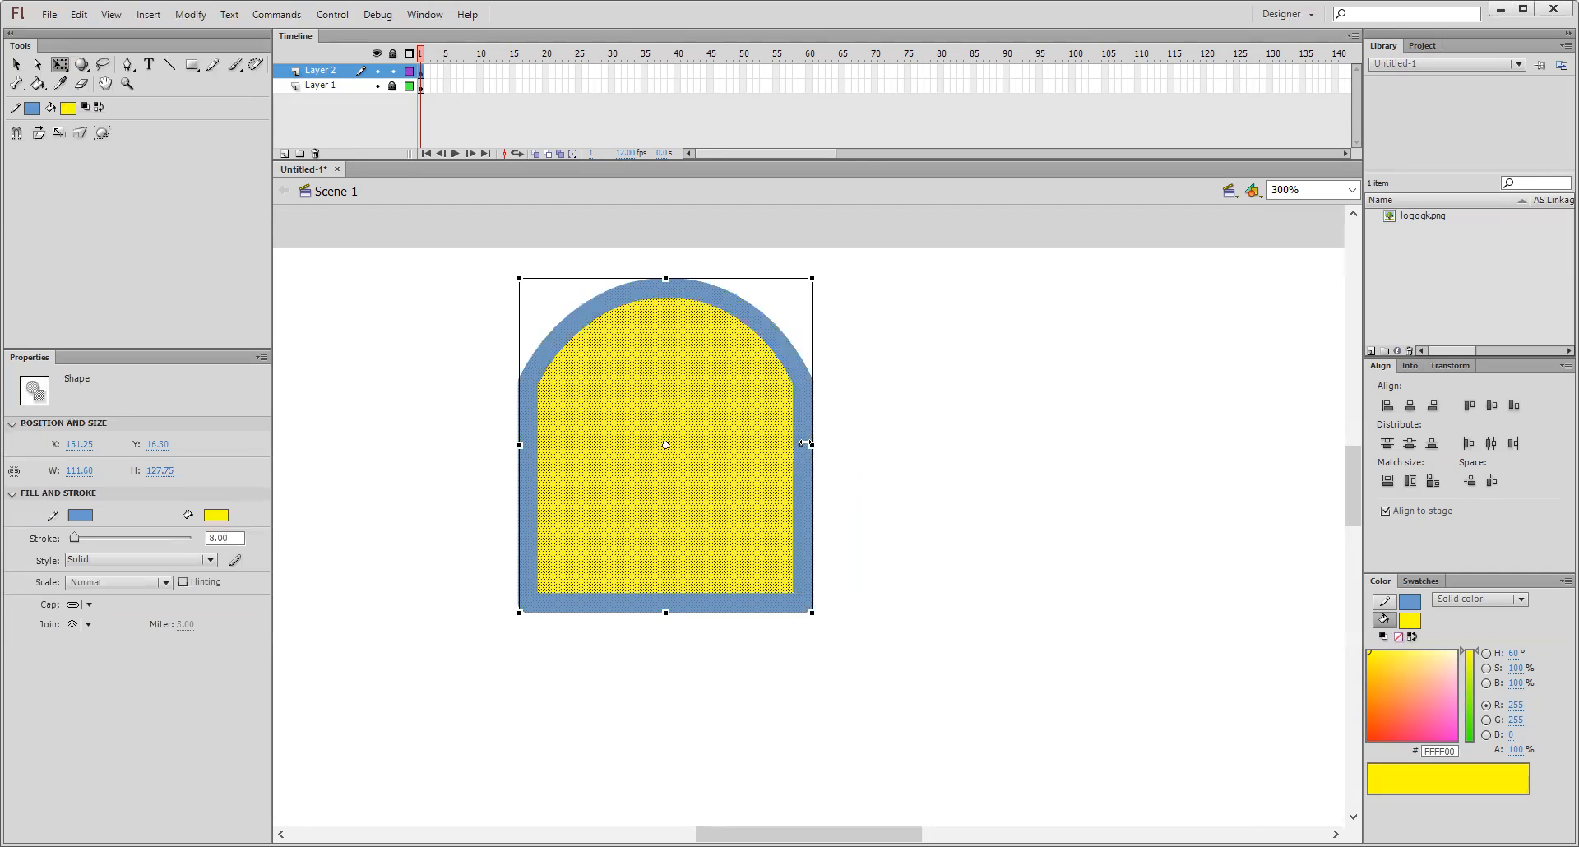
drag(518, 445, 559, 445)
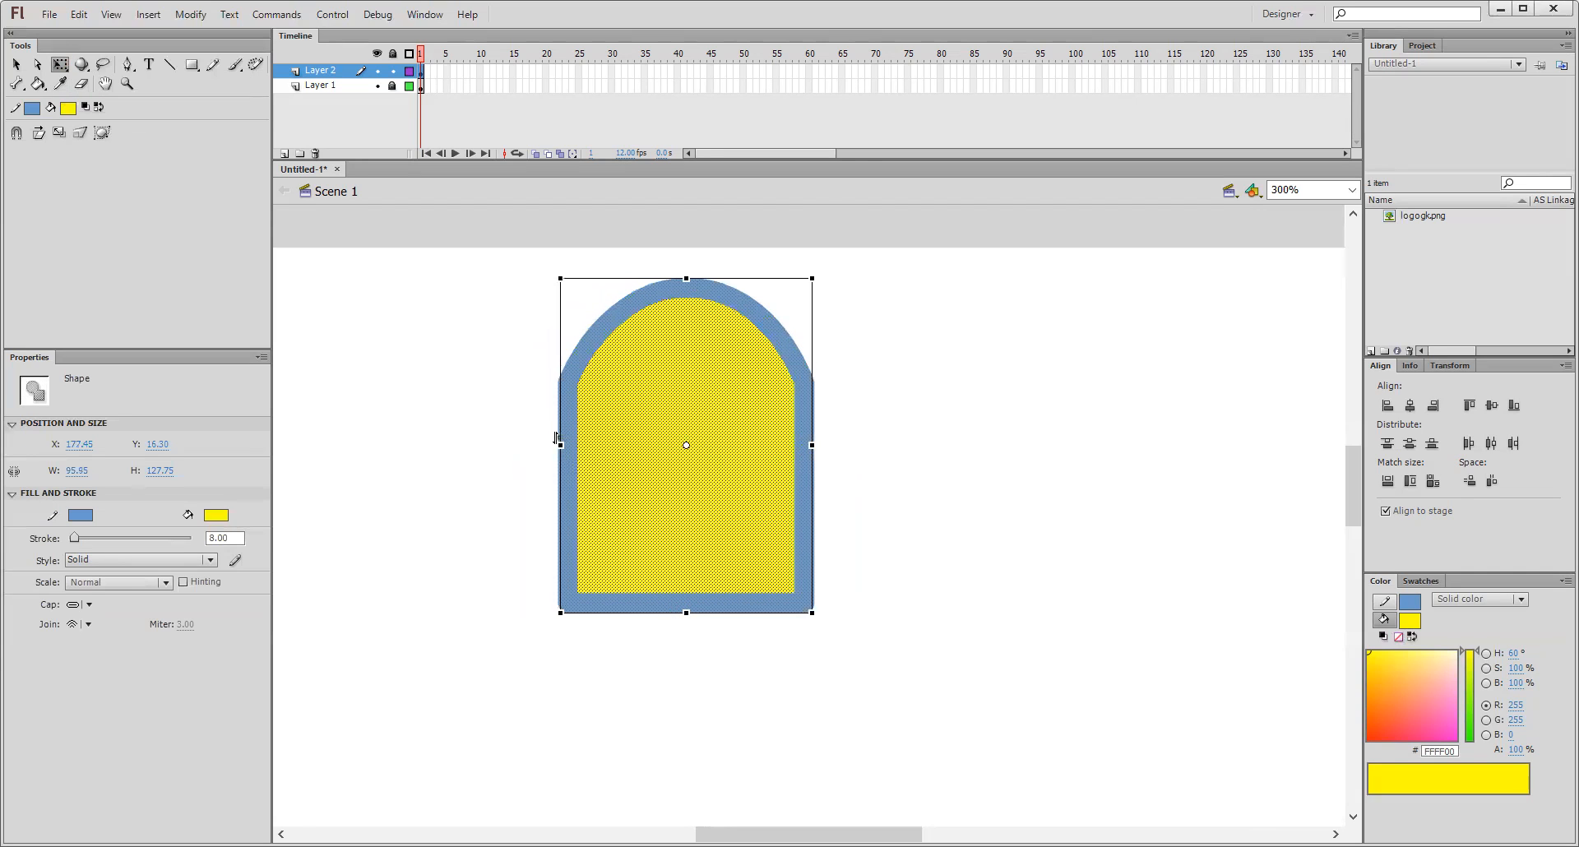
drag(688, 612, 687, 681)
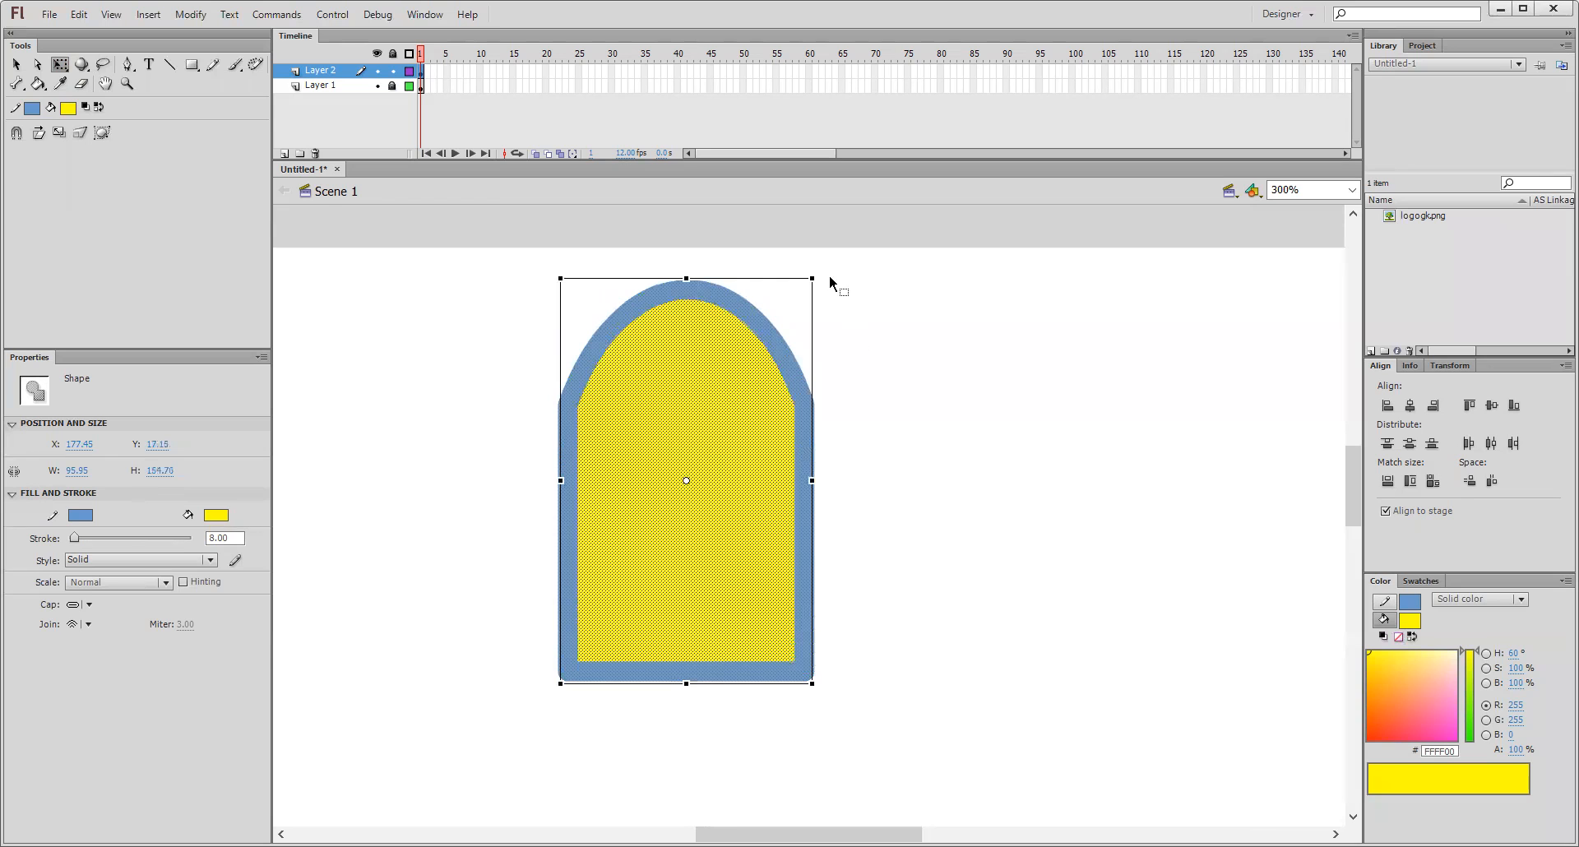
drag(819, 266, 808, 319)
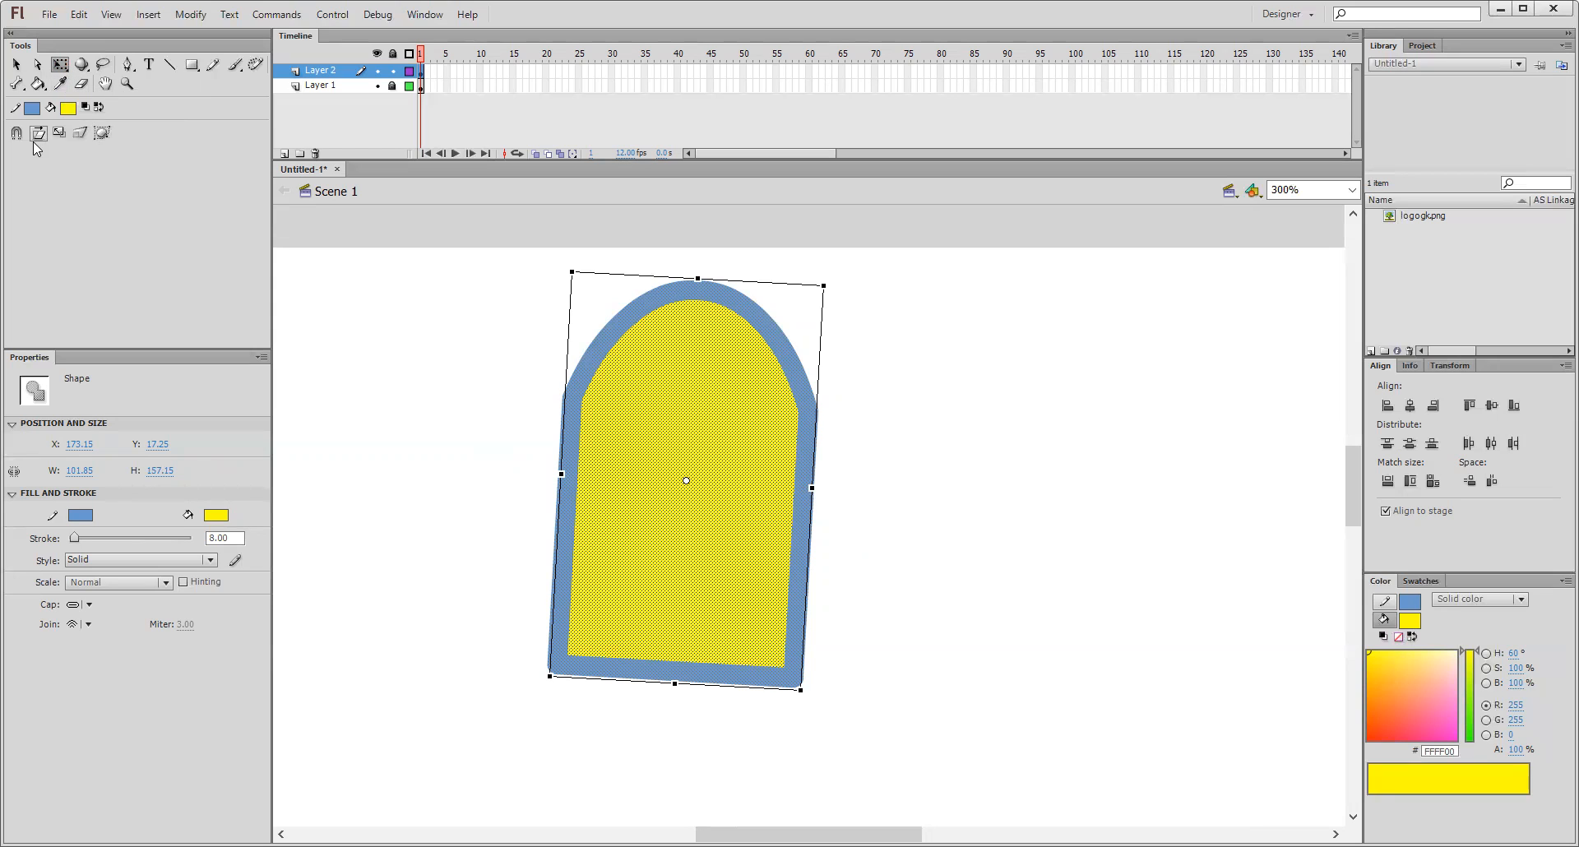
- Distort the shape into a taper by moving its two top corners inward and its two bottom corners outward
click(78, 136)
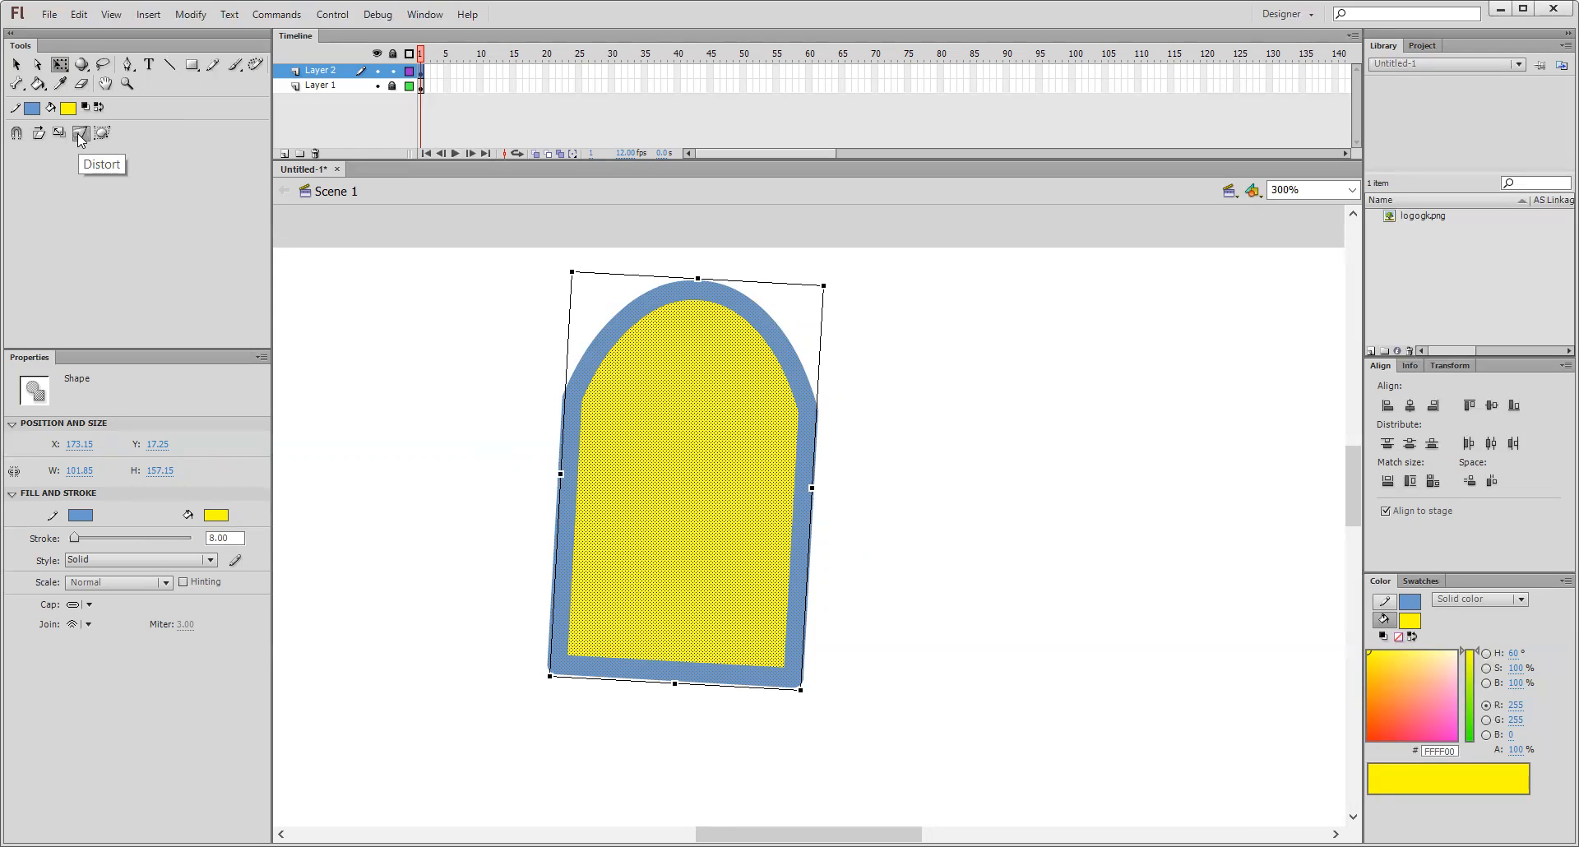
drag(823, 285, 760, 284)
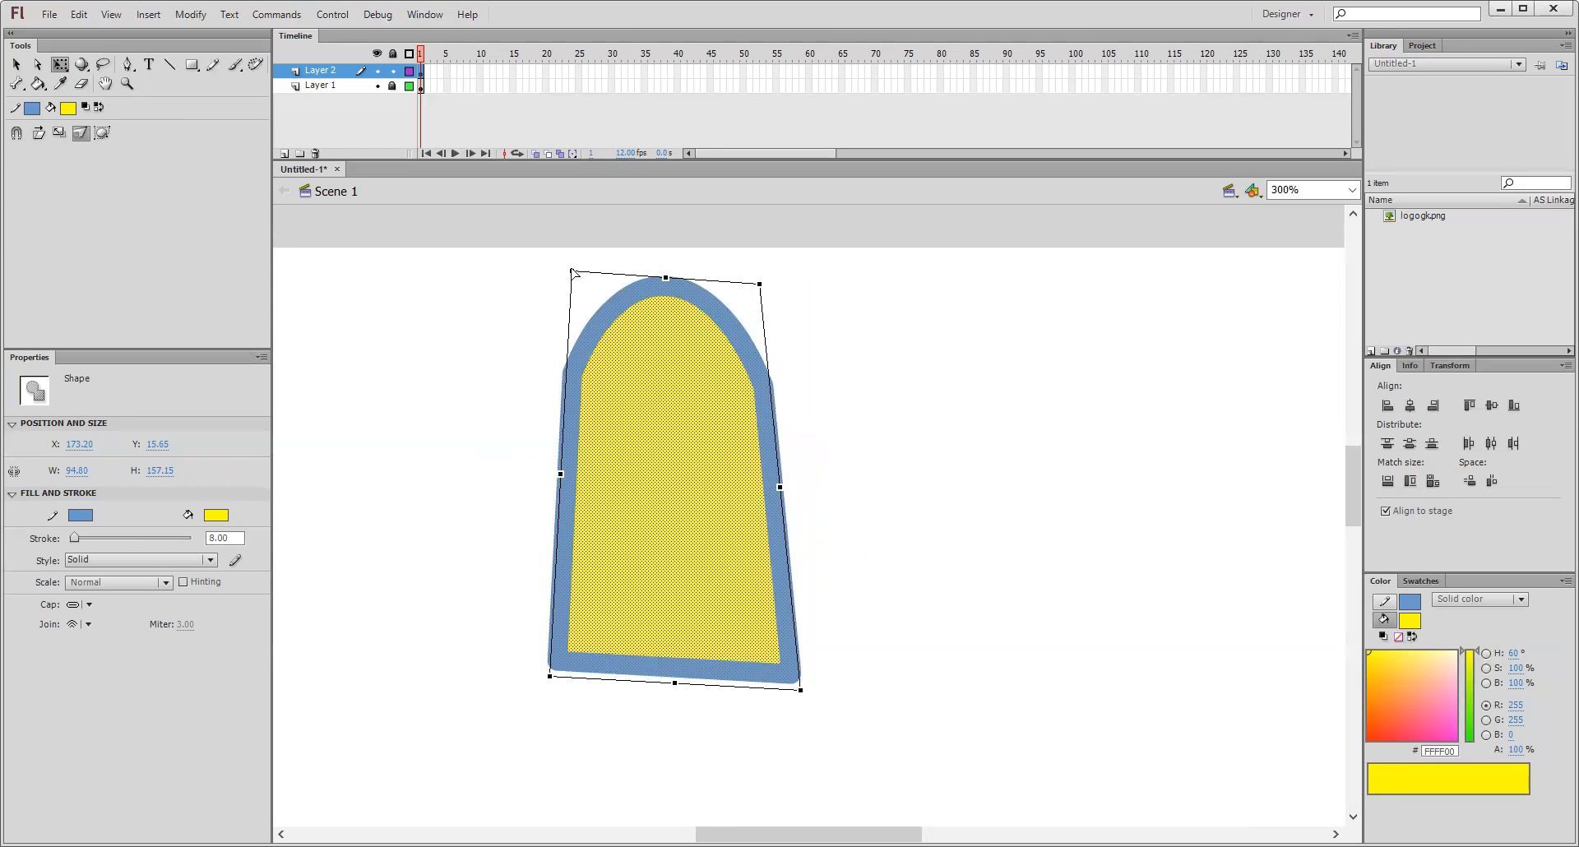
drag(571, 271, 615, 270)
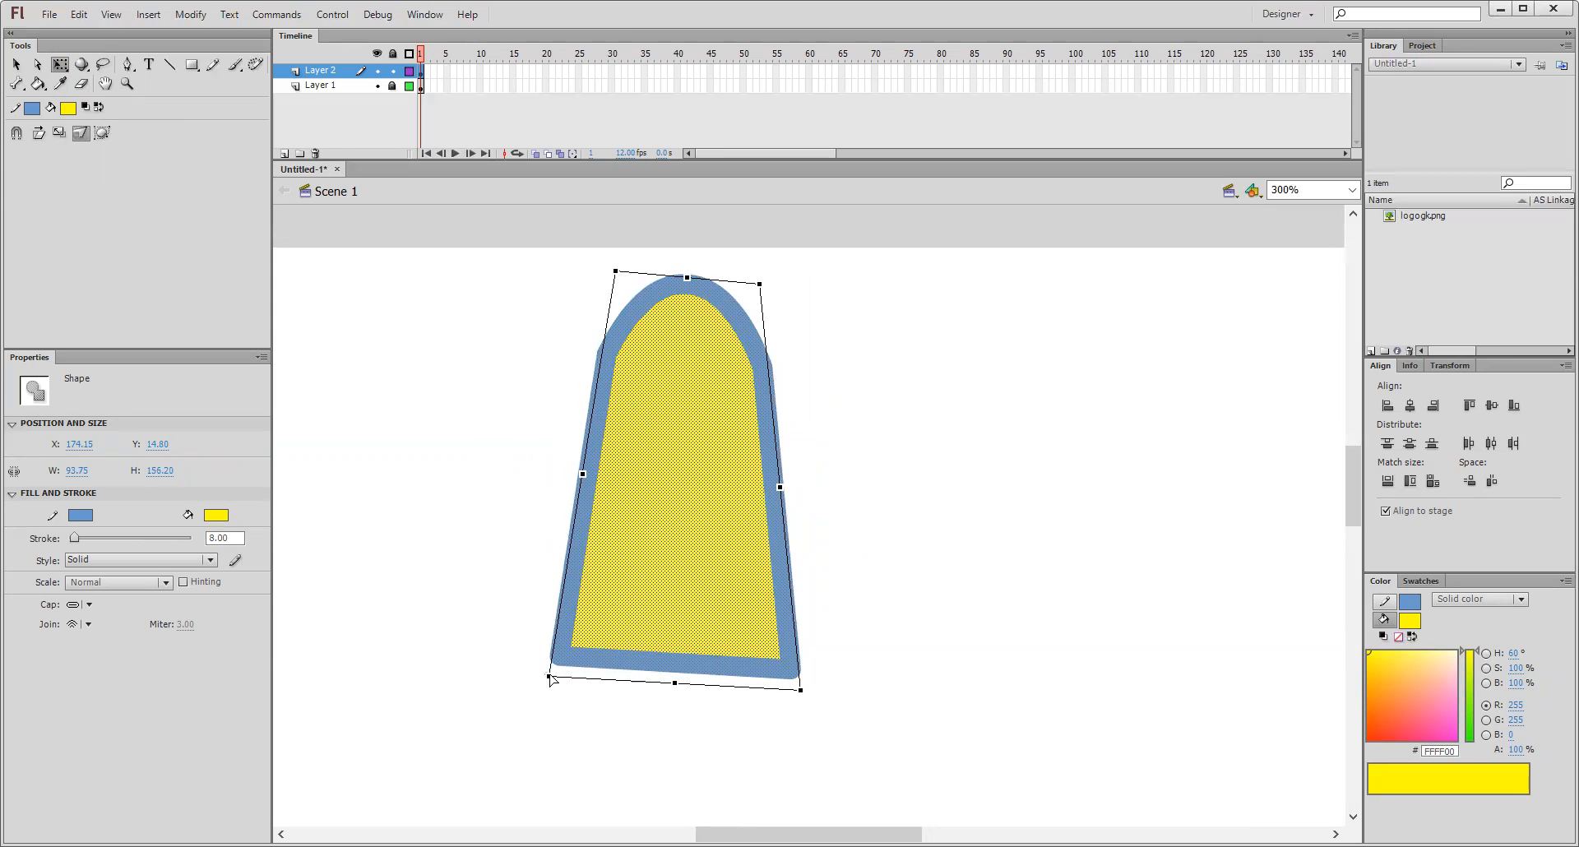
drag(550, 676, 491, 672)
drag(800, 690, 841, 675)
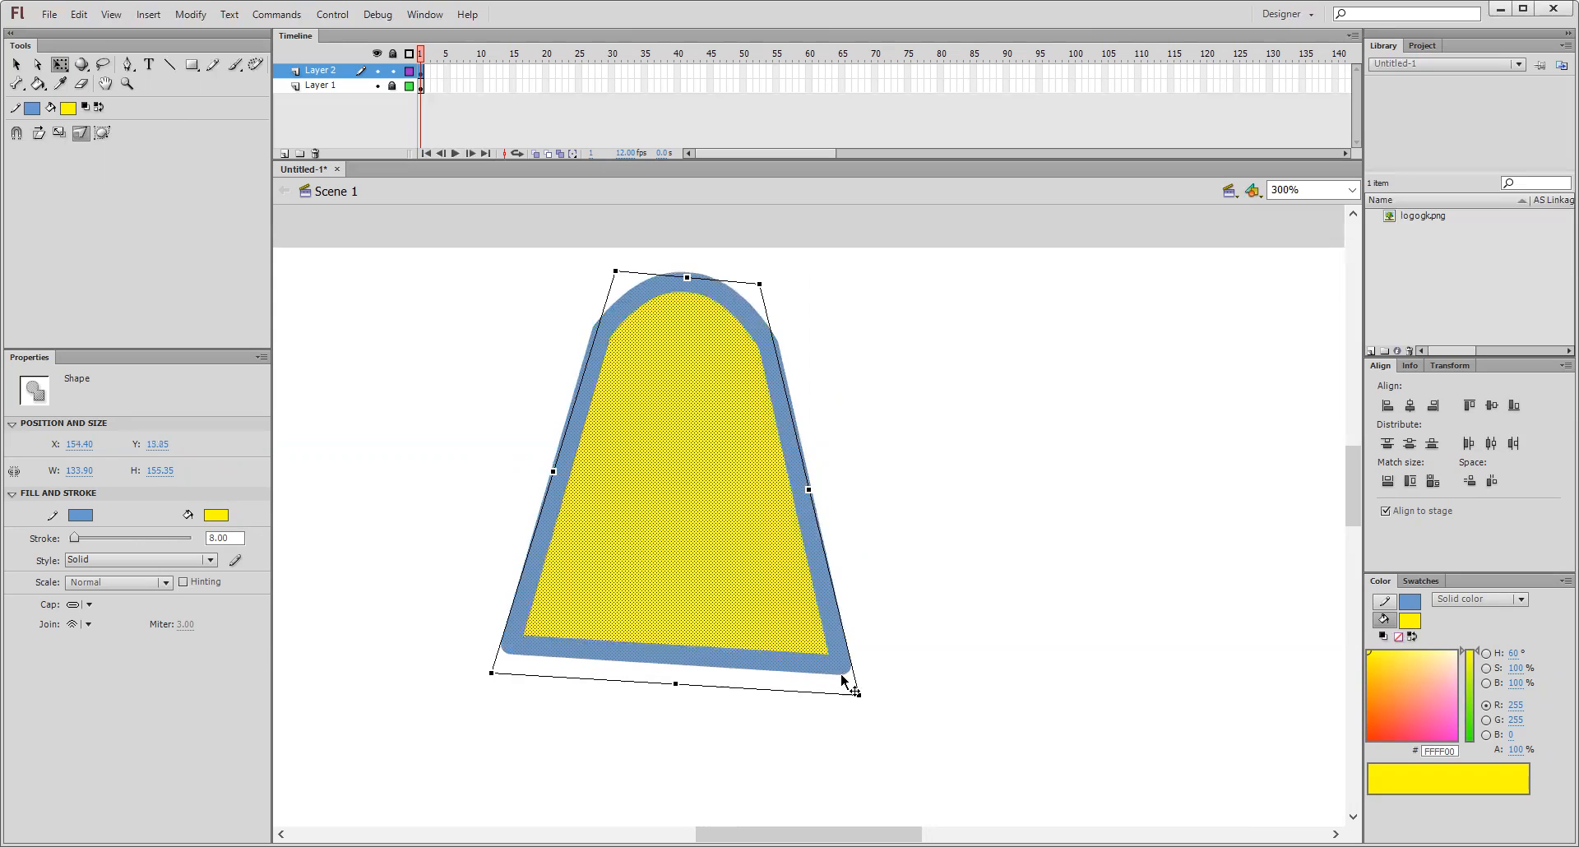
- Use the Envelope transform to bend both sides of the shape inward and bring its top corners slightly closer together
click(101, 132)
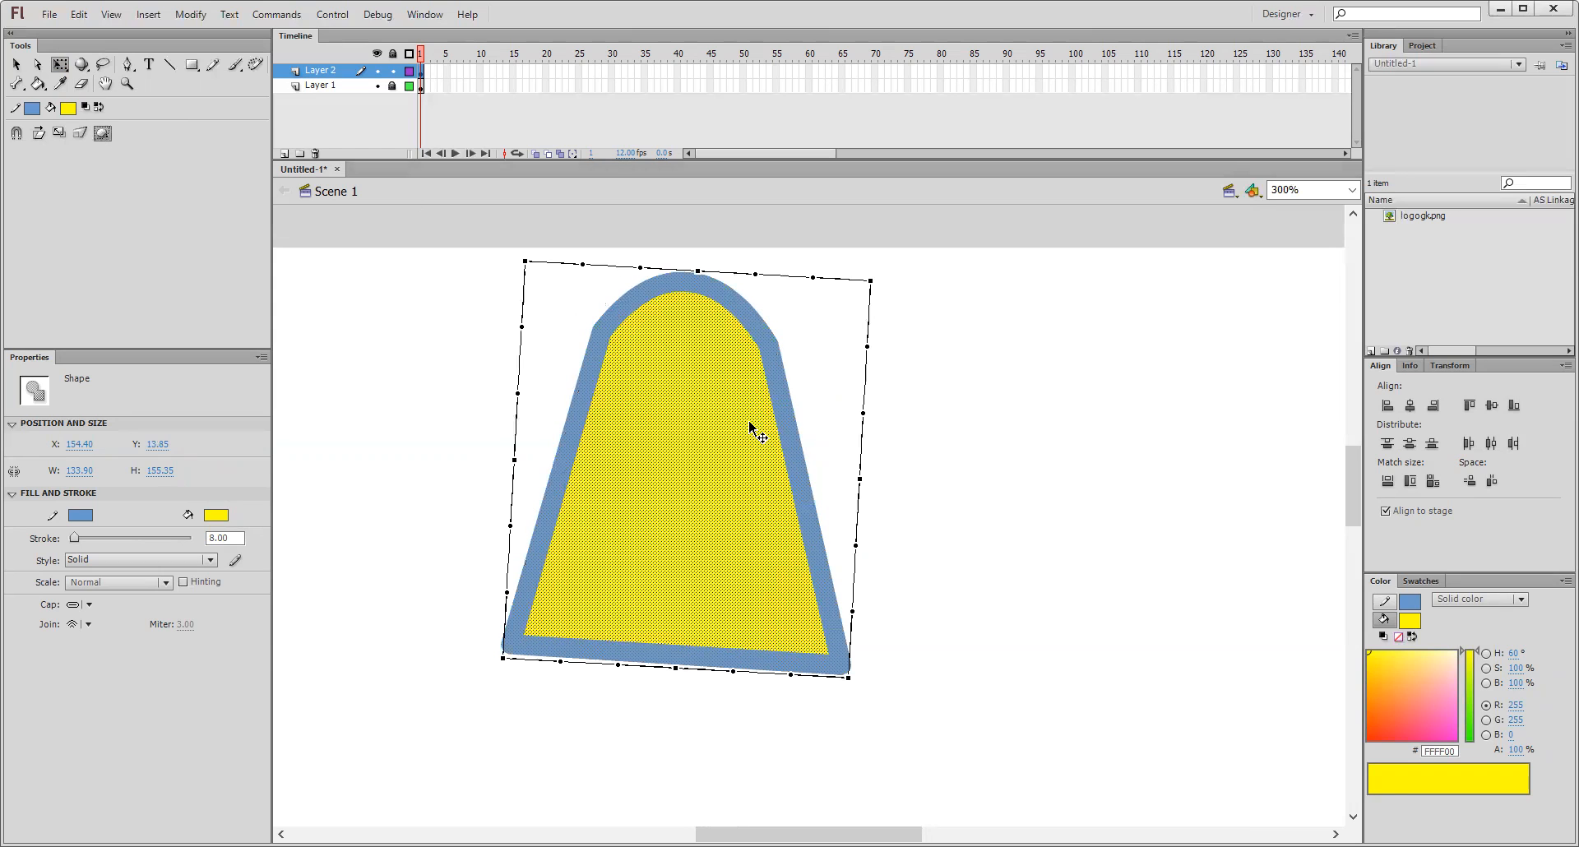
drag(859, 479, 802, 482)
drag(872, 281, 847, 281)
drag(514, 460, 554, 454)
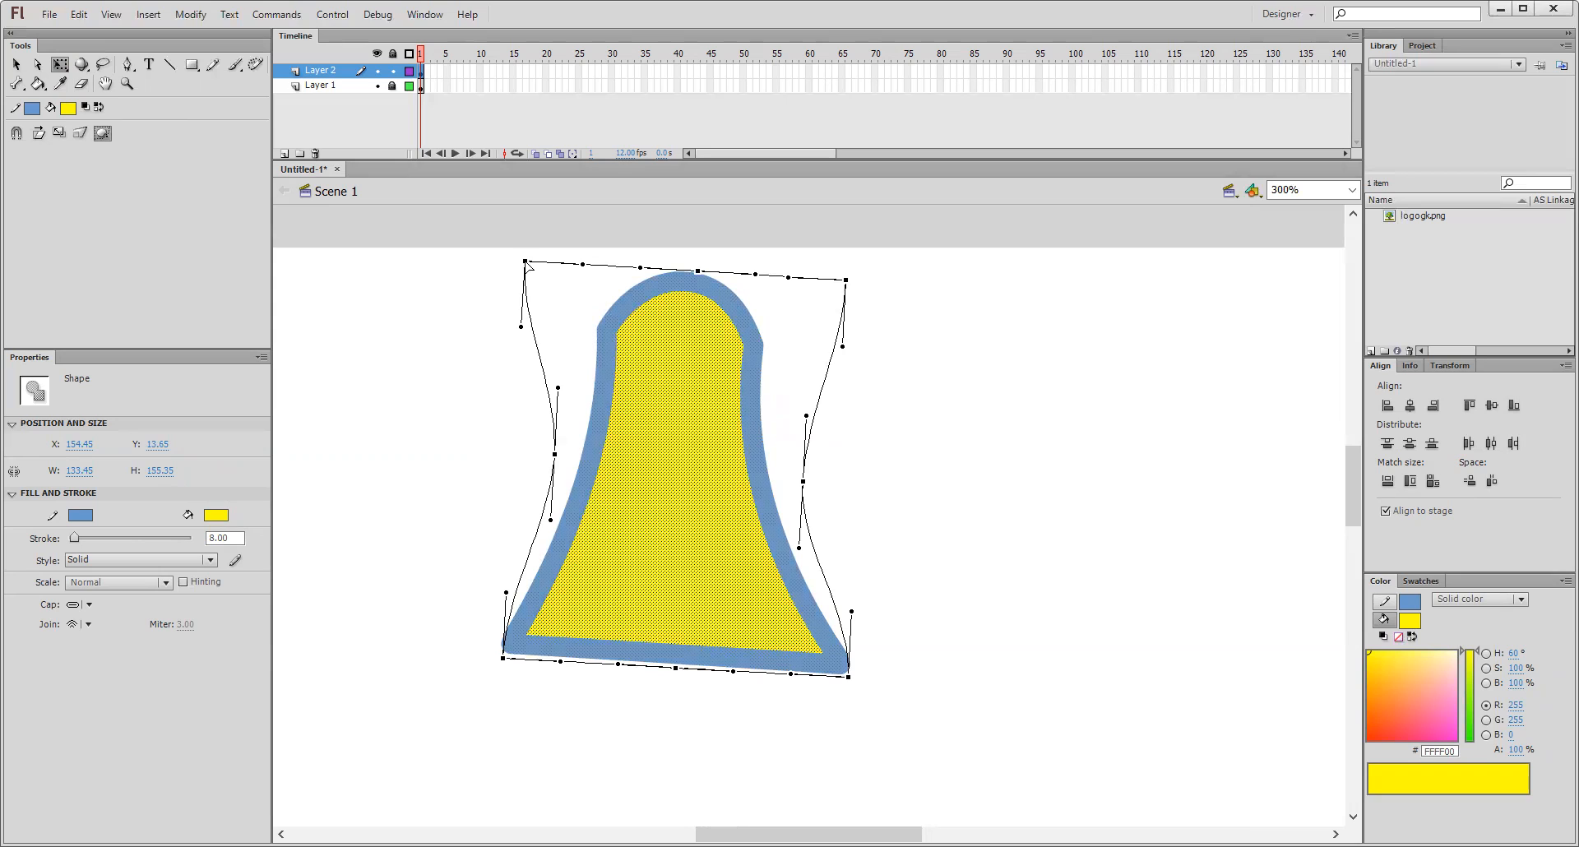
drag(526, 261, 546, 262)
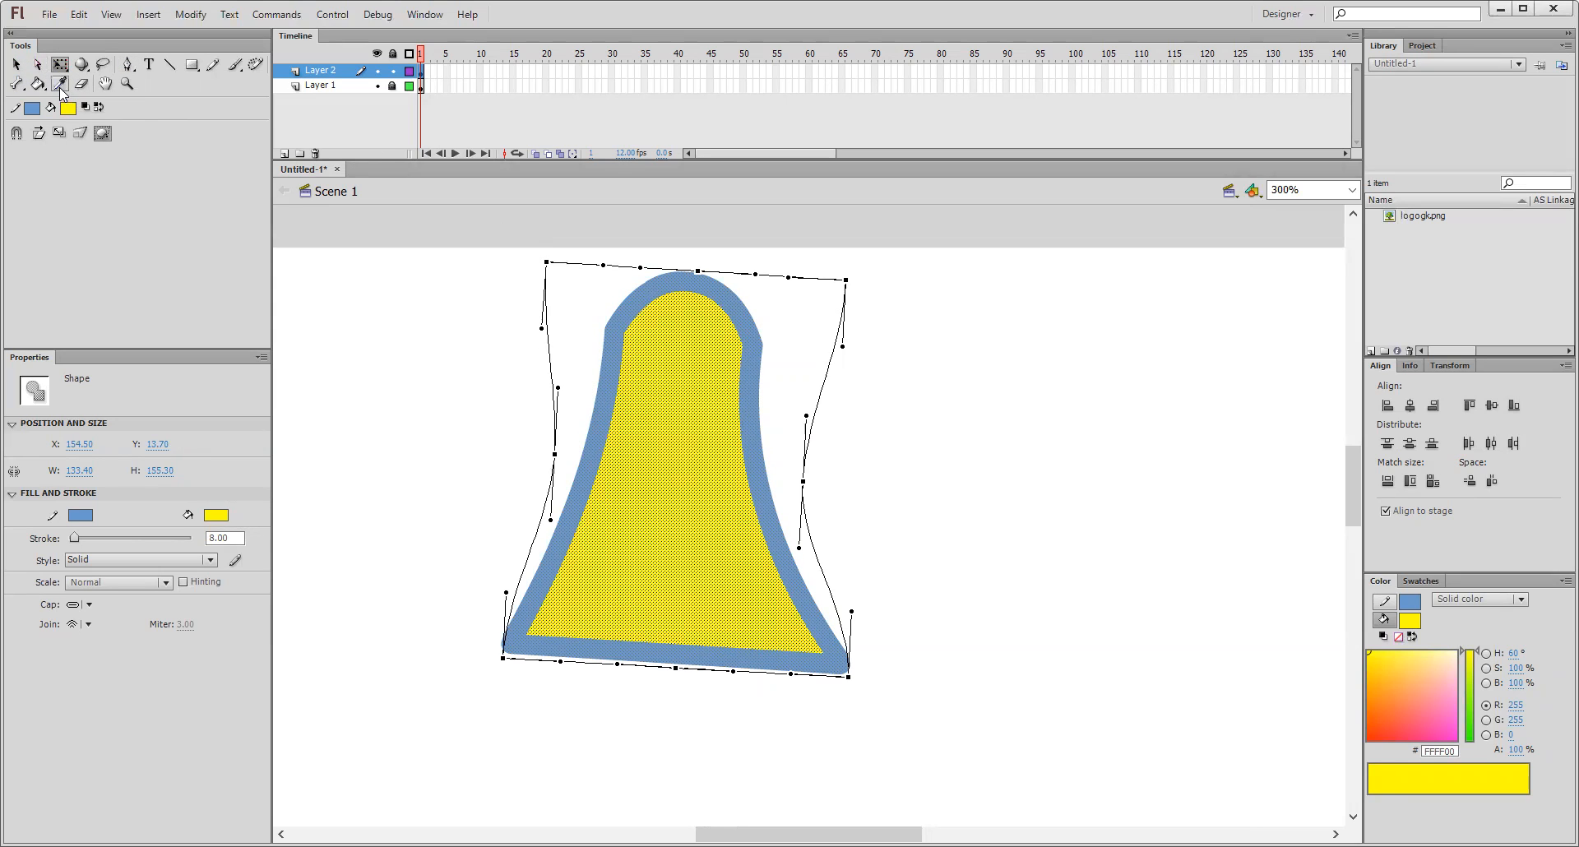
- Select all the artwork in Layer 2's first frame and delete it
click(421, 72)
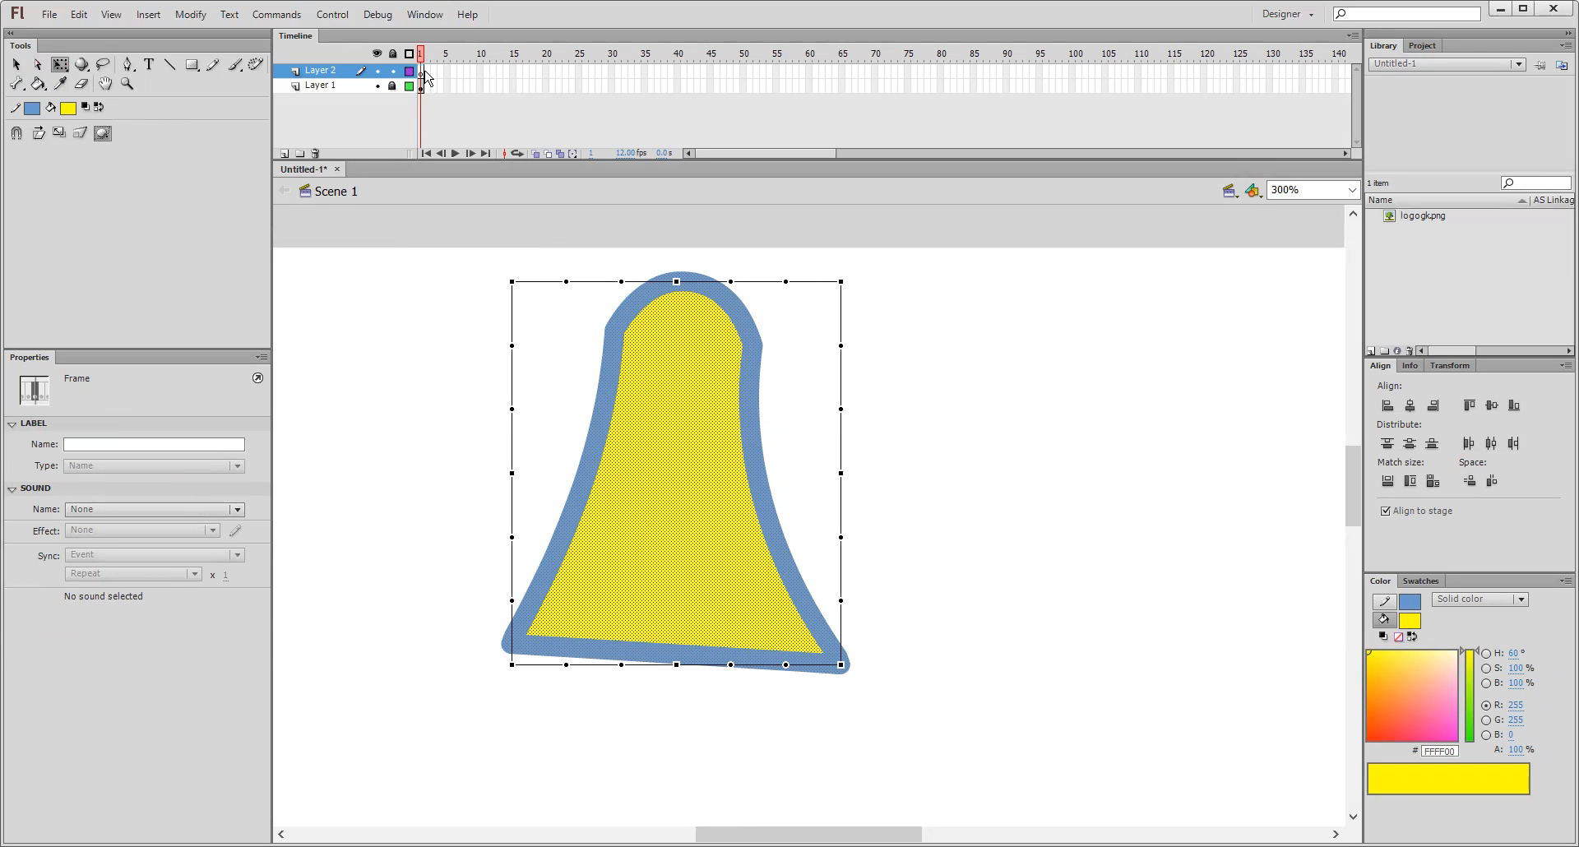
key(Delete)
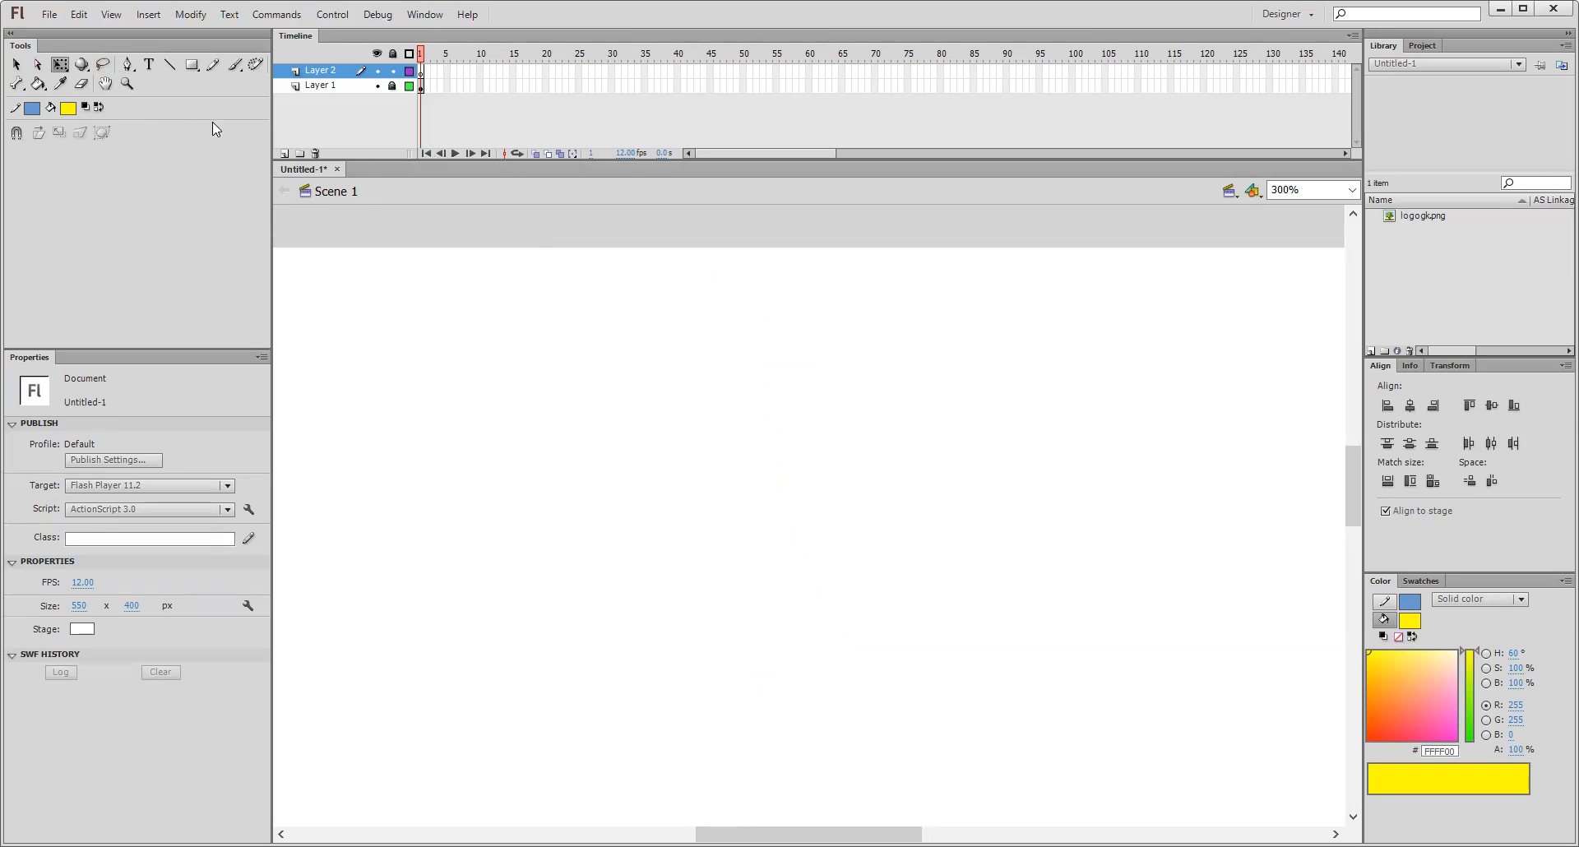
- Draw a diagonal blue line rising to the right on Layer 2 with the Line tool, and return to the Selection tool
click(169, 65)
mouse_move(568, 538)
mouse_down()
mouse_move(708, 465)
mouse_move(917, 404)
mouse_up()
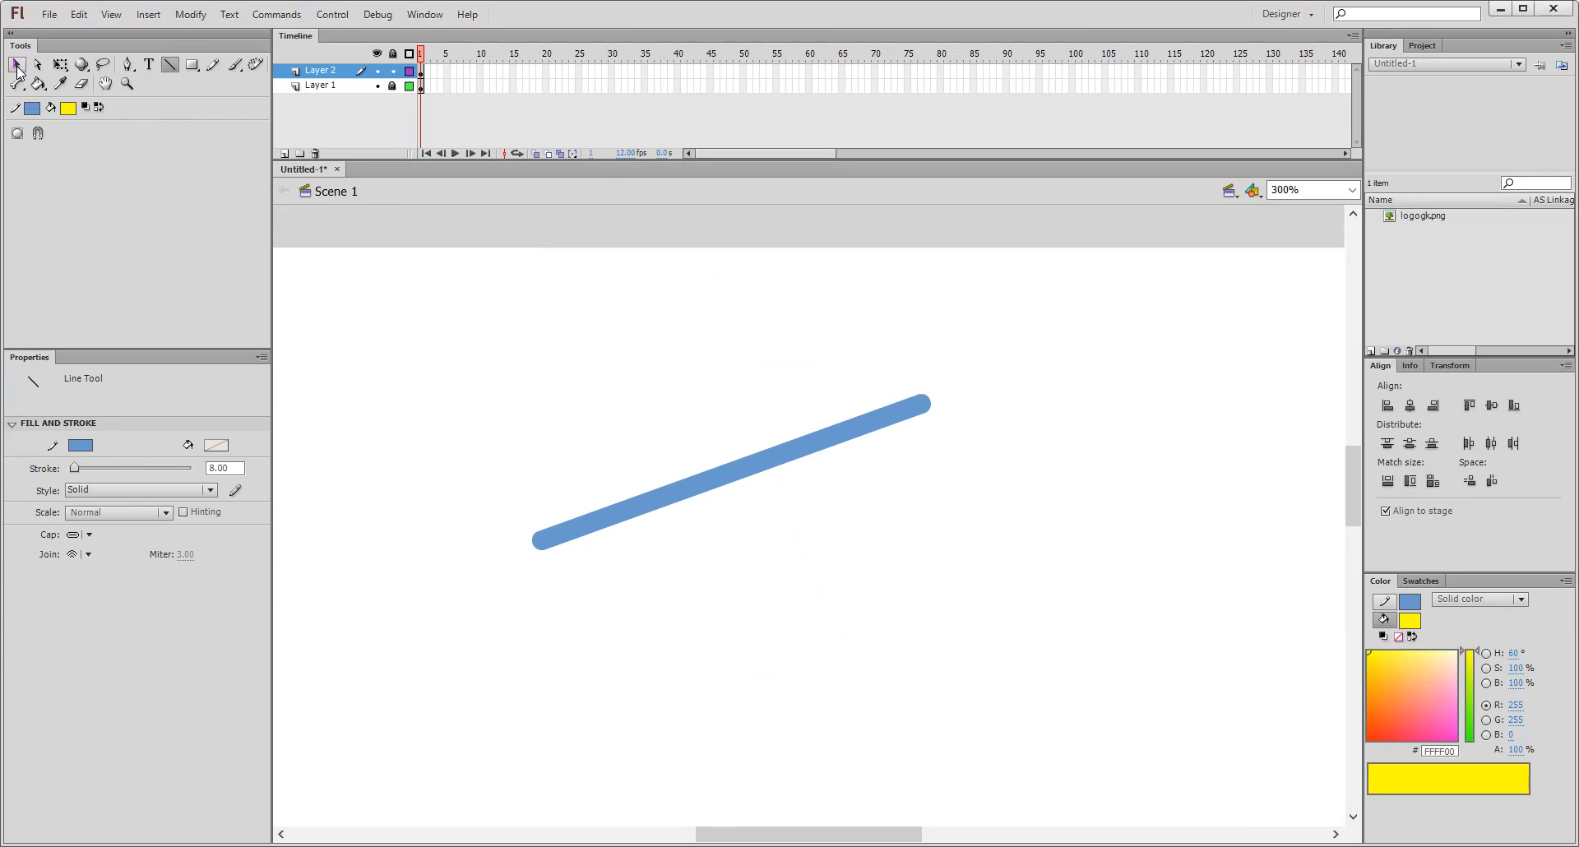
click(16, 66)
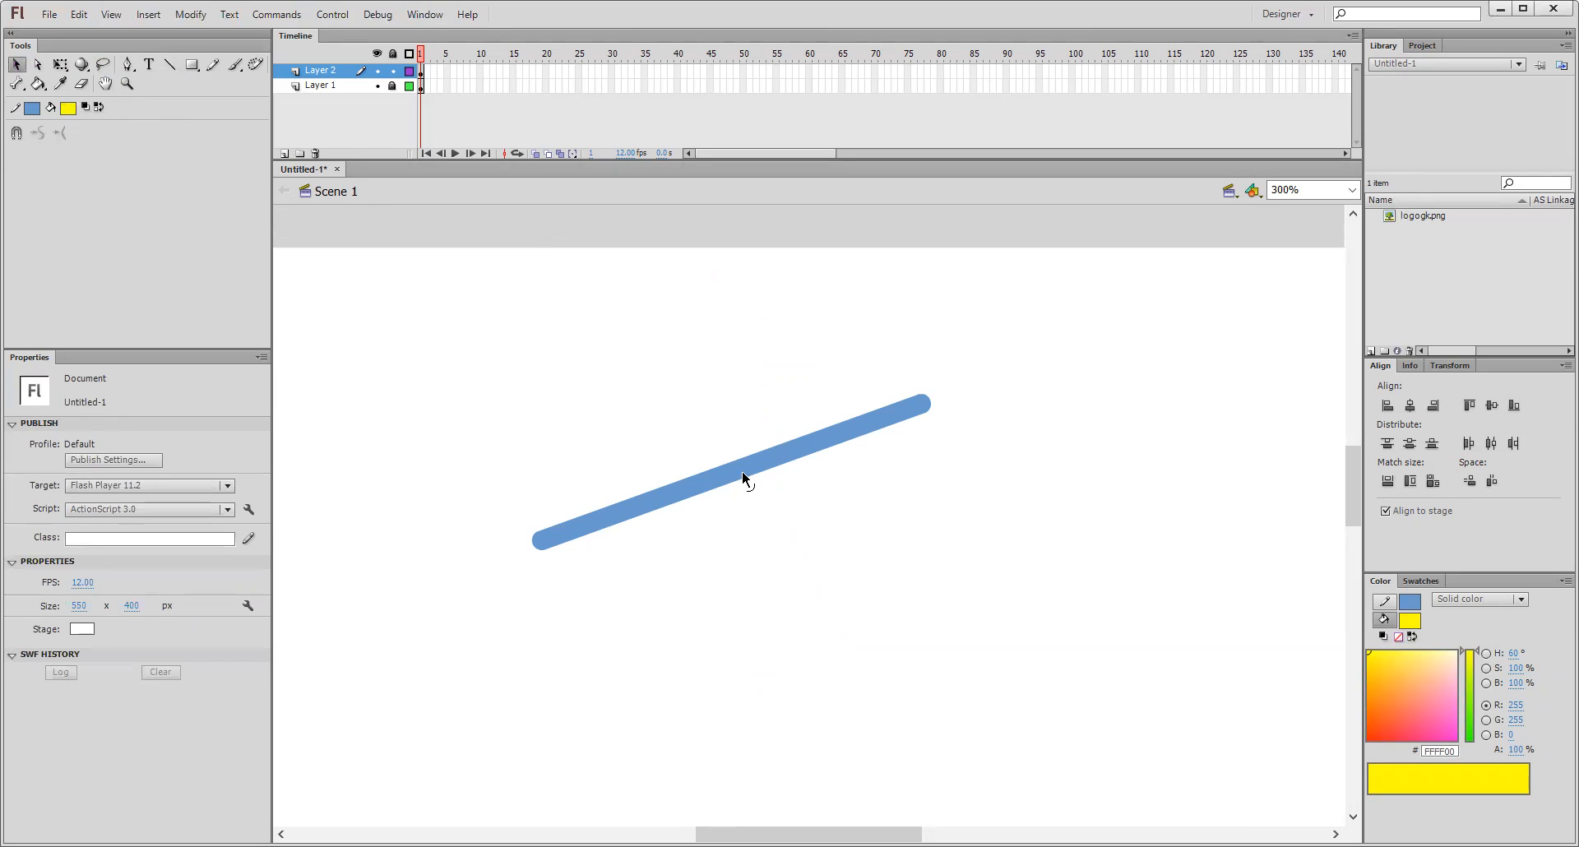
- Bend the blue line upward into an arch and widen the curve by adjusting both end-point handles with the Subselection tool
drag(742, 472, 681, 326)
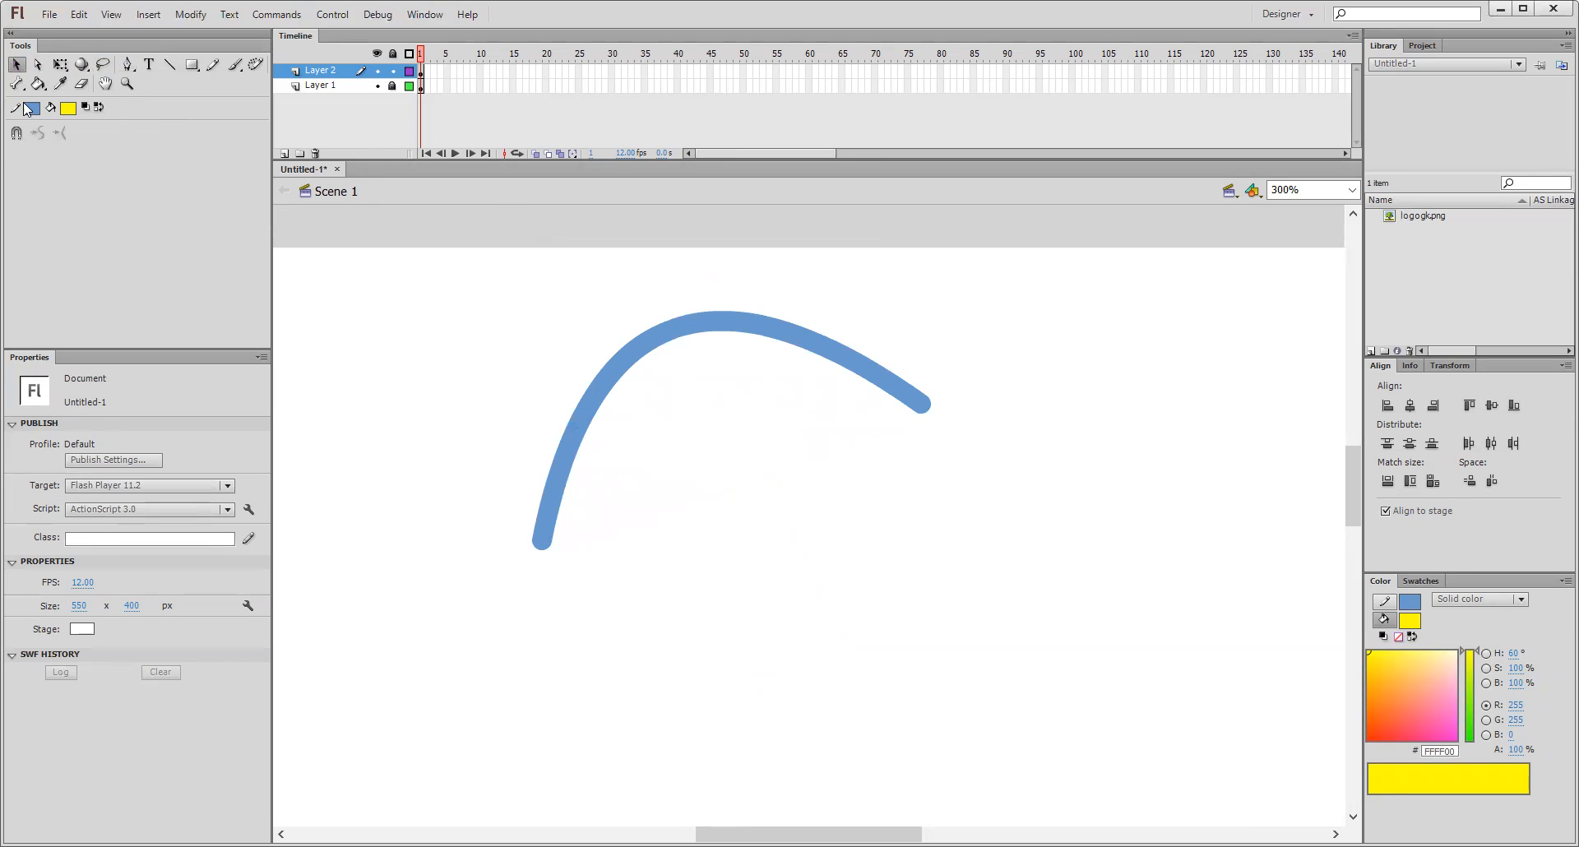
click(38, 66)
click(540, 547)
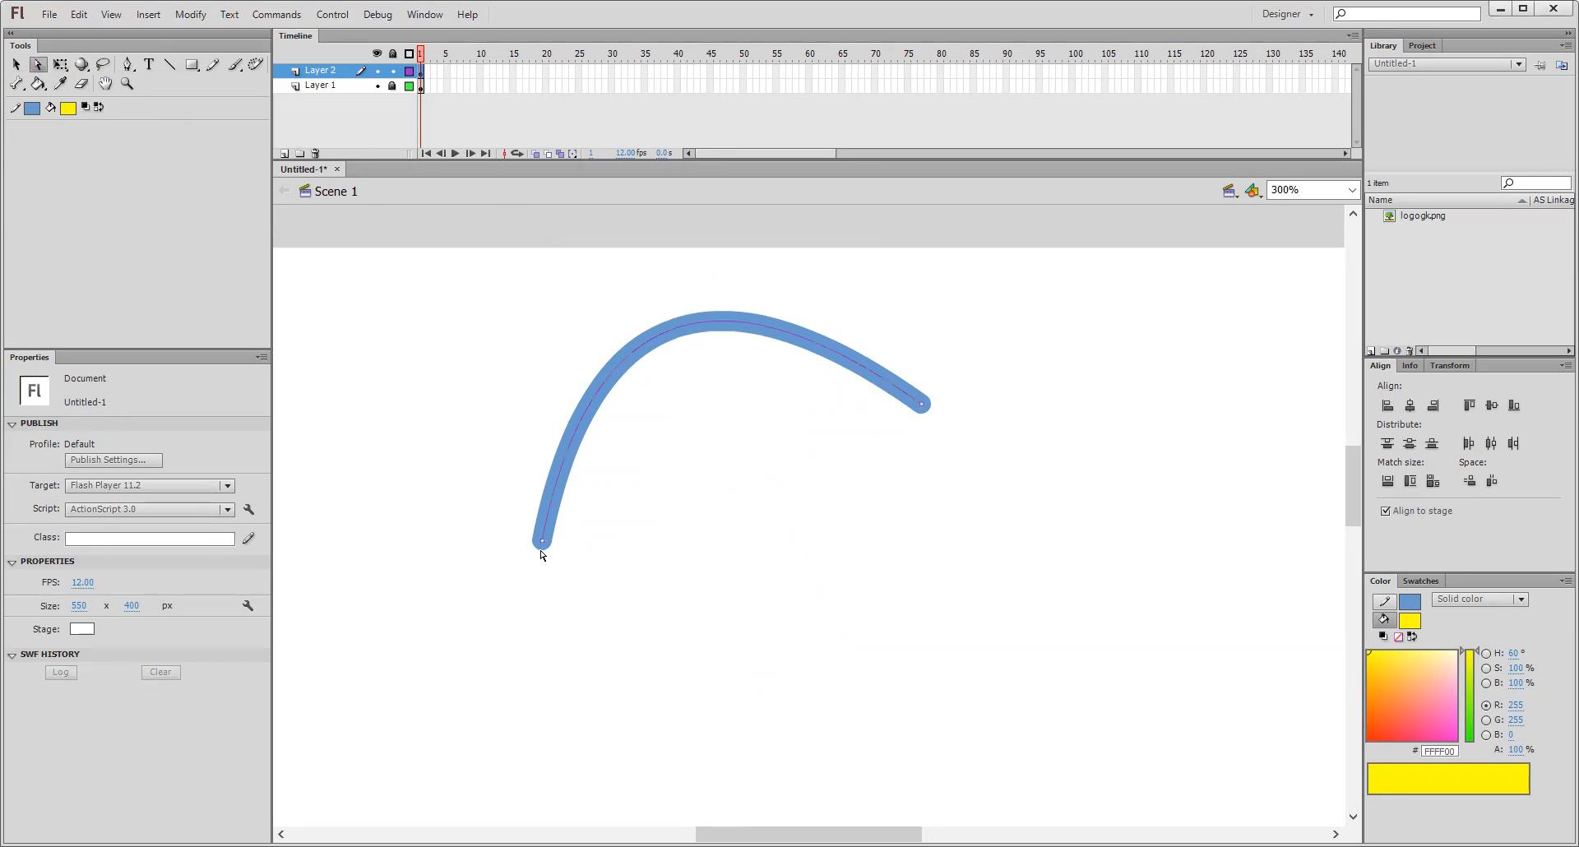
click(543, 543)
drag(590, 306, 542, 305)
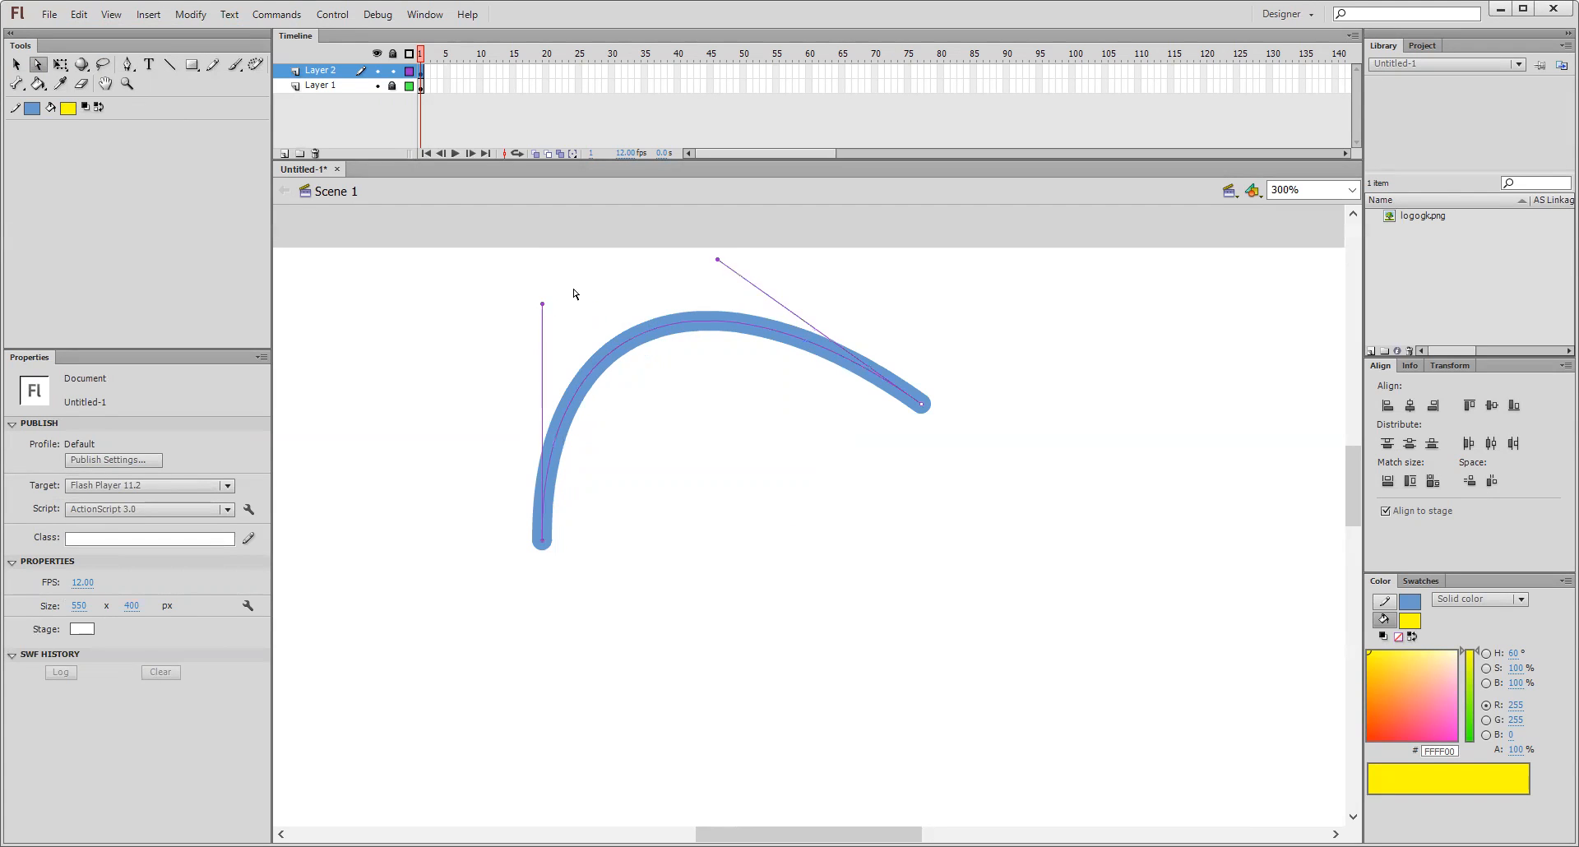
drag(717, 262, 750, 229)
click(633, 376)
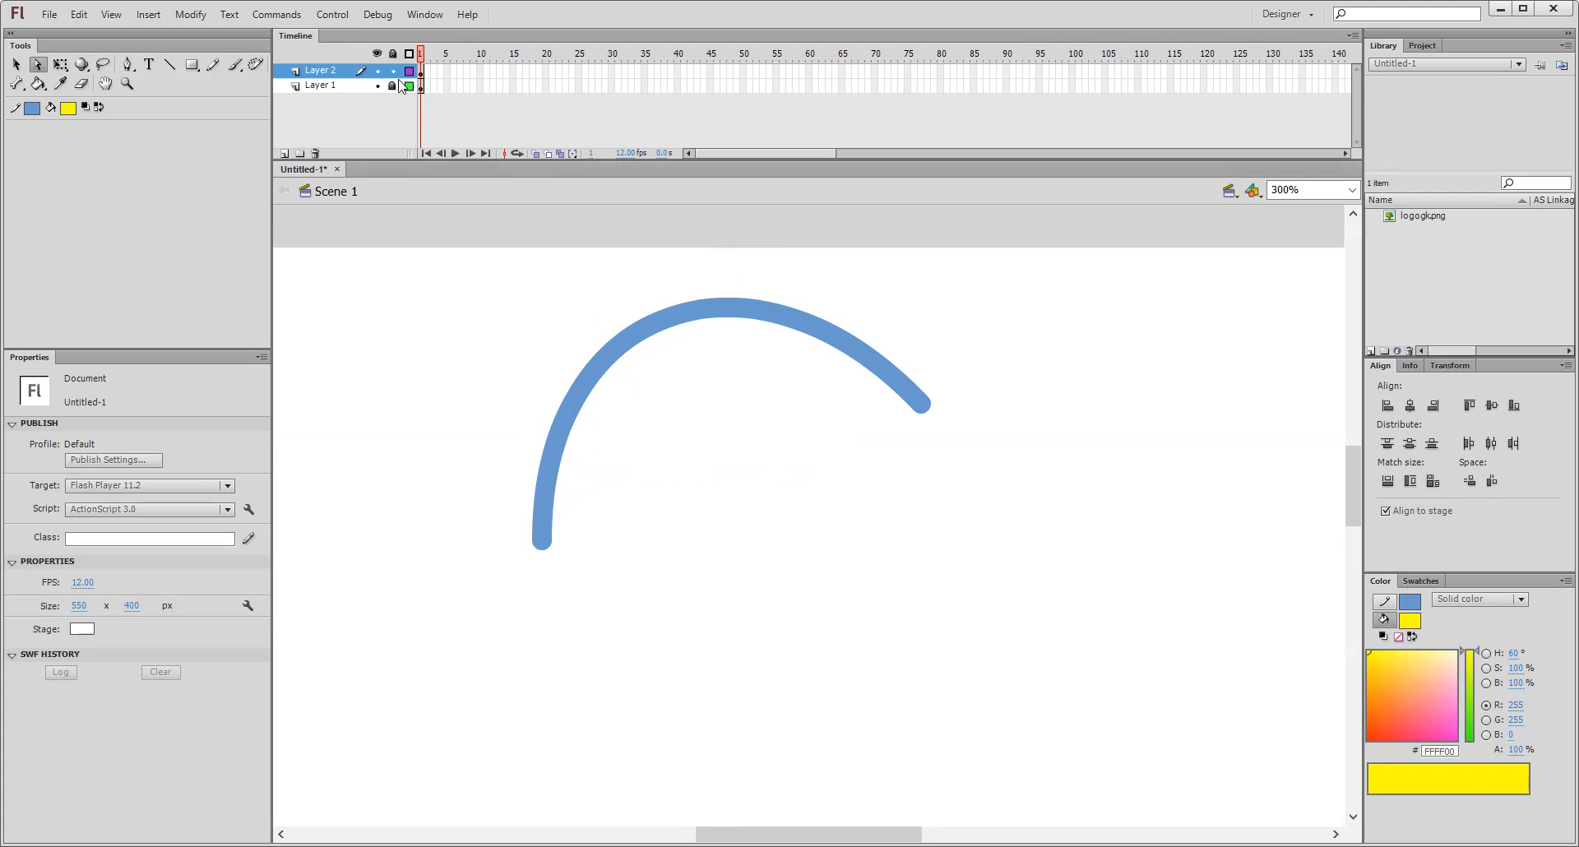
- Add eight new layers above Layer 2
click(284, 153)
click(284, 153)
click(284, 153)
click(284, 153)
click(283, 153)
click(284, 154)
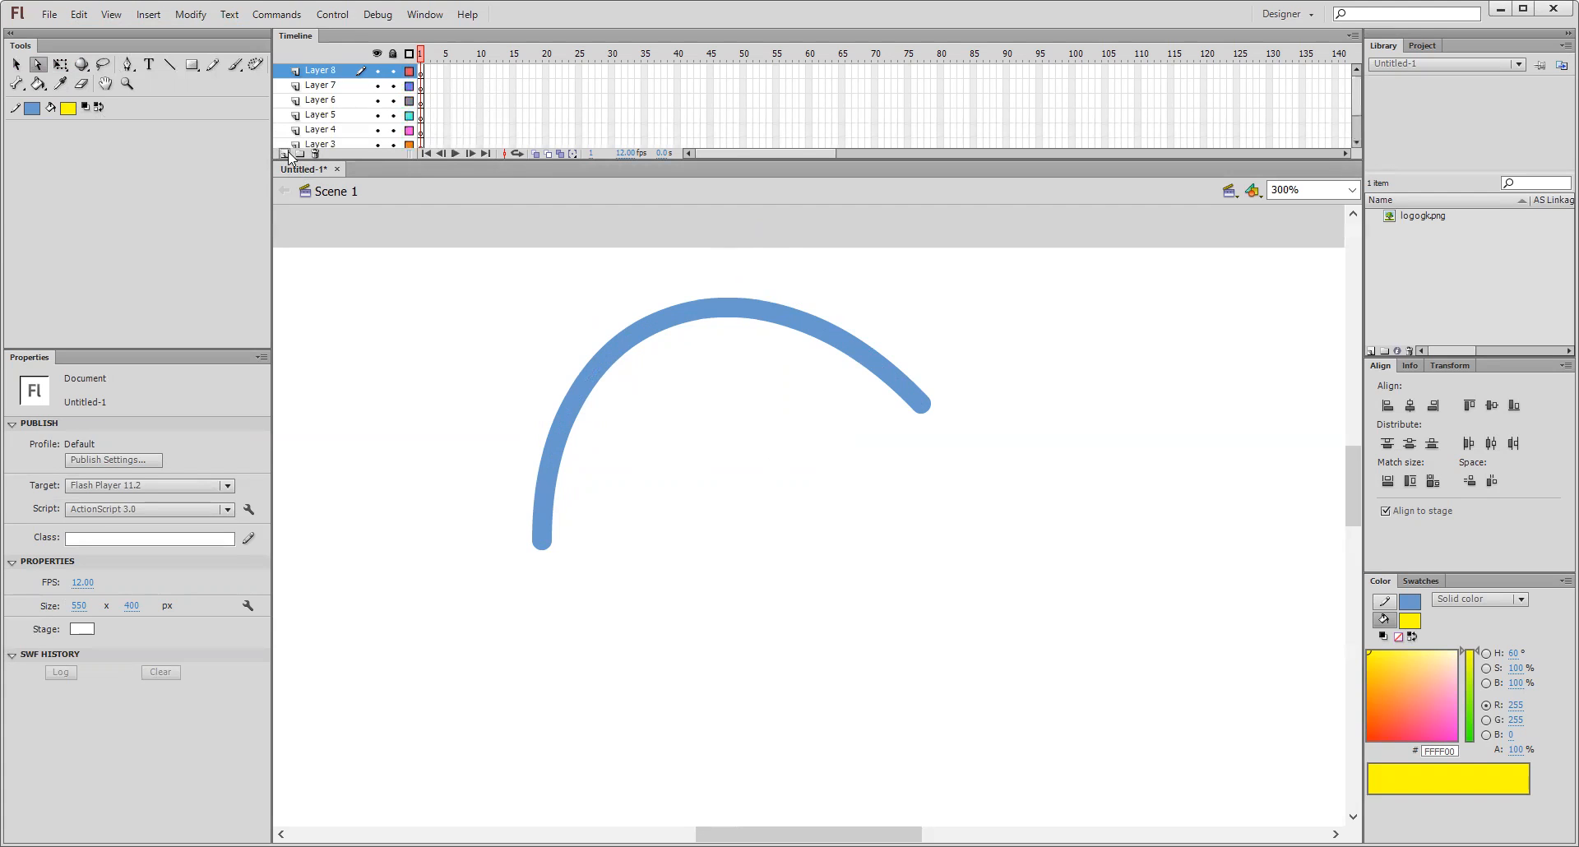
click(284, 154)
click(284, 153)
- Delete Layers 6 to 10 together, and delete Layers 3 to 5 as a second group
shift+click(359, 132)
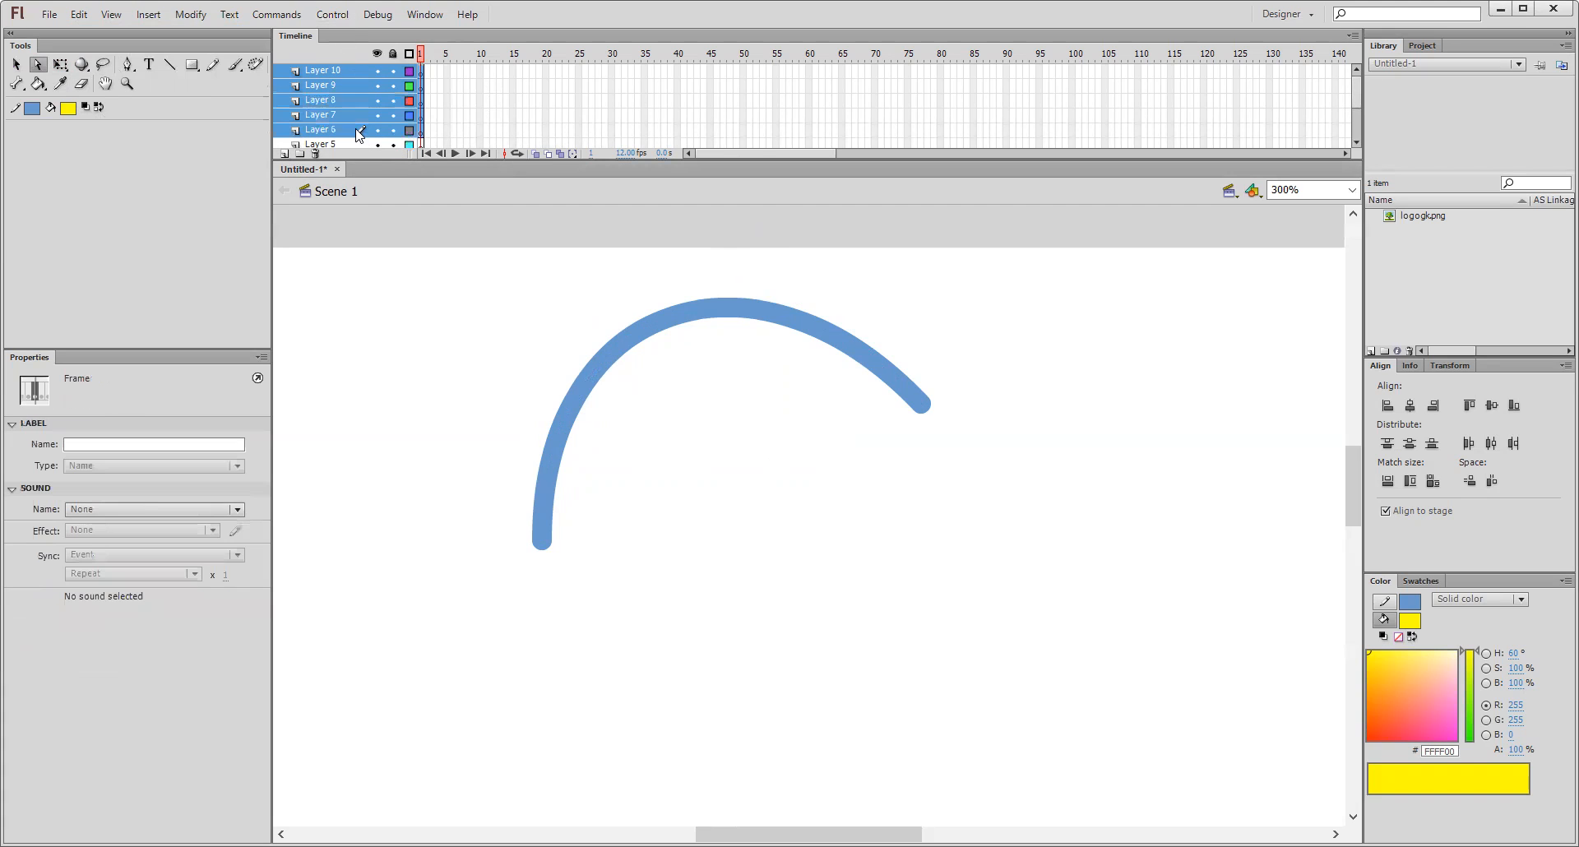
click(315, 153)
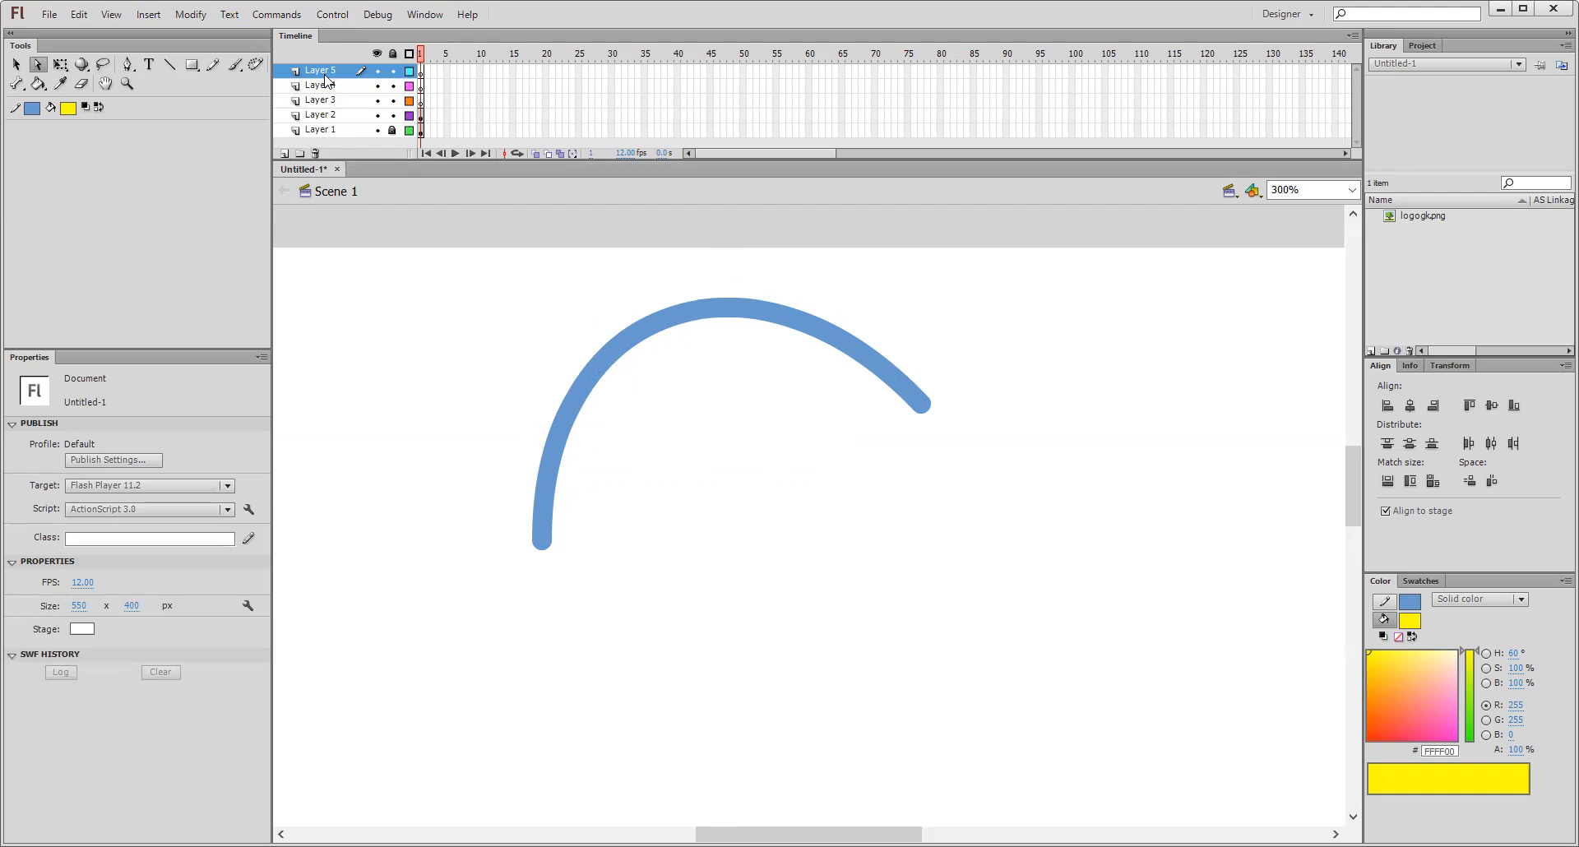
shift+click(331, 101)
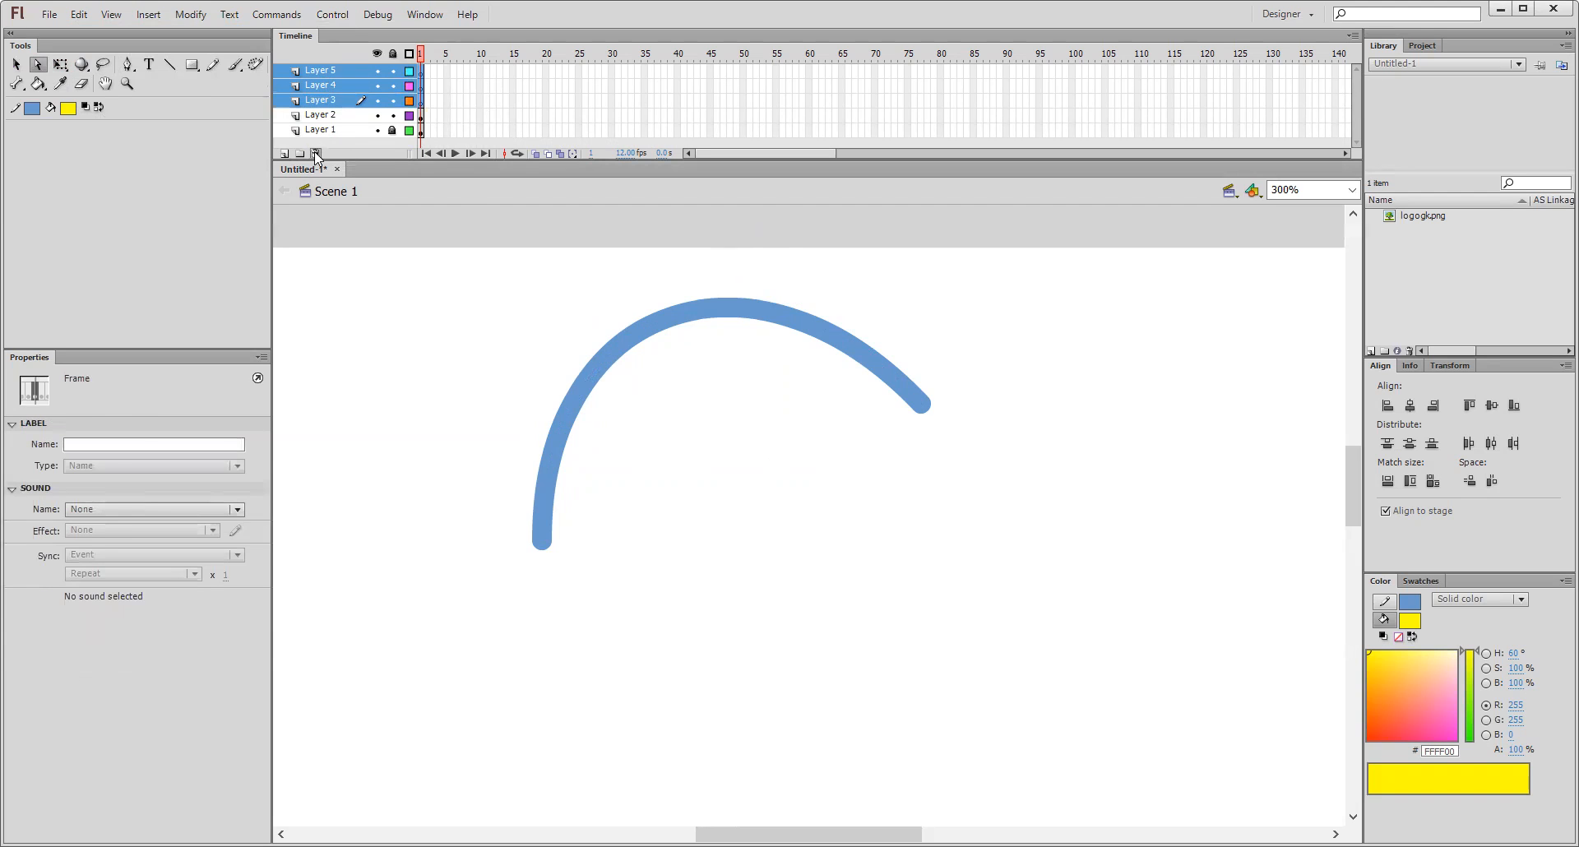
click(315, 152)
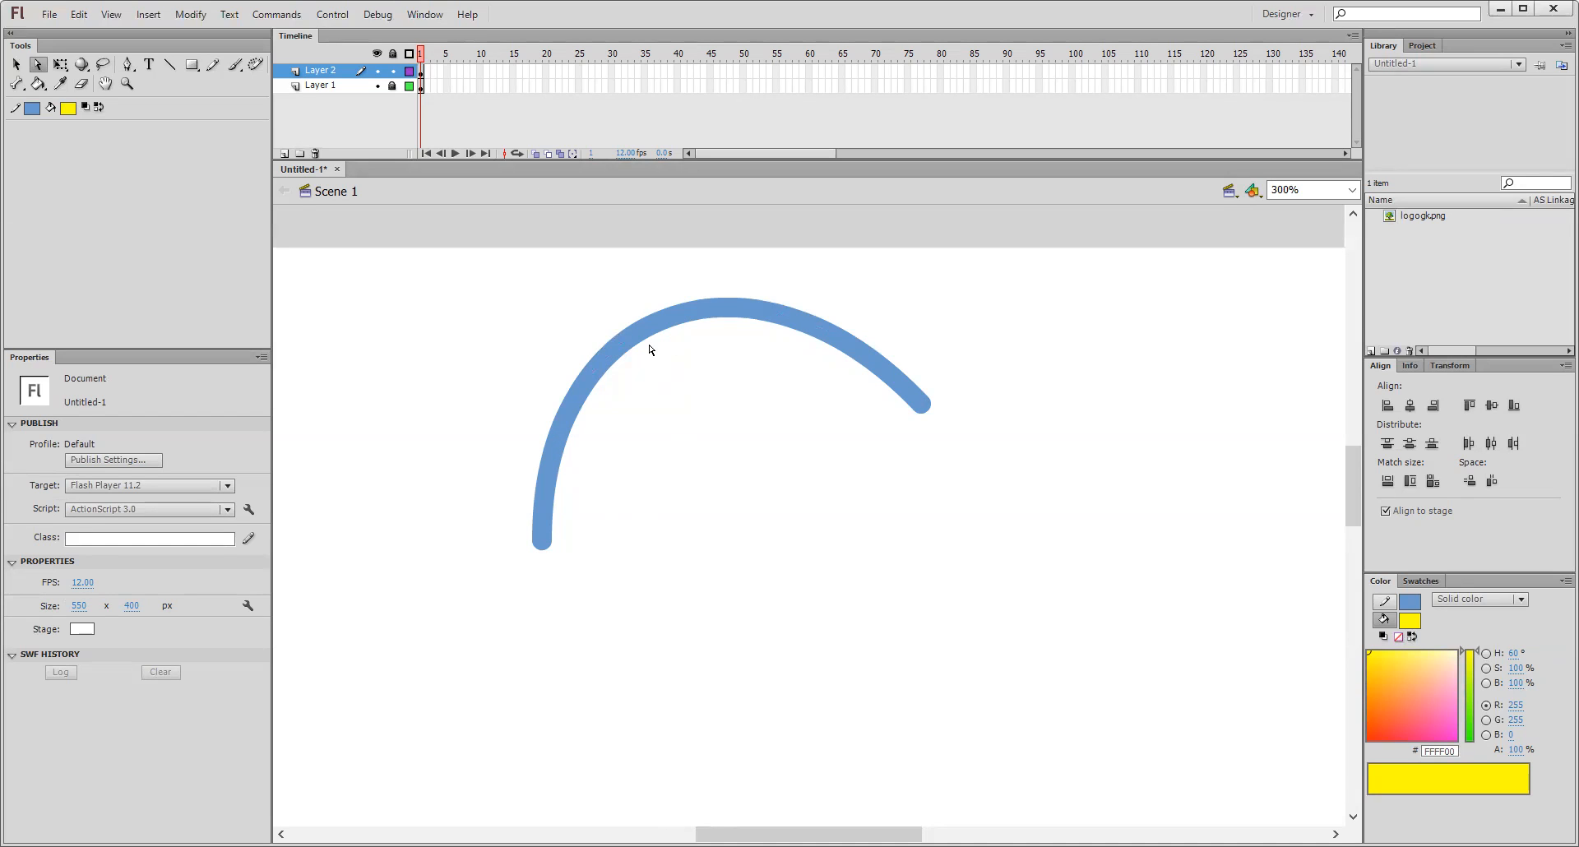
- Delete the curved line from Layer 2 and paint two yellow hill curves and a long horizon line with the Brush tool
click(423, 73)
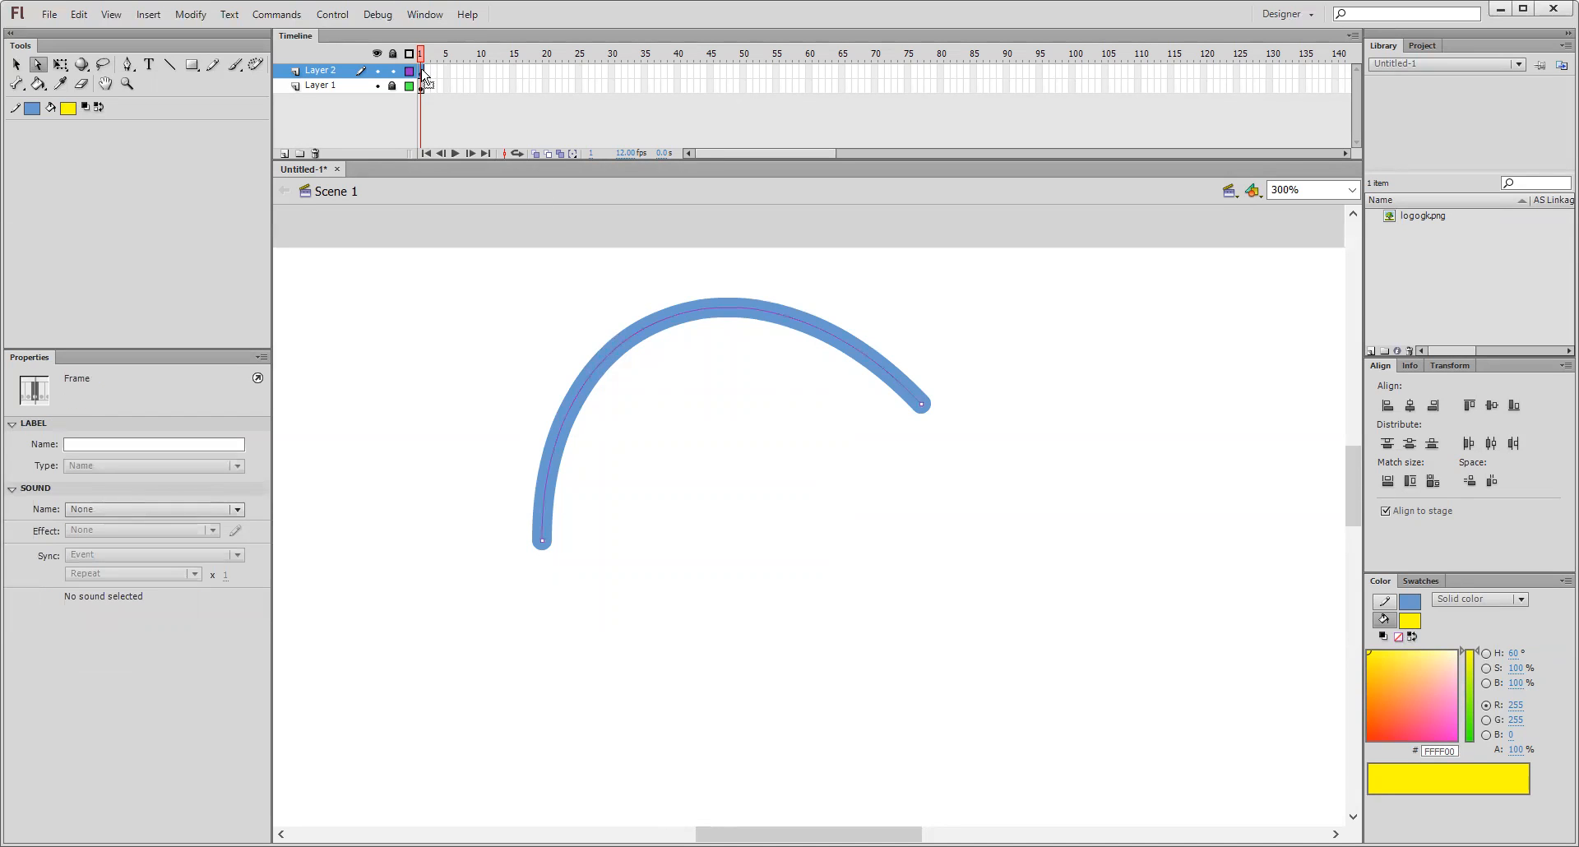
key(Delete)
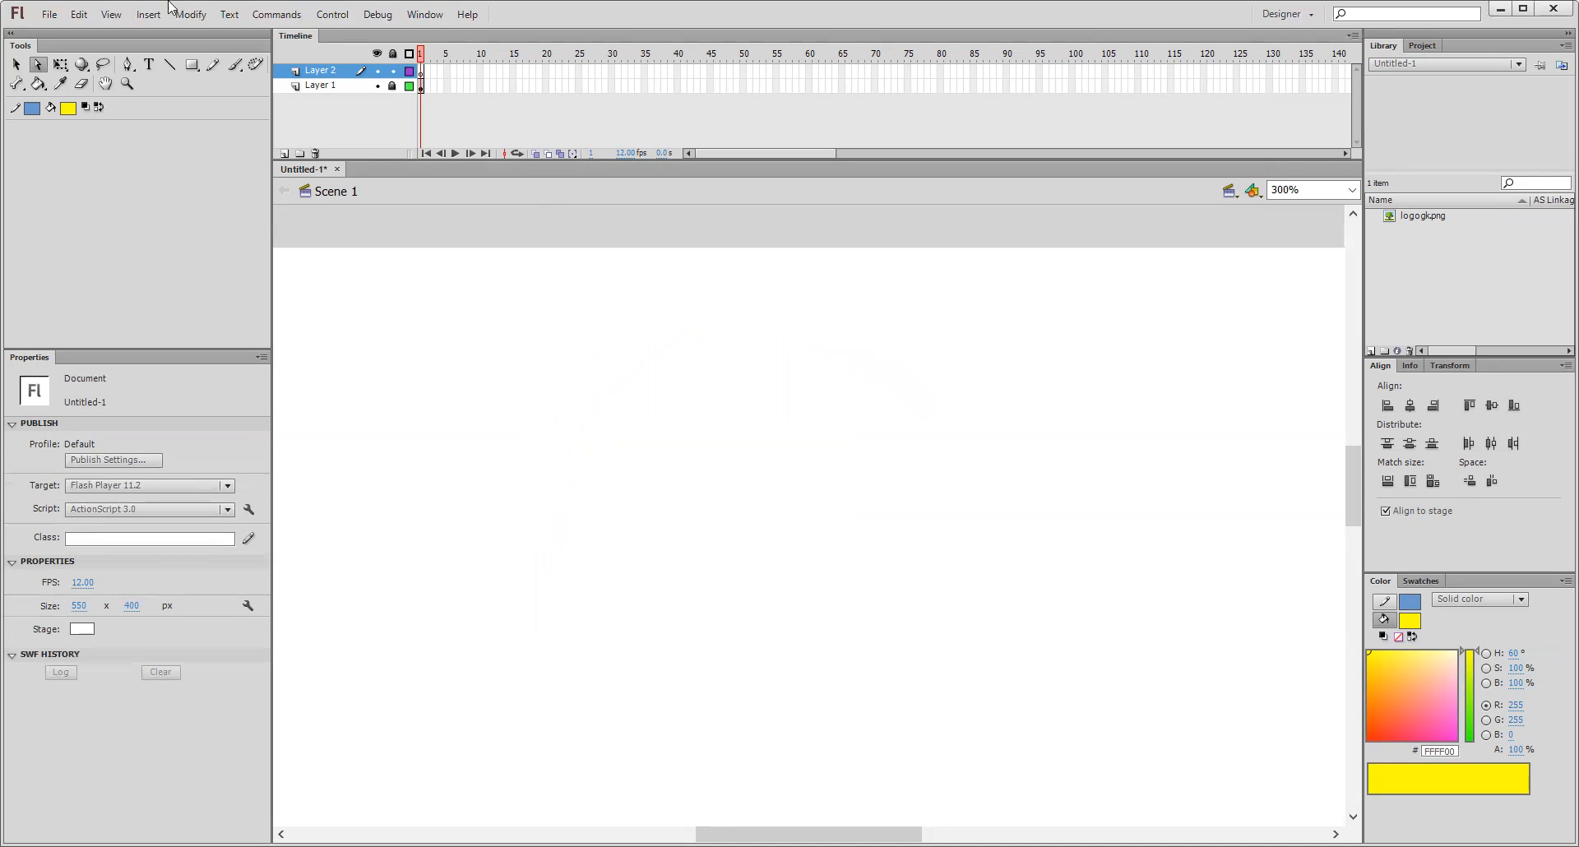
click(242, 67)
click(334, 72)
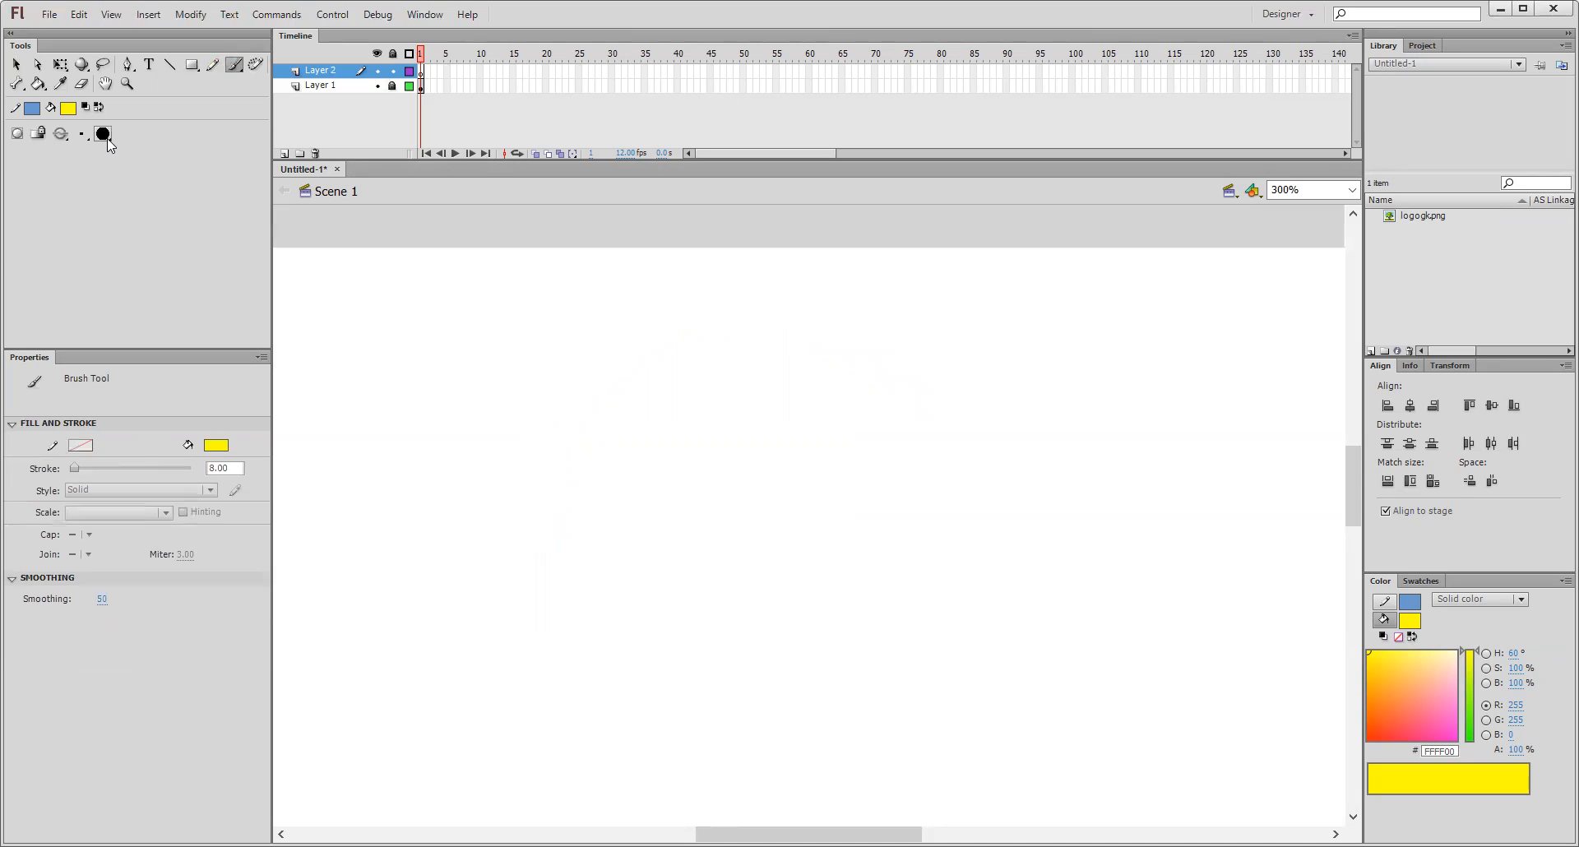
click(103, 134)
click(140, 136)
mouse_move(622, 439)
mouse_down()
mouse_move(694, 397)
mouse_move(878, 471)
mouse_up()
mouse_move(788, 497)
mouse_down()
mouse_move(966, 387)
mouse_move(1082, 420)
mouse_up()
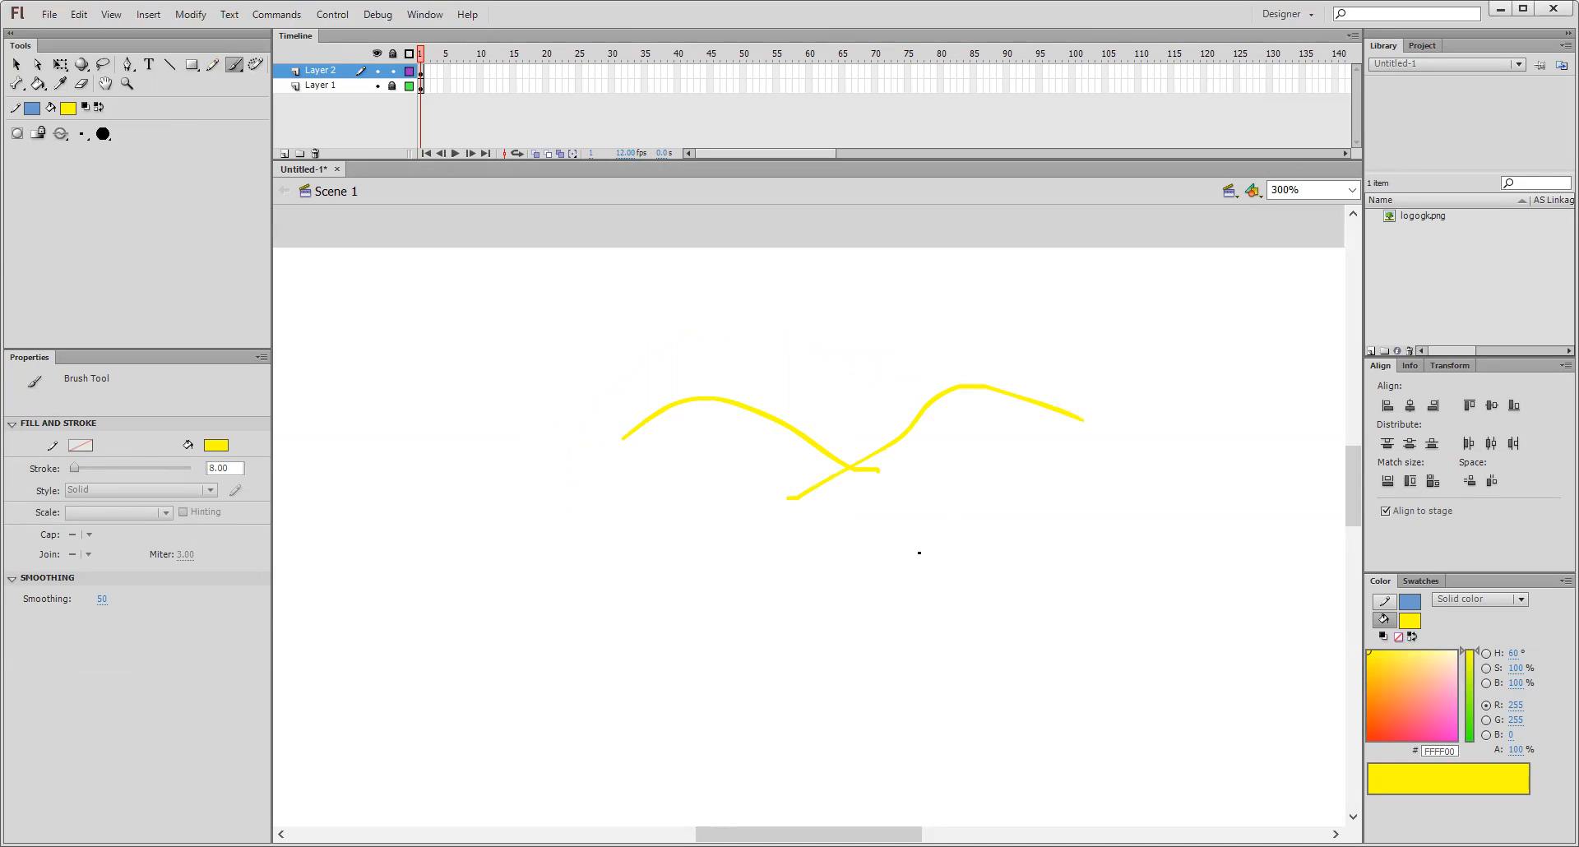
drag(601, 494, 1152, 471)
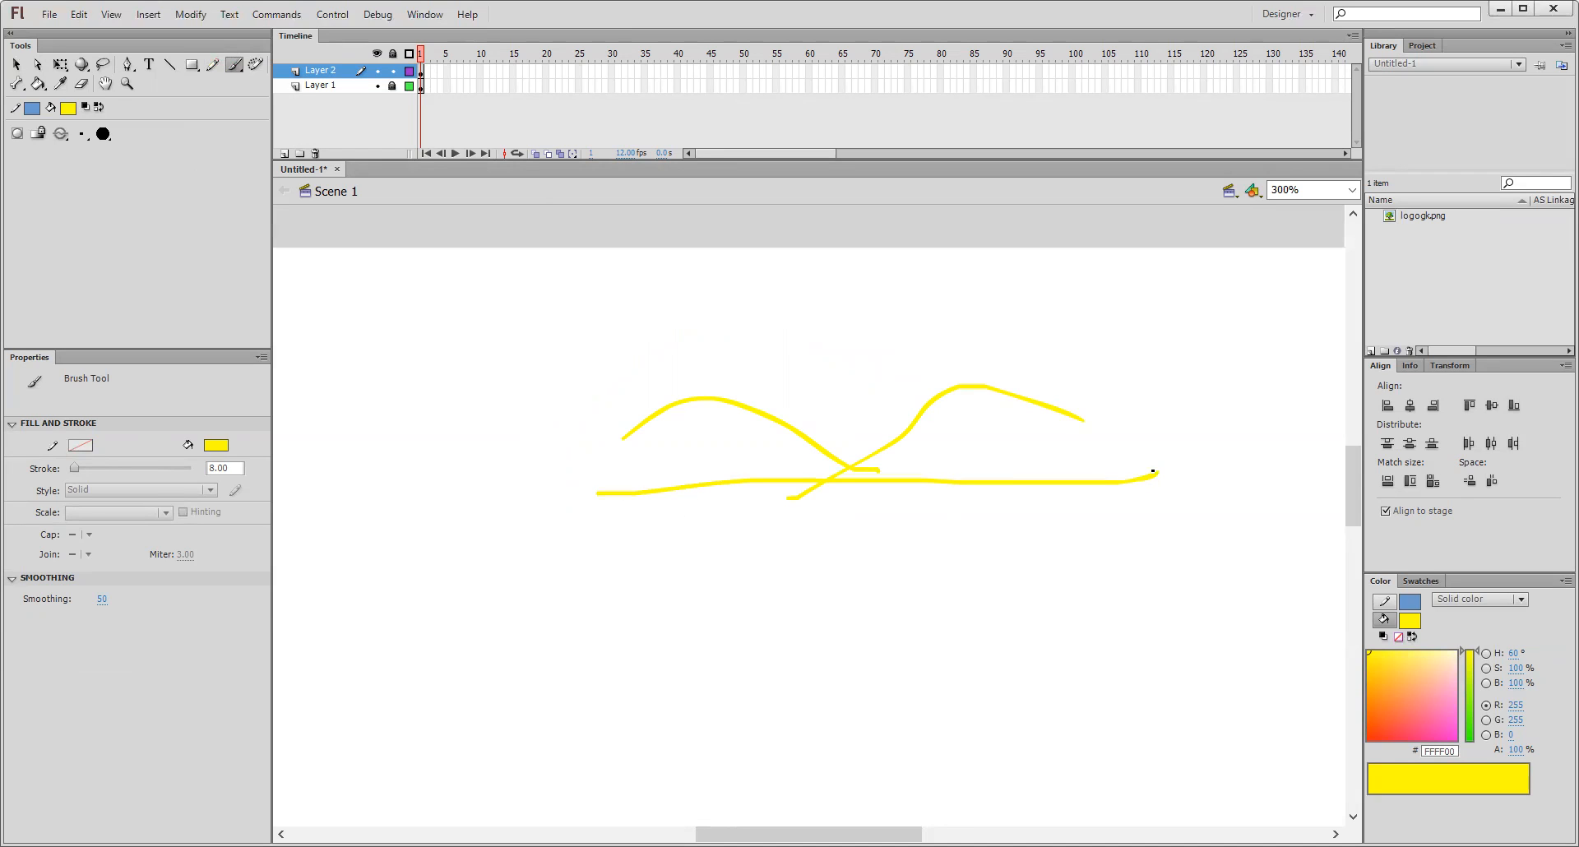
- Paint a yellow standing figure over the hills on Layer 2, with a shaded head, body, bent arms and legs
mouse_move(846, 393)
mouse_down()
mouse_move(885, 395)
mouse_move(837, 407)
mouse_move(881, 392)
mouse_move(922, 545)
mouse_up()
mouse_move(852, 430)
mouse_down()
mouse_move(846, 513)
mouse_move(872, 432)
mouse_move(854, 483)
mouse_move(894, 501)
mouse_move(891, 525)
mouse_move(887, 425)
mouse_move(951, 485)
mouse_move(889, 436)
mouse_move(950, 503)
mouse_move(923, 535)
mouse_up()
drag(939, 485, 921, 528)
mouse_move(830, 457)
mouse_down()
mouse_move(794, 513)
mouse_move(829, 454)
mouse_move(830, 540)
mouse_move(848, 442)
mouse_move(827, 535)
mouse_move(879, 561)
mouse_move(851, 684)
mouse_up()
drag(836, 544, 841, 676)
drag(927, 557, 898, 695)
drag(882, 584, 906, 688)
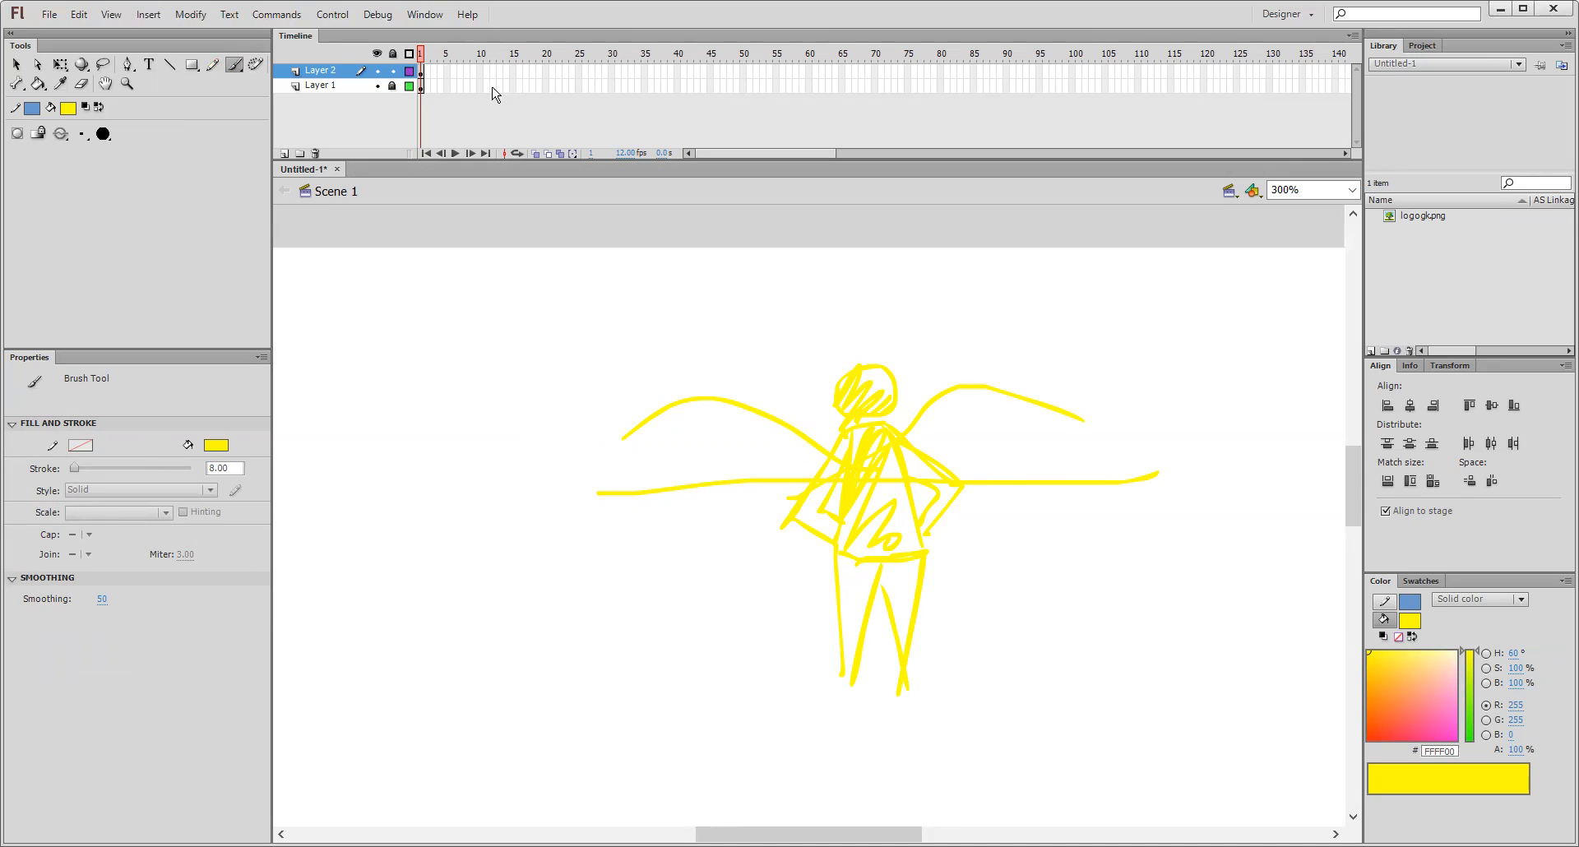
- Try moving a piece of the Layer 2 drawing, undo it, and shift the whole selected drawing slightly left
click(421, 71)
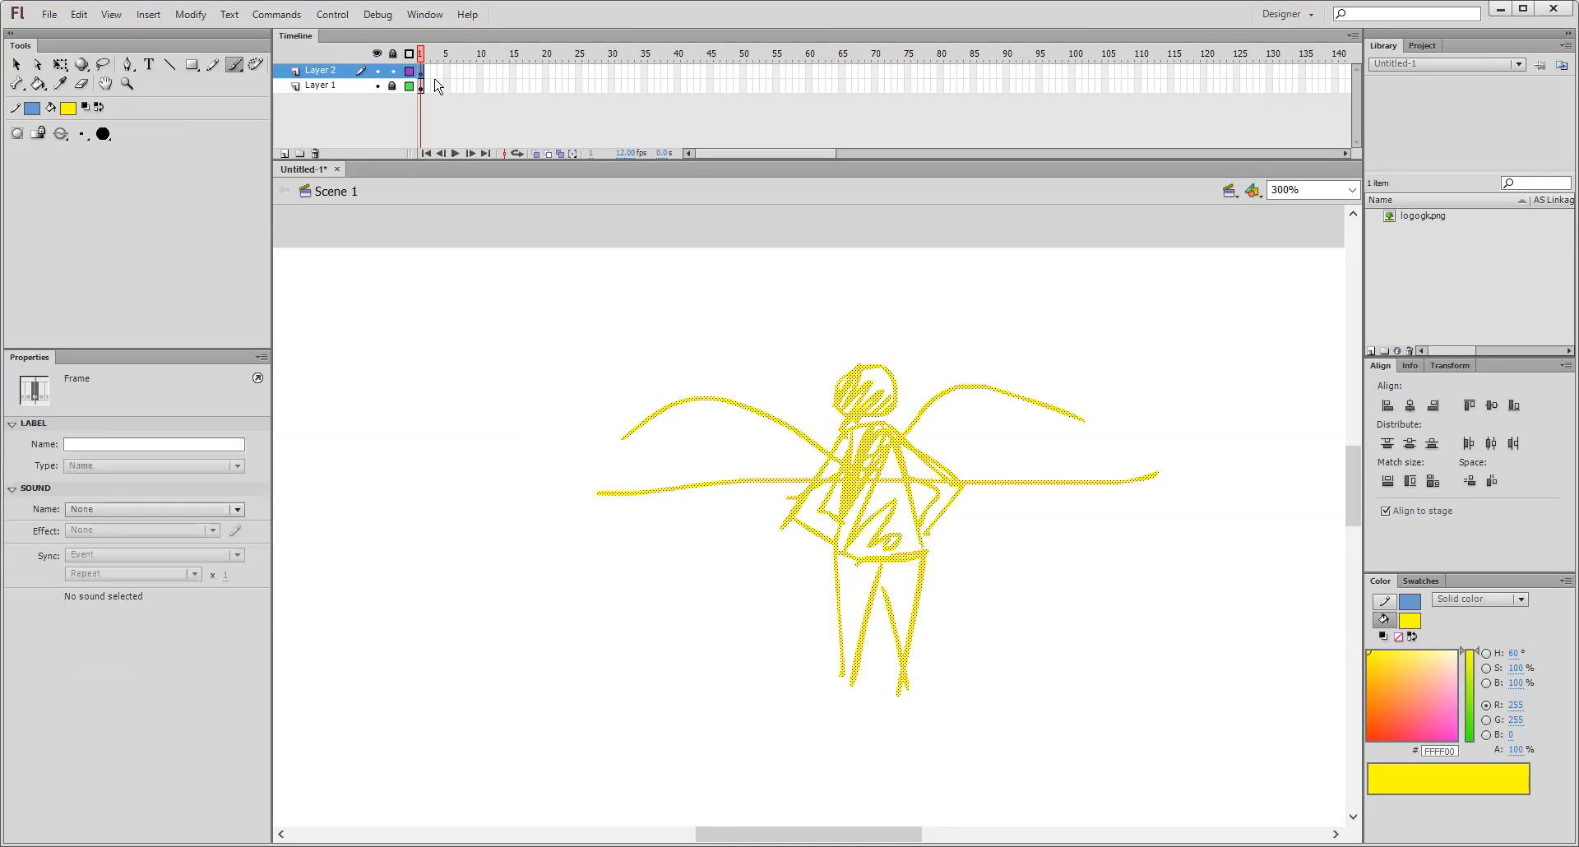
click(14, 65)
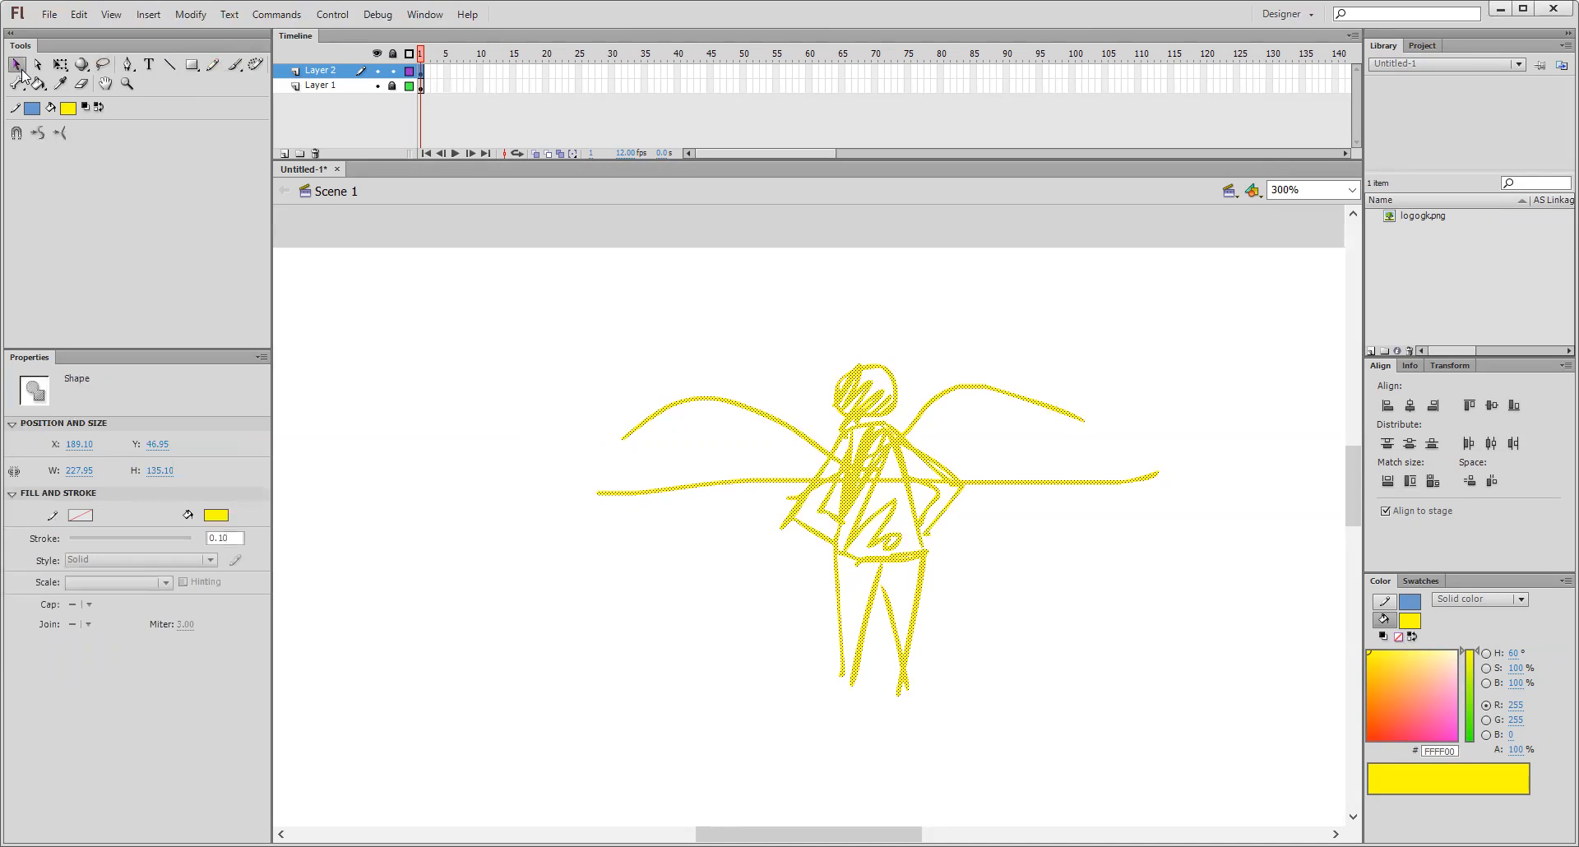
click(987, 339)
drag(907, 438, 977, 419)
key(ctrl+z)
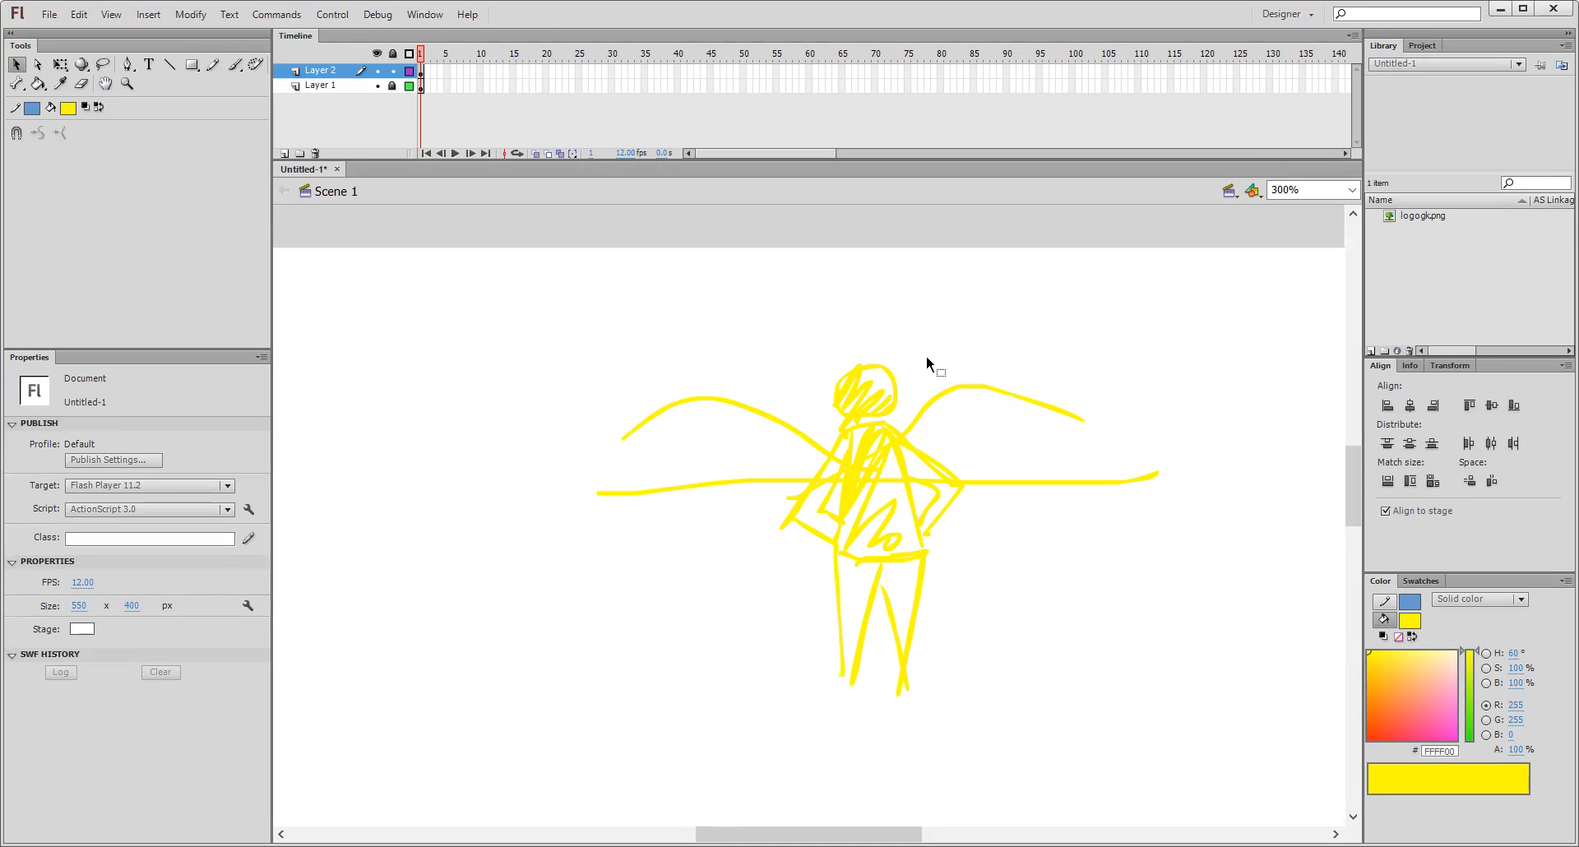
mouse_move(531, 308)
mouse_down()
mouse_move(1324, 723)
mouse_move(1332, 695)
mouse_up()
mouse_move(867, 462)
mouse_down()
mouse_move(870, 406)
mouse_move(910, 452)
mouse_move(850, 462)
mouse_up()
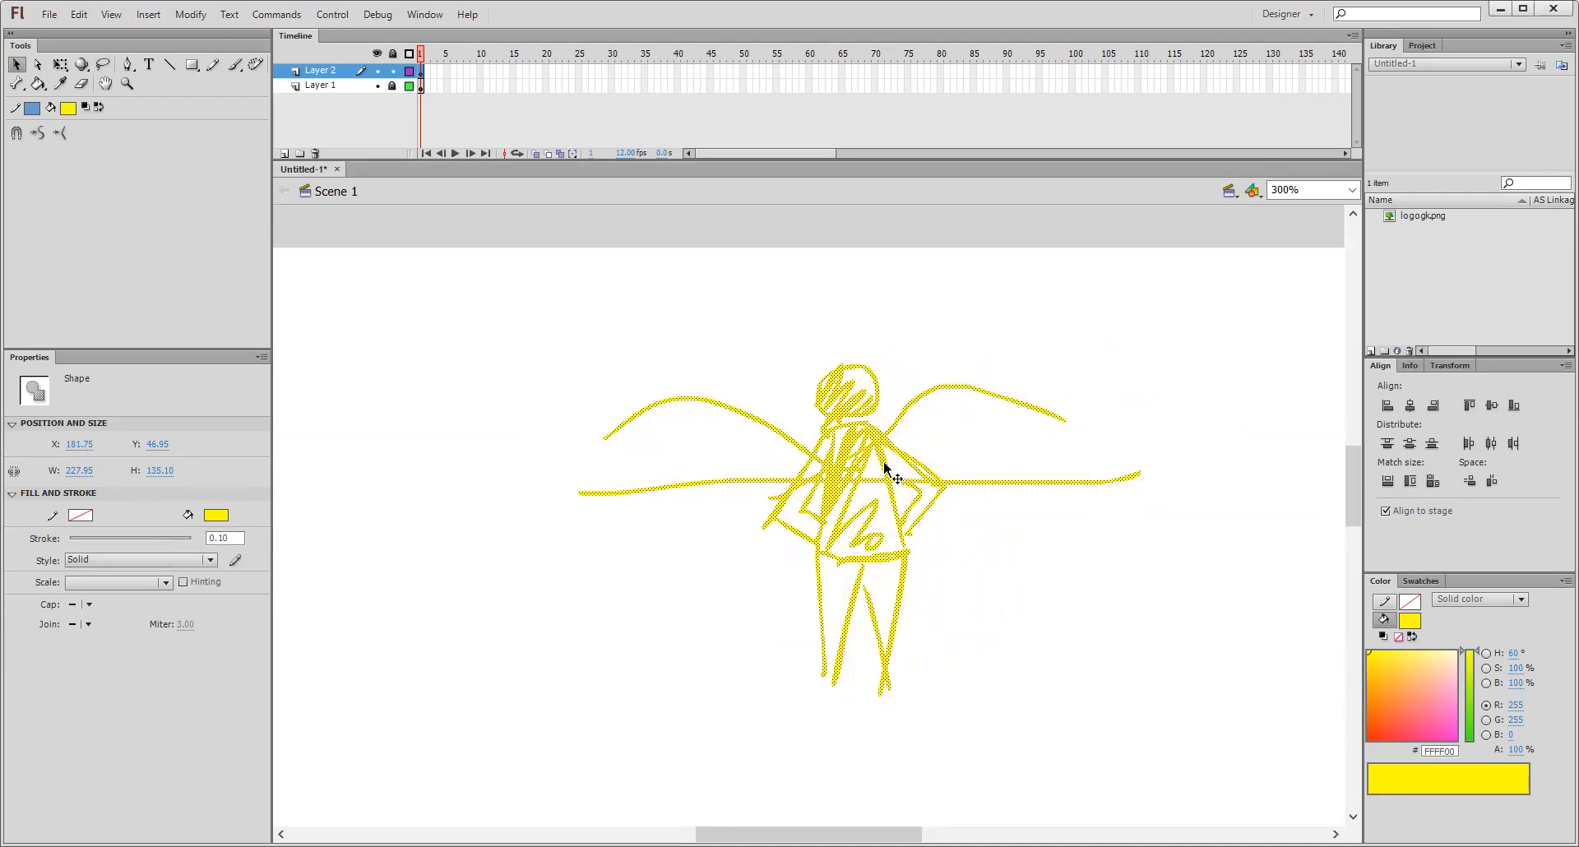
- Undo the move and all the figure's brush strokes, back to only the hills and horizon line on Layer 2
key(ctrl+z)
key(ctrl+z)
key(ctrl+z)
key(ctrl+z)
key(ctrl+z)
key(ctrl+z)
key(ctrl+z)
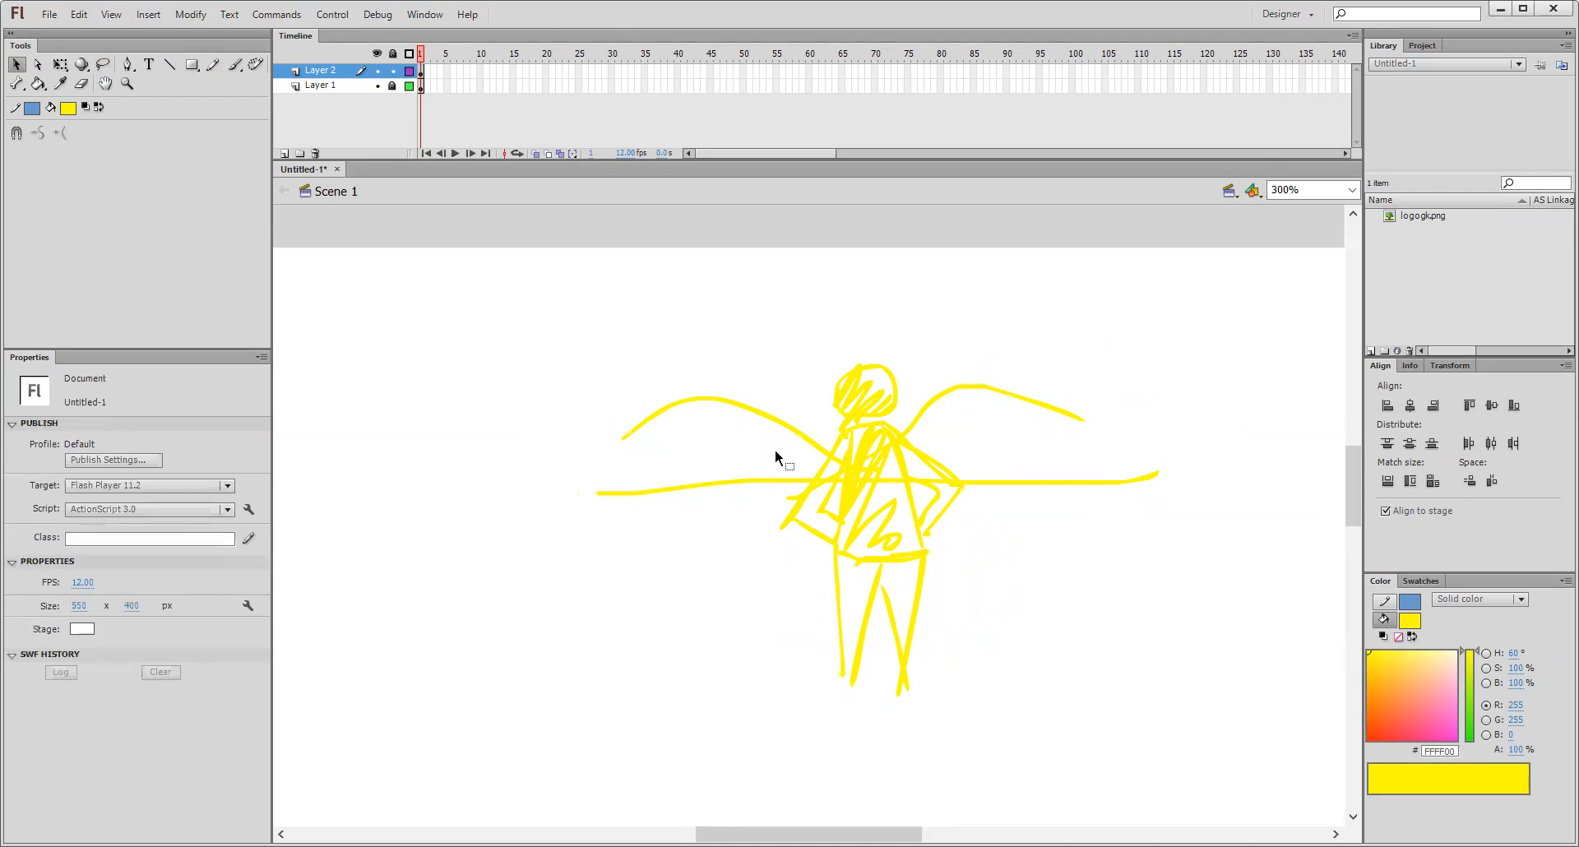
key(ctrl+z)
key(ctrl+z)
key(ctrl+z)
key(ctrl+z)
key(ctrl+z)
key(ctrl+z)
key(ctrl+z)
key(ctrl+z)
key(ctrl+z)
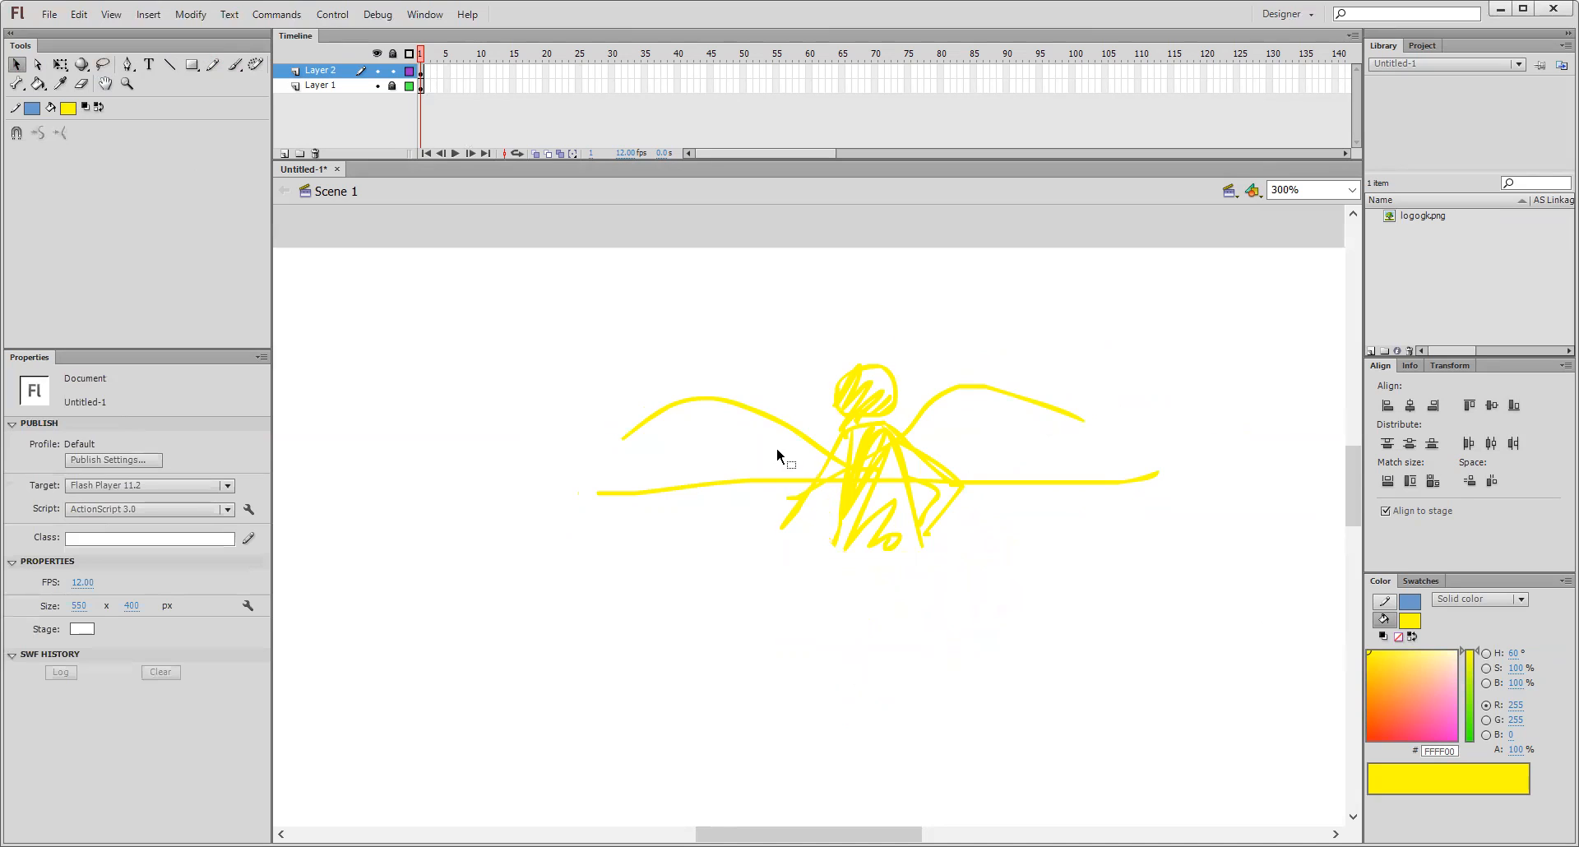
key(ctrl+z)
key(ctrl+z)
key(ctrl+z)
key(ctrl+z)
key(ctrl+z)
key(ctrl+z)
key(ctrl+z)
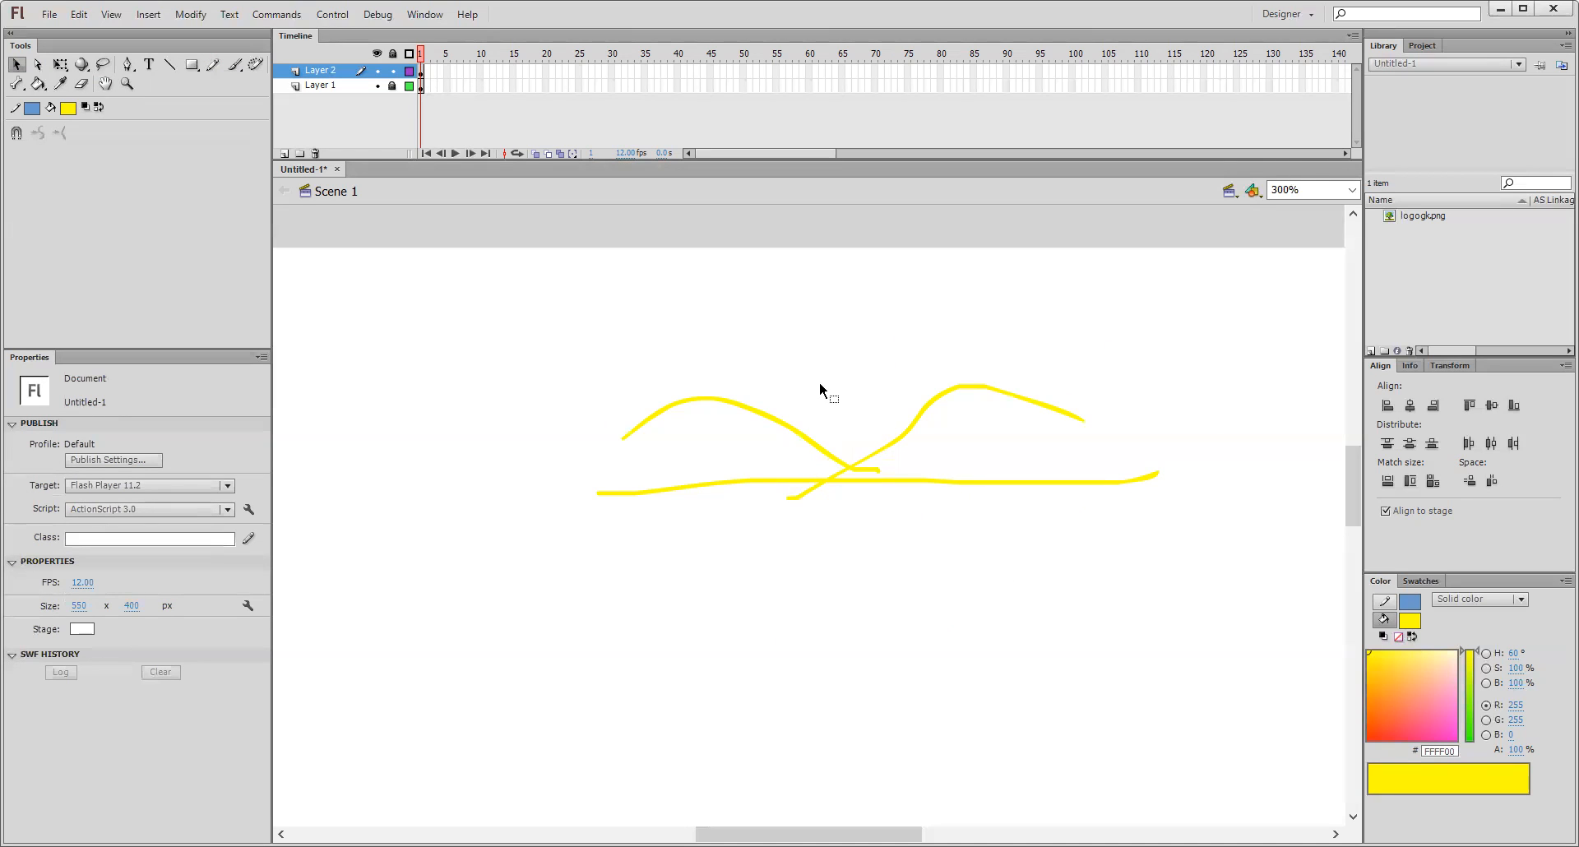
- Add a new layer above Layer 2 and paint a yellow standing figure on it with the Brush tool, in front of the hills
click(284, 154)
click(423, 73)
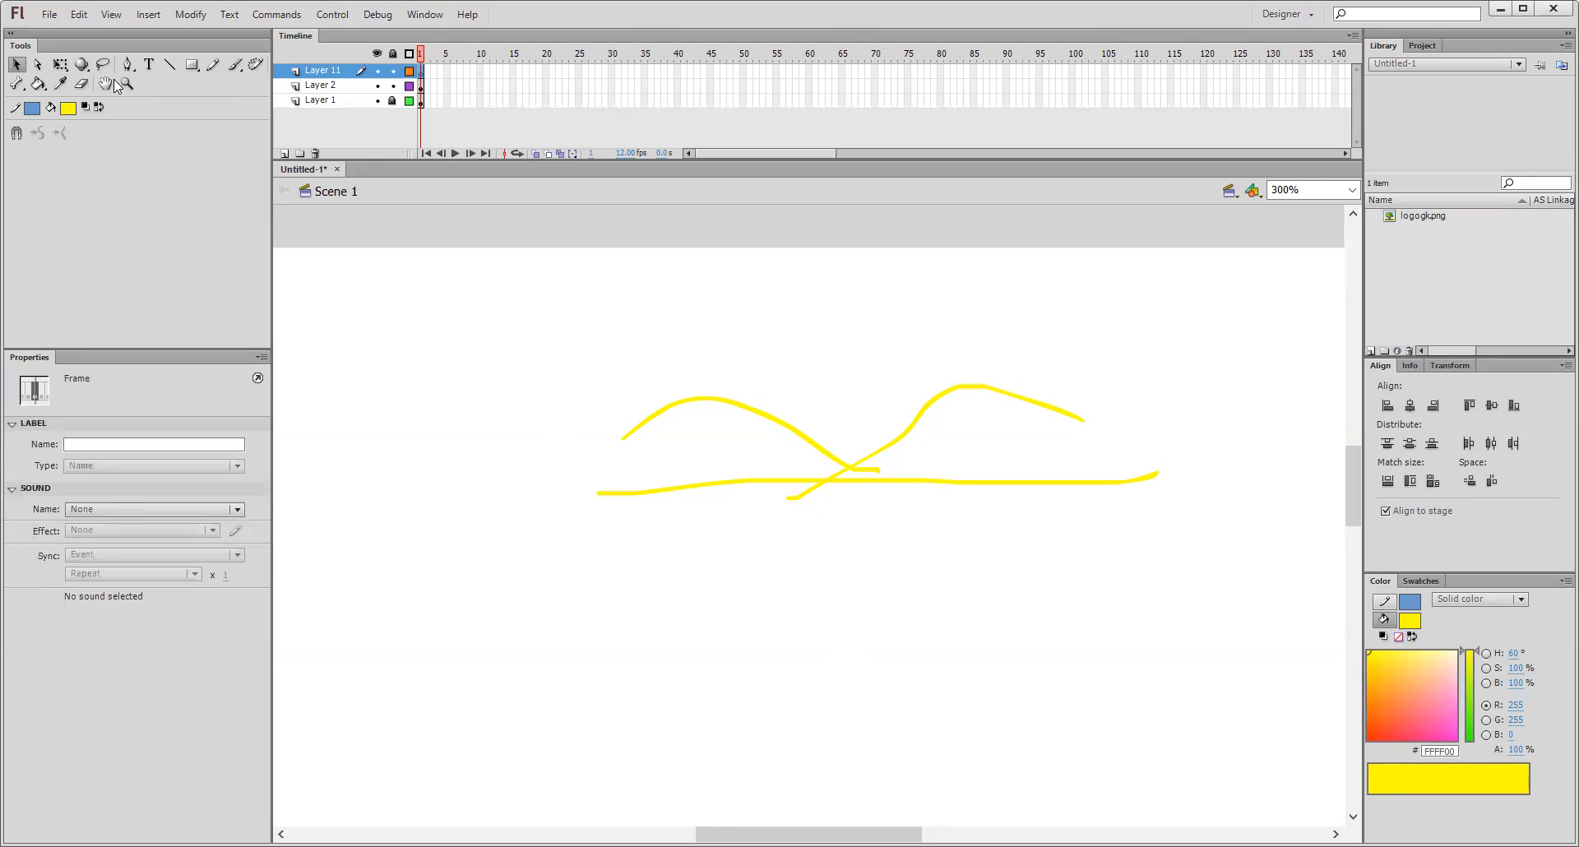
click(235, 64)
mouse_move(823, 366)
mouse_down()
mouse_move(870, 388)
mouse_move(839, 347)
mouse_move(833, 393)
mouse_move(873, 403)
mouse_move(884, 524)
mouse_up()
mouse_move(835, 405)
mouse_down()
mouse_move(815, 531)
mouse_move(877, 532)
mouse_move(820, 562)
mouse_move(844, 667)
mouse_up()
drag(857, 545, 857, 651)
drag(882, 521, 892, 647)
drag(866, 560, 887, 657)
mouse_move(870, 397)
mouse_down()
mouse_move(922, 479)
mouse_move(891, 510)
mouse_up()
mouse_move(833, 401)
mouse_down()
mouse_move(785, 470)
mouse_move(814, 514)
mouse_up()
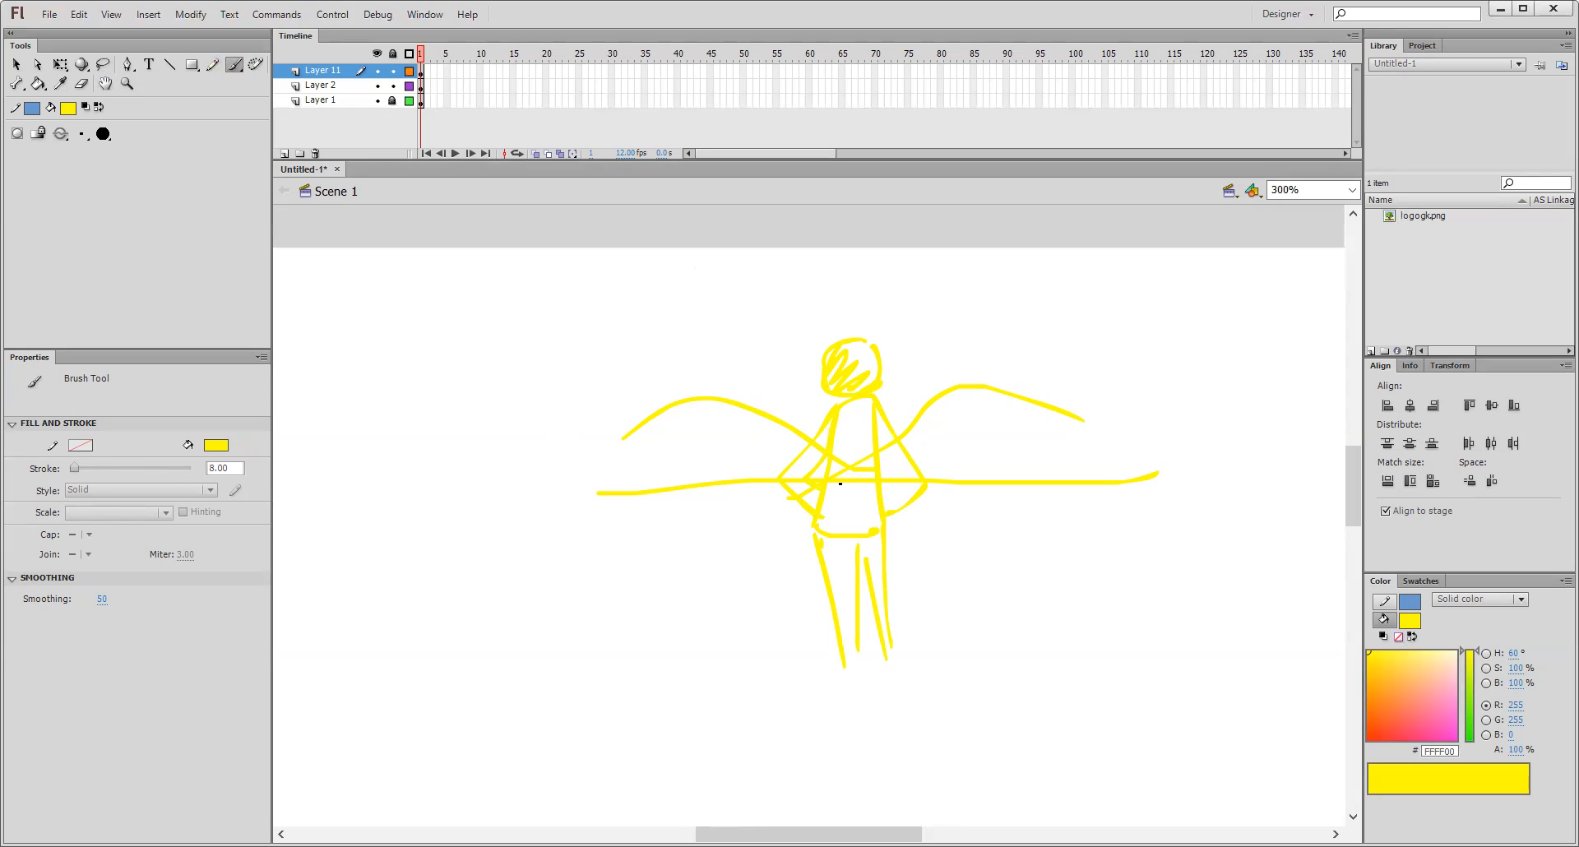
- Select the figure on its own layer and nudge it back and forth horizontally, ending near the right end of the horizon line
click(421, 72)
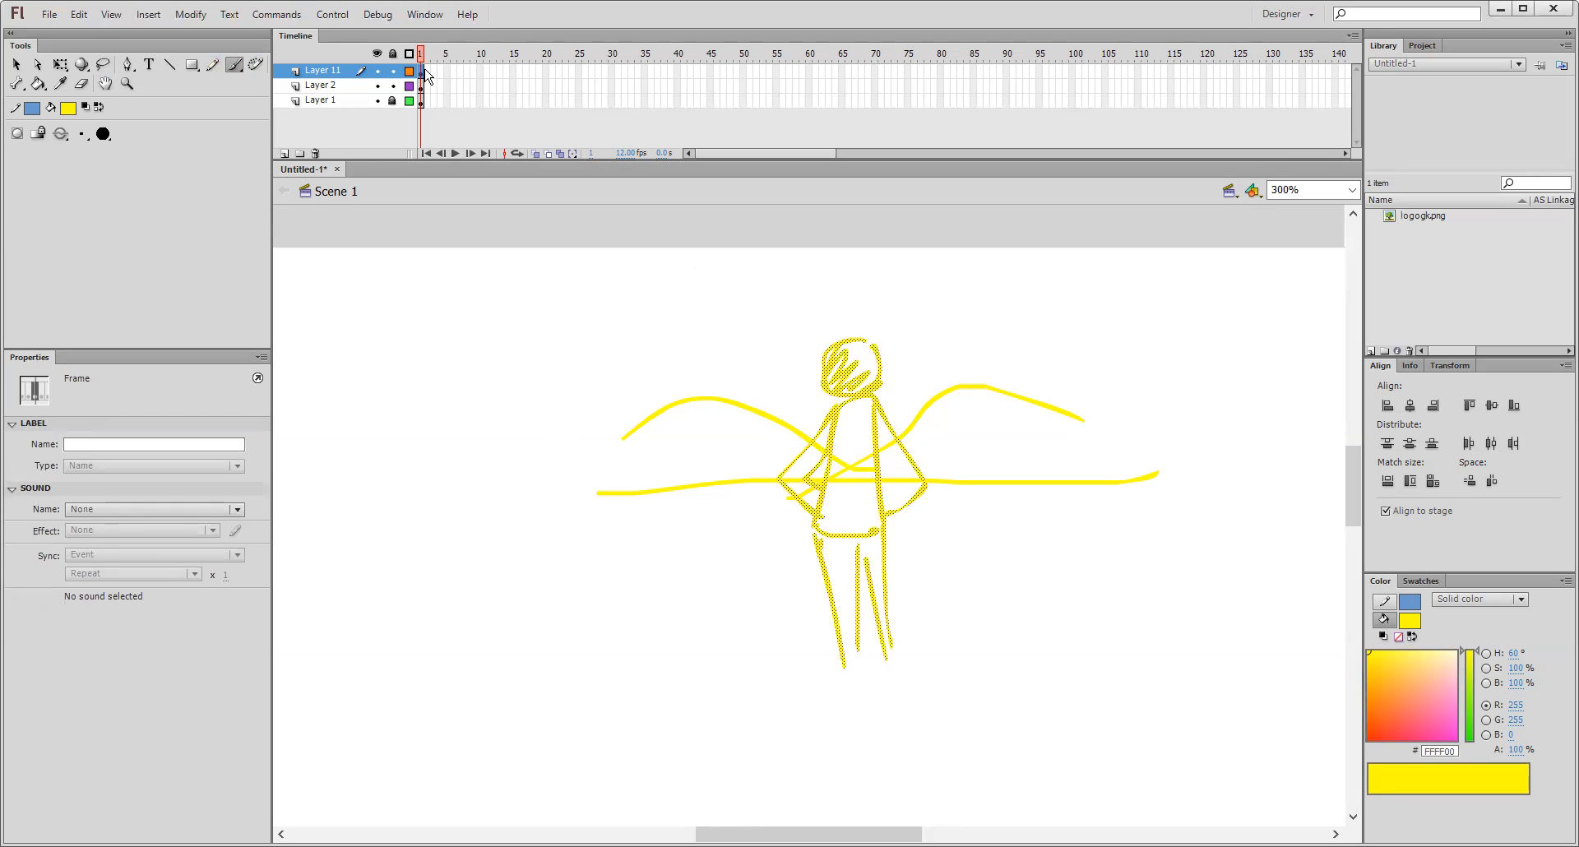
key(Right)
key(Right)
key(Right)
key(Right)
key(Right)
key(Right)
key(Right)
key(Right)
key(Right)
key(Right)
key(Right)
key(Right)
key(Right)
key(Right)
key(Right)
key(Right)
key(Right)
key(Right)
key(Right)
key(Right)
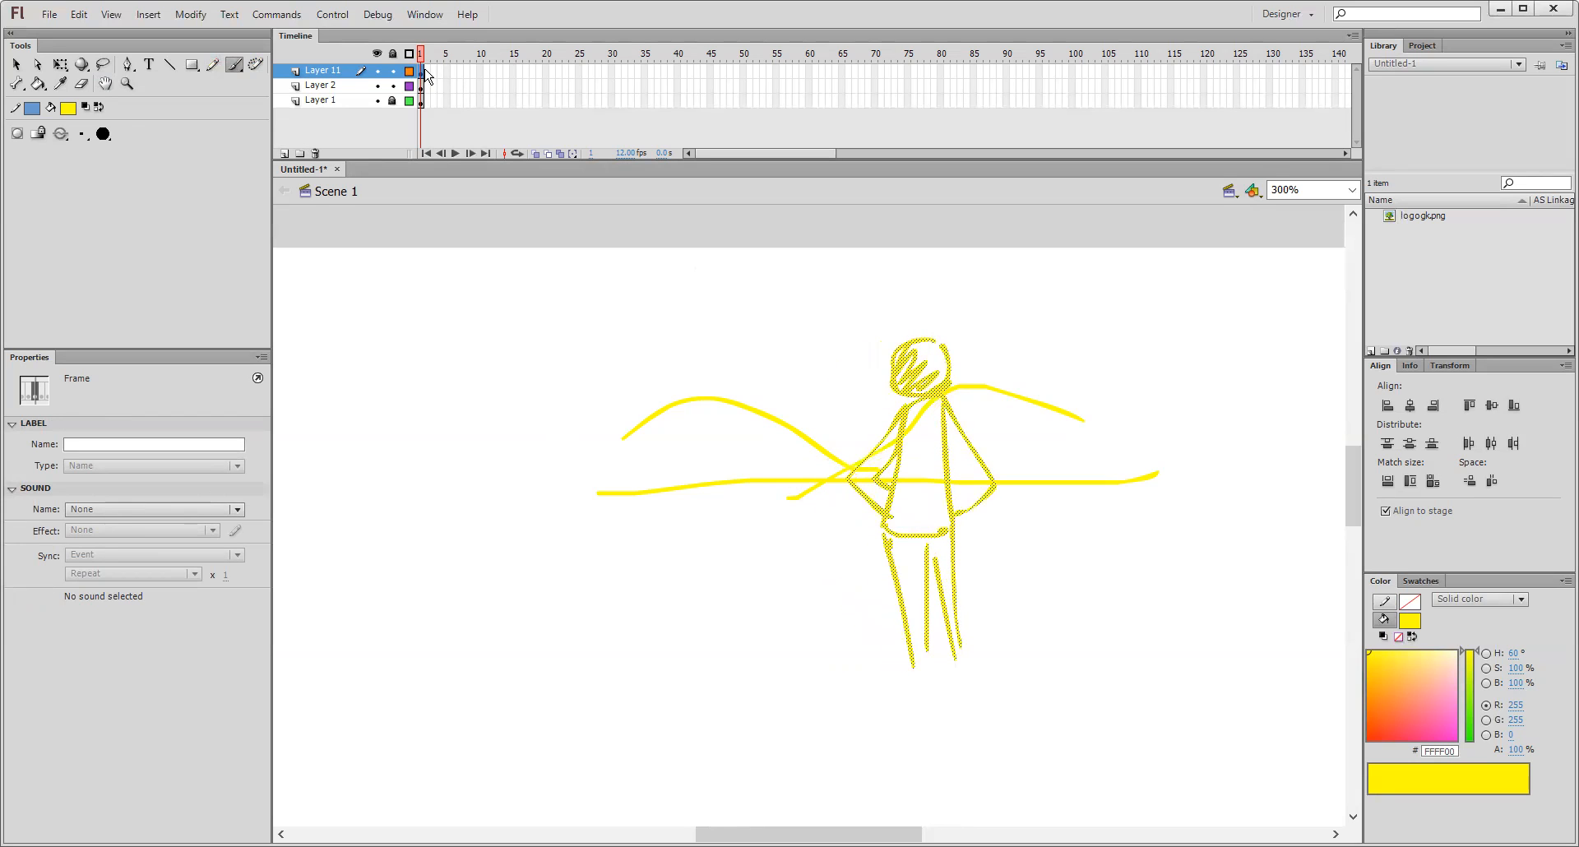
key(Left)
key(Left)
key(Left)
key(Left)
key(Left)
key(Left)
key(Left)
key(Left)
key(Left)
key(Left)
key(Left)
key(Left)
key(Left)
key(Left)
key(Right)
key(Right)
key(Right)
key(Right)
key(Right)
key(Right)
key(Right)
key(Right)
key(Right)
key(Right)
key(Right)
key(Right)
key(Right)
key(Right)
key(Right)
key(Right)
key(Right)
key(Right)
key(Right)
key(Right)
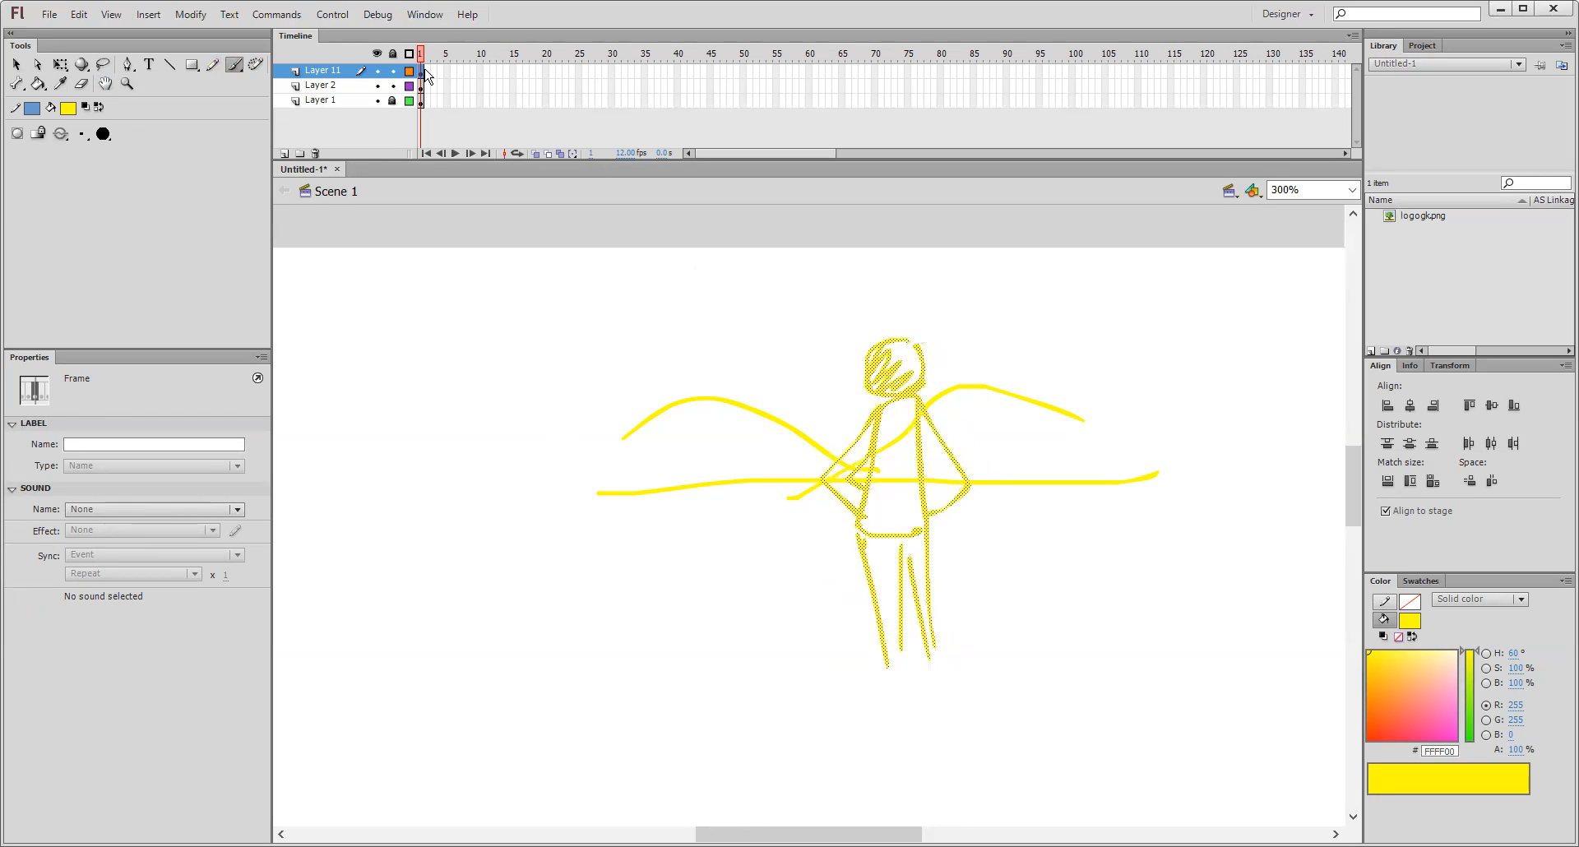
key(Right)
key(Right)
key(Right)
key(Right)
key(Right)
key(Right)
key(Right)
key(Right)
key(Right)
key(Right)
key(Right)
key(Right)
key(Right)
key(Right)
key(Right)
key(Right)
key(Right)
key(Right)
key(Right)
key(Right)
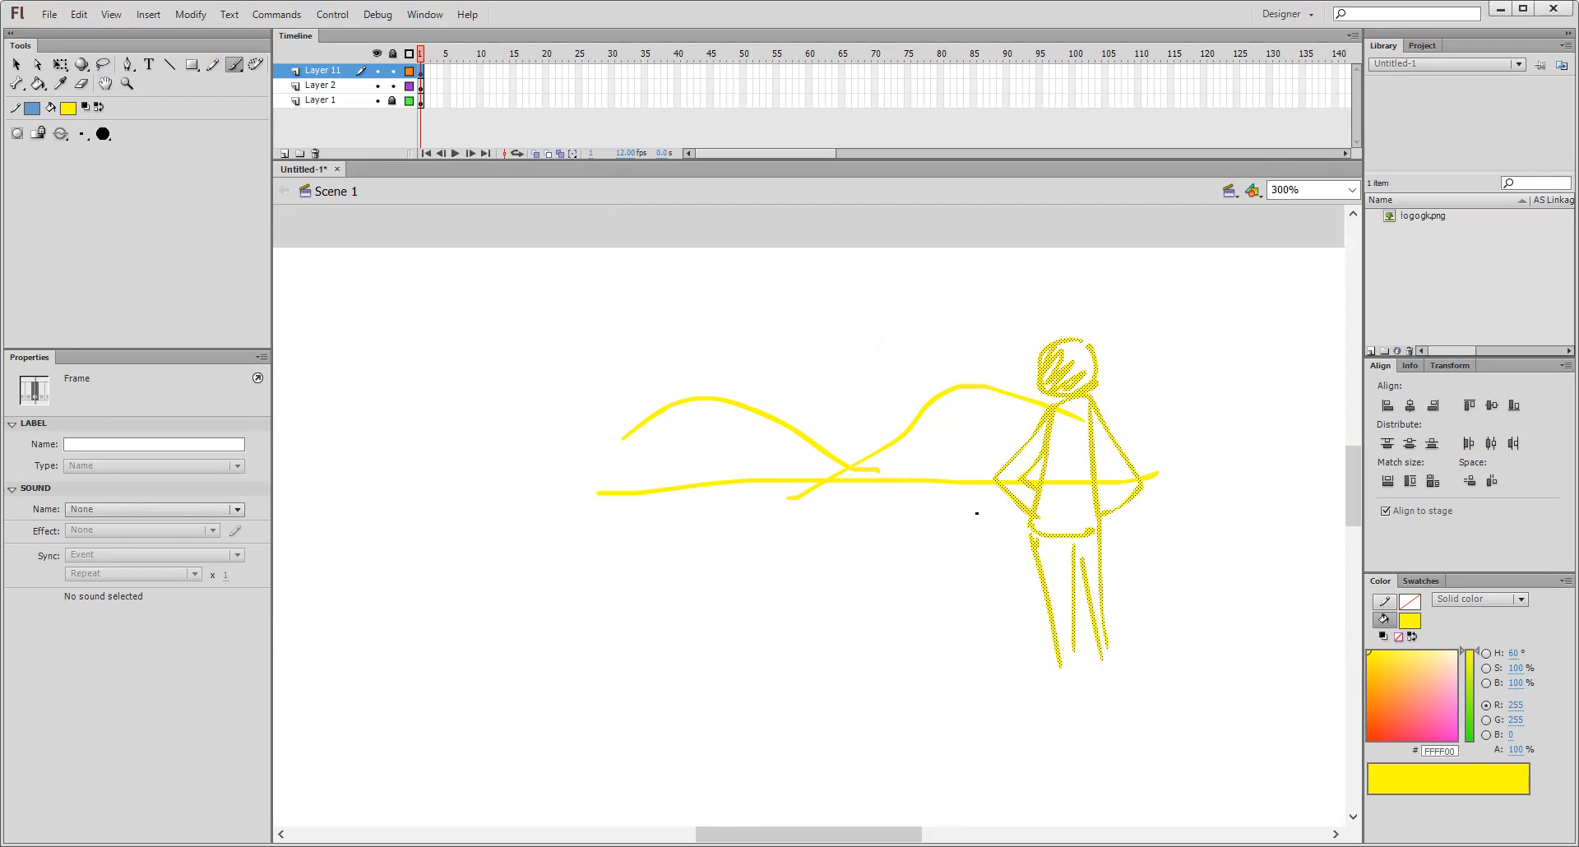
- Toggle the visibility of the figure's layer off and on, and hide Layer 2 with the hills, leaving the figure's layer shown
click(378, 72)
click(377, 71)
click(377, 71)
click(377, 71)
click(379, 72)
click(377, 72)
click(377, 86)
click(377, 86)
click(377, 85)
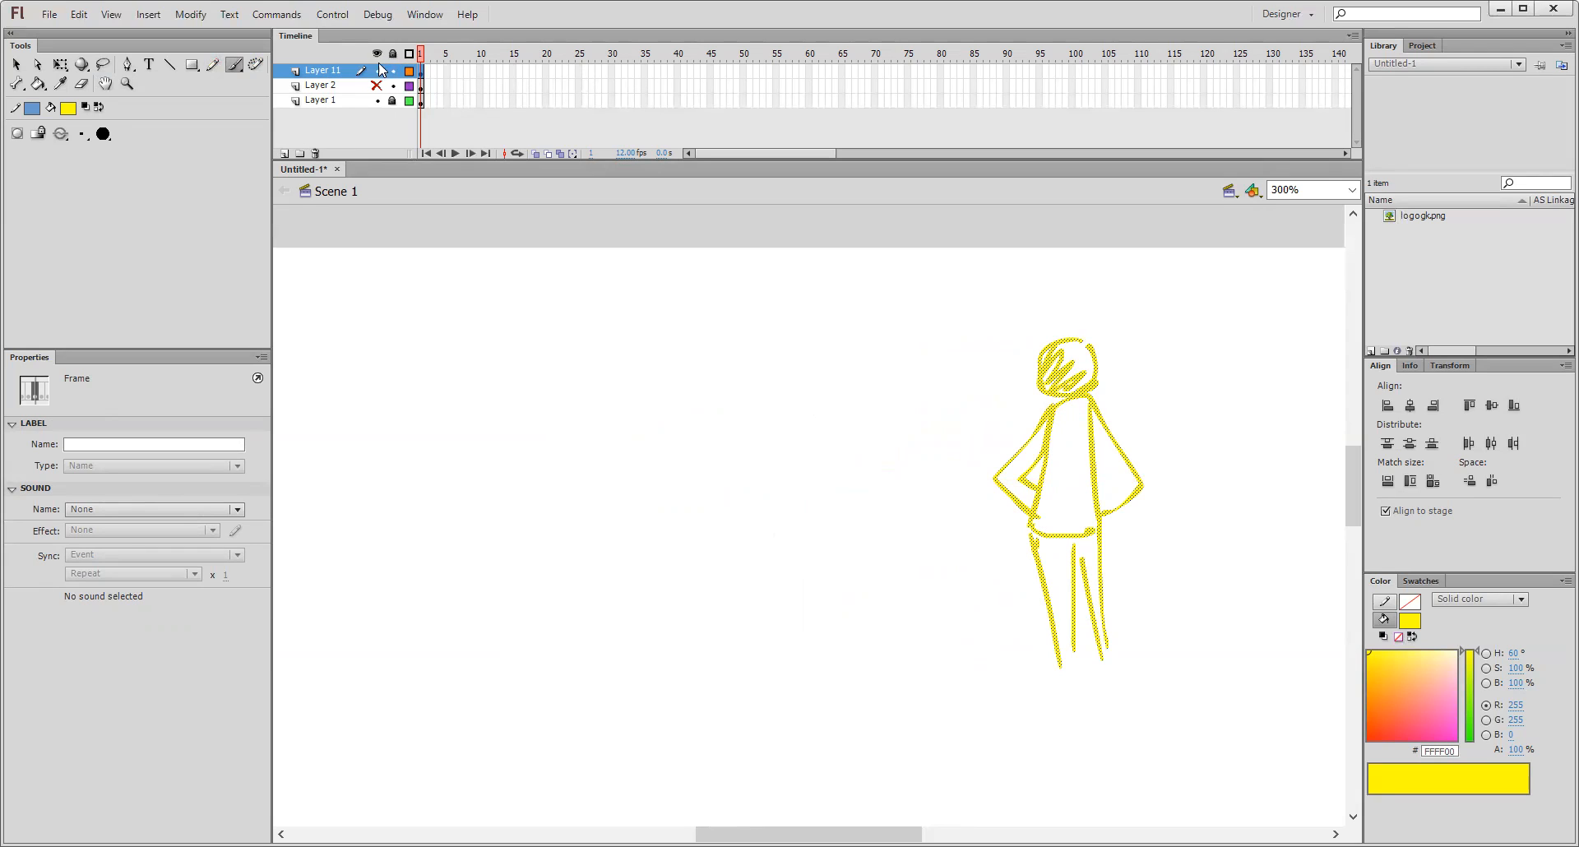
- Delete the figure's layer and Layer 2 with the hills, and add a new empty layer above Layer 1
click(344, 90)
shift+click(356, 89)
click(316, 152)
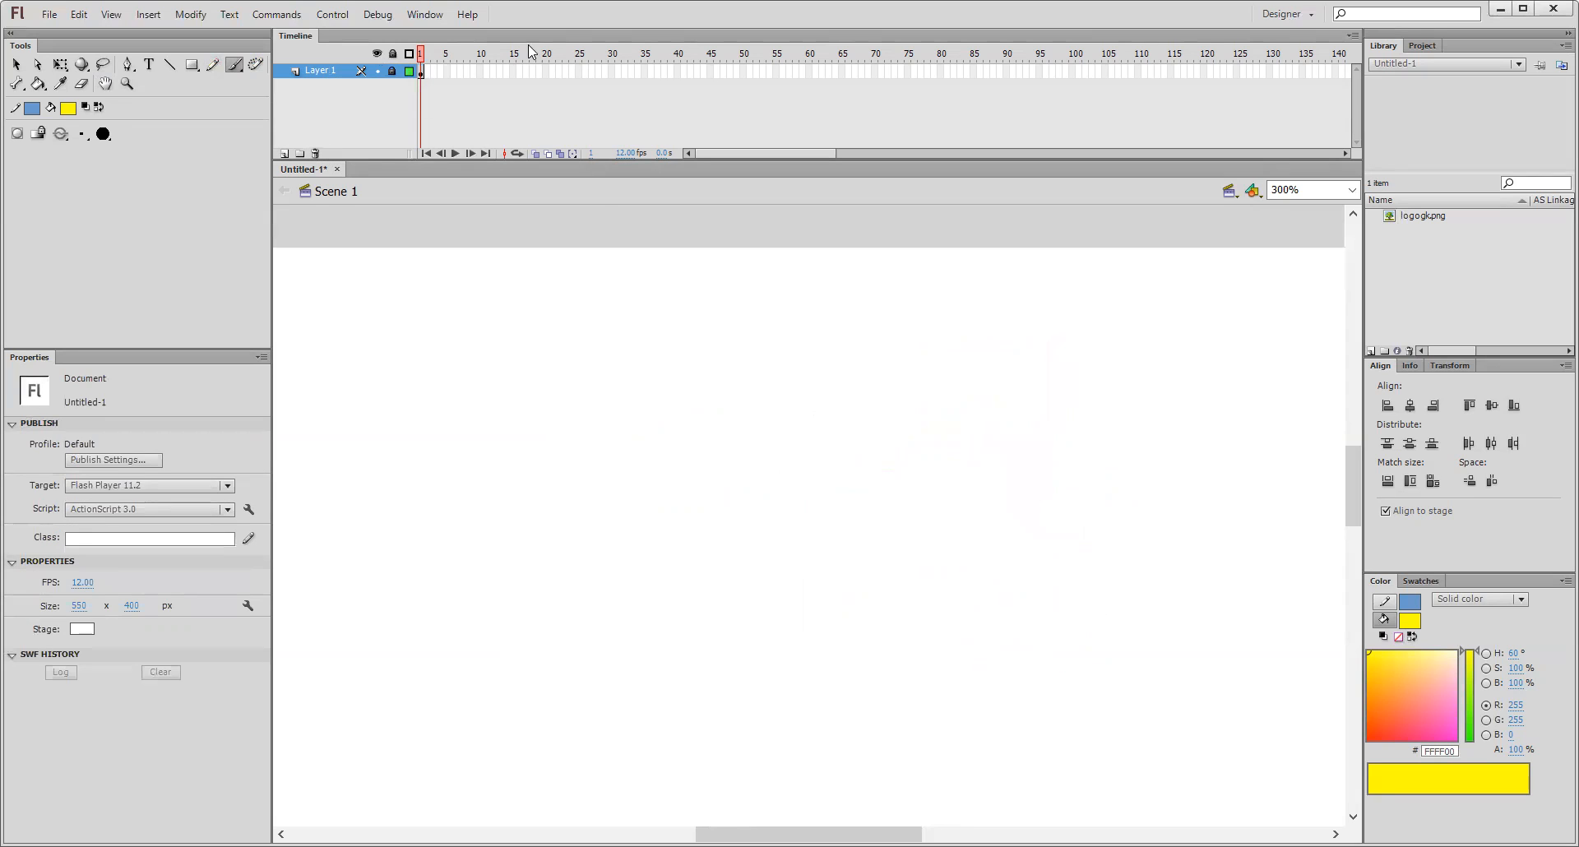
click(285, 153)
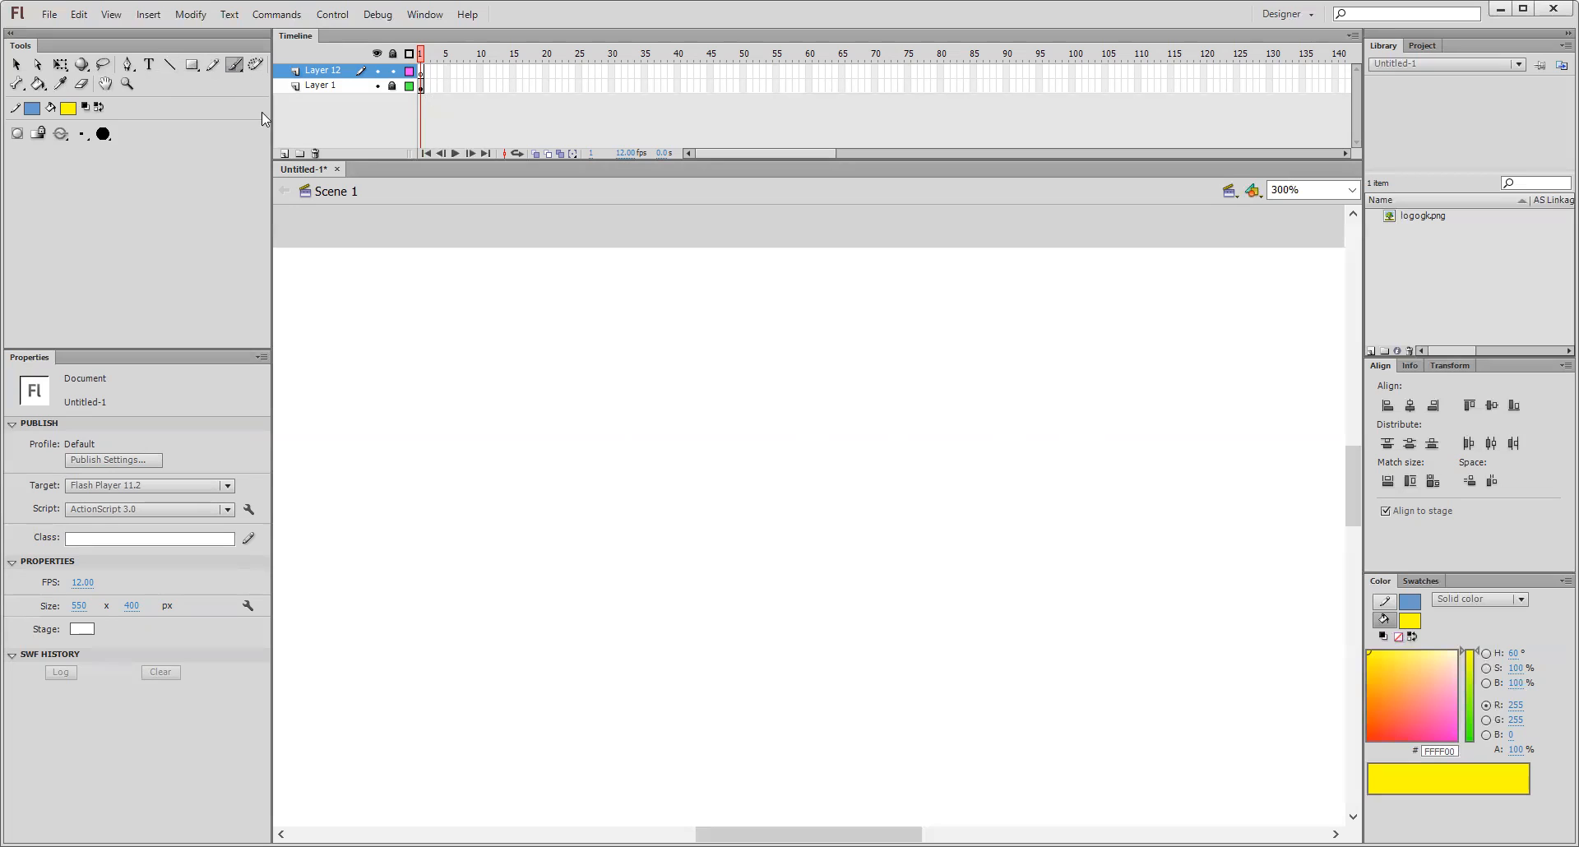
- Paint a thin yellow test stroke with the round brush shape and three thick ones at the largest brush size
click(103, 134)
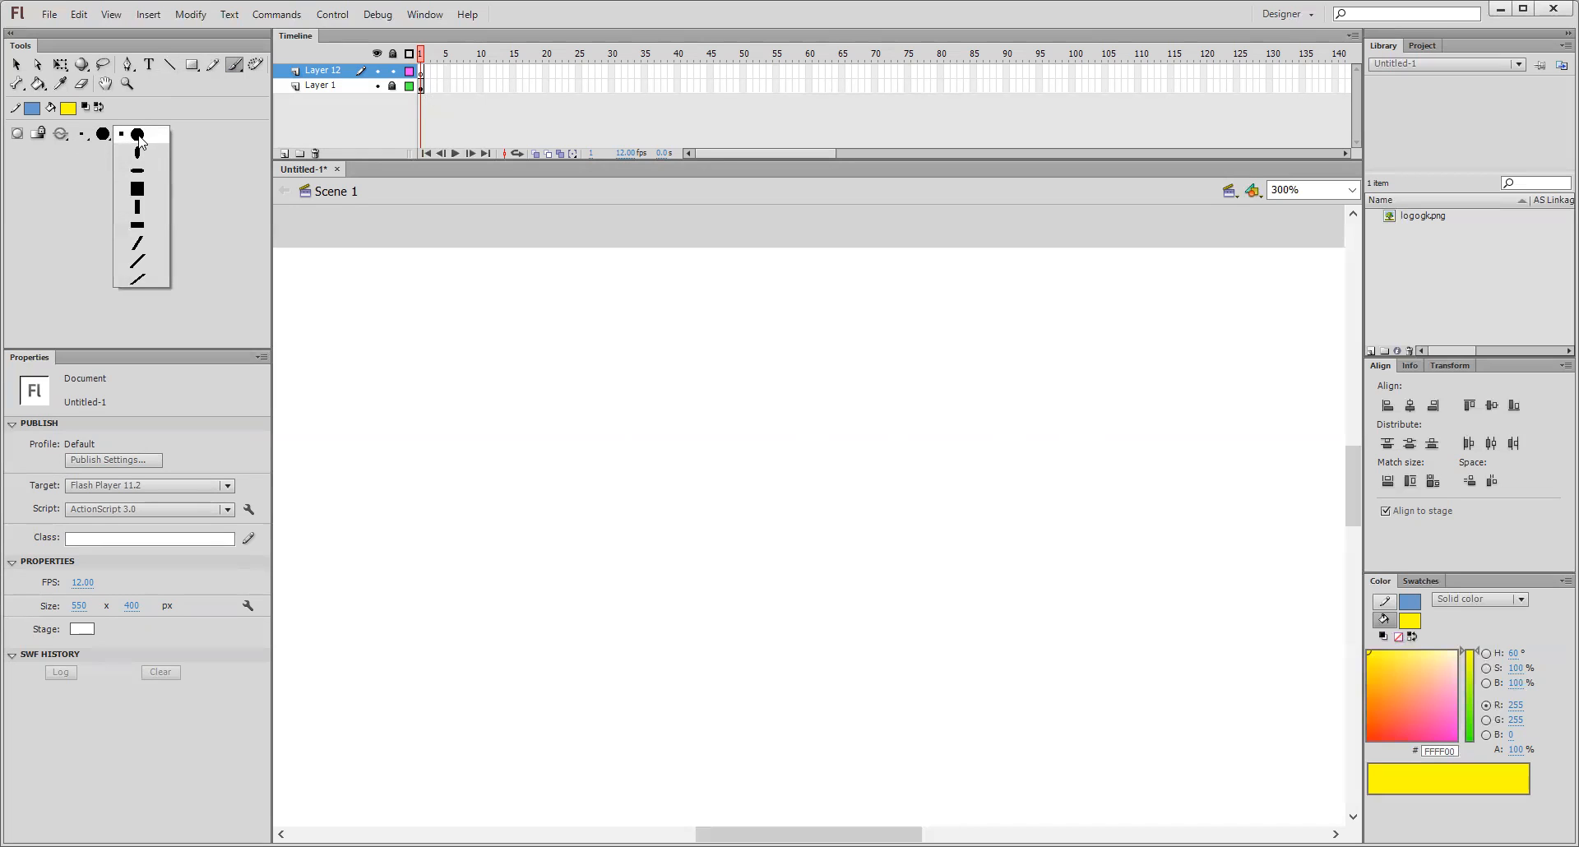
click(137, 136)
drag(473, 450, 619, 360)
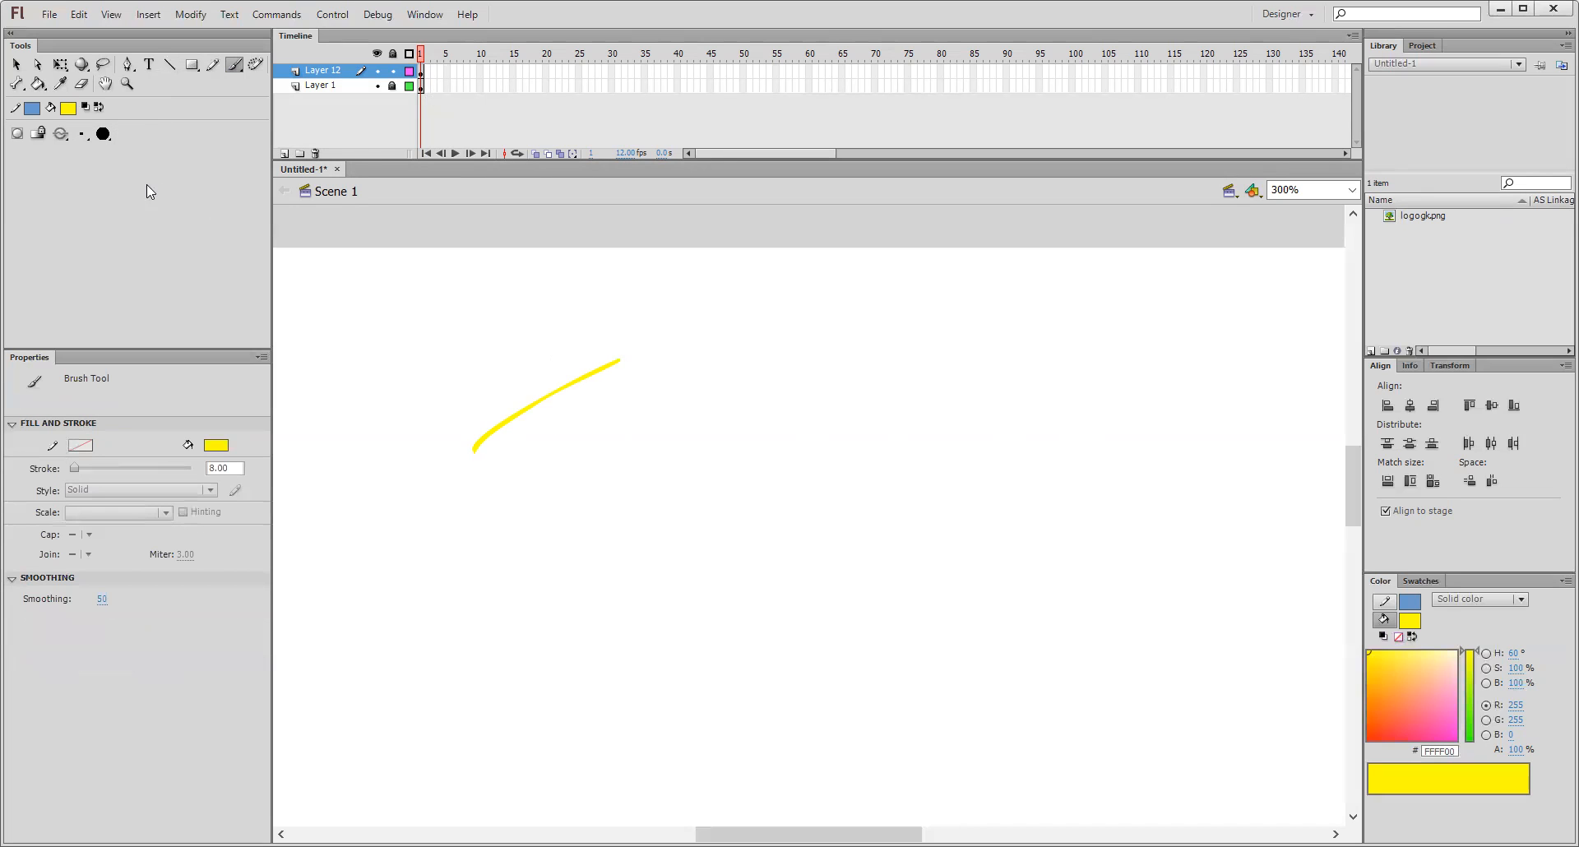
click(86, 140)
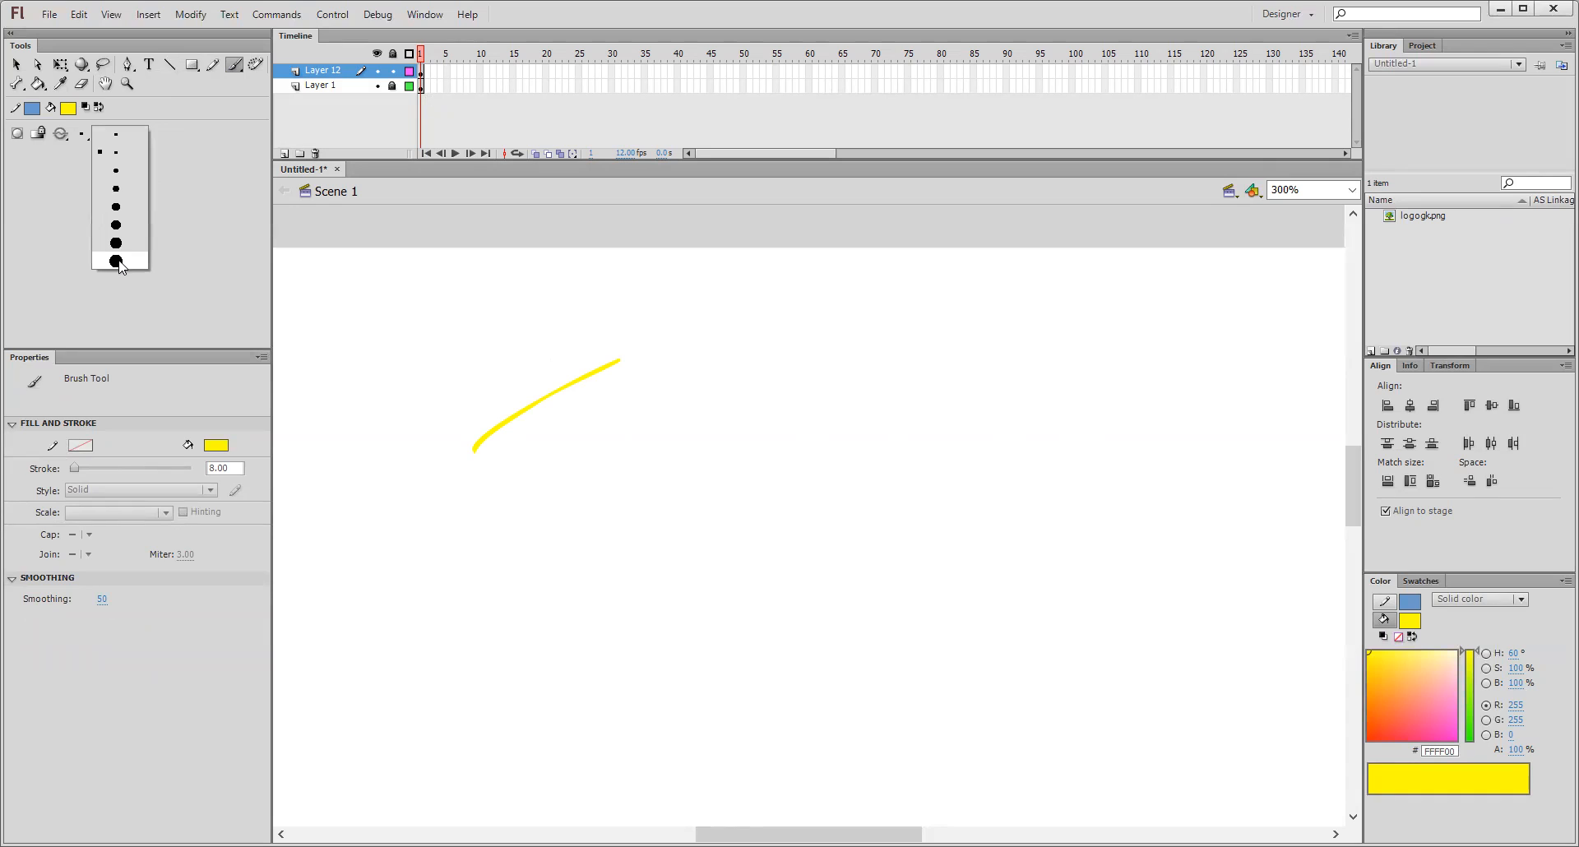
click(124, 267)
drag(398, 391, 597, 260)
drag(565, 338, 706, 314)
drag(647, 398, 838, 407)
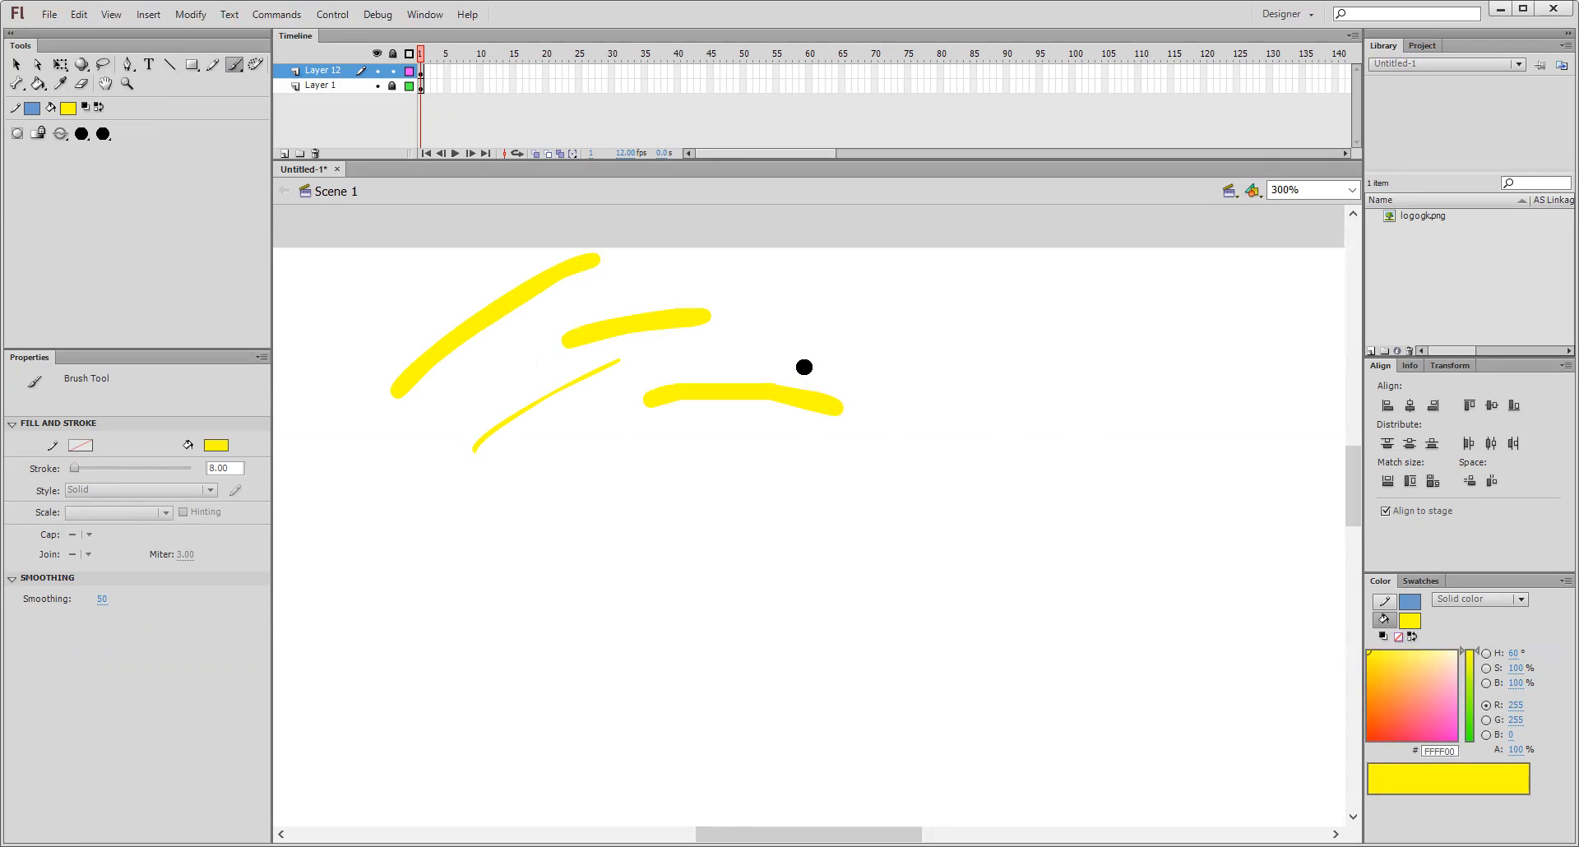
- Paint three diagonal yellow strokes with the square brush shape and delete all the test strokes from Layer 12
click(109, 138)
click(137, 190)
drag(991, 316, 874, 513)
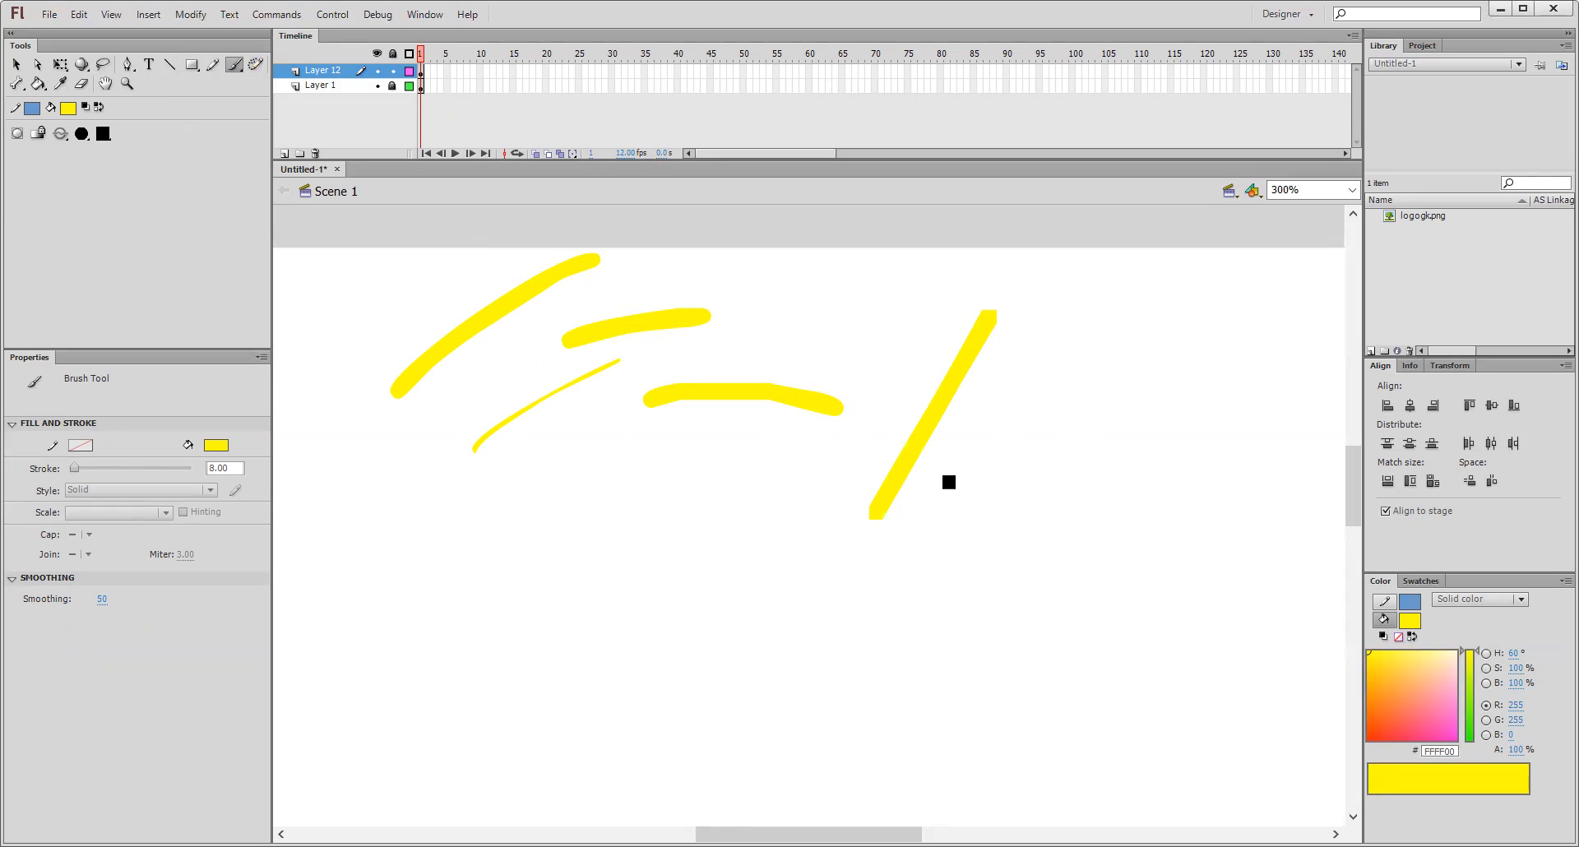
drag(1058, 380, 940, 605)
drag(807, 490, 715, 686)
click(421, 72)
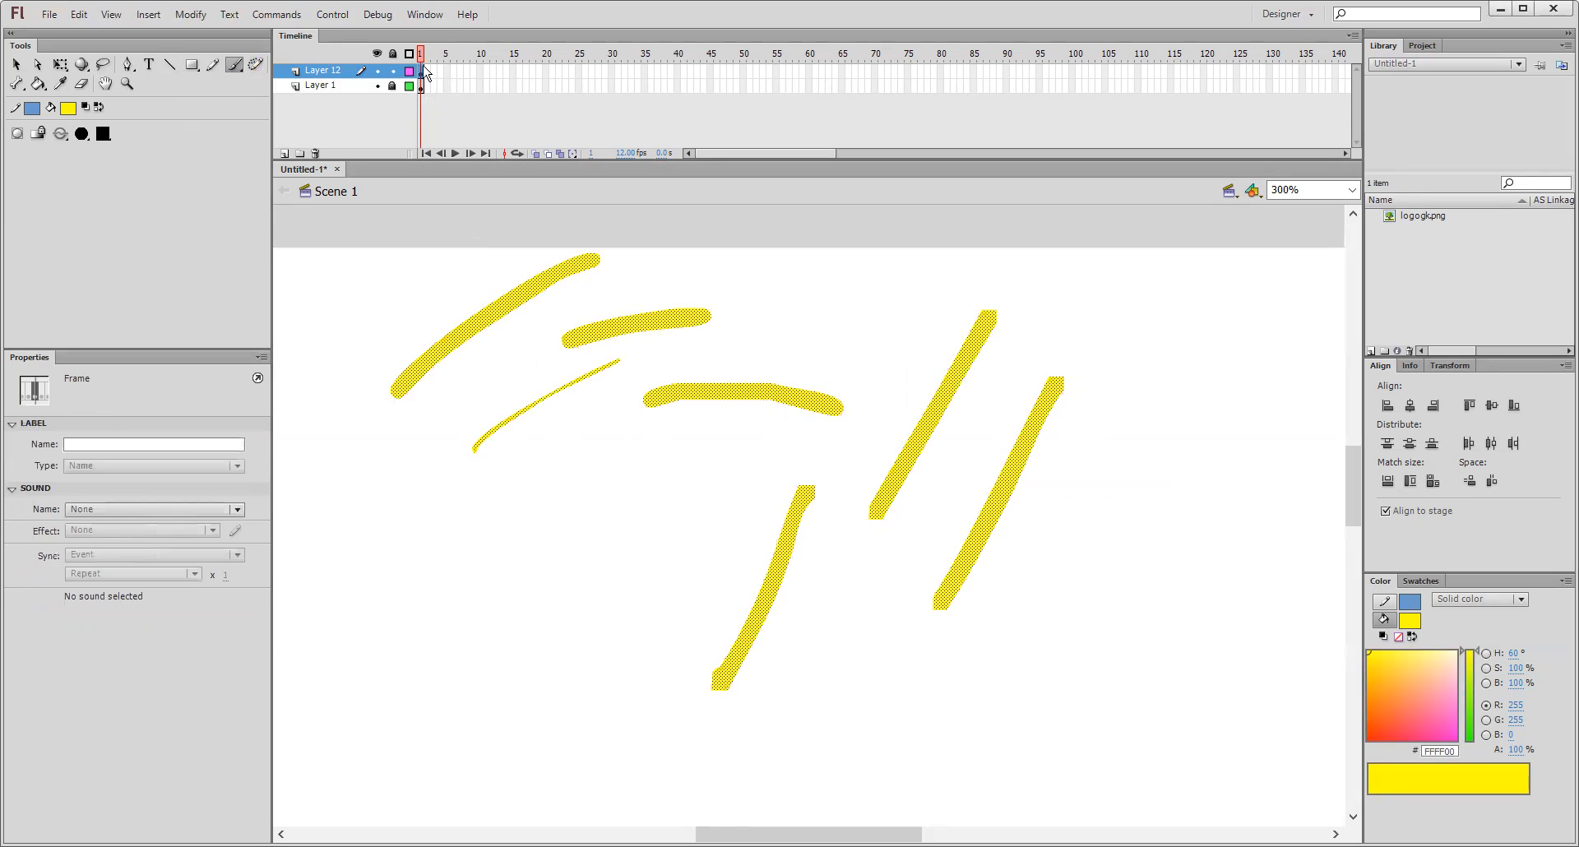
key(Delete)
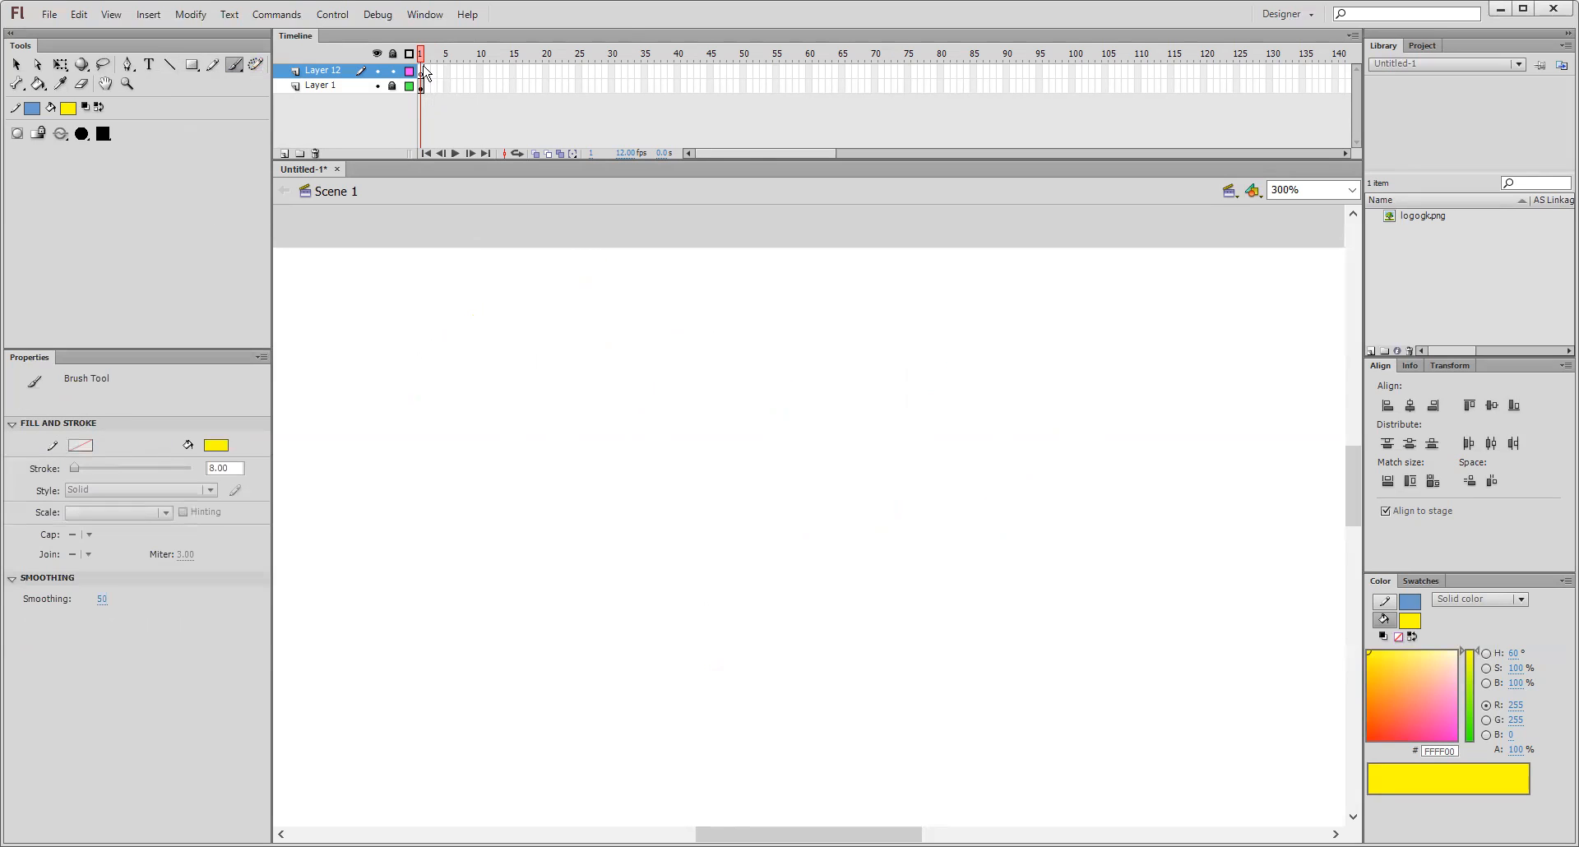
- Set the Brush tool to red fill #CC0000 with the round shape and a very small brush size
click(71, 110)
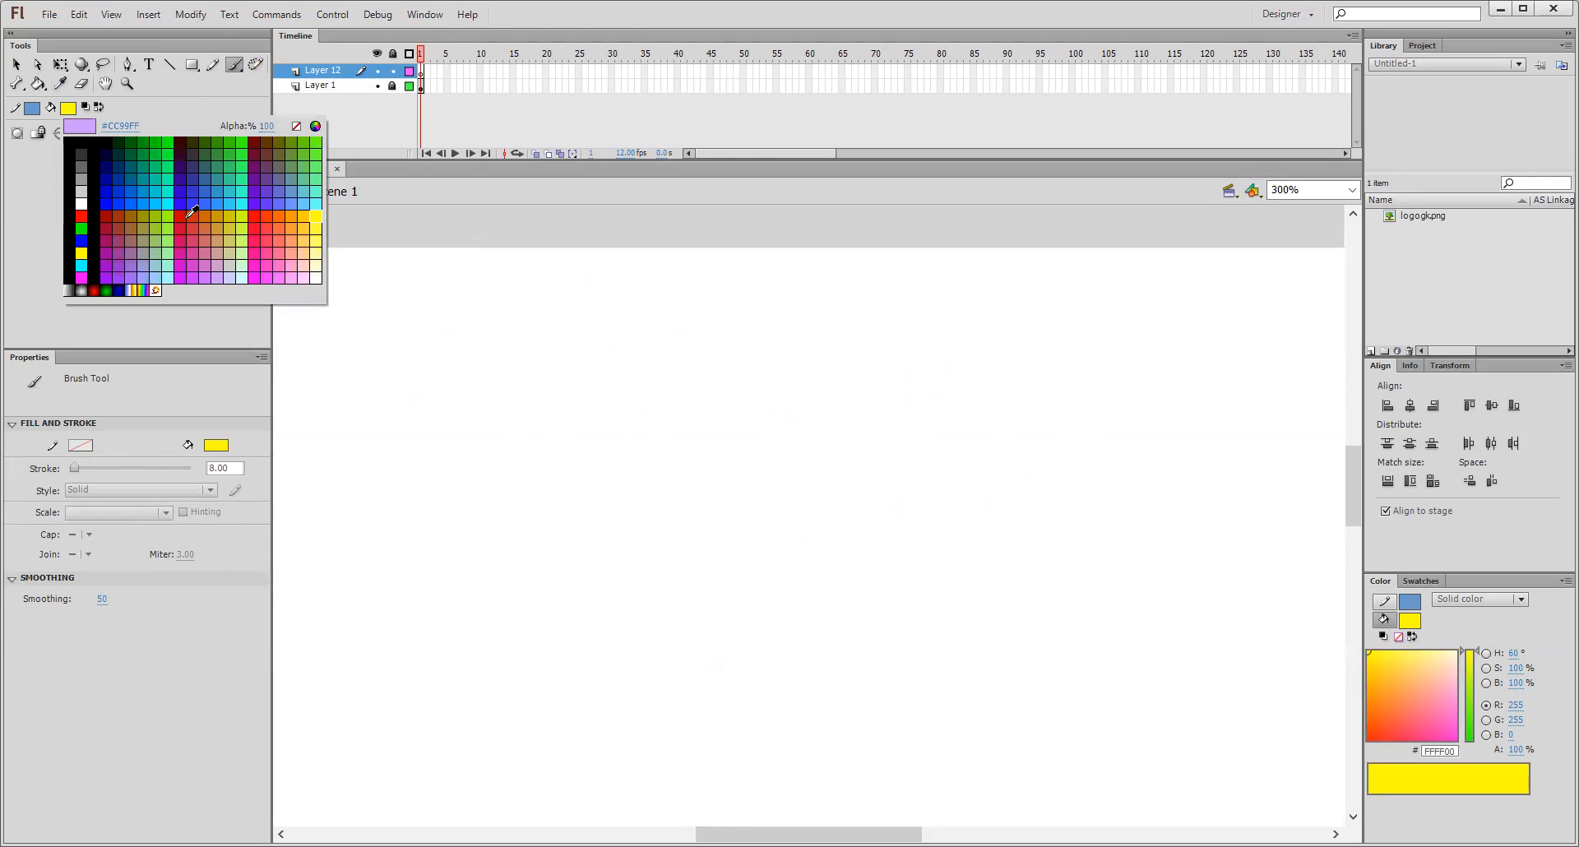
click(181, 216)
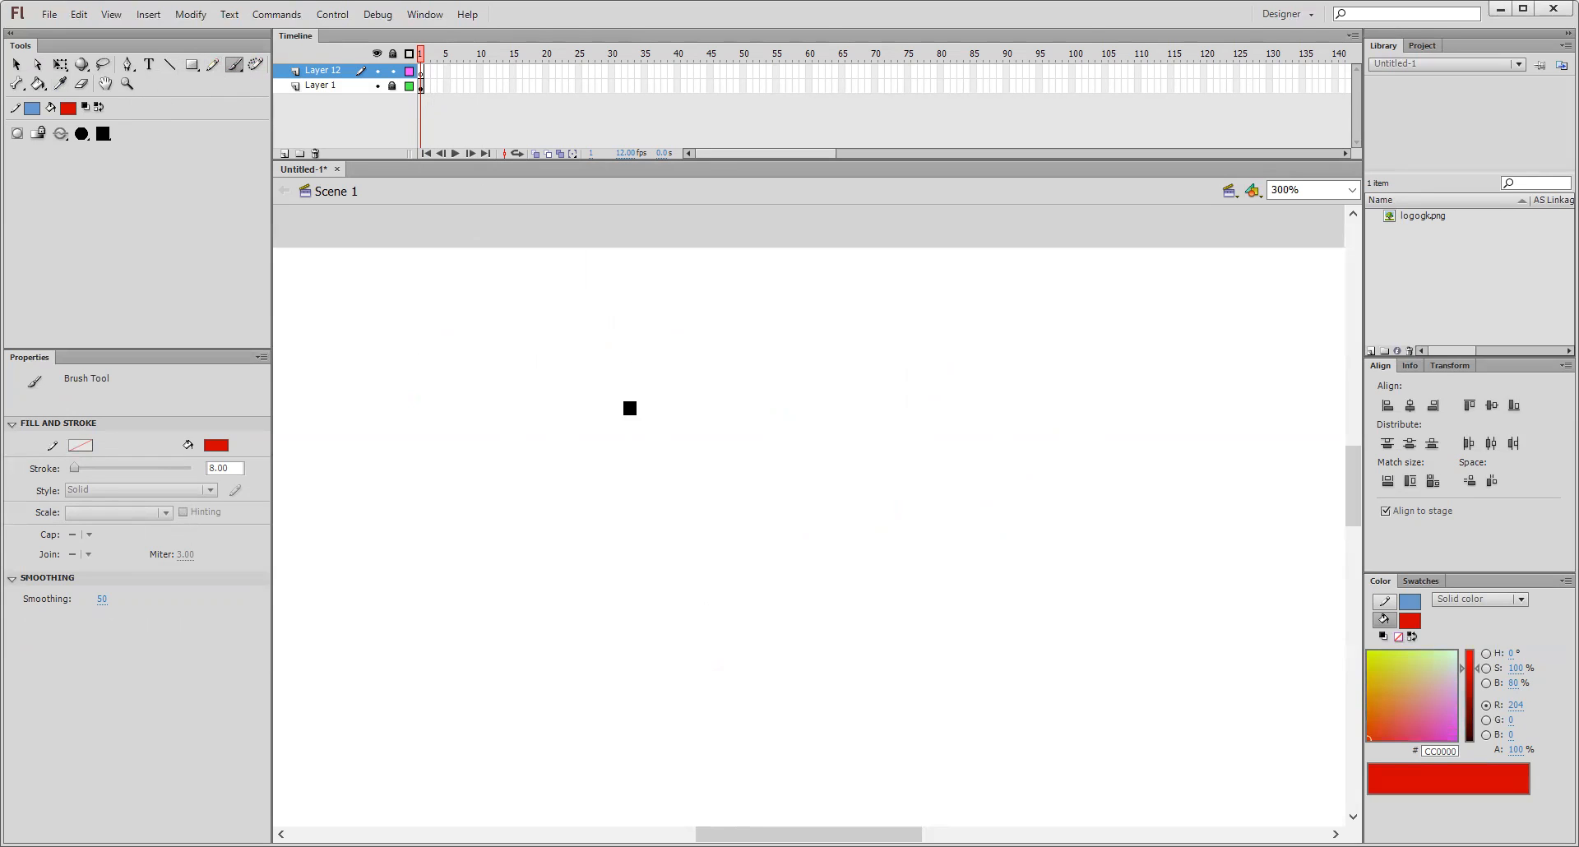
click(103, 133)
click(134, 133)
click(82, 134)
click(123, 144)
- Sketch a slanted rowing boat in thin red strokes on Layer 12, with its hull, rim and inner seats
mouse_move(580, 501)
mouse_down()
mouse_move(714, 570)
mouse_move(981, 481)
mouse_up()
drag(713, 568, 1080, 450)
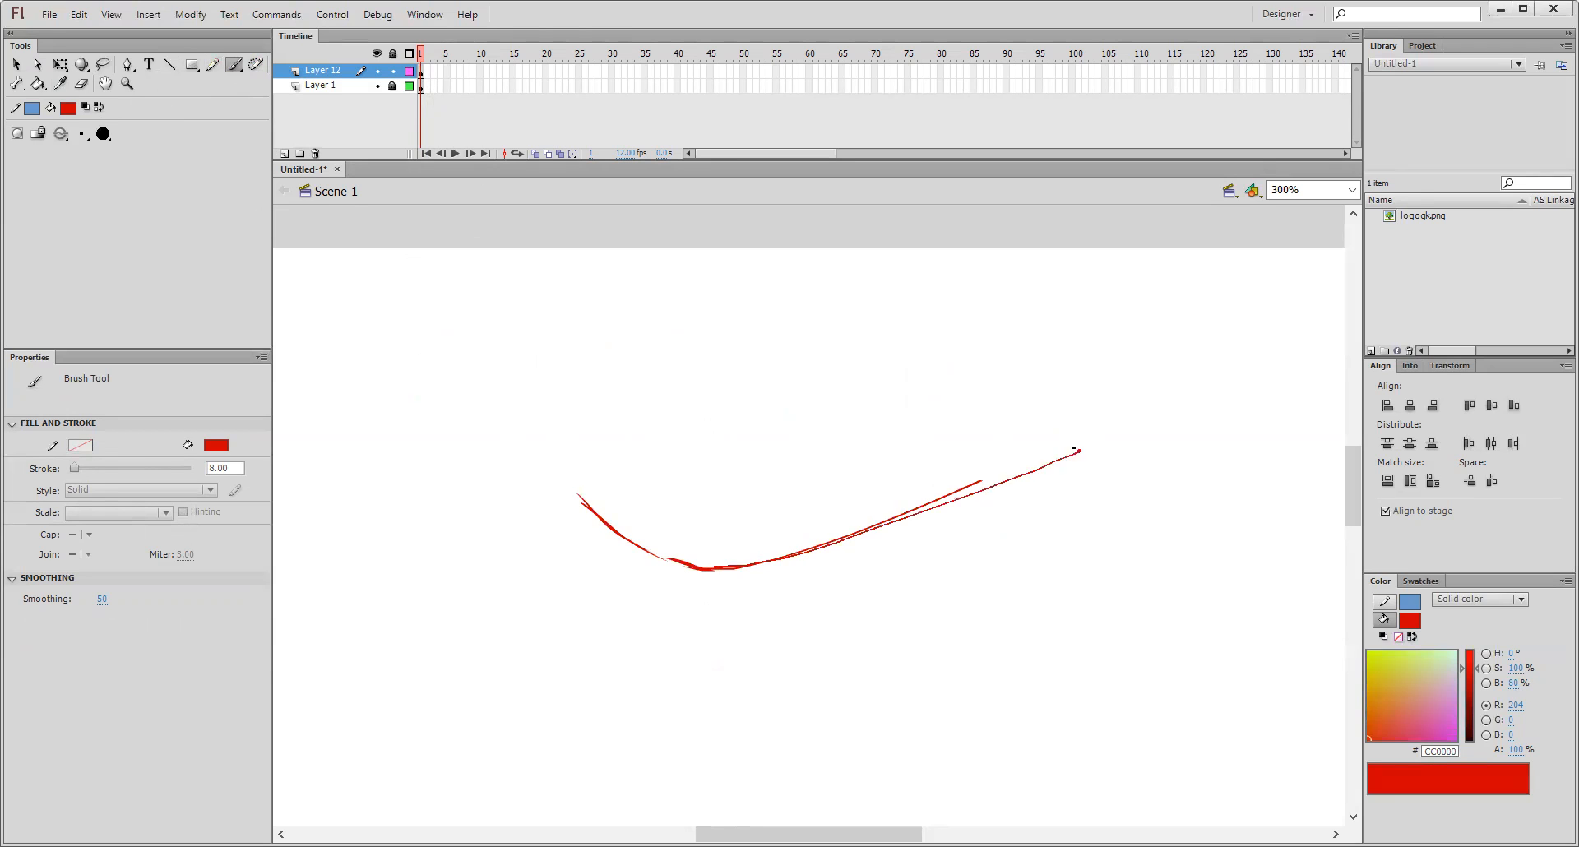
mouse_move(574, 485)
mouse_down()
mouse_move(1100, 349)
mouse_move(654, 482)
mouse_up()
drag(1115, 340, 705, 476)
drag(568, 477, 1050, 309)
drag(642, 447, 1077, 309)
mouse_move(565, 475)
mouse_down()
mouse_move(689, 429)
mouse_move(723, 453)
mouse_move(780, 449)
mouse_up()
drag(666, 444, 747, 465)
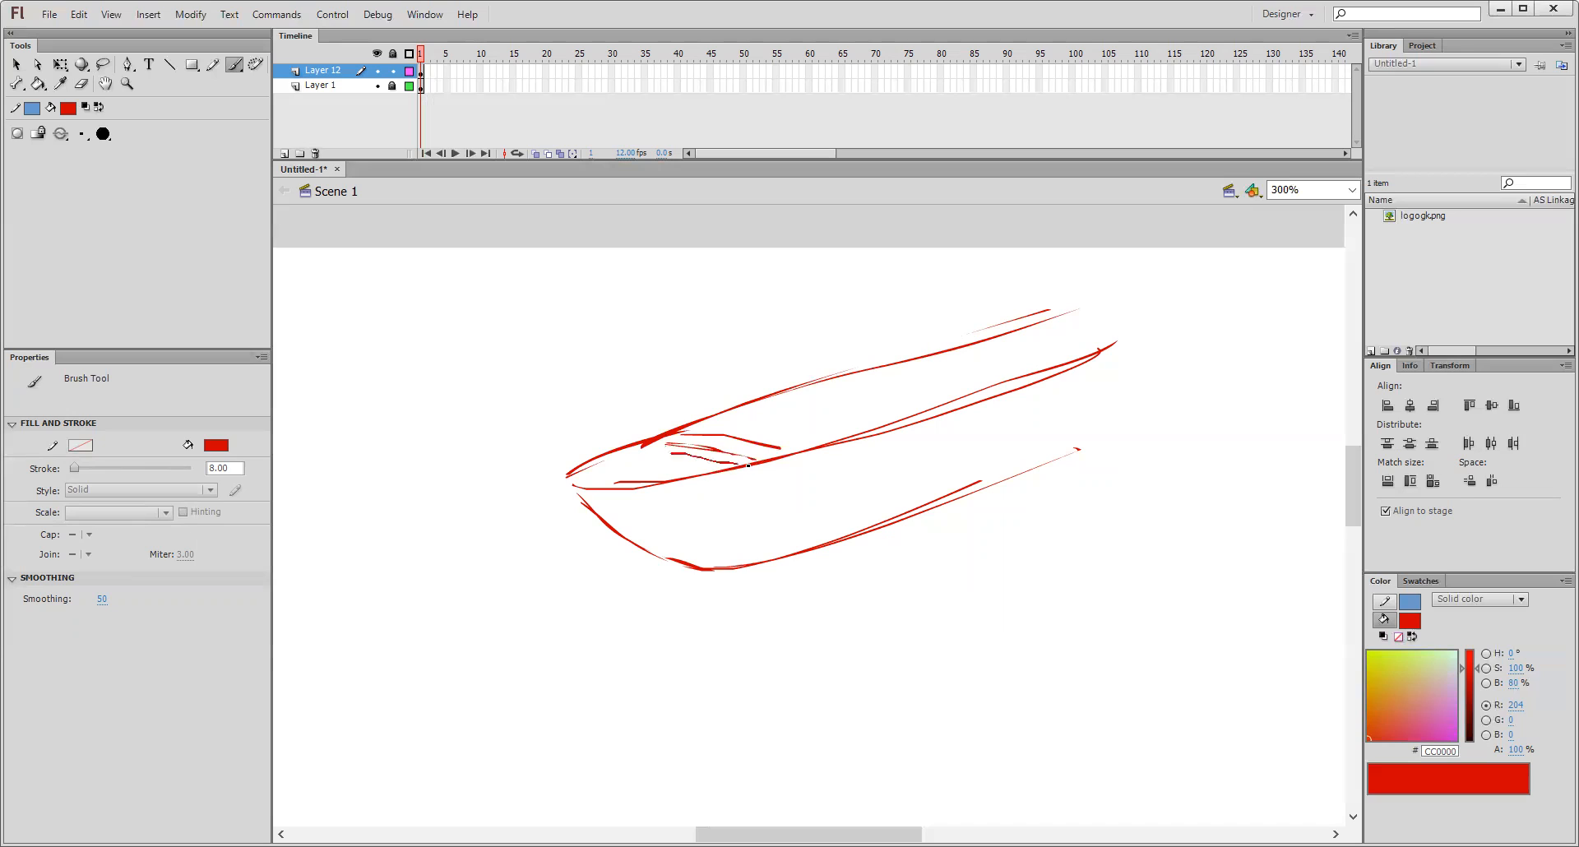
drag(614, 484, 668, 461)
drag(749, 428, 1114, 323)
mouse_move(1005, 345)
mouse_down()
mouse_move(1091, 359)
mouse_move(1134, 326)
mouse_up()
- Sketch wave lines around the boat and an oar reaching down from its rim into the water
drag(666, 562, 475, 644)
drag(628, 632, 1003, 478)
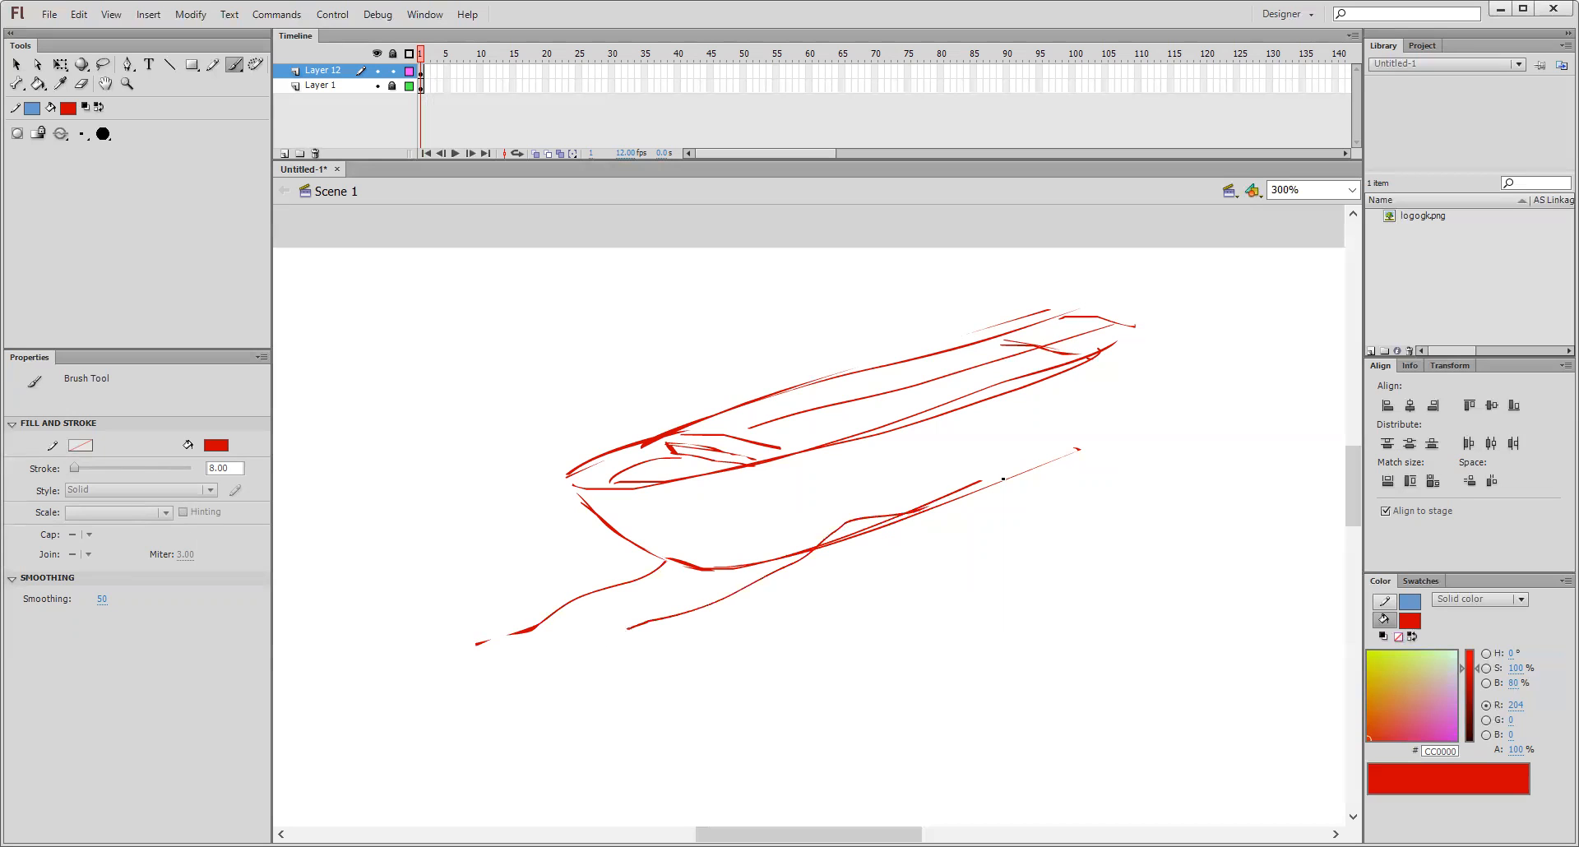
drag(928, 513, 1231, 405)
mouse_move(905, 423)
mouse_down()
mouse_move(938, 408)
mouse_move(901, 421)
mouse_move(917, 405)
mouse_move(1059, 695)
mouse_up()
mouse_move(941, 436)
mouse_down()
mouse_move(1102, 689)
mouse_move(1036, 744)
mouse_move(1057, 787)
mouse_up()
drag(1098, 670, 1229, 775)
mouse_move(1020, 810)
mouse_down()
mouse_move(1155, 777)
mouse_move(1301, 707)
mouse_up()
drag(1110, 753, 1285, 695)
drag(883, 647, 528, 739)
drag(615, 542, 335, 641)
- Complete the red sketch with the stern curve, hull shading, rim details and a reinforced bow edge
drag(708, 566, 852, 543)
mouse_move(1034, 322)
mouse_down()
mouse_move(1184, 294)
mouse_move(1090, 366)
mouse_move(1162, 320)
mouse_move(1118, 446)
mouse_up()
drag(1189, 315, 1113, 454)
mouse_move(1182, 333)
mouse_down()
mouse_move(1123, 393)
mouse_move(1179, 352)
mouse_move(1164, 385)
mouse_move(1116, 413)
mouse_up()
drag(1168, 378, 1067, 460)
drag(1161, 395, 1016, 475)
mouse_move(858, 369)
mouse_down()
mouse_move(895, 368)
mouse_move(867, 368)
mouse_up()
drag(765, 366, 863, 379)
mouse_move(704, 383)
mouse_down()
mouse_move(911, 324)
mouse_move(790, 352)
mouse_move(885, 324)
mouse_up()
drag(802, 392, 892, 371)
mouse_move(715, 434)
mouse_down()
mouse_move(728, 408)
mouse_move(852, 387)
mouse_up()
mouse_move(640, 448)
mouse_down()
mouse_move(611, 483)
mouse_move(698, 469)
mouse_up()
drag(692, 485, 707, 480)
drag(841, 486, 890, 481)
drag(680, 539, 934, 488)
drag(802, 536, 1119, 420)
mouse_move(1044, 452)
mouse_down()
mouse_move(1132, 411)
mouse_move(1138, 385)
mouse_up()
drag(1115, 391, 1159, 364)
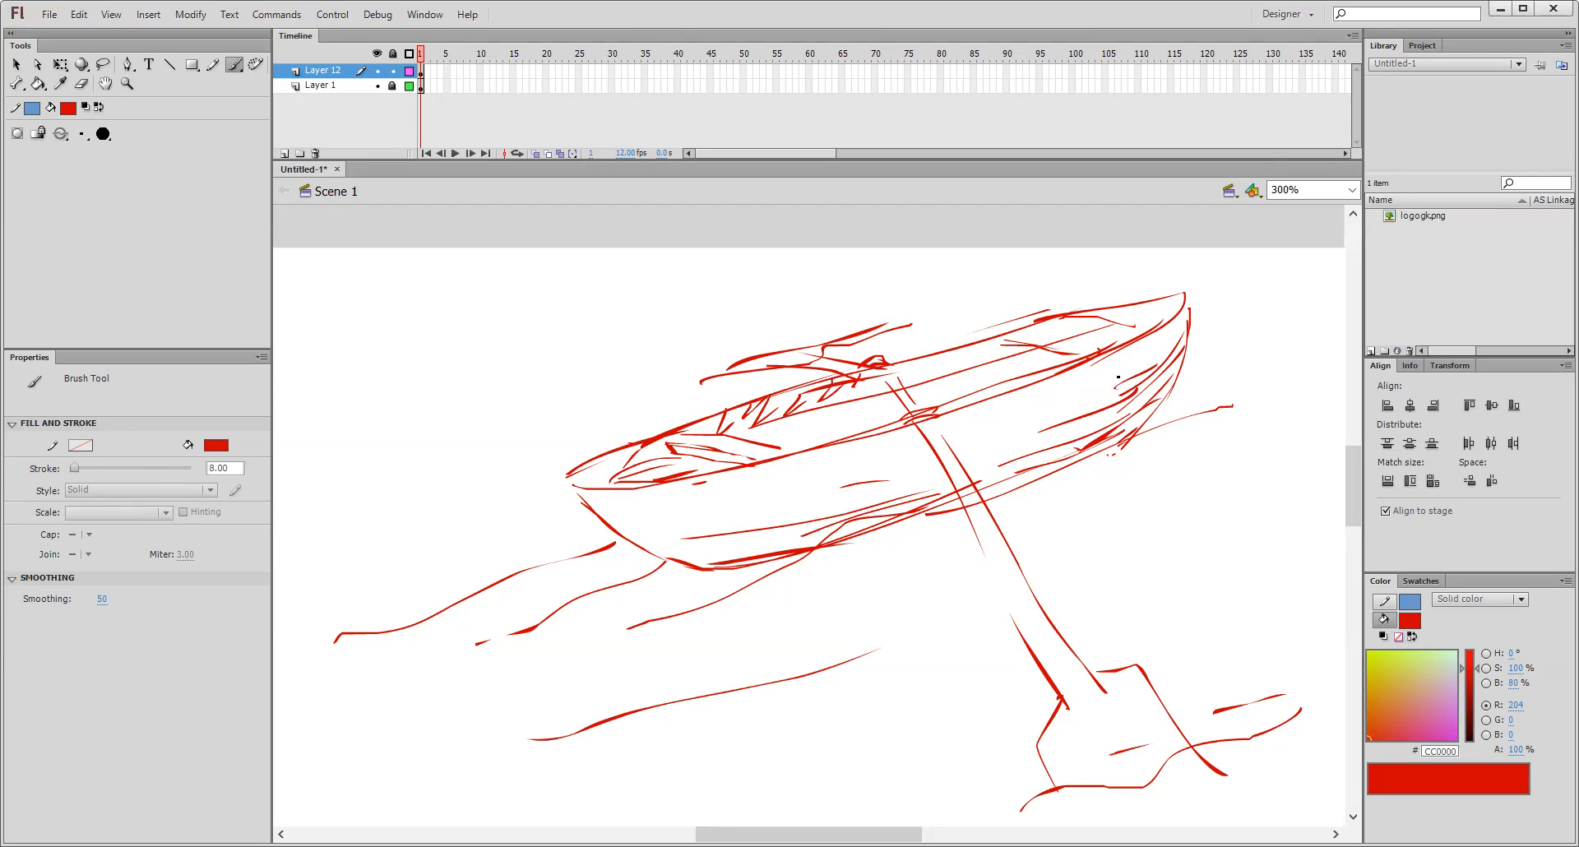
drag(568, 484, 616, 535)
- Add a new layer above the boat sketch, lock Layer 12, and make the new layer's first frame active
click(421, 73)
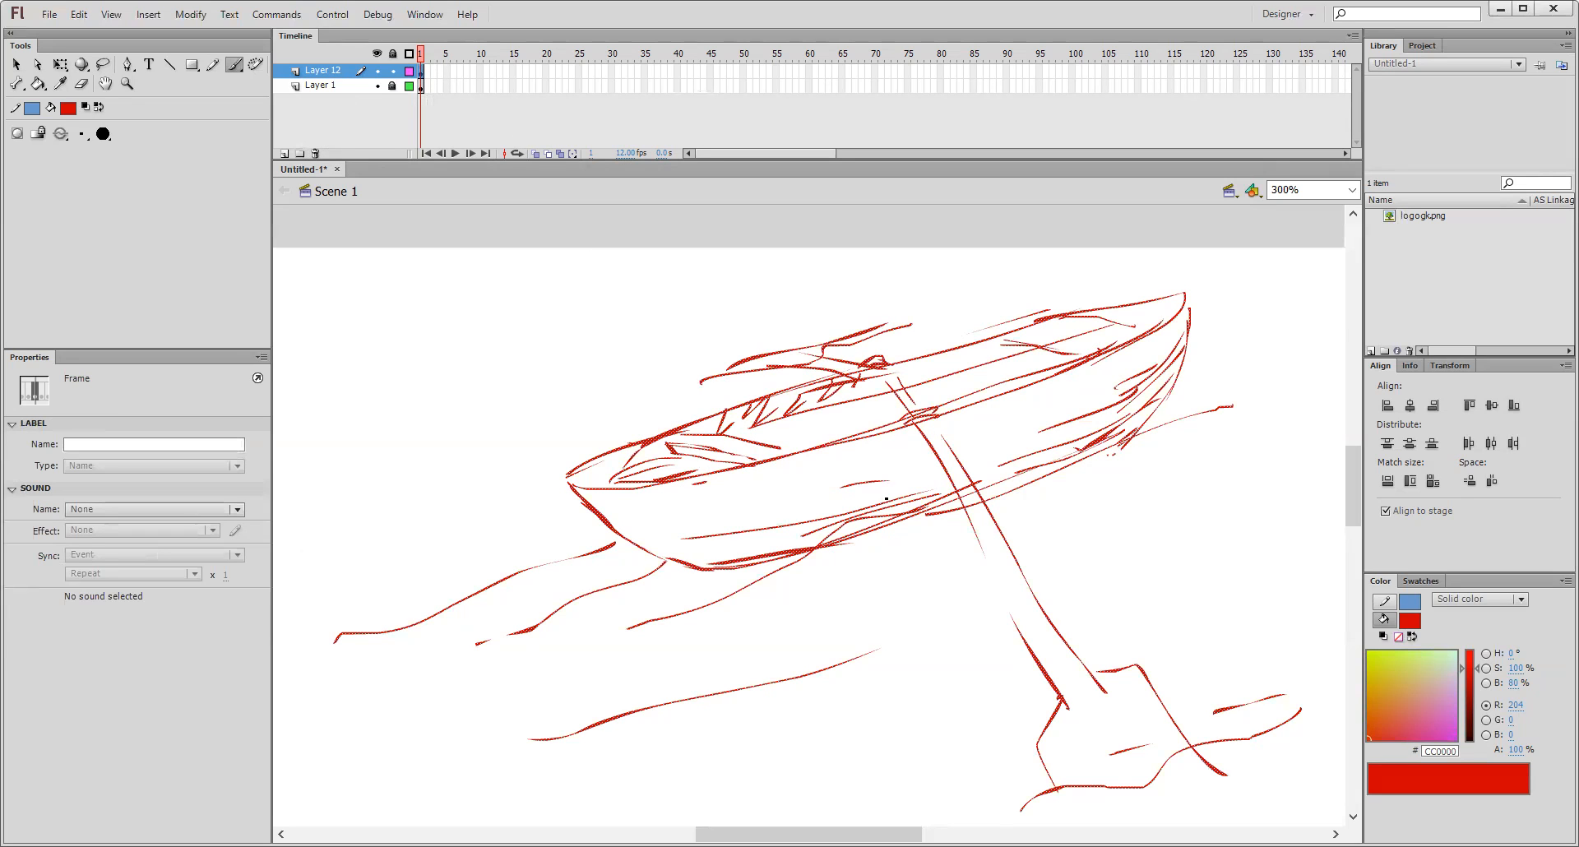
click(284, 153)
click(392, 85)
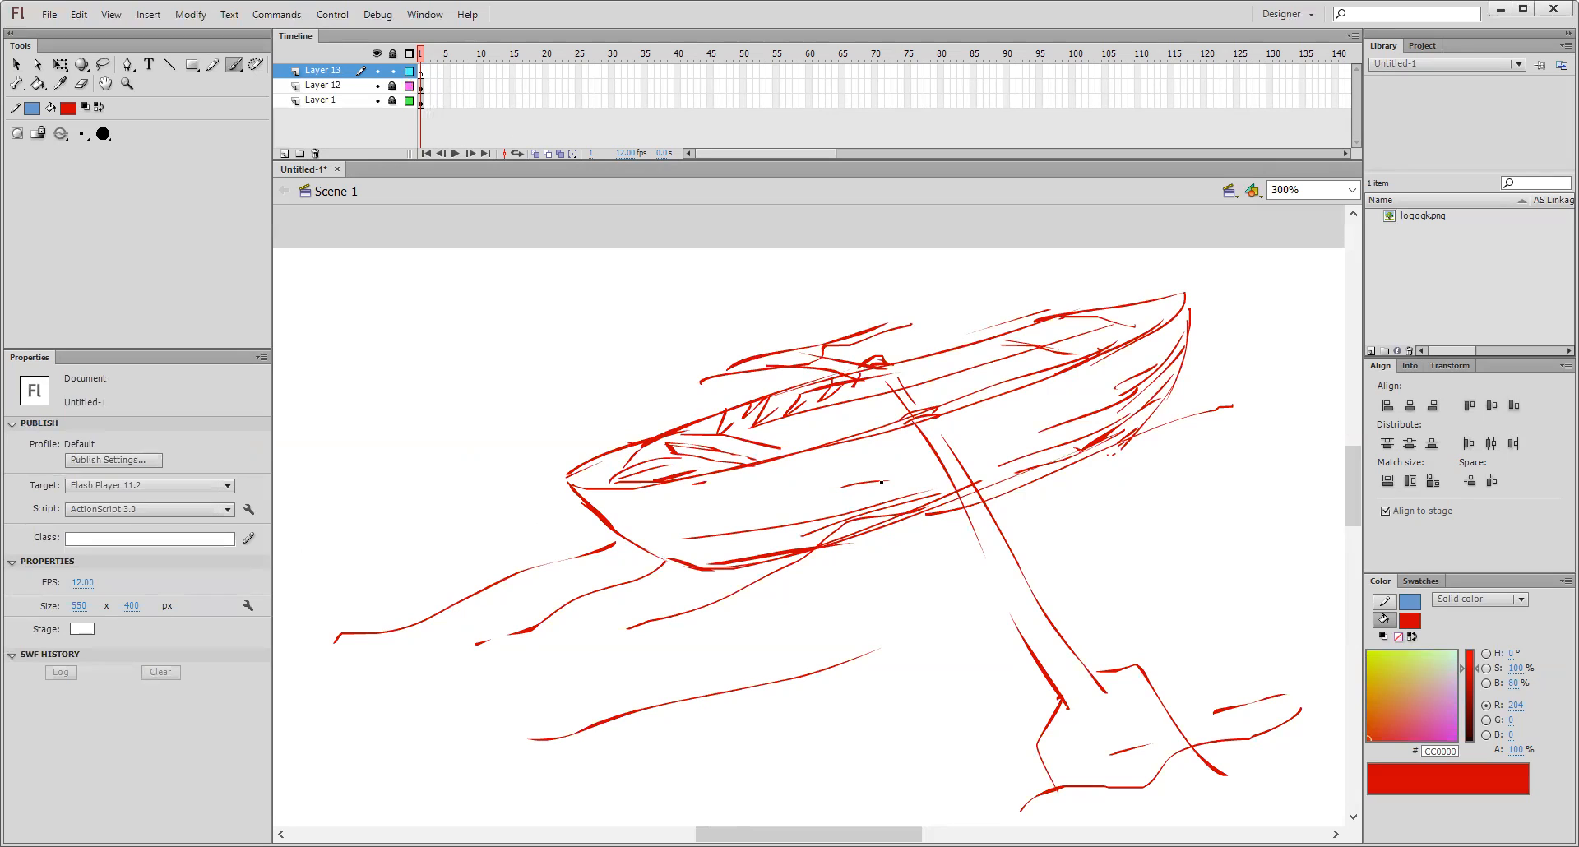
click(16, 65)
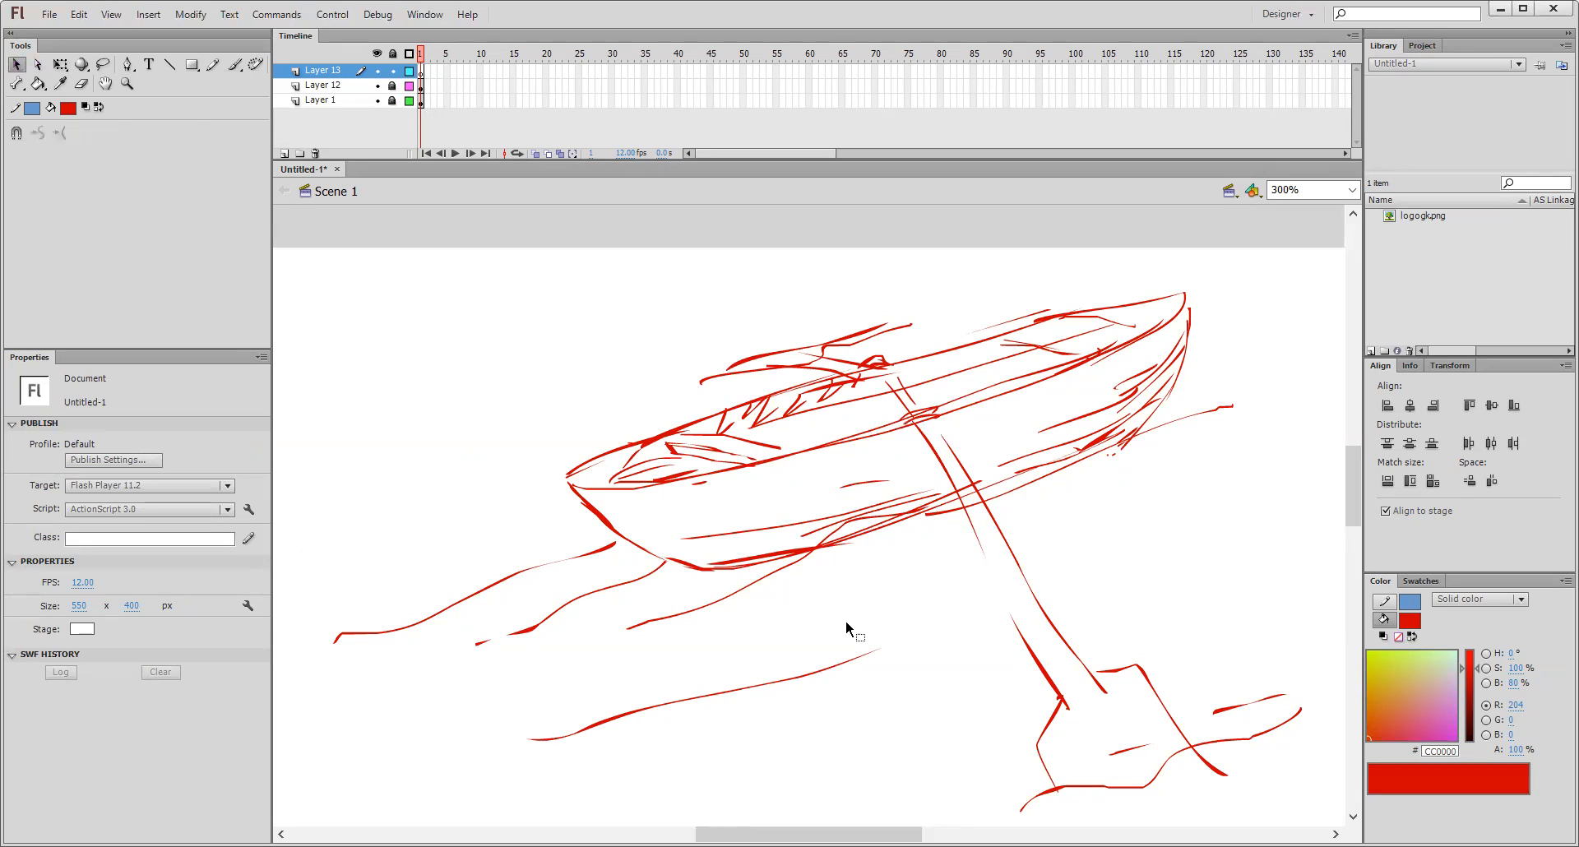
click(421, 72)
- Set the fill color to black and draw a straight line along the boat's upper rim from bow to stern on Layer 13
click(169, 64)
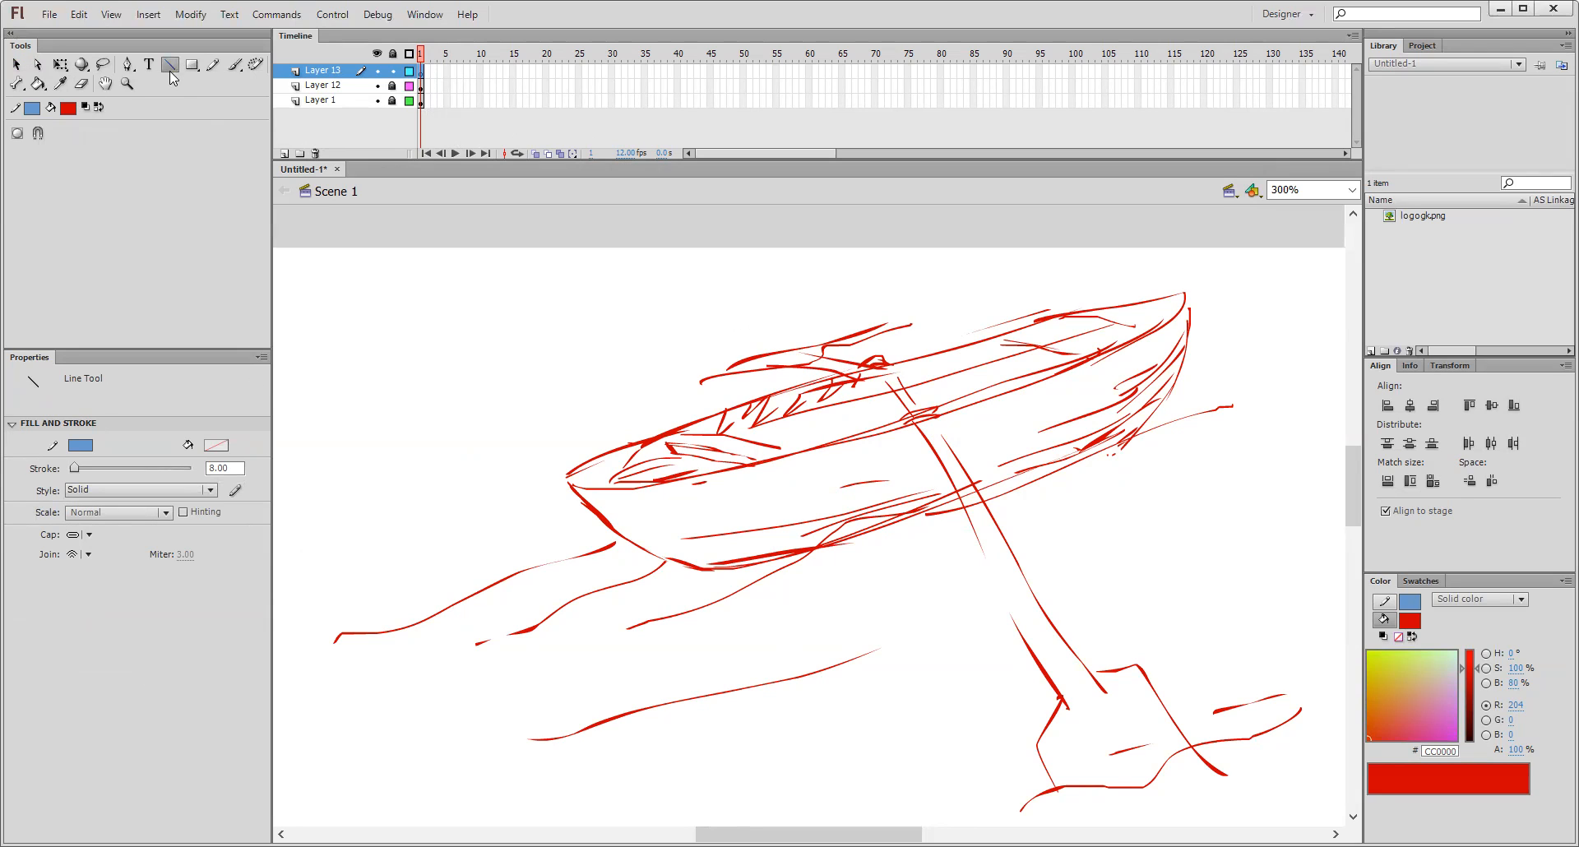
click(68, 108)
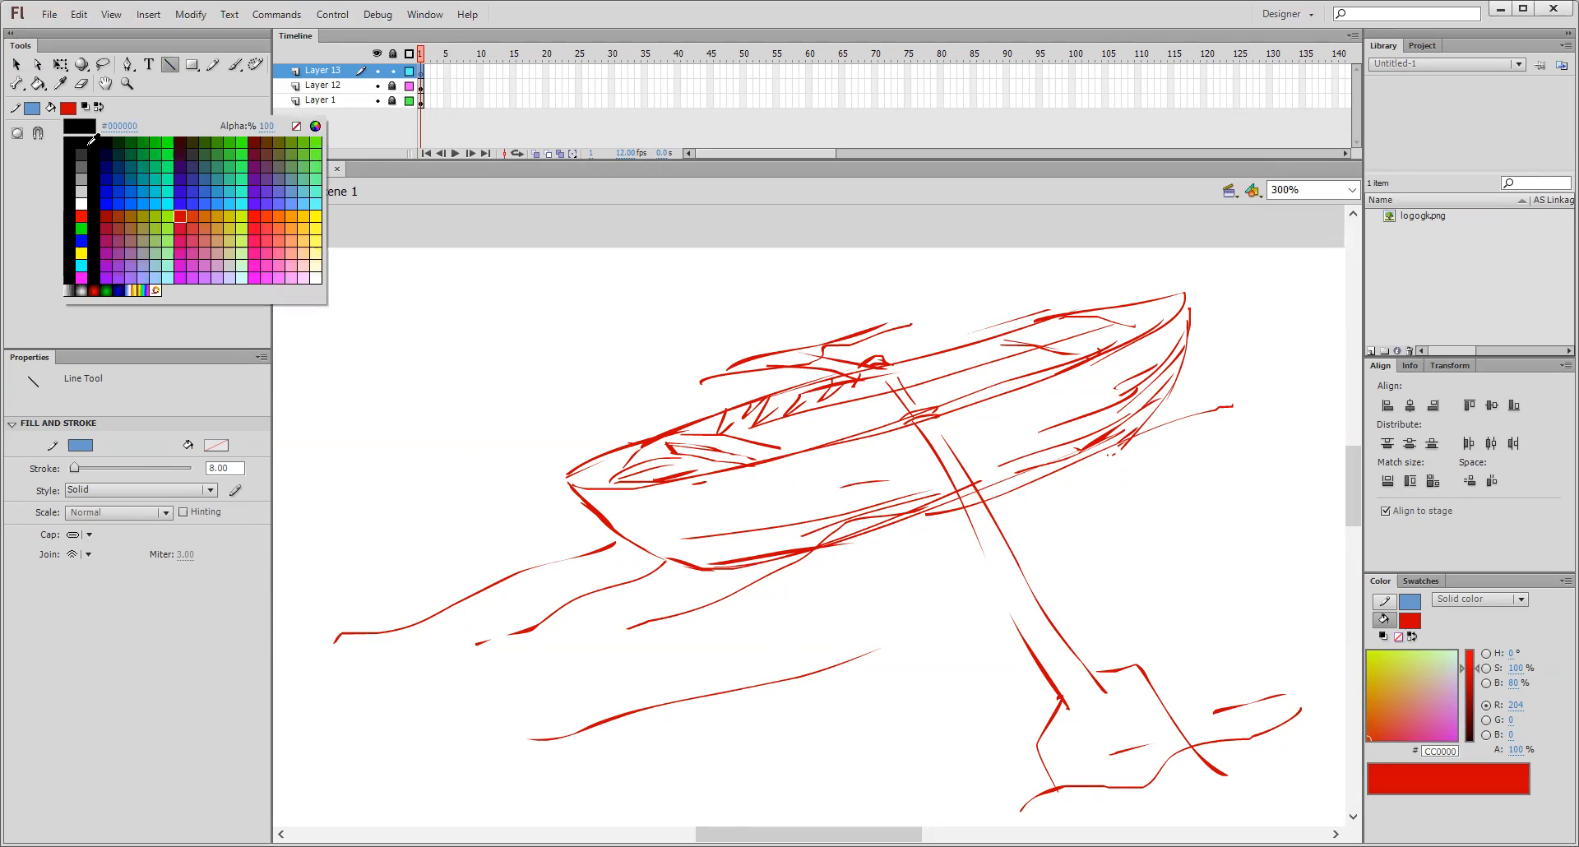
click(81, 141)
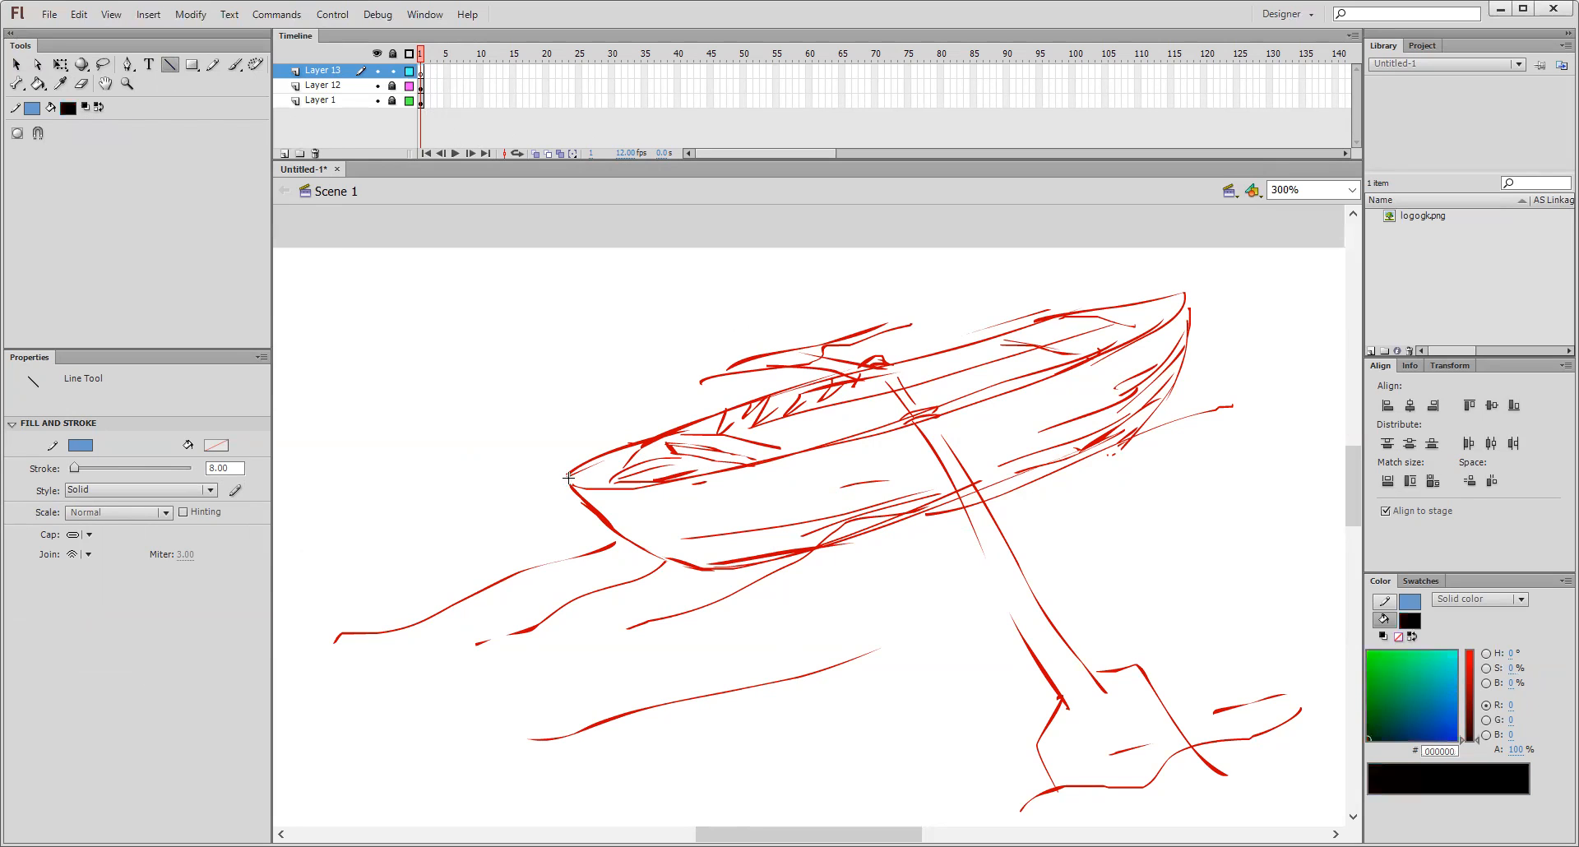
mouse_move(567, 477)
mouse_down()
mouse_move(1209, 290)
mouse_move(1181, 293)
mouse_up()
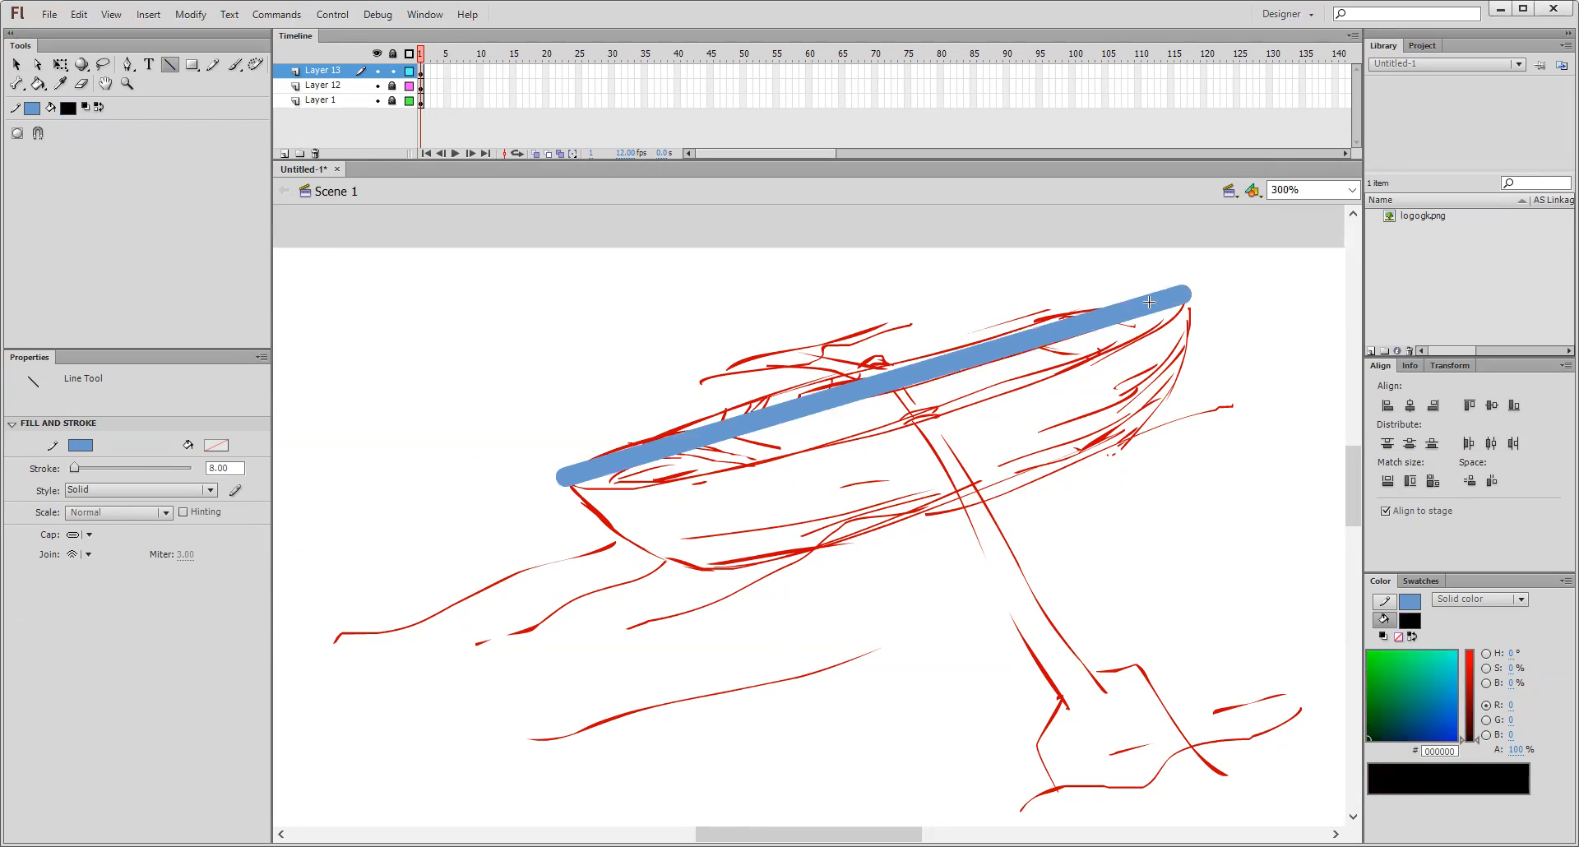
- Give the rim line a black stroke of size 3 and bend it upward to follow the sketched upper rim
ctrl+click(1033, 339)
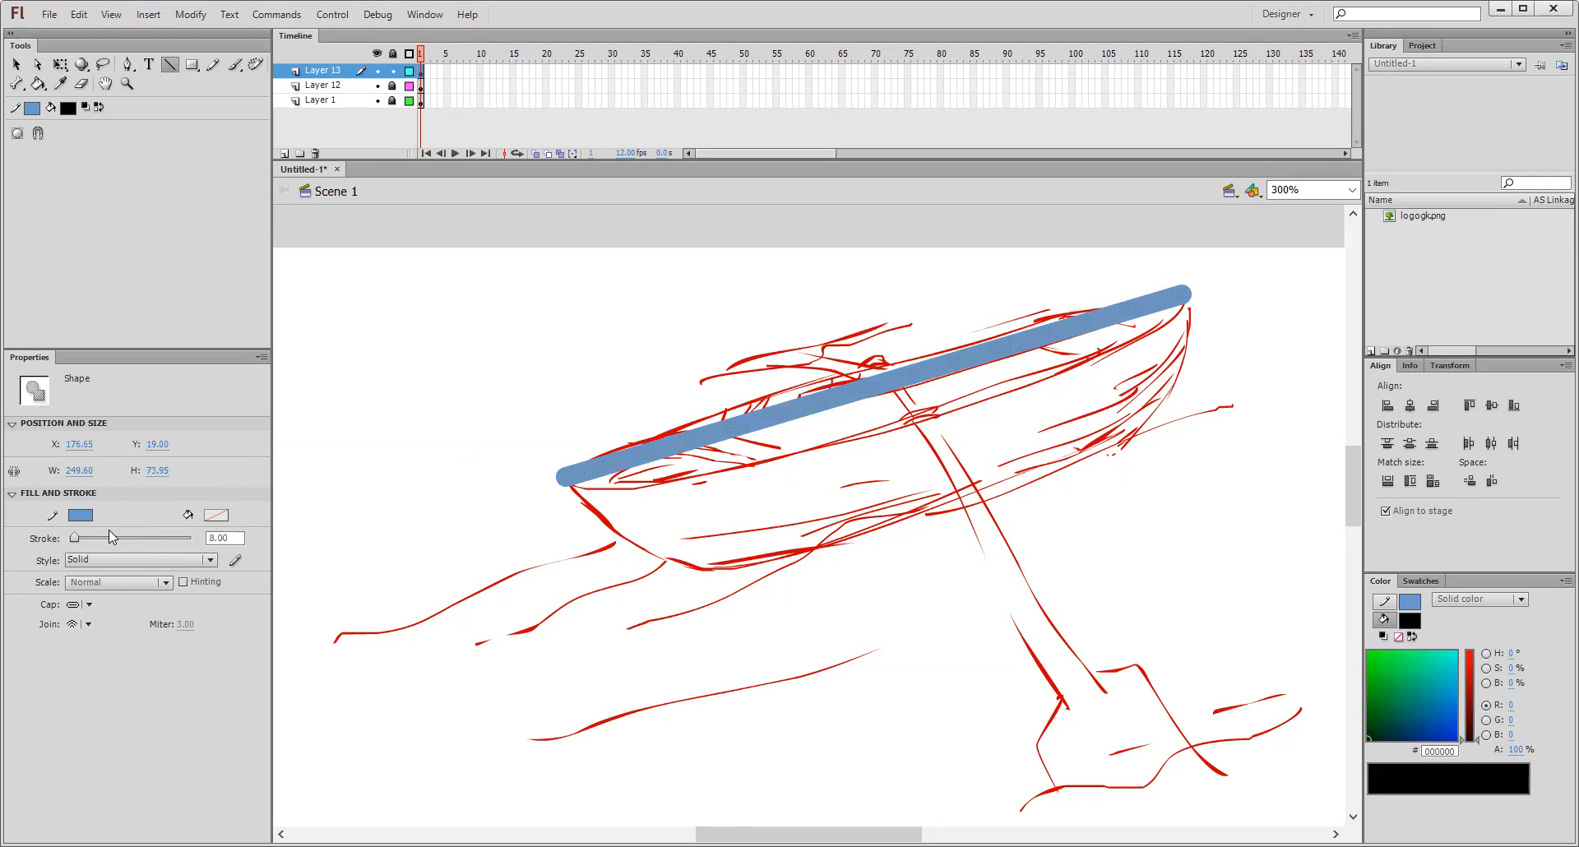
click(225, 535)
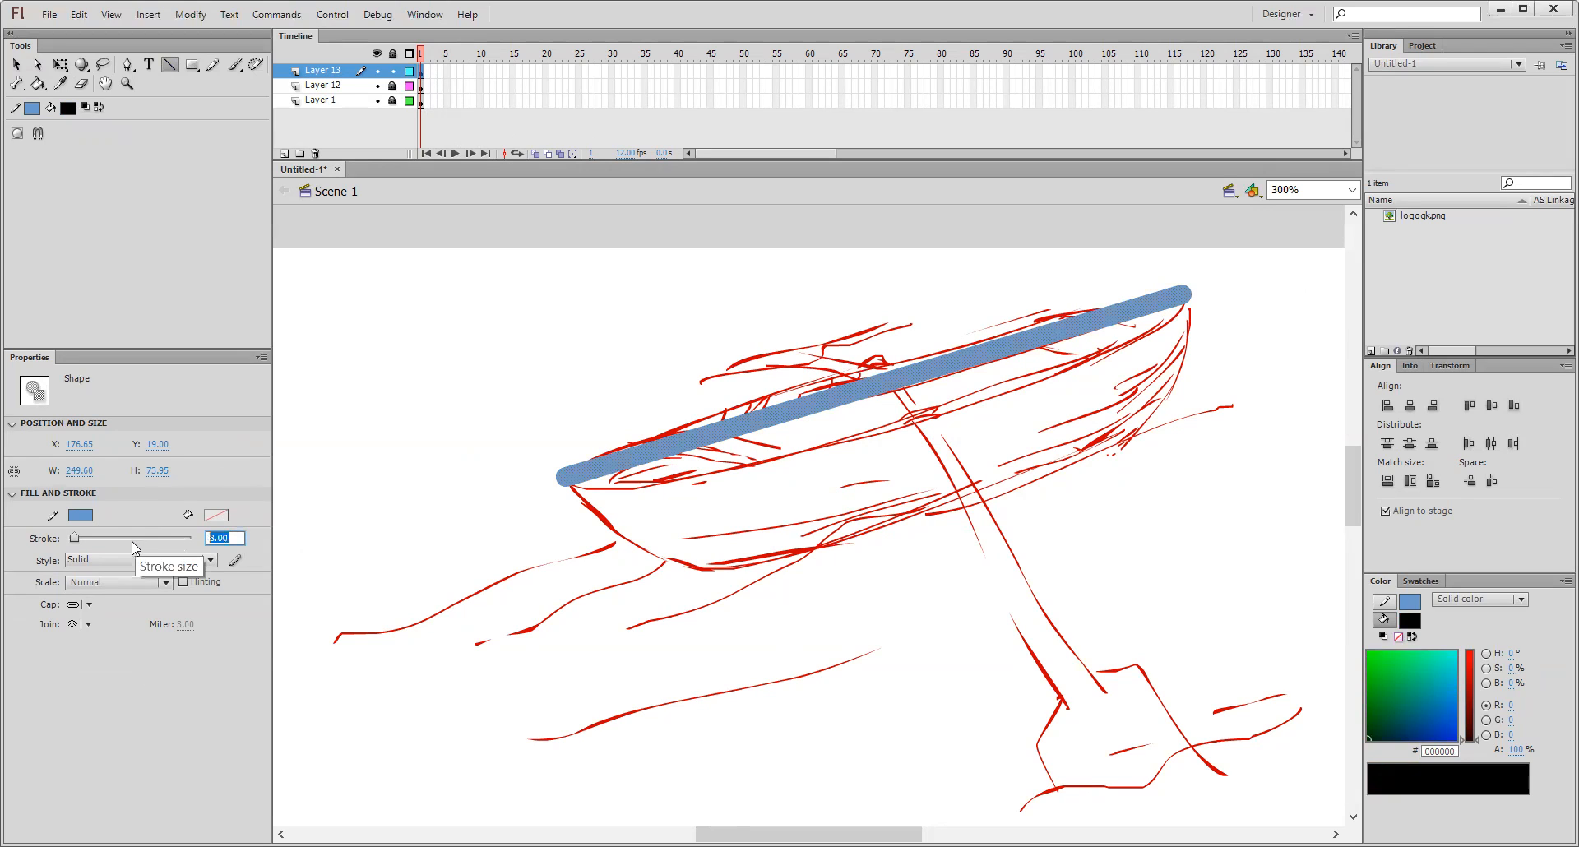
text(3)
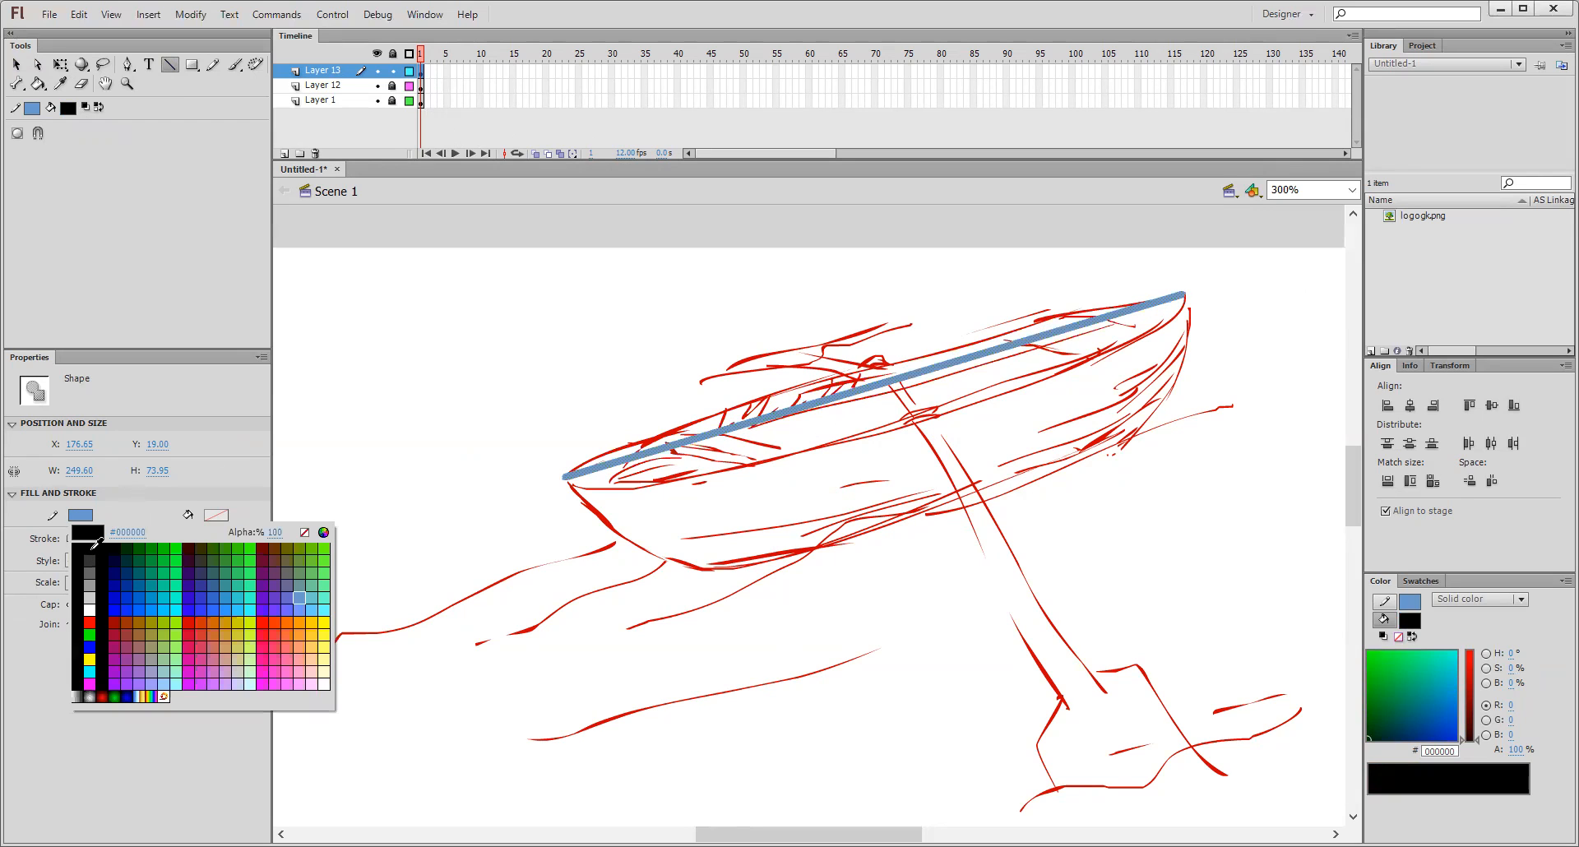
click(93, 545)
key(v)
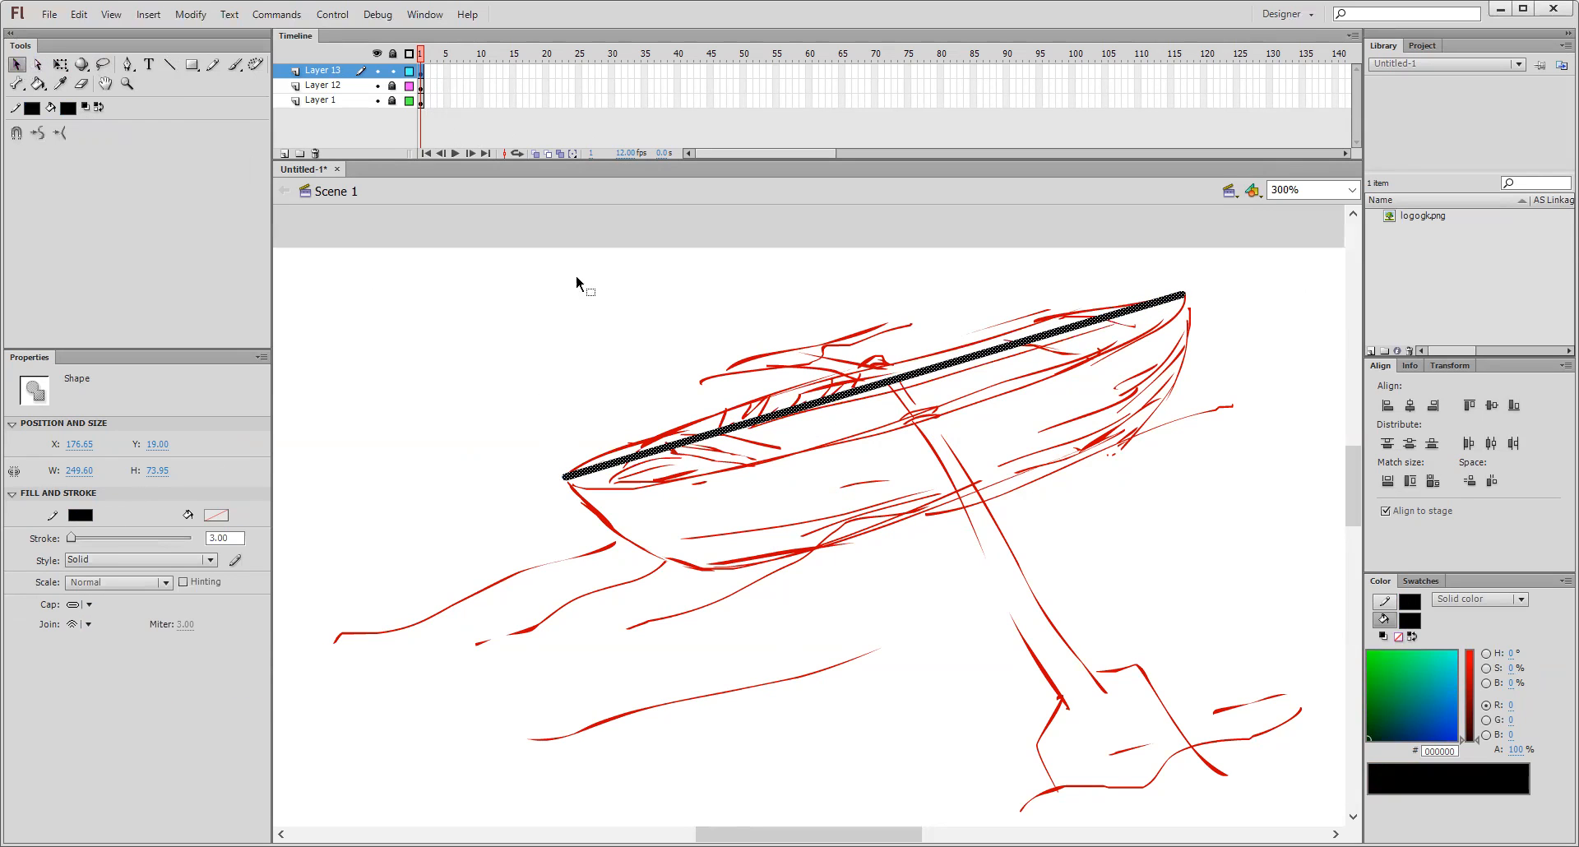
drag(904, 377, 894, 358)
- Trace the boat's lower rim from bow to stern with black lines curved to match the sketch
click(170, 64)
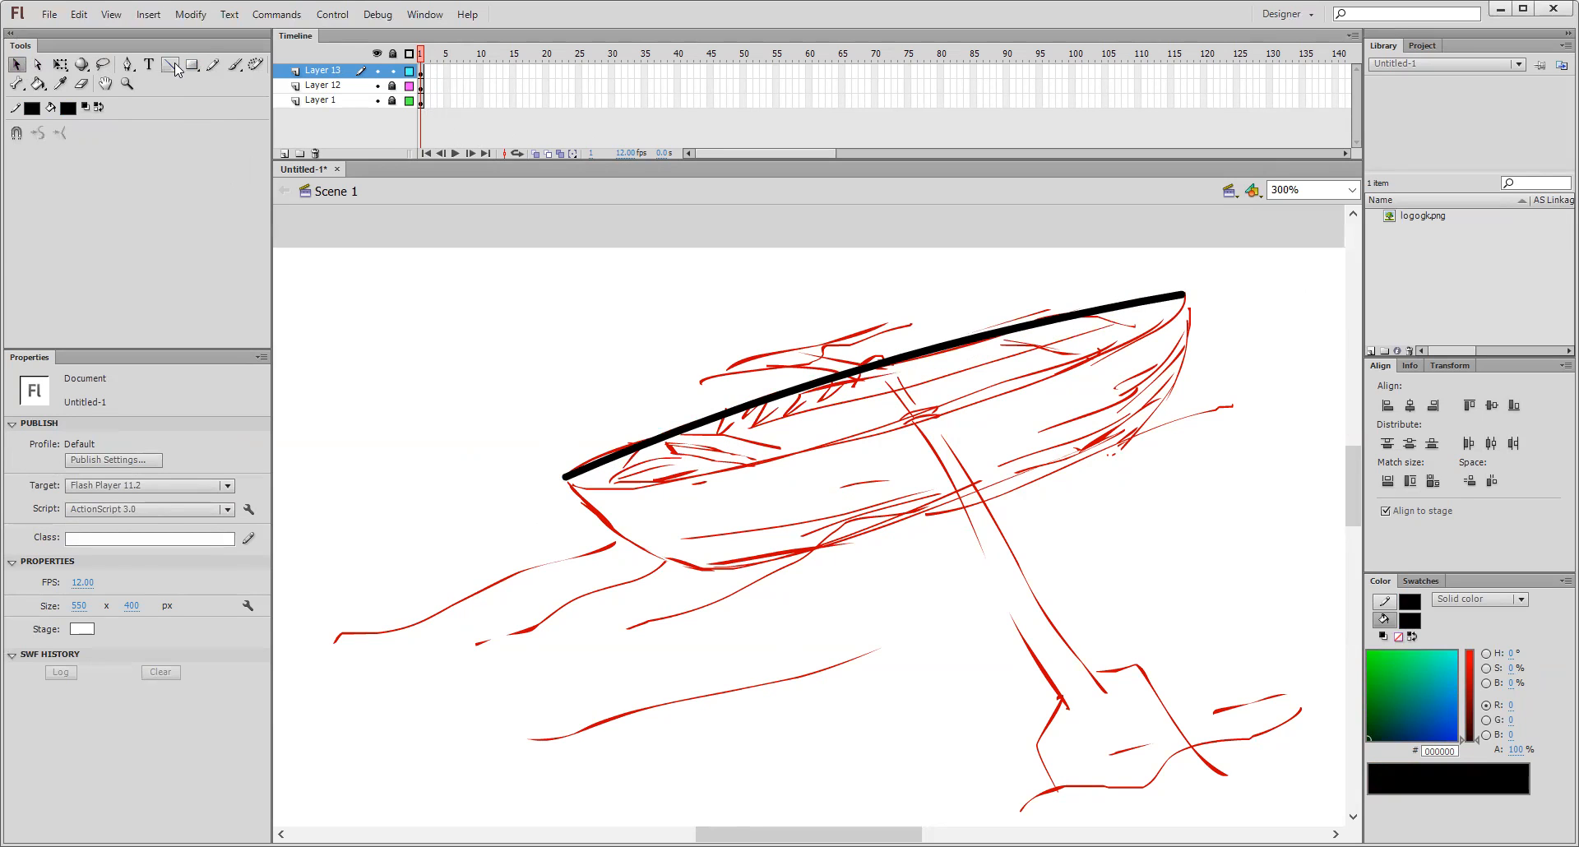
mouse_move(573, 477)
mouse_down()
mouse_move(869, 435)
mouse_move(606, 494)
mouse_up()
drag(841, 440, 1183, 296)
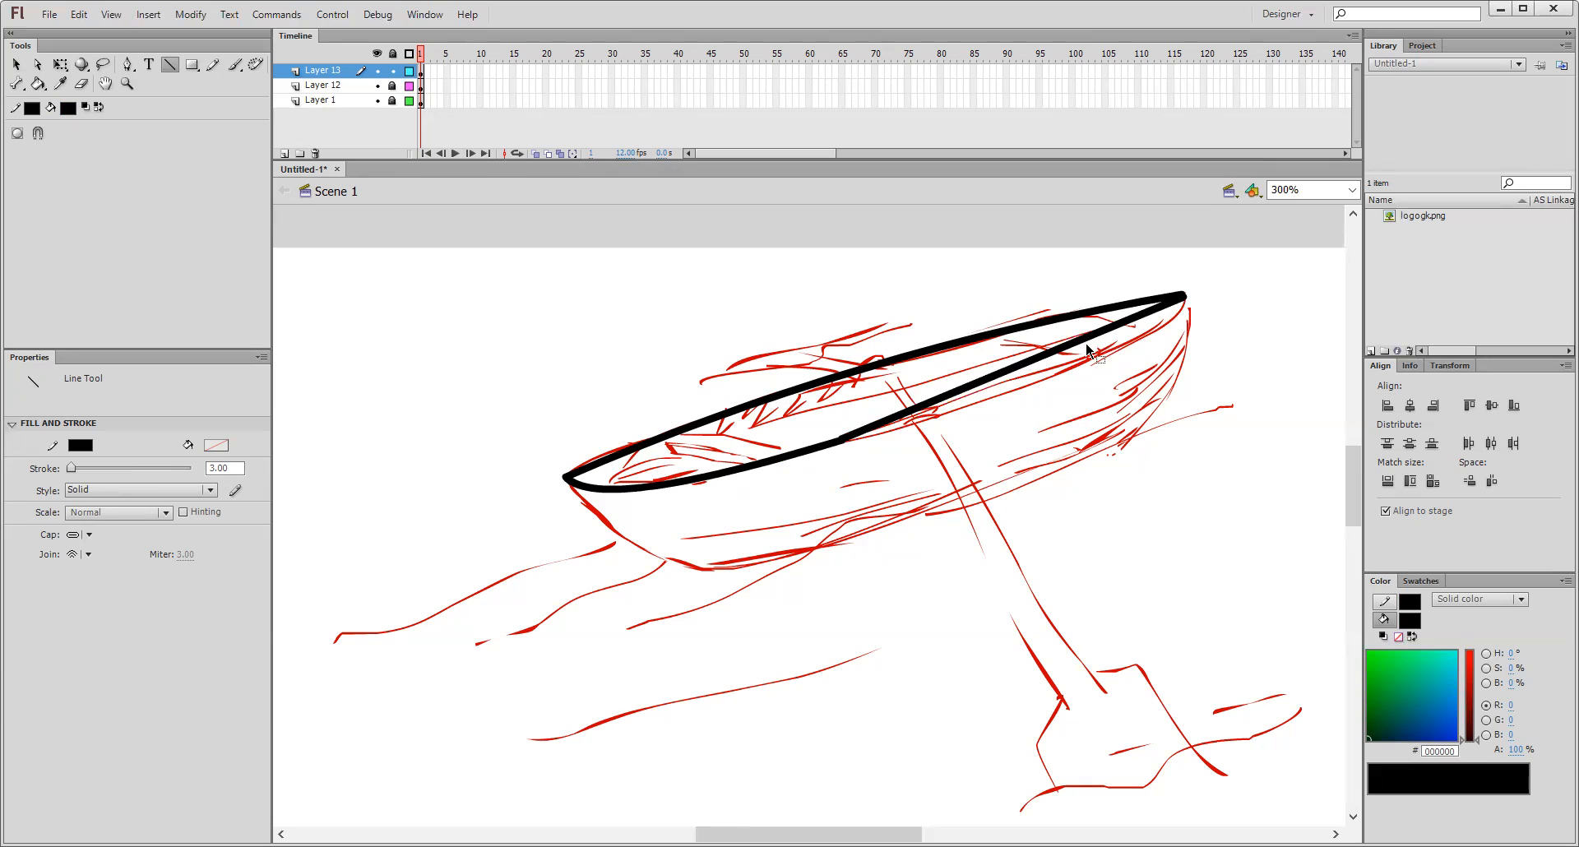
drag(1081, 344, 1128, 353)
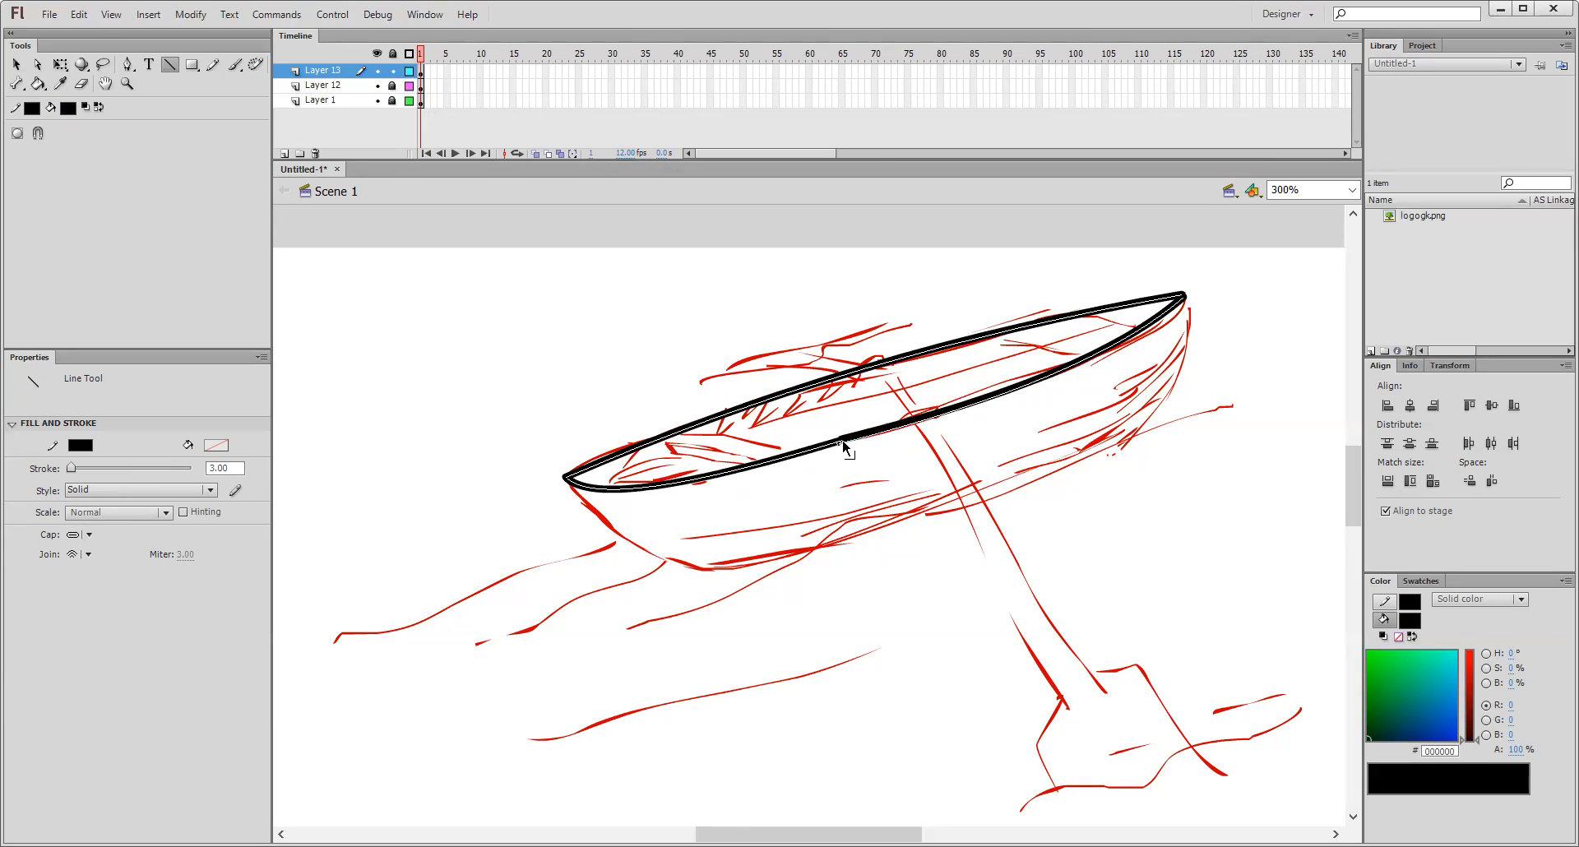
mouse_move(568, 479)
mouse_down()
mouse_move(749, 557)
mouse_move(661, 555)
mouse_up()
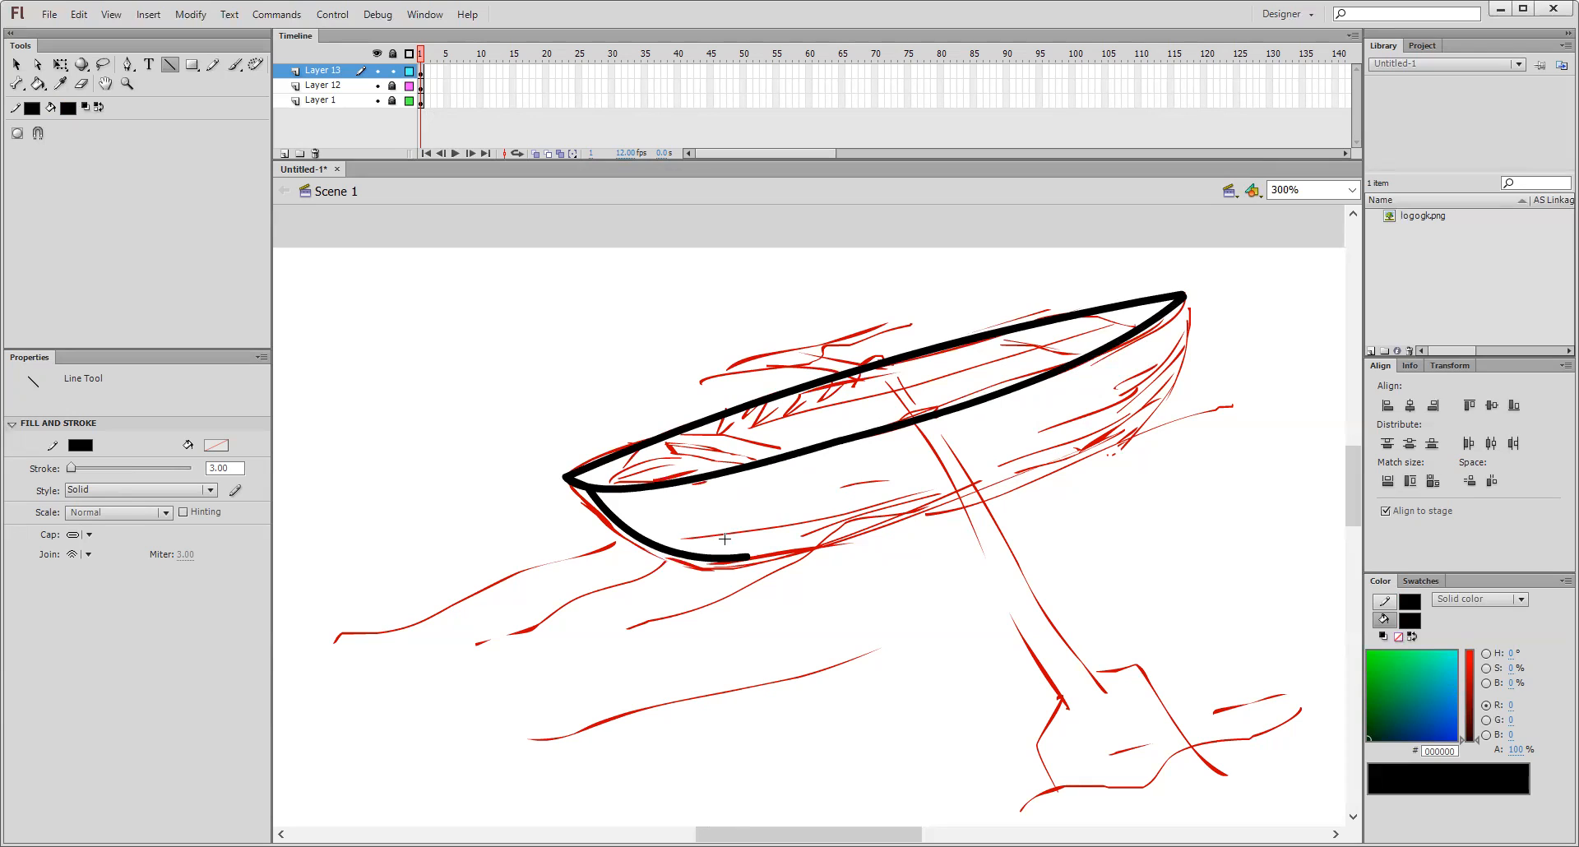
key(ctrl+z)
key(ctrl+z)
- Trace the hull's bow and stern edges with black lines curved down to the waterline
mouse_move(632, 546)
mouse_down()
mouse_move(598, 522)
mouse_move(769, 569)
mouse_move(670, 569)
mouse_up()
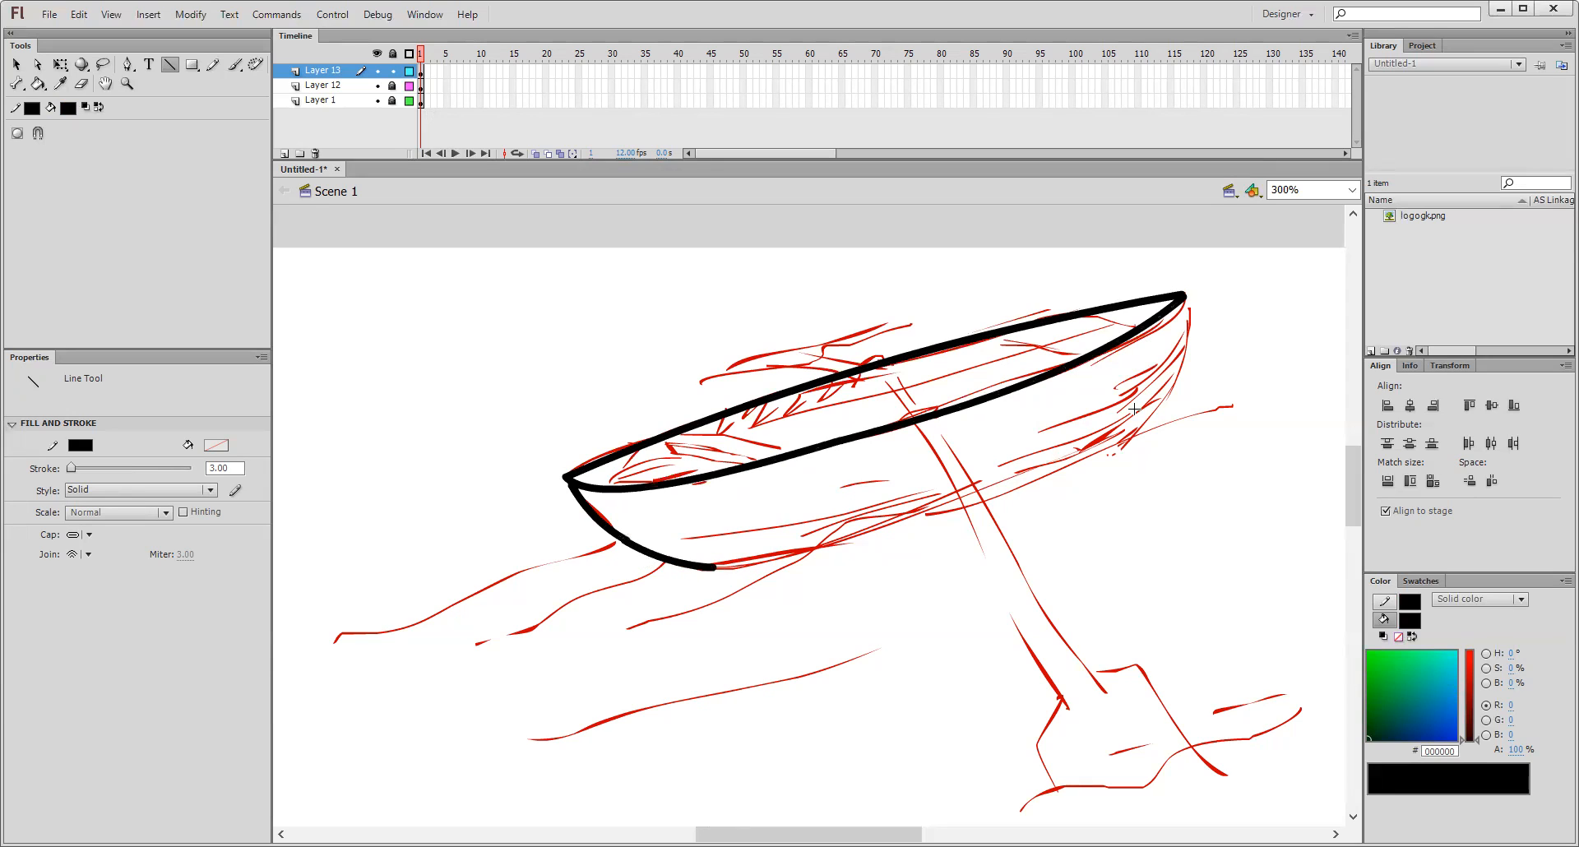
drag(1181, 296, 1120, 441)
drag(1151, 383, 1122, 444)
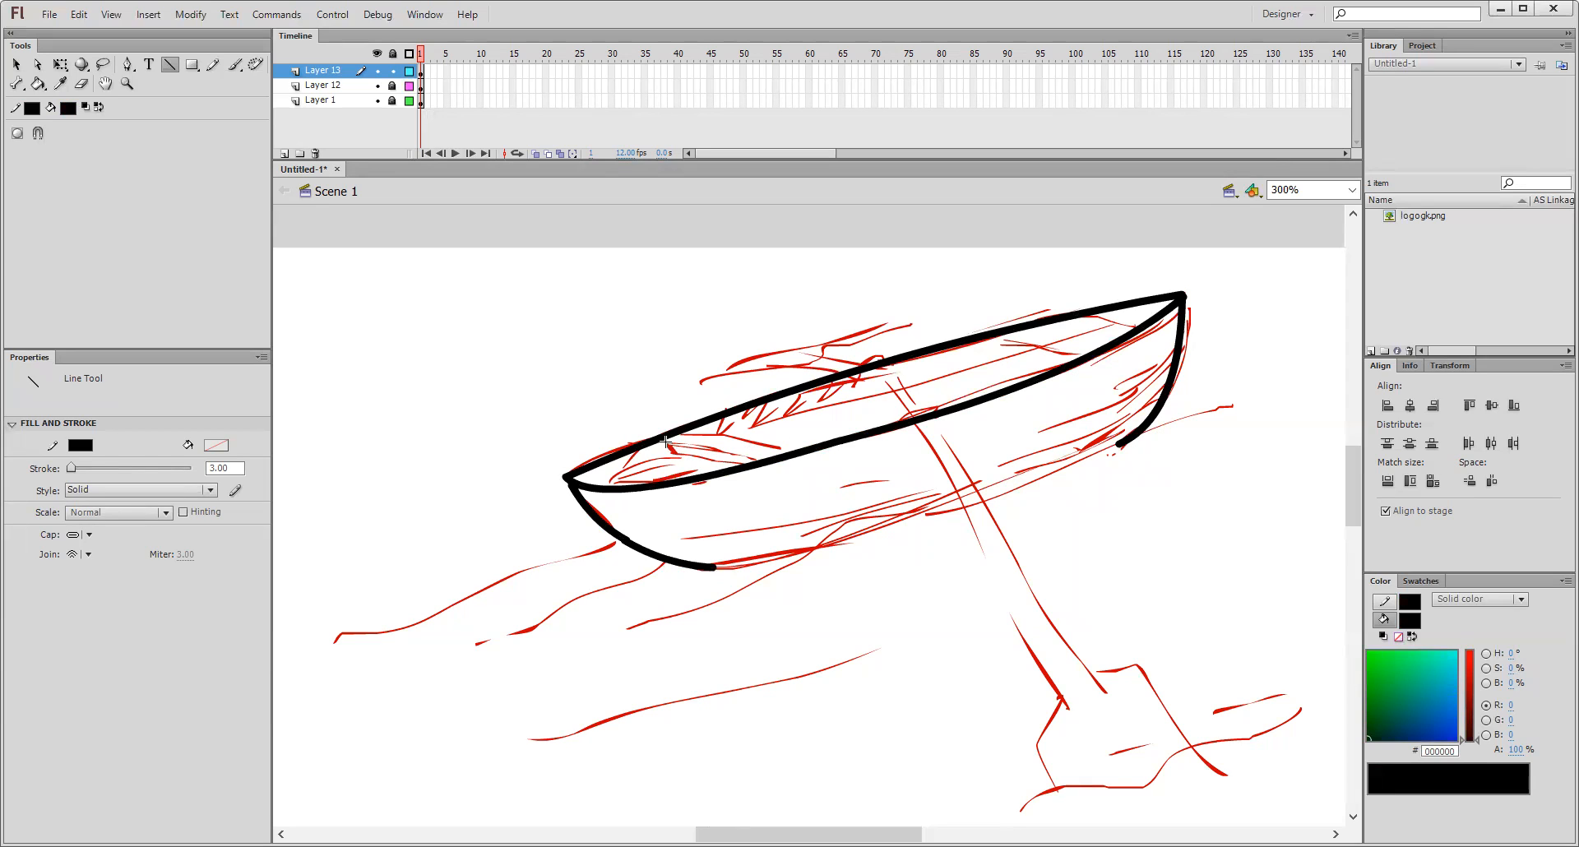
- Draw the seats and inner edges at both ends of the boat with straight black lines
drag(712, 452, 799, 450)
mouse_move(670, 443)
mouse_down()
mouse_move(693, 430)
mouse_move(735, 465)
mouse_up()
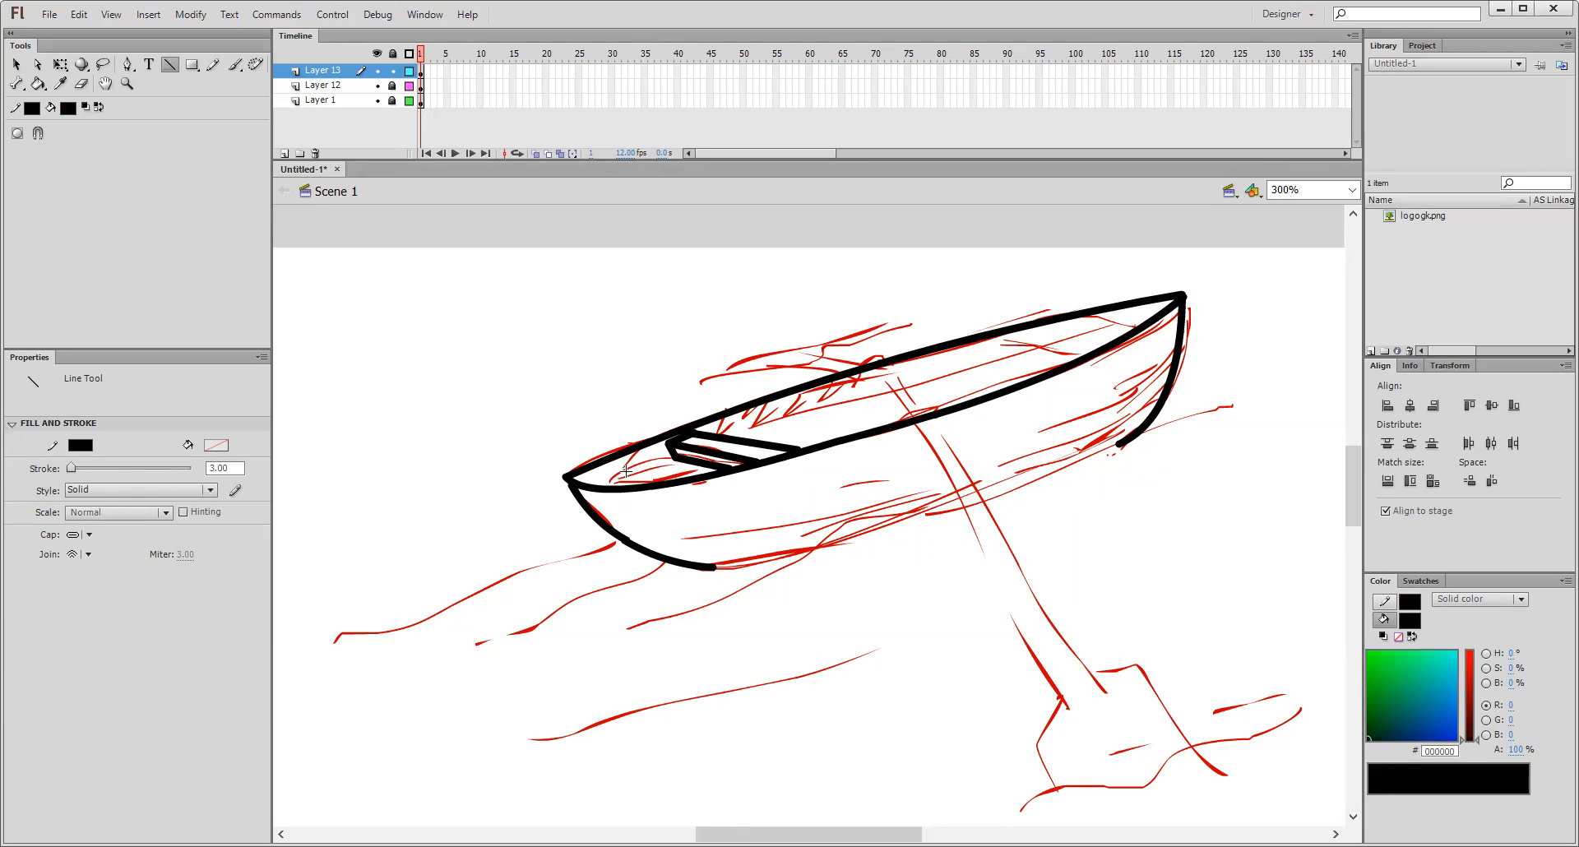
drag(591, 484, 676, 458)
mouse_move(1052, 340)
mouse_down()
mouse_move(1098, 313)
mouse_move(1141, 327)
mouse_up()
drag(1011, 343, 1080, 358)
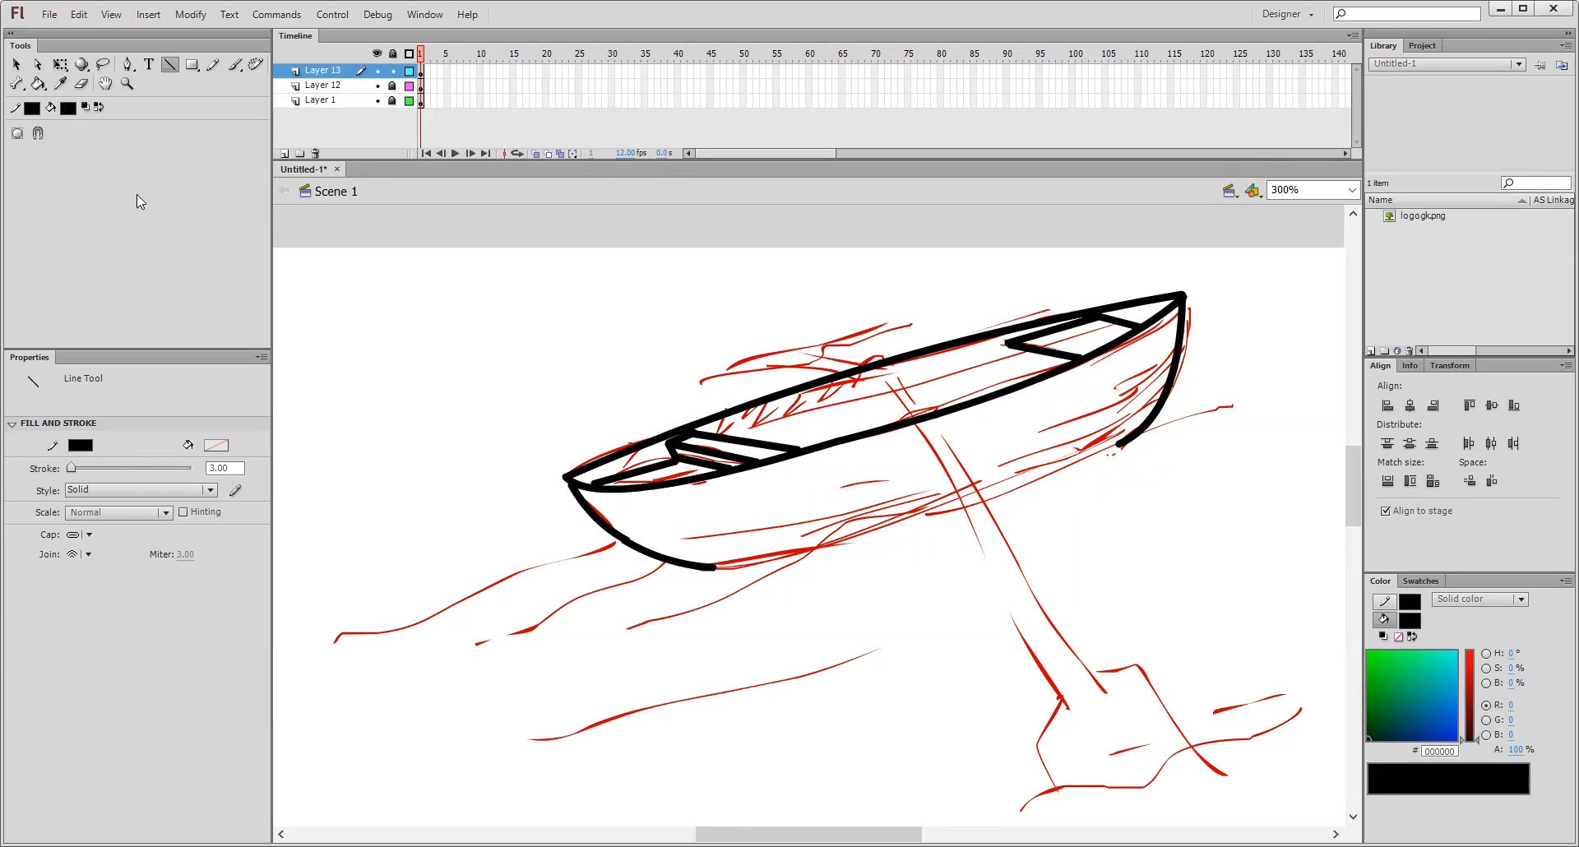
- Set the fill colour to #CC6600 and close the hull's bottom with a black line curved along the sketched waterline
click(72, 111)
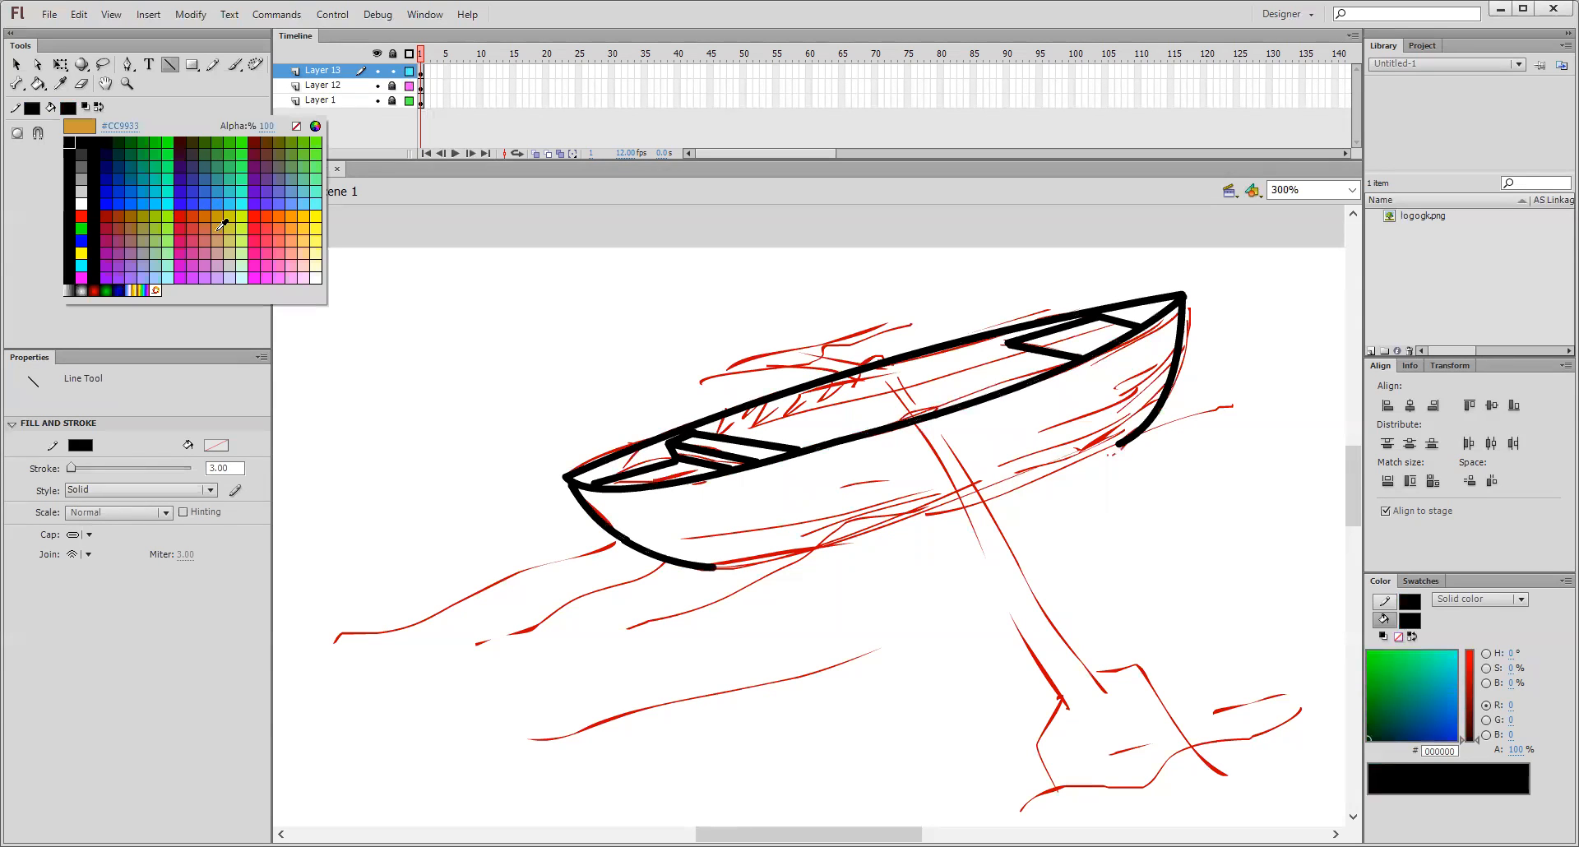
click(213, 212)
click(38, 83)
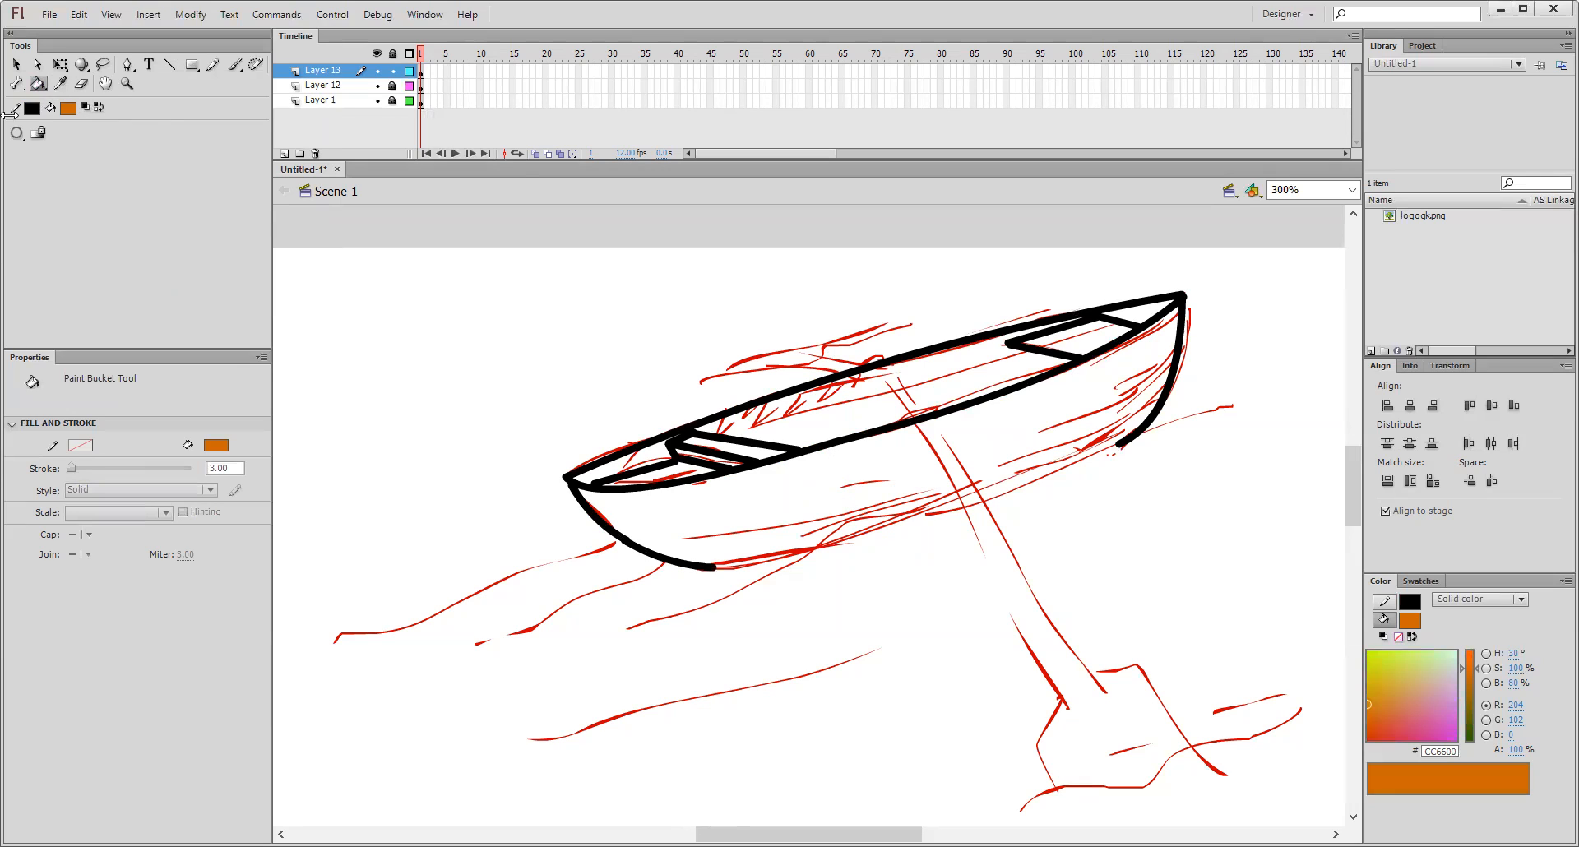
click(170, 65)
drag(714, 566, 1122, 443)
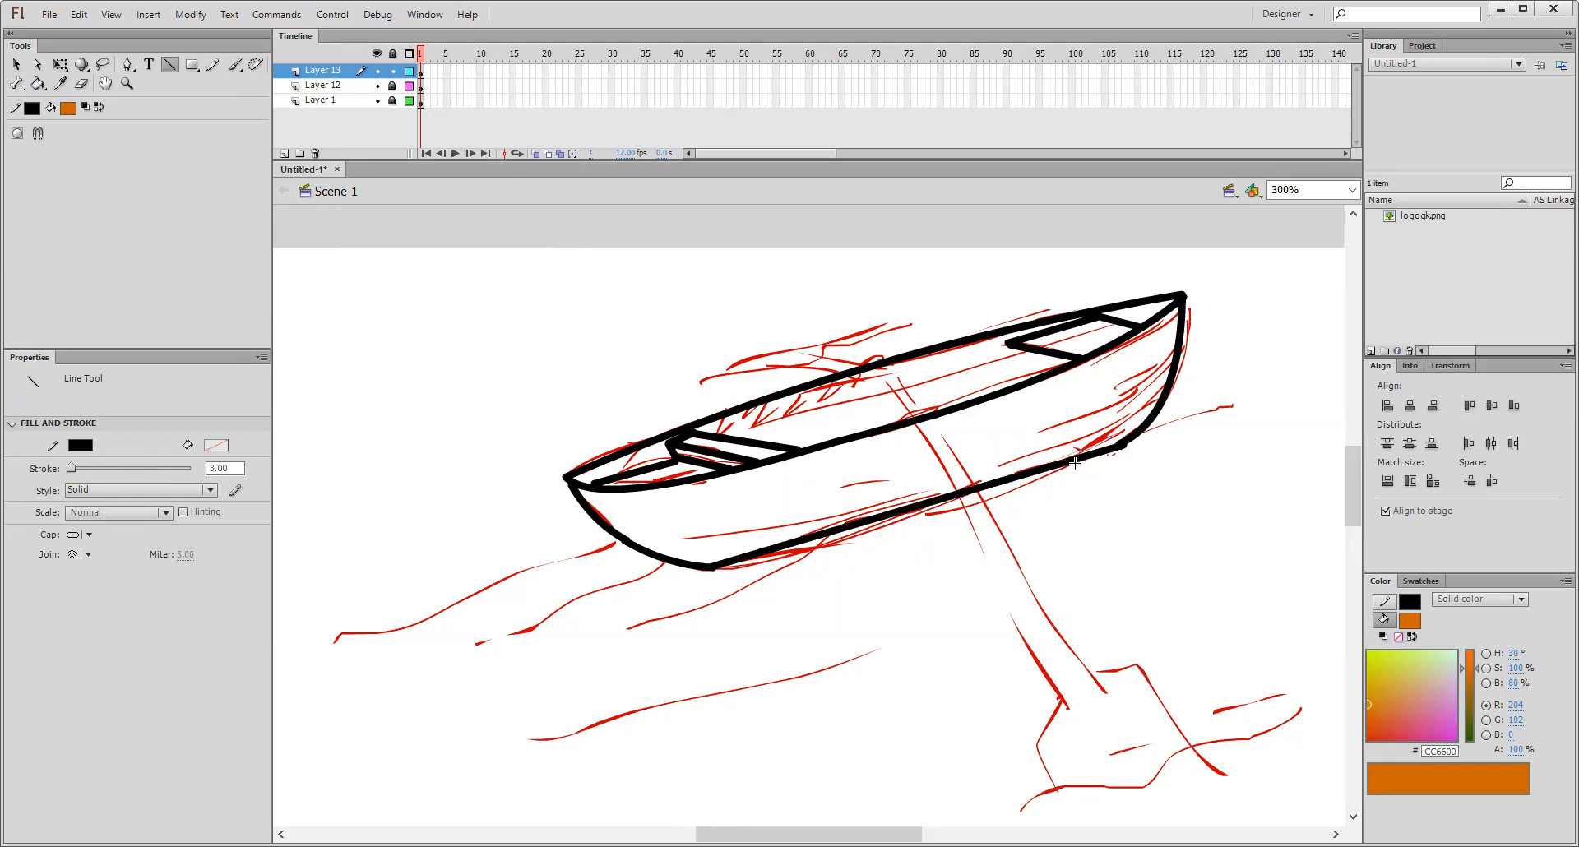
drag(987, 513, 989, 500)
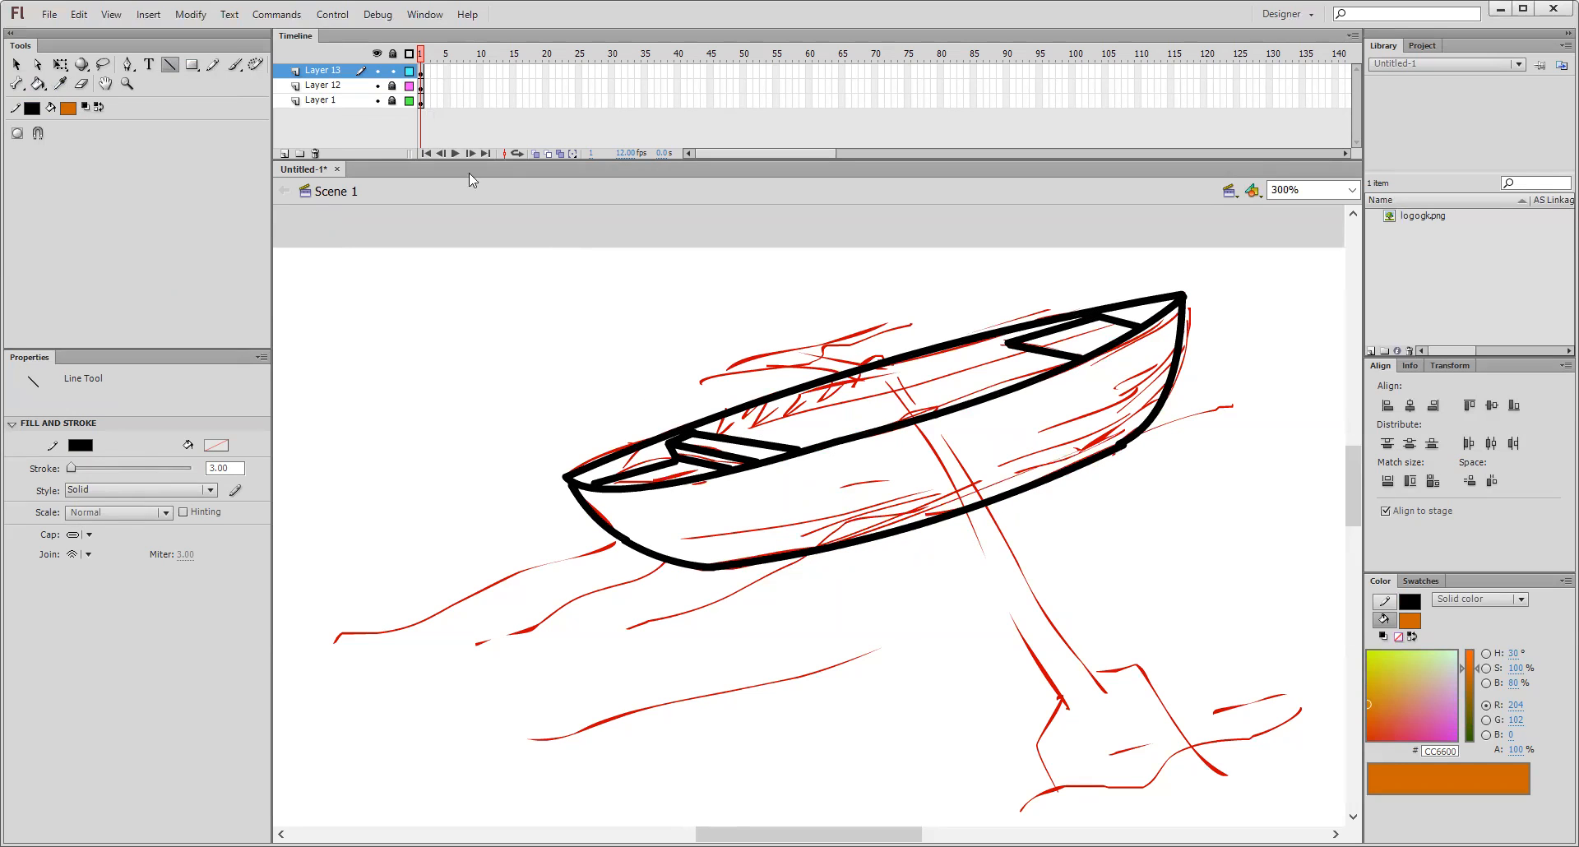
- Display Layer 13 as outlines and hide Layer 12 and Layer 1
click(38, 83)
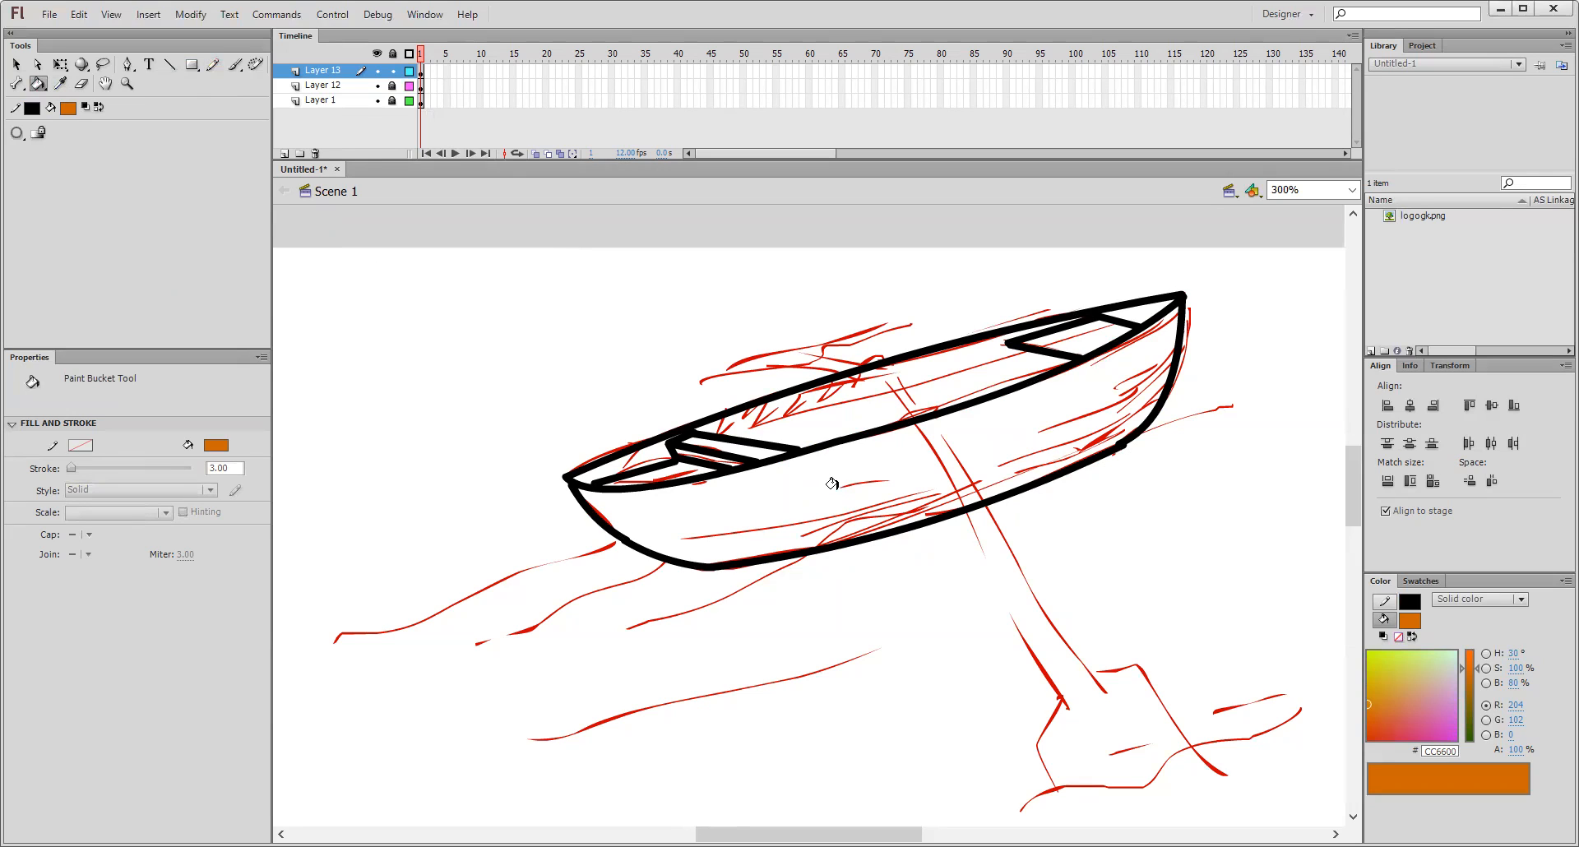
click(421, 72)
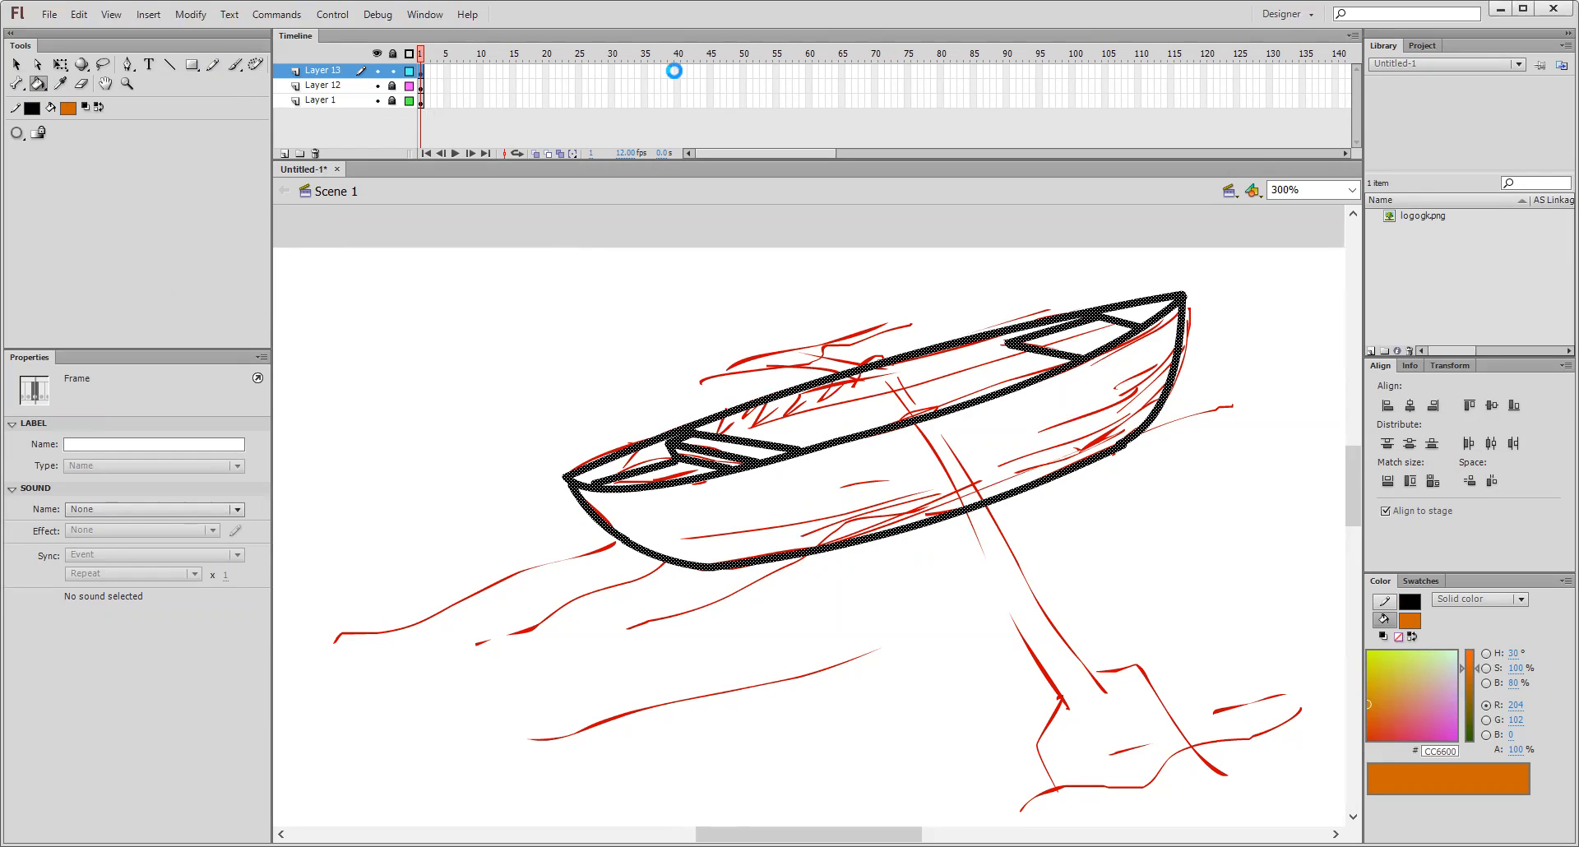
click(409, 72)
click(378, 85)
click(378, 100)
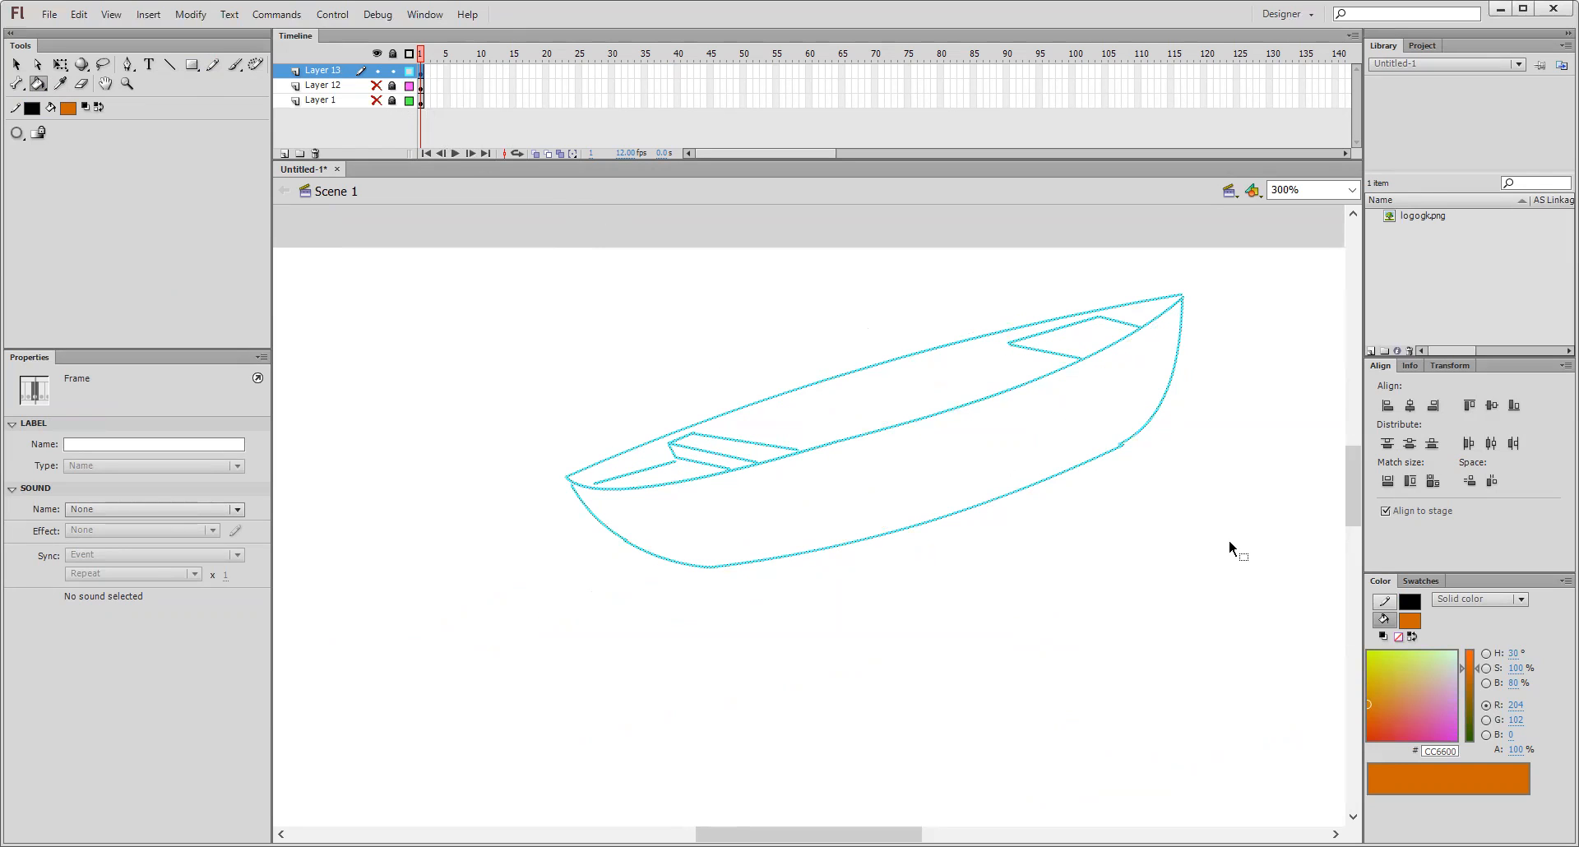
- Join the endpoints of the bottom line and the hull's right edge to close the gap at the lower right corner
key(ctrl+equal)
drag(834, 834, 915, 833)
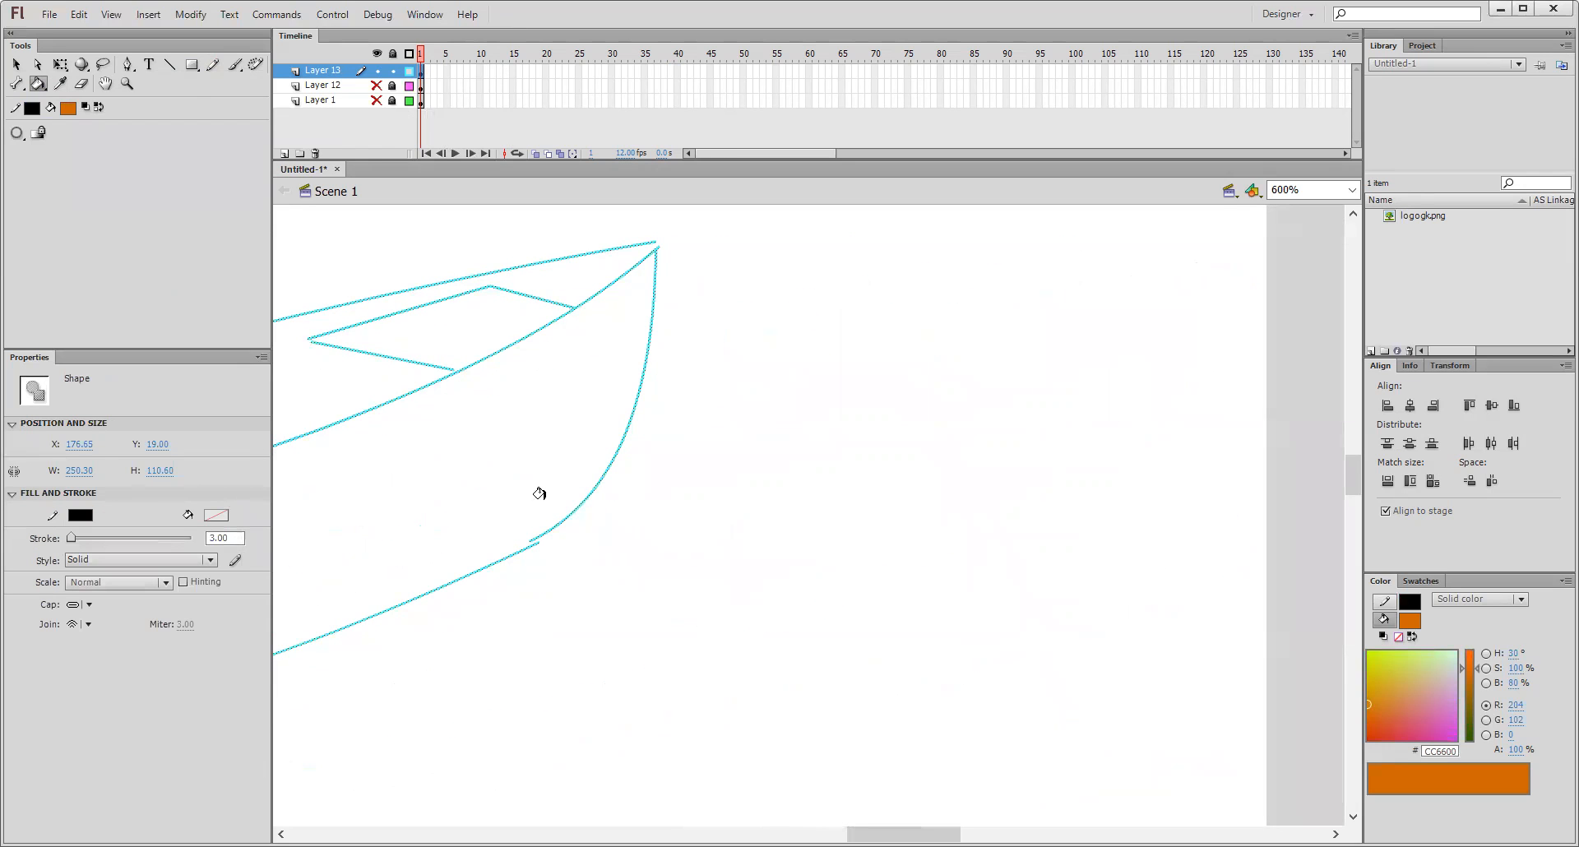
click(16, 64)
click(550, 543)
drag(536, 541, 539, 542)
- Join the hull's left edge and both rim lines at one point on the boat's left tip
scroll(698, 652, left, 5)
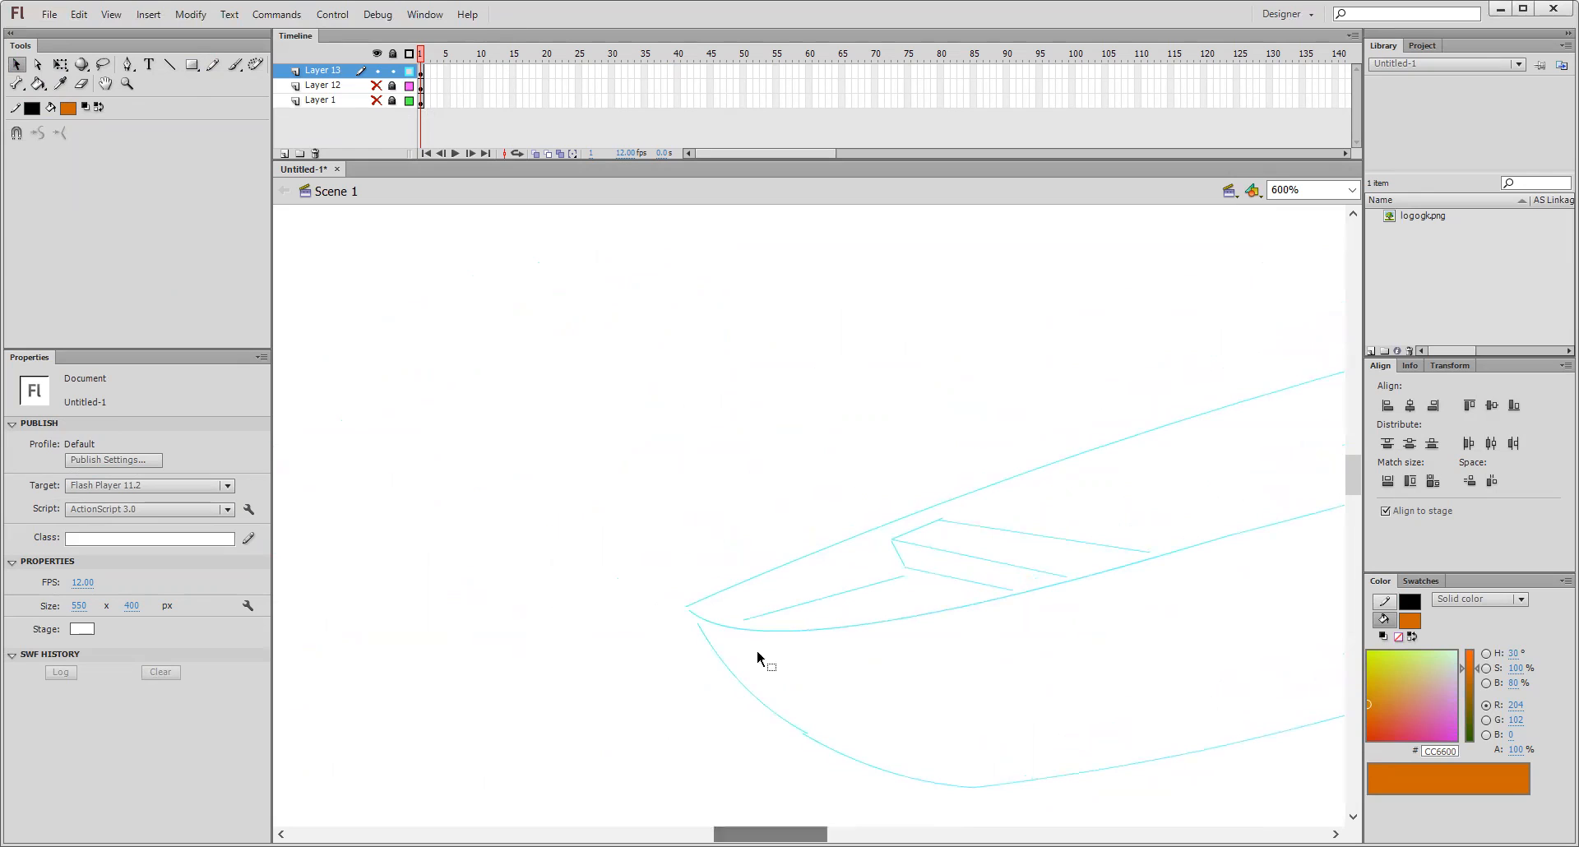
drag(697, 623, 687, 613)
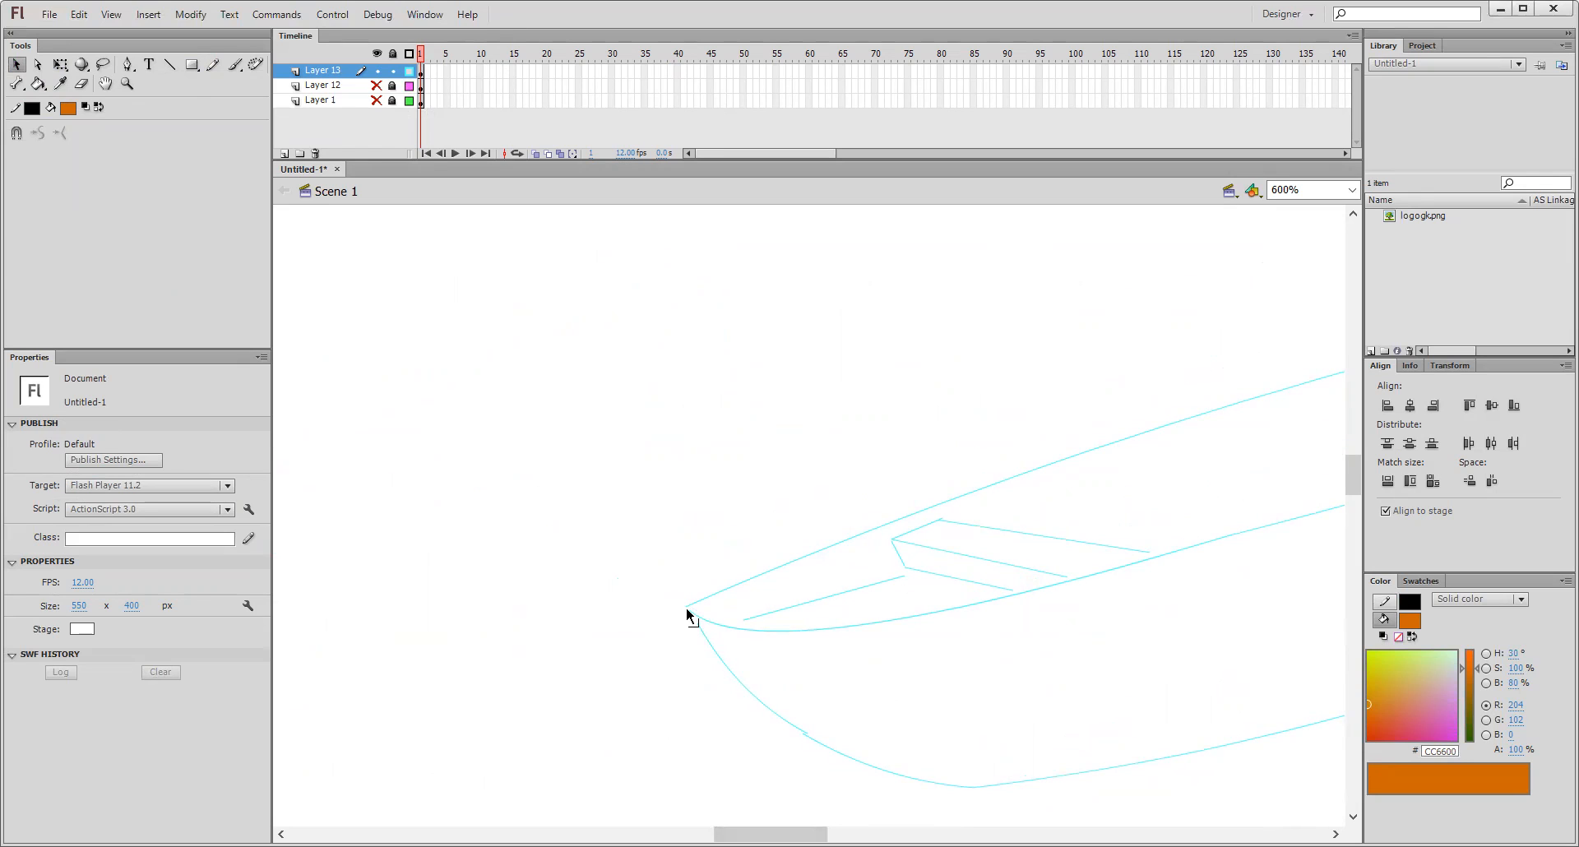
key(ctrl+equal)
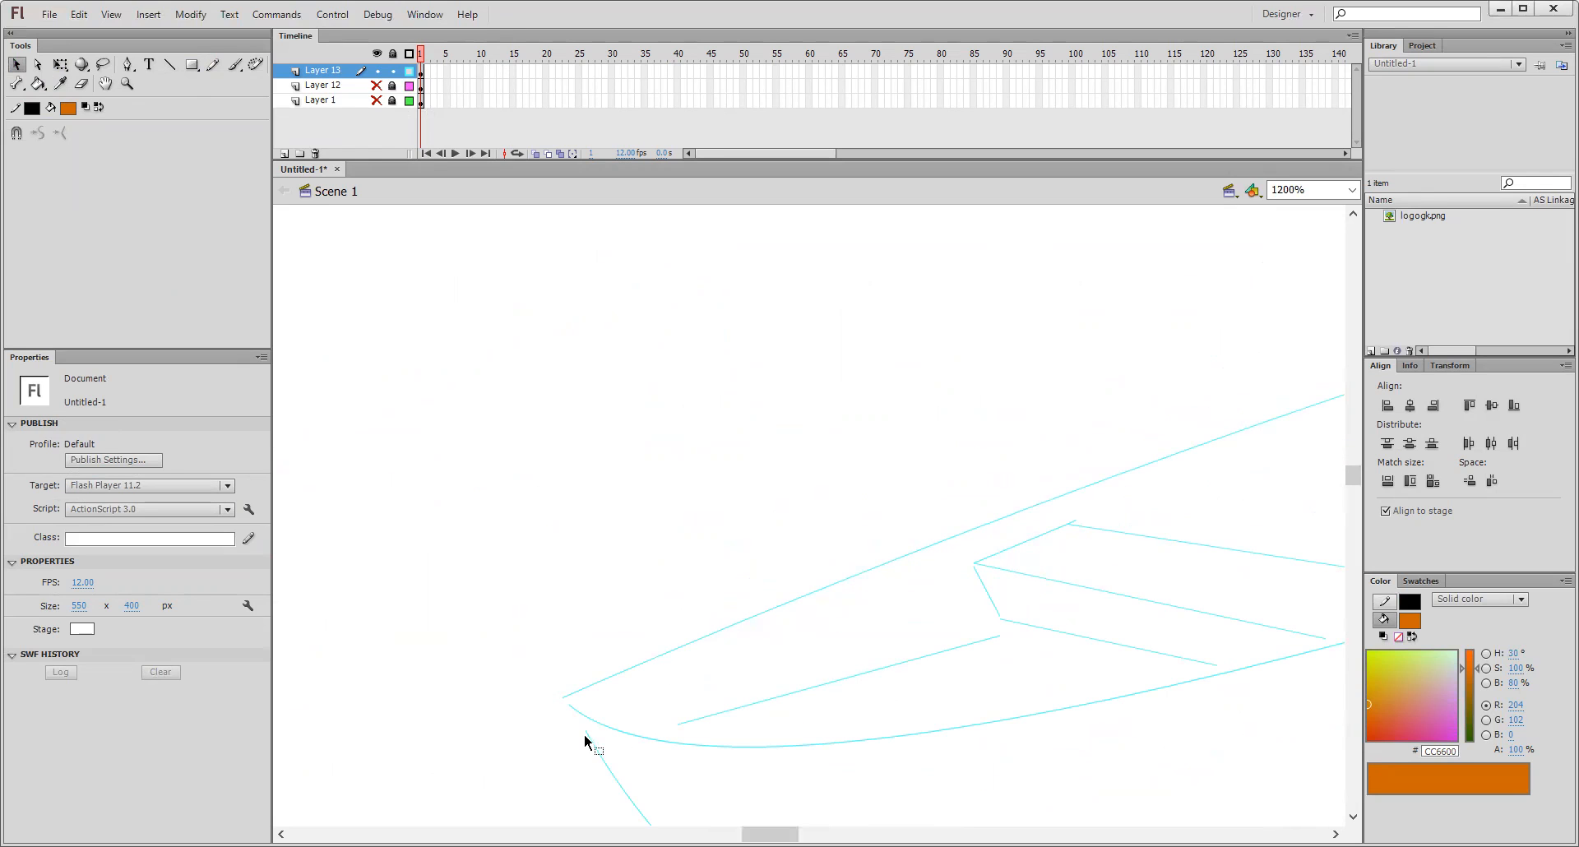
mouse_move(583, 732)
mouse_down()
mouse_move(567, 707)
mouse_move(568, 742)
mouse_move(570, 706)
mouse_up()
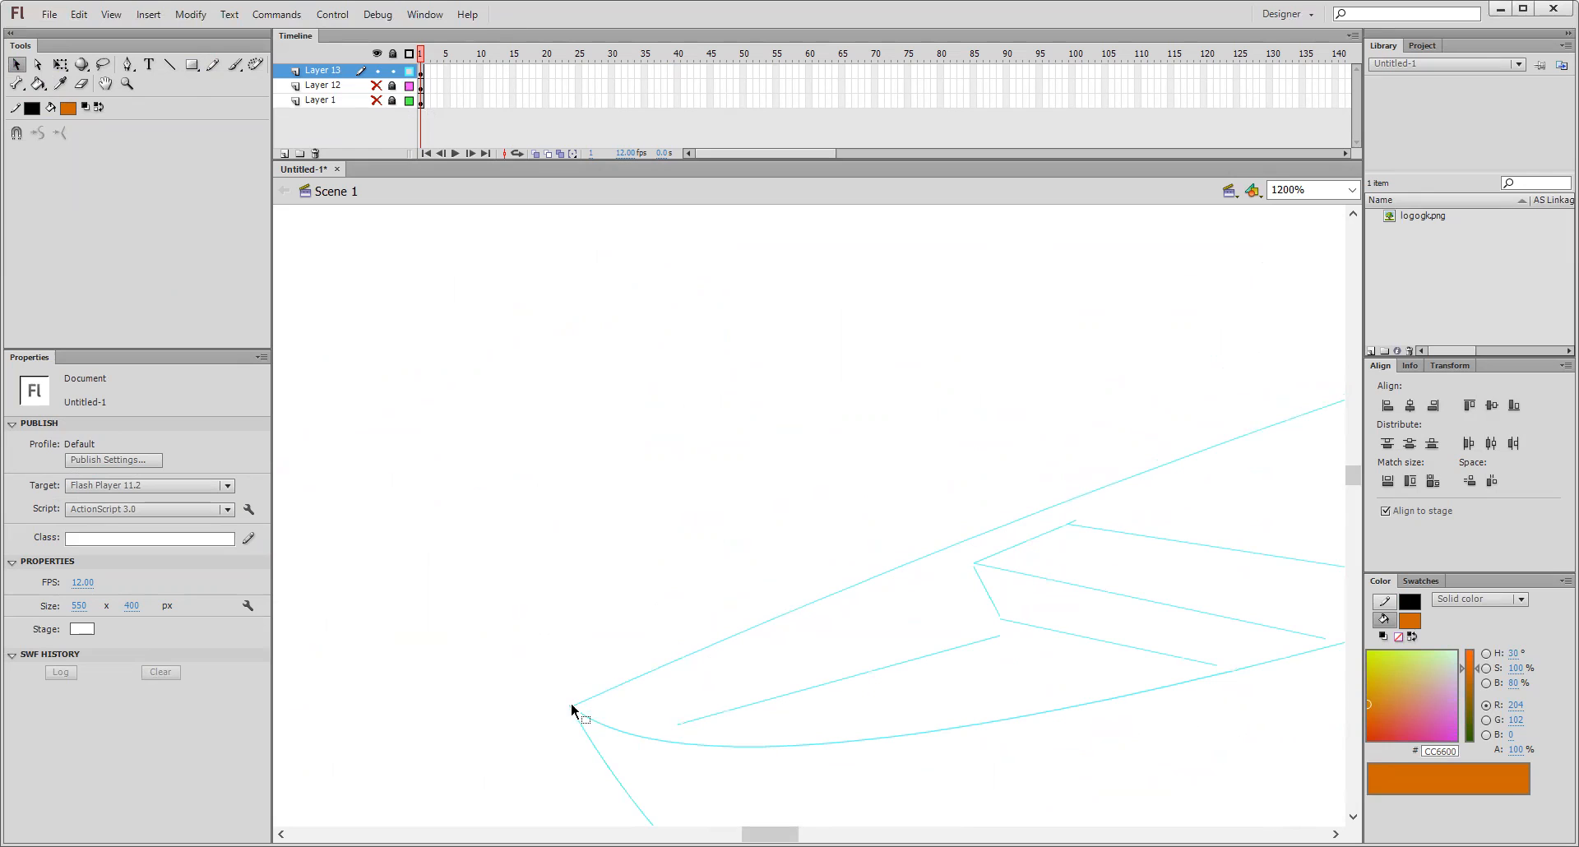
- Join the inner edge line to the lower corner of the left seat and close the gap at the seat's upper corner
click(995, 638)
click(1001, 640)
drag(997, 637, 1000, 622)
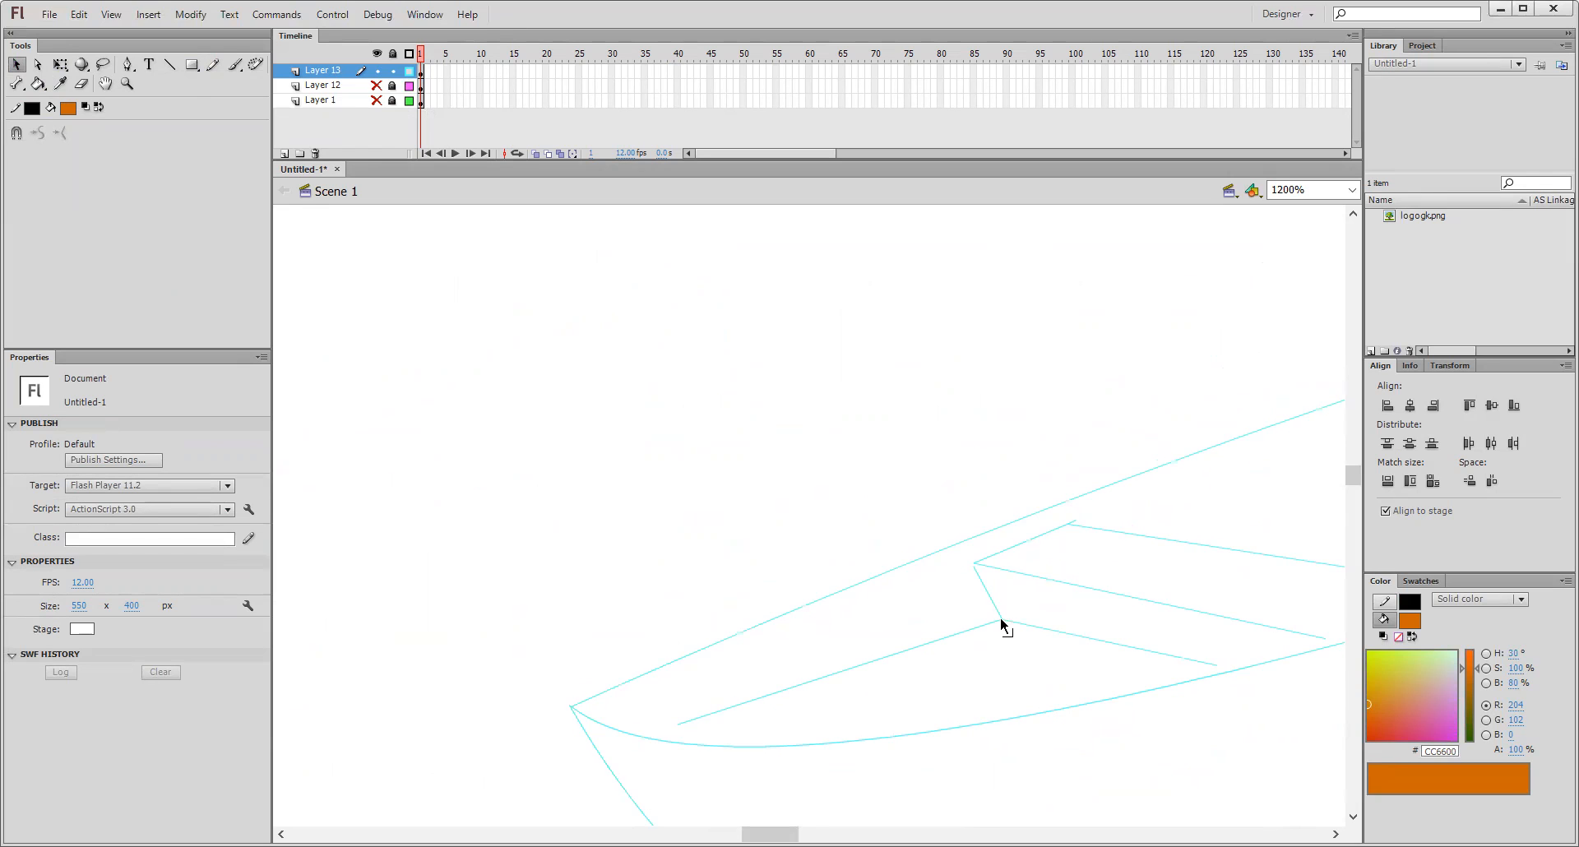
drag(974, 566, 974, 569)
key(ctrl+minus)
key(ctrl+minus)
key(ctrl+minus)
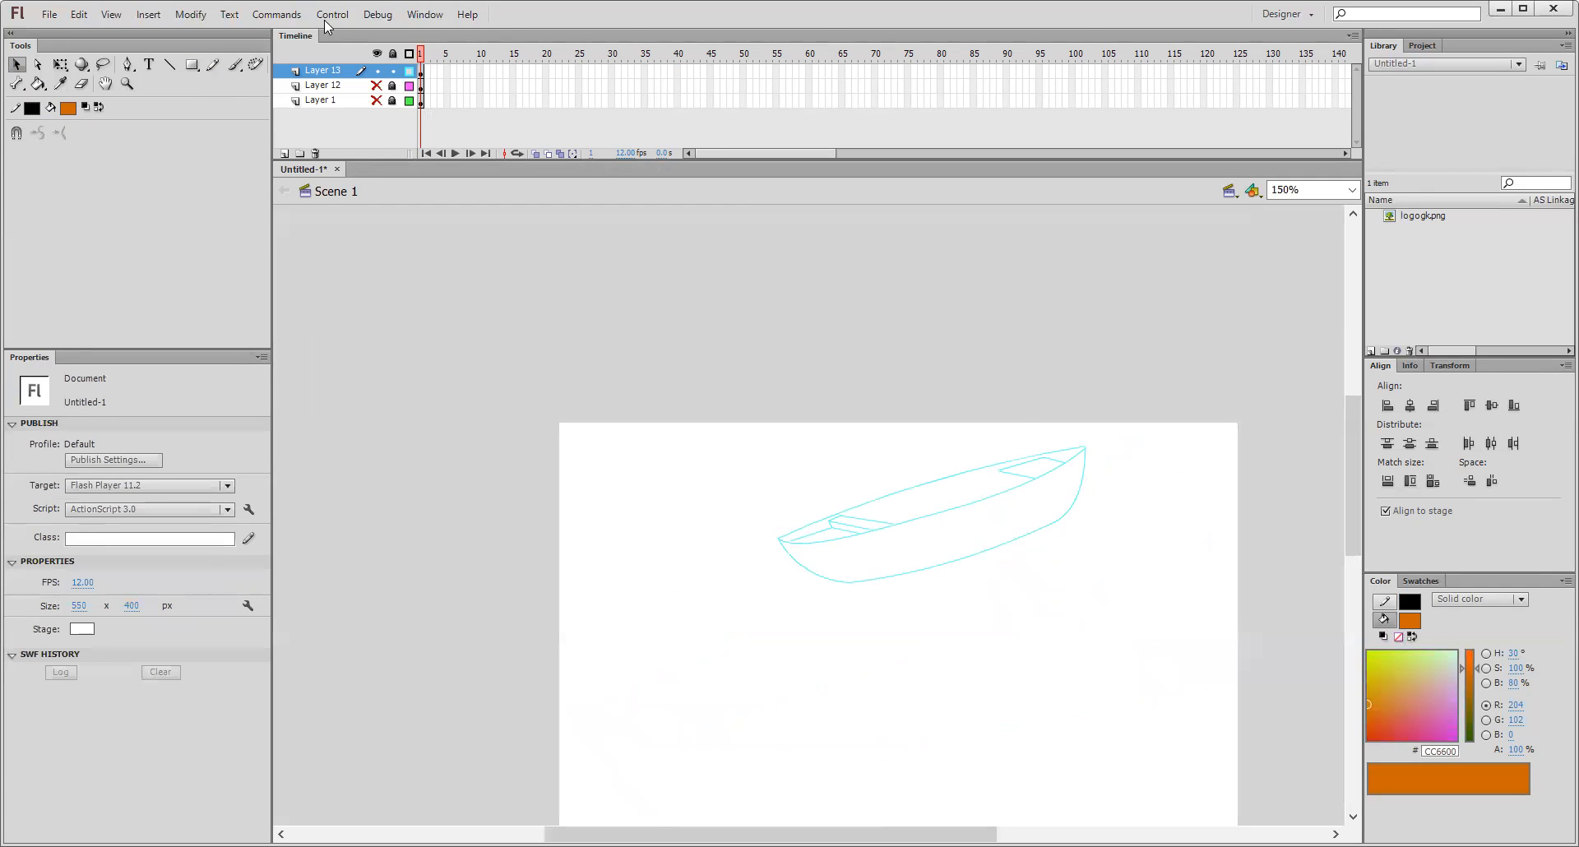
- Turn off outline display for Layer 13 and fill the outer hull with #CC6600, using the Paint Bucket set to Close Large Gaps
click(409, 70)
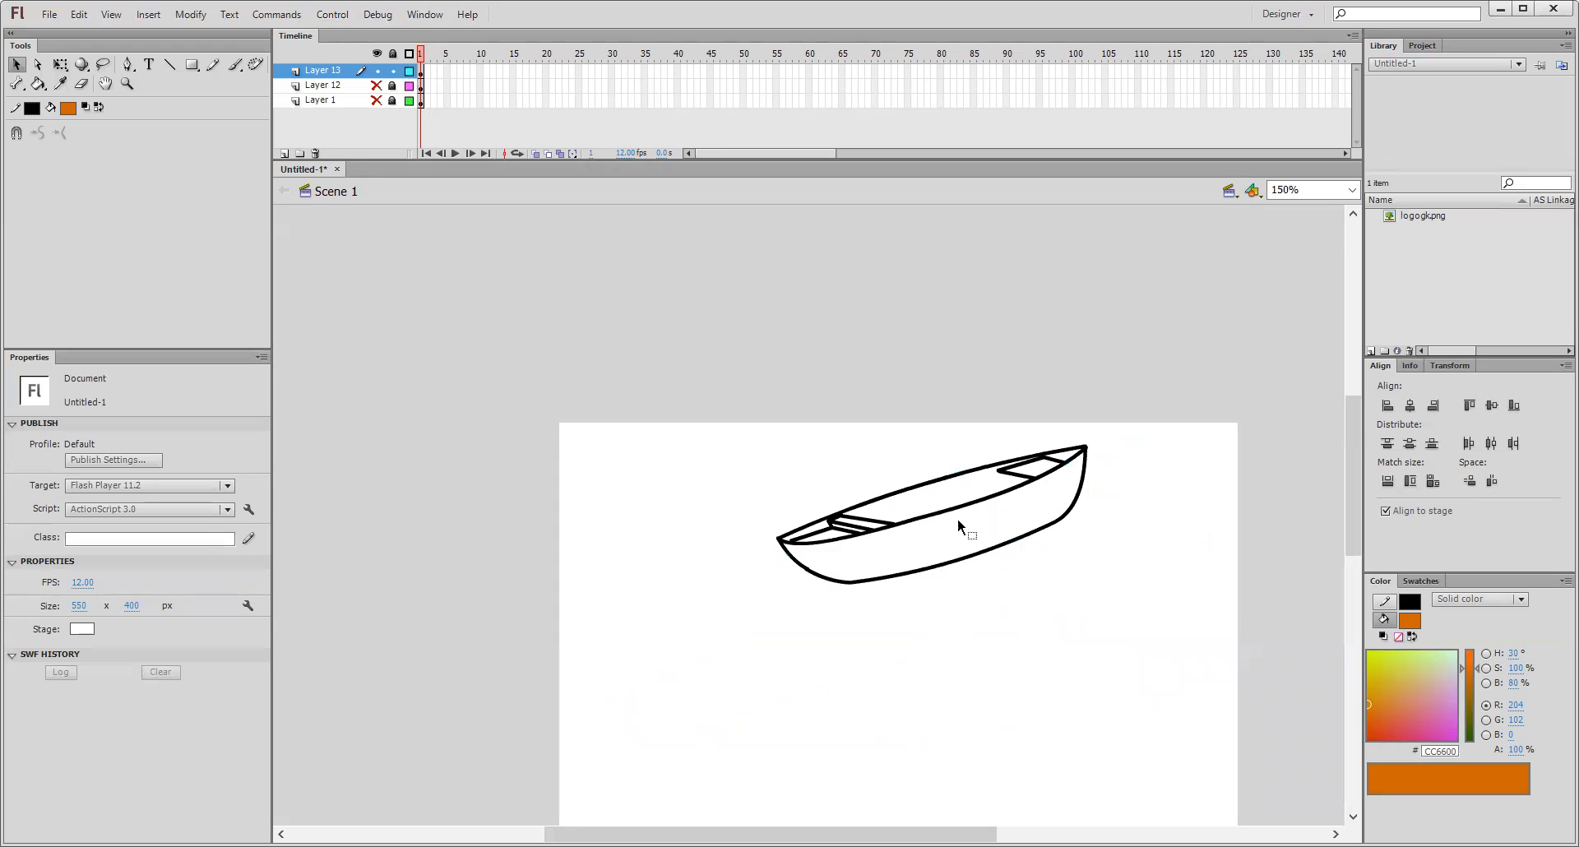
click(421, 72)
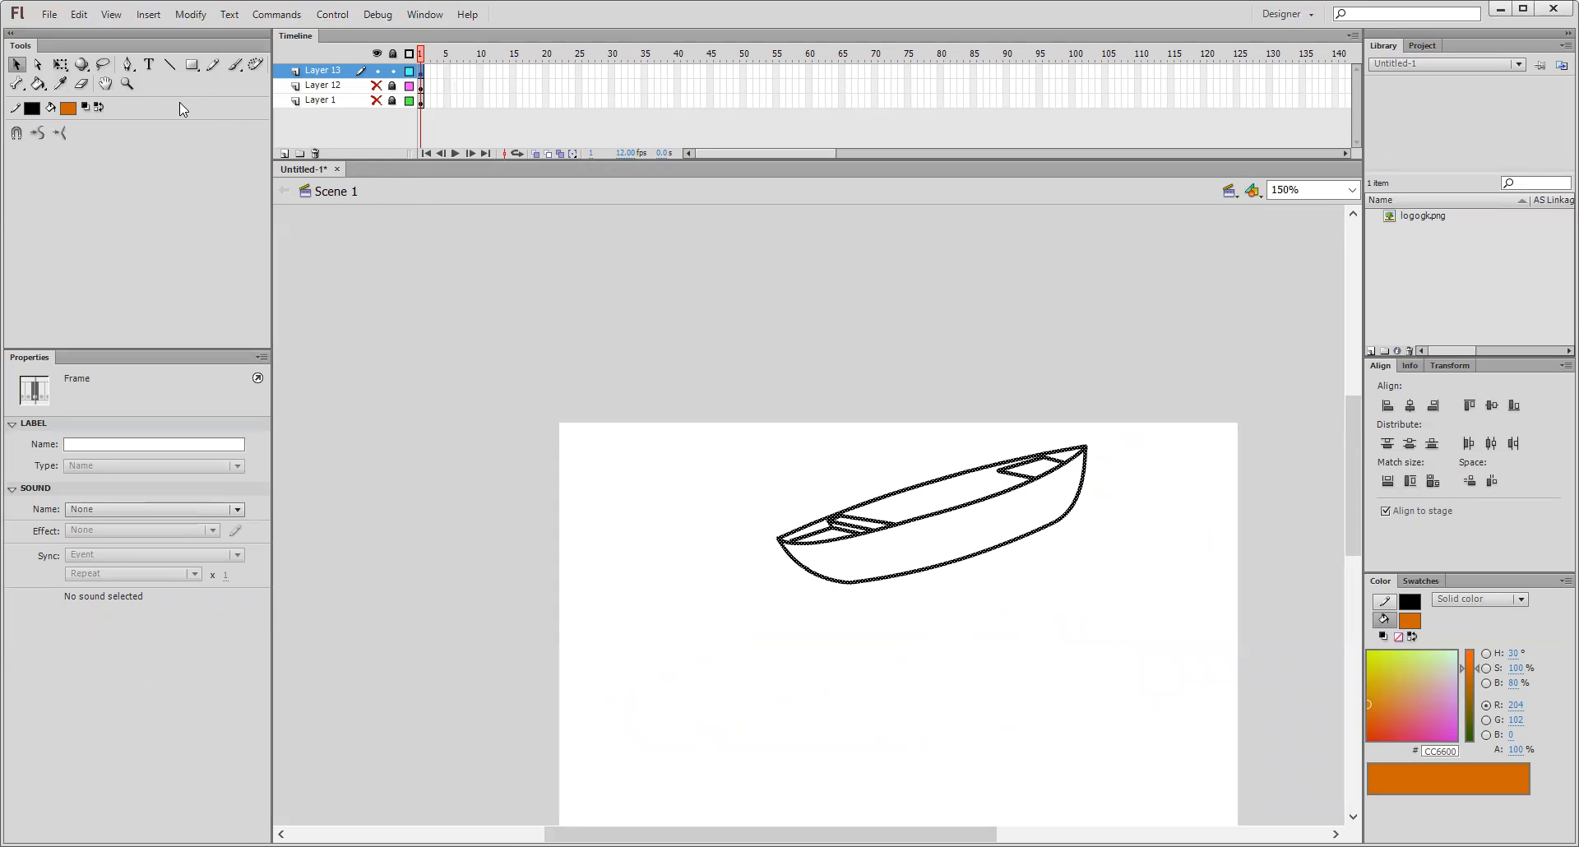
click(38, 83)
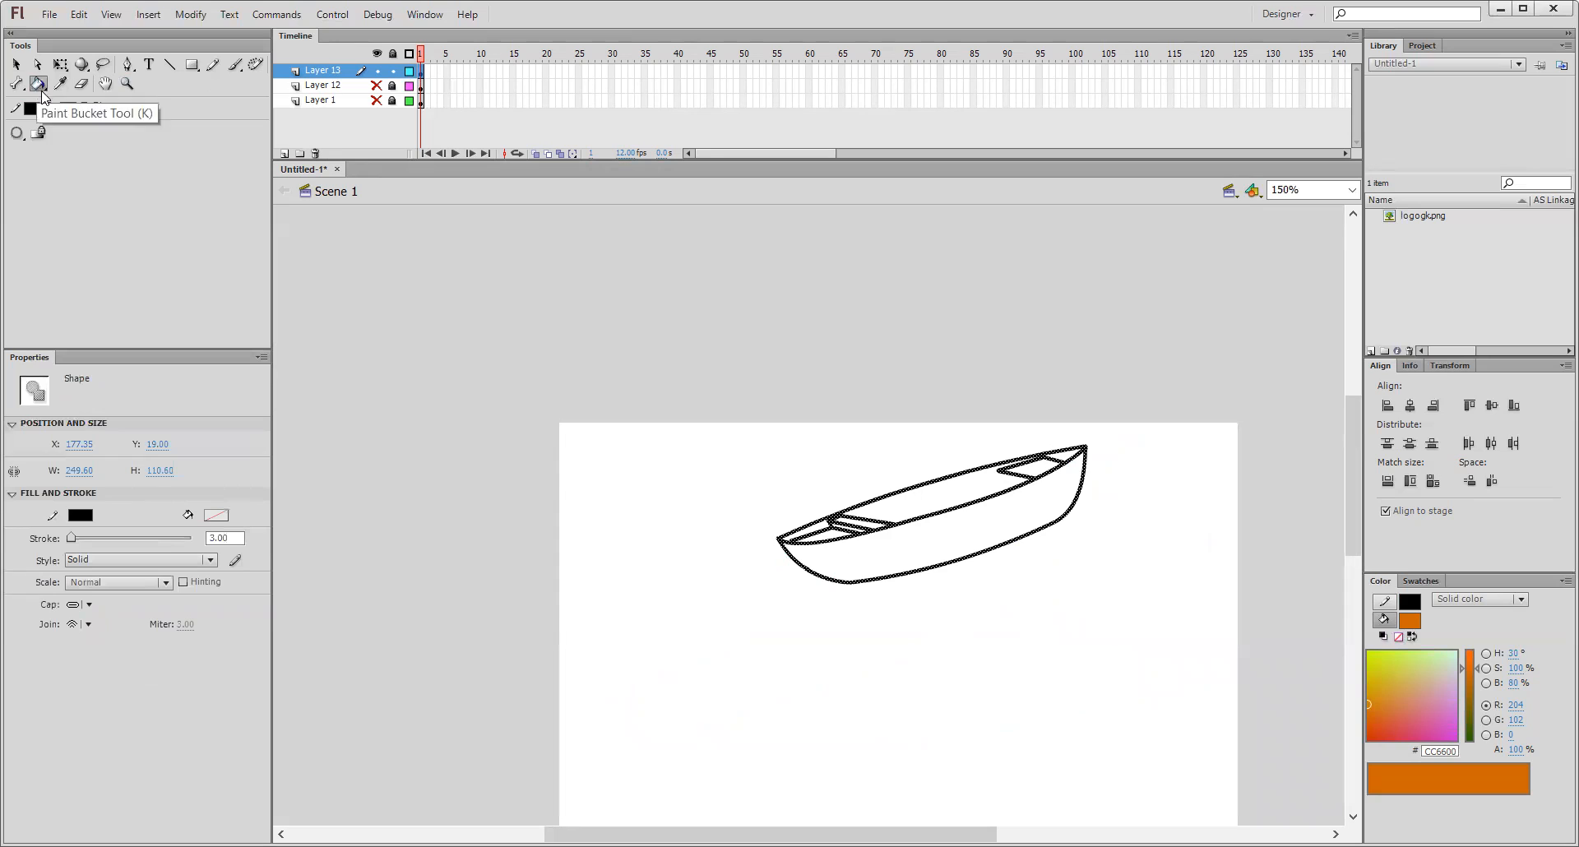
click(17, 134)
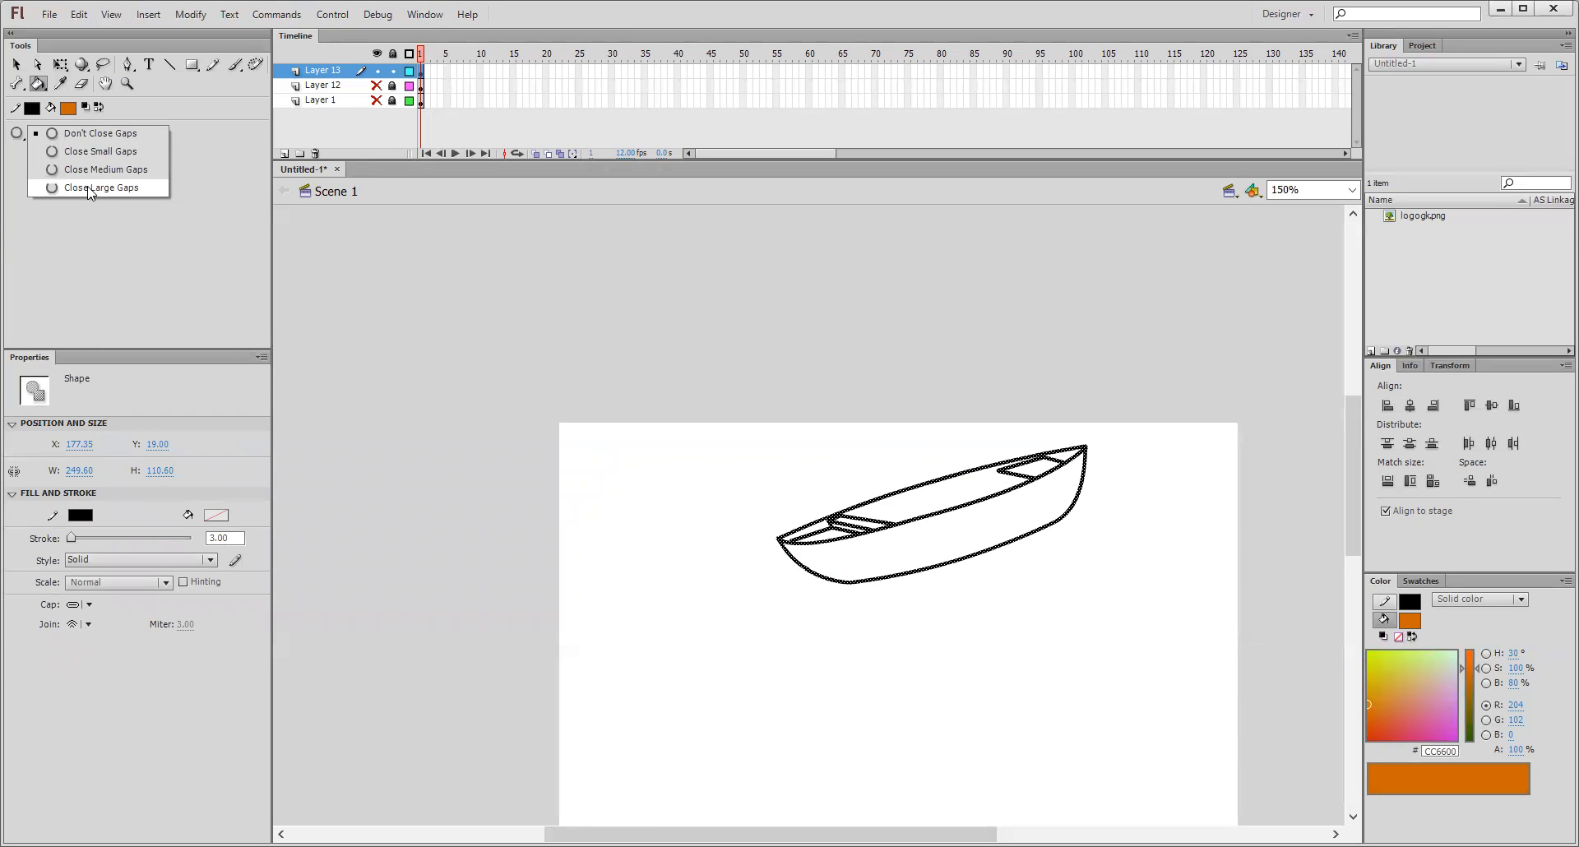
click(88, 188)
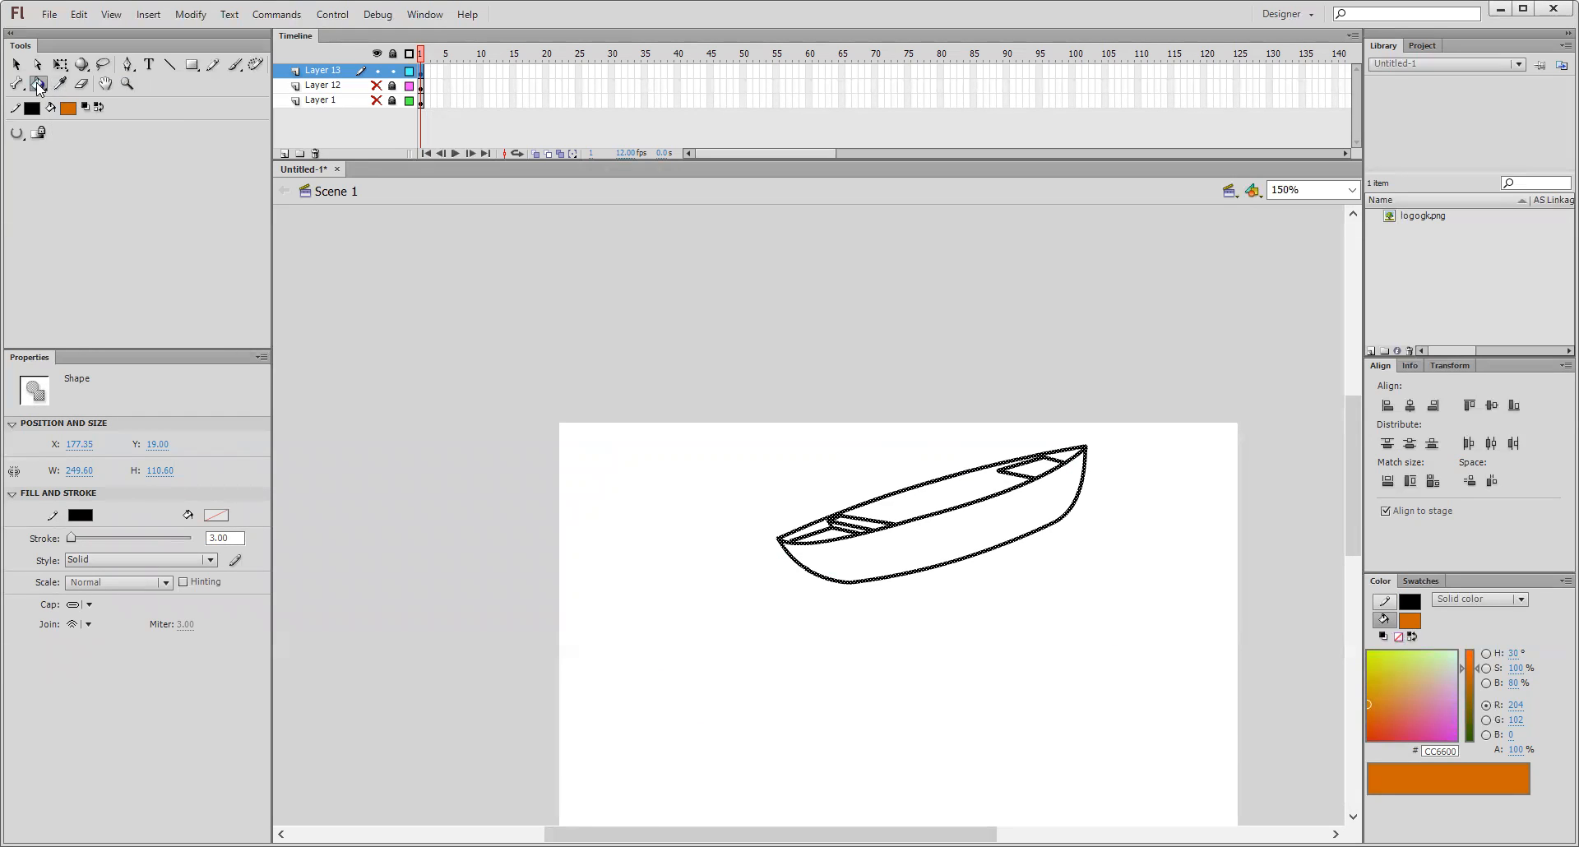
click(888, 547)
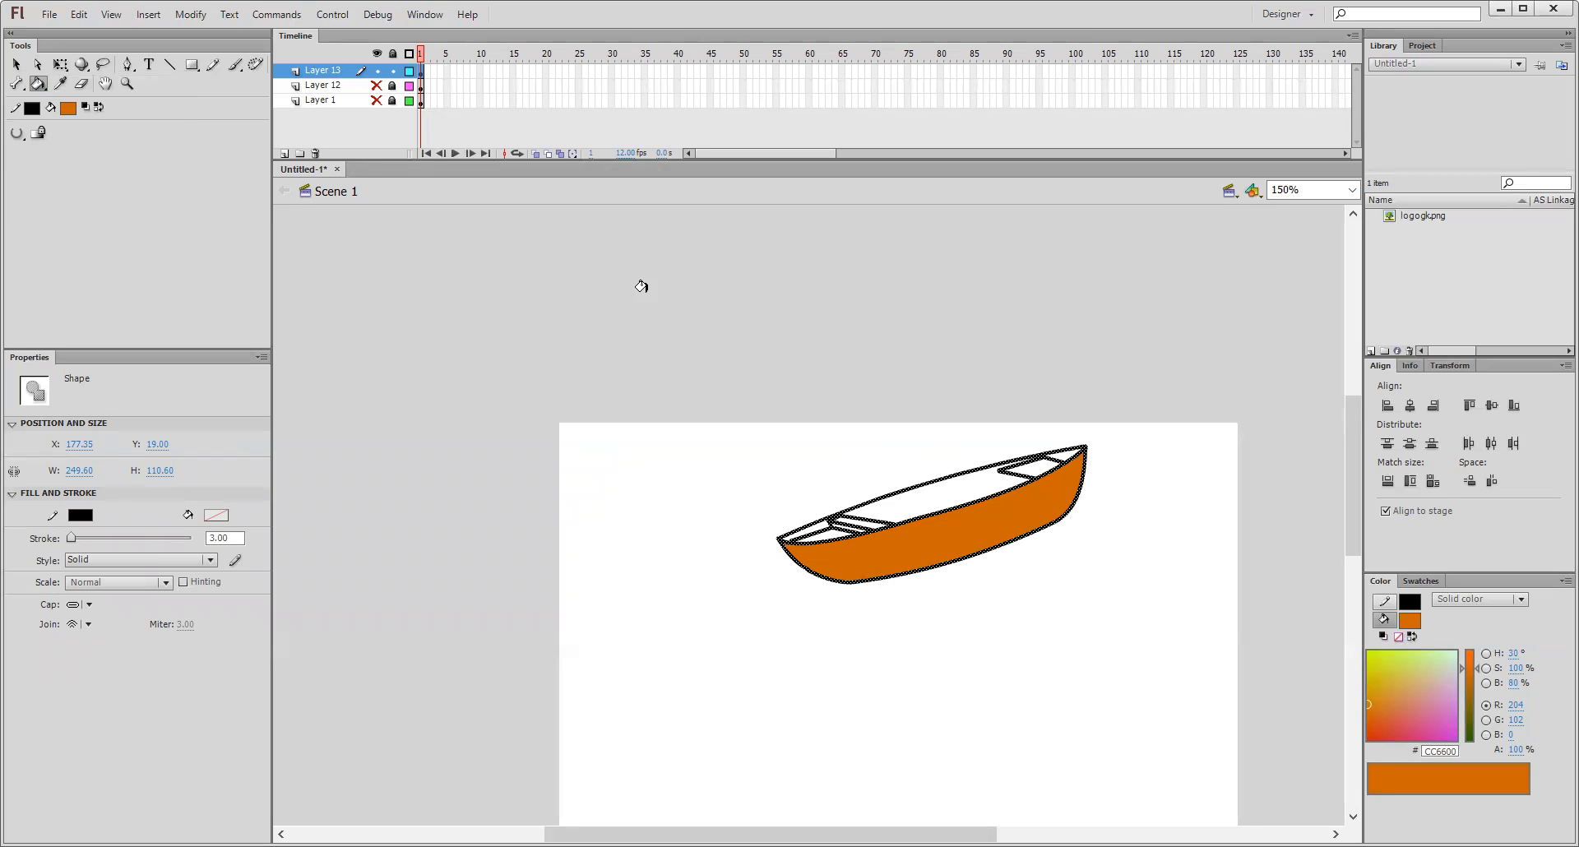
- Fill the boat's interior areas between and behind the seats with the red-orange #CC3300
click(67, 108)
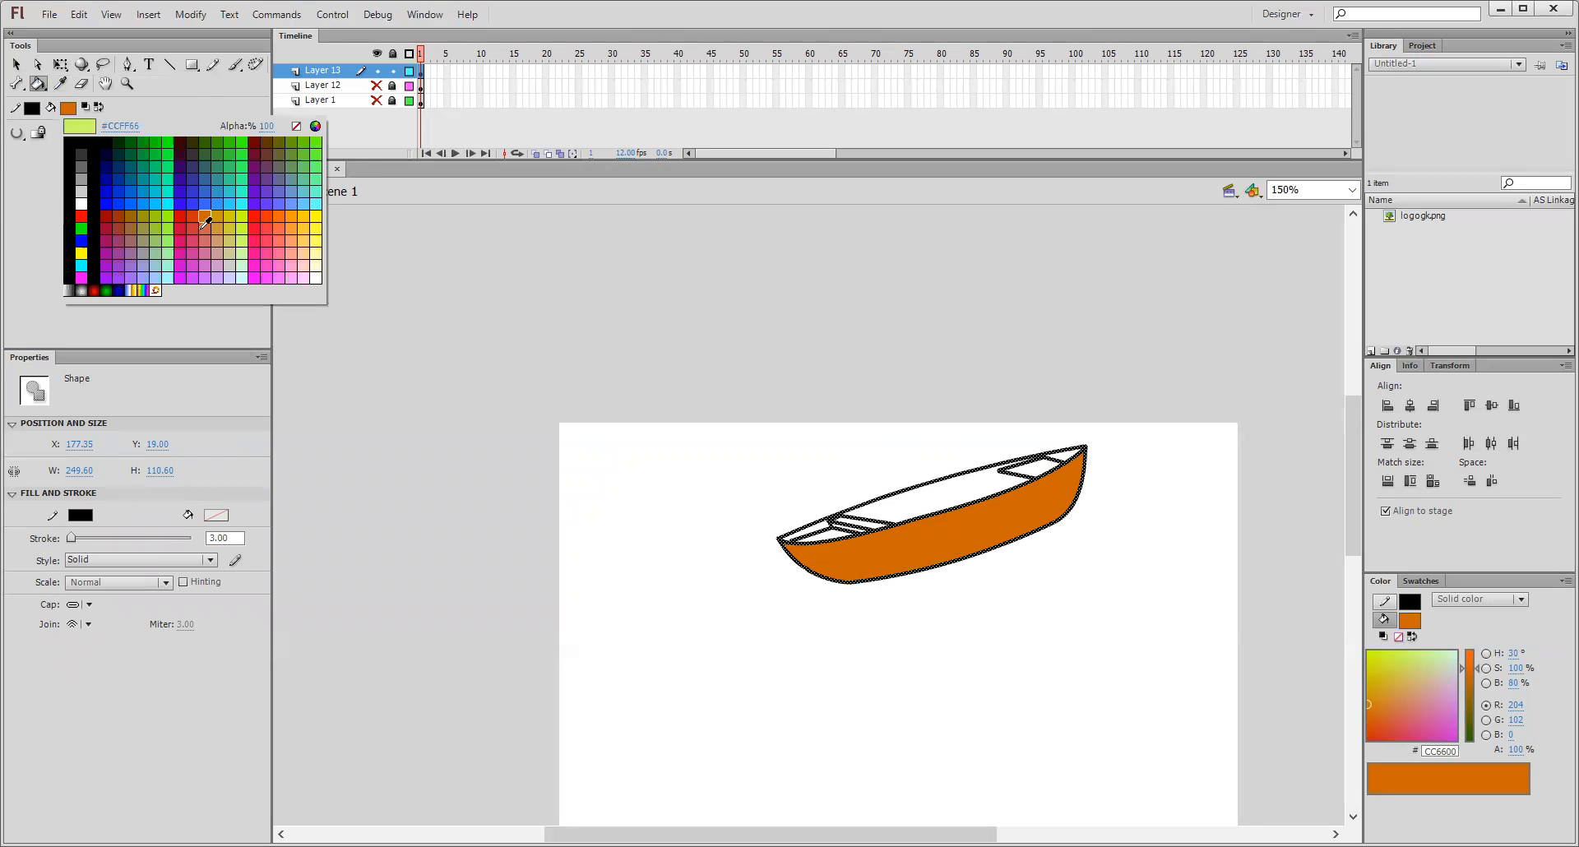
click(200, 211)
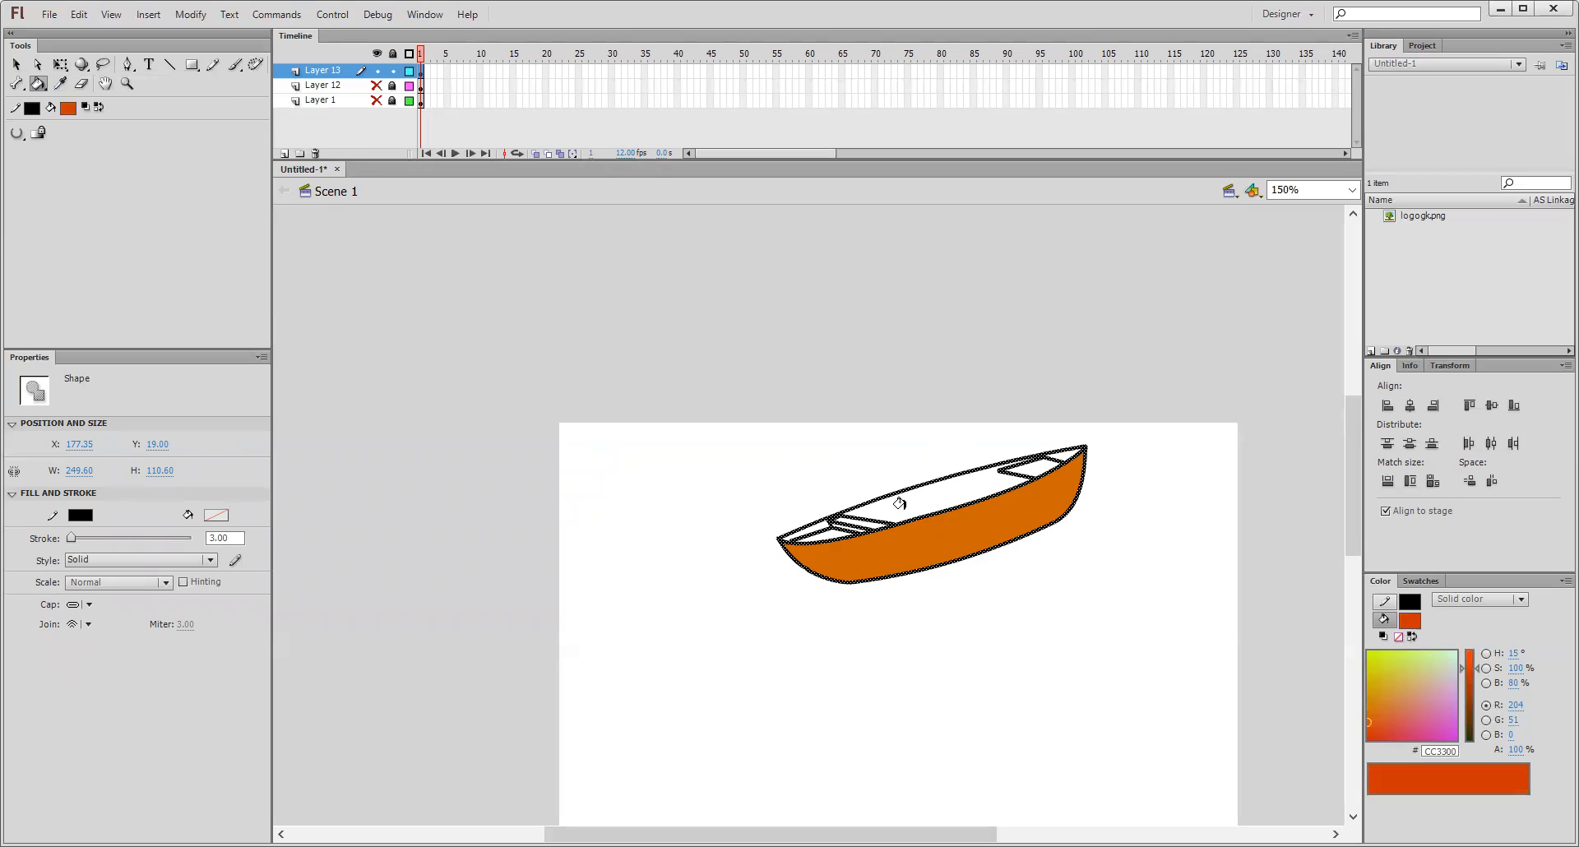
click(902, 500)
click(1058, 449)
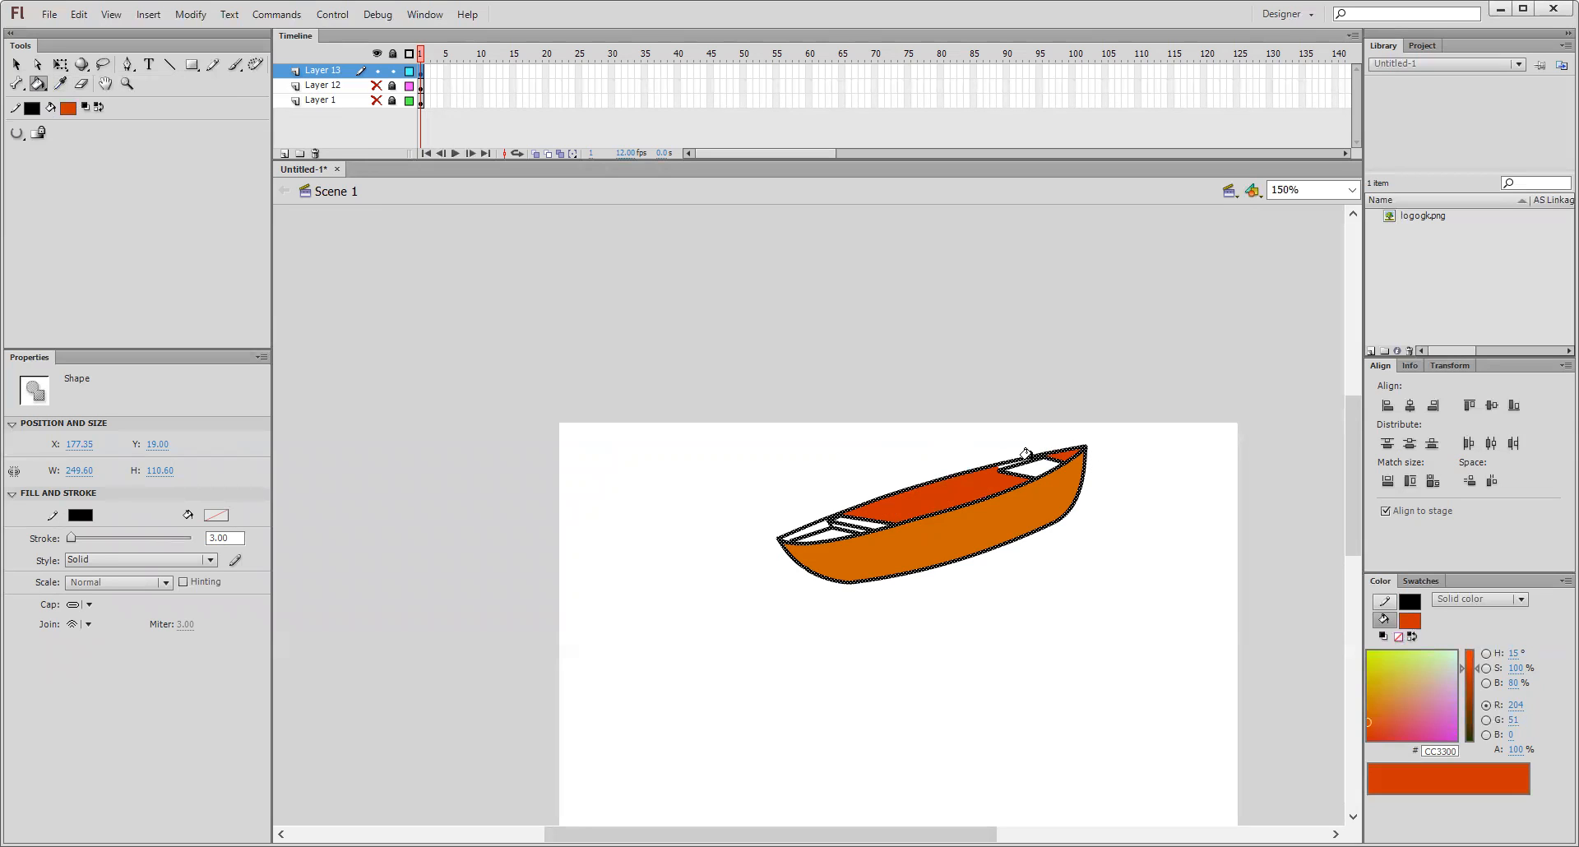
click(813, 521)
- Sample the hull's orange #CC6600 and fill the seats at both ends of the boat with it
click(67, 107)
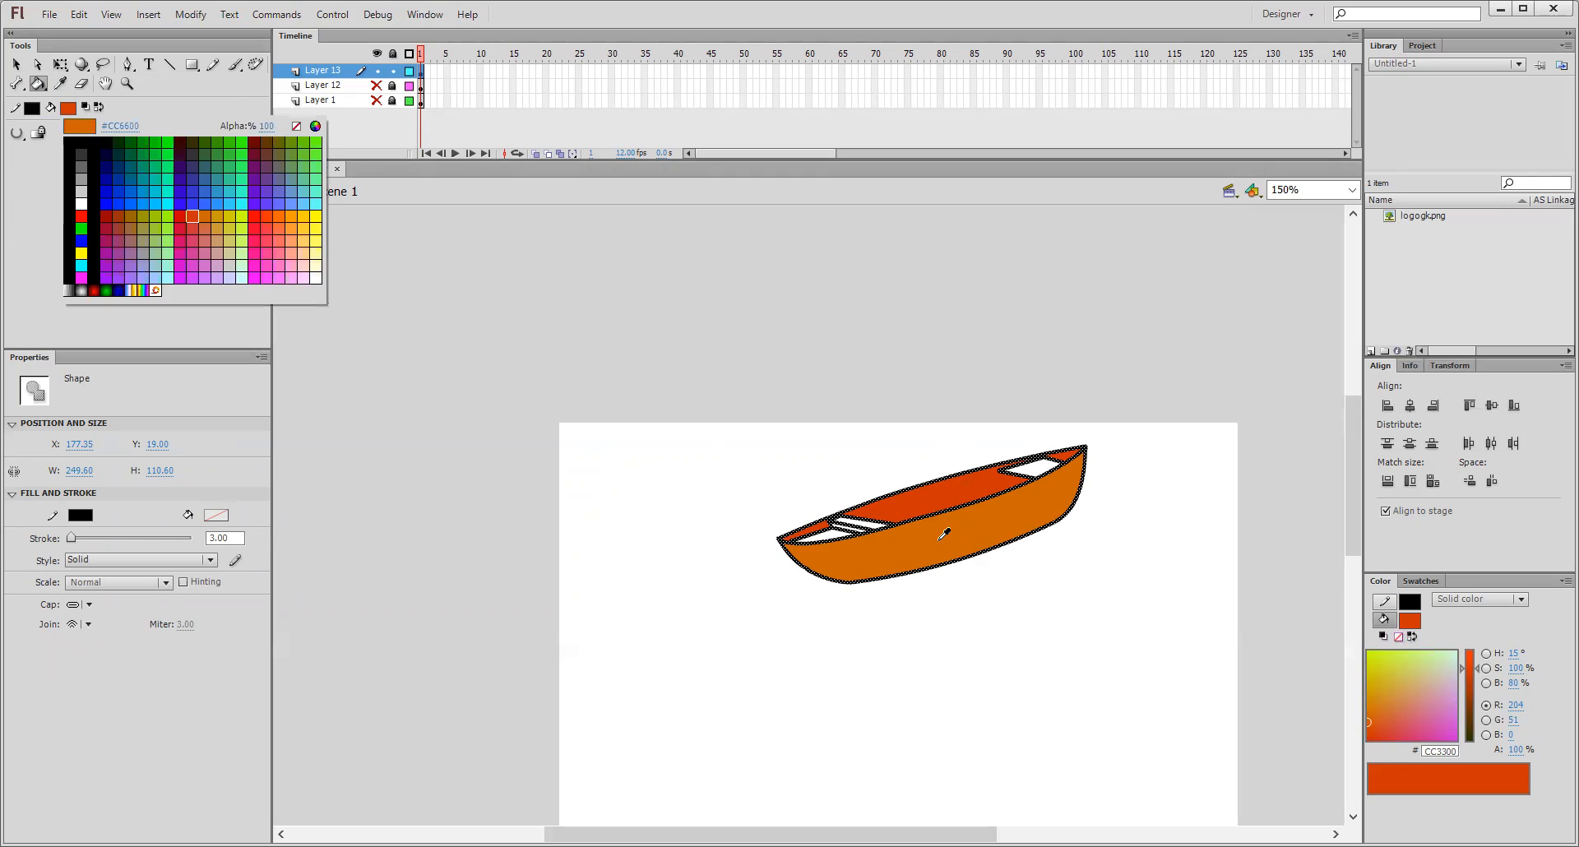
click(941, 538)
click(1031, 458)
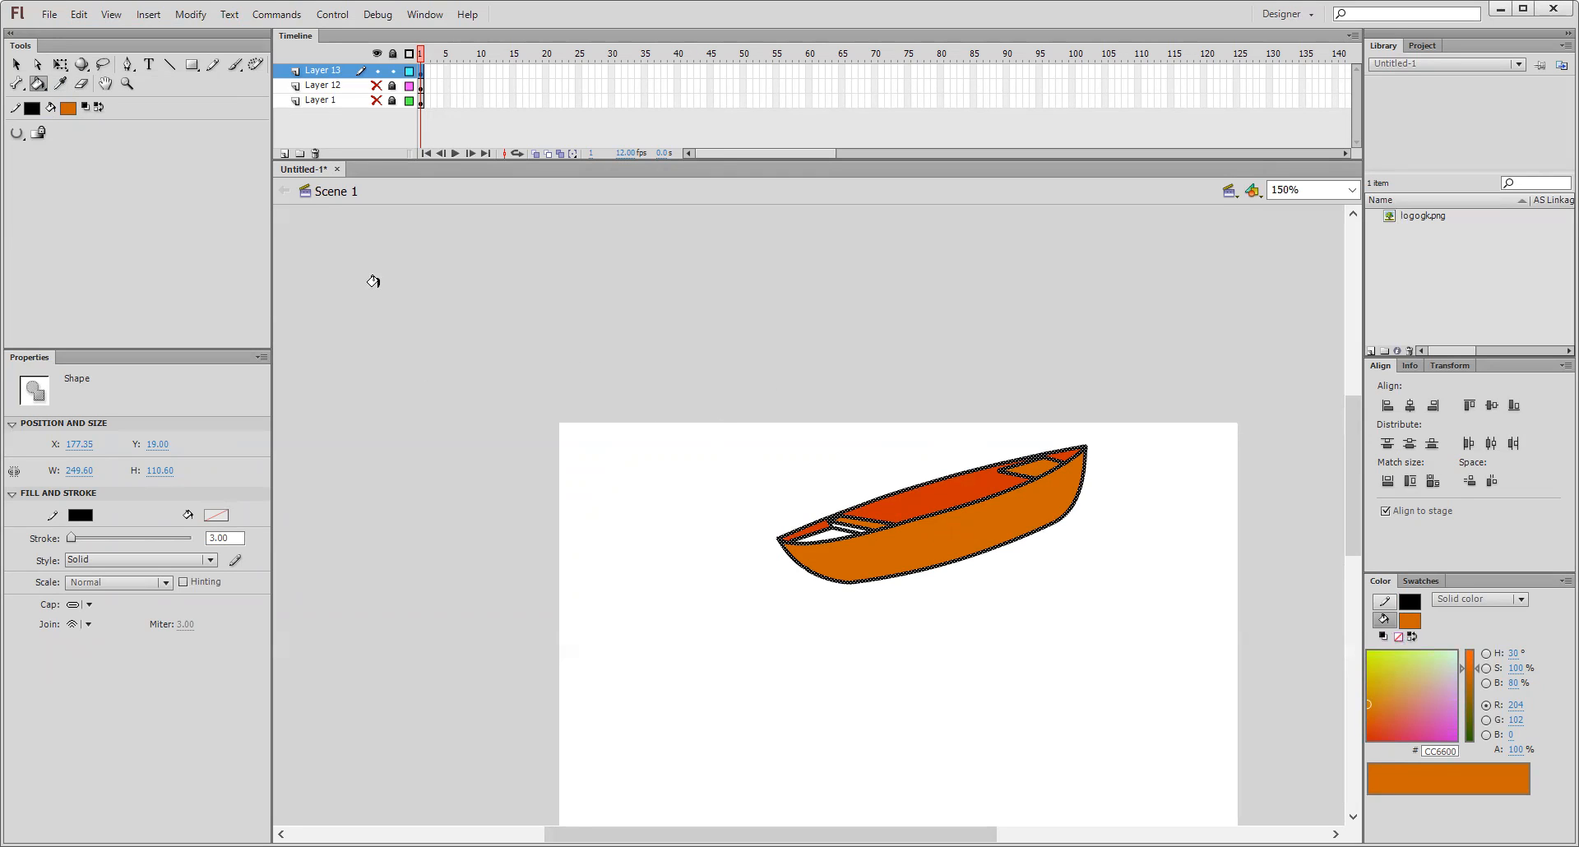
- Fill the remaining inner areas at both tips of the boat with black
click(69, 109)
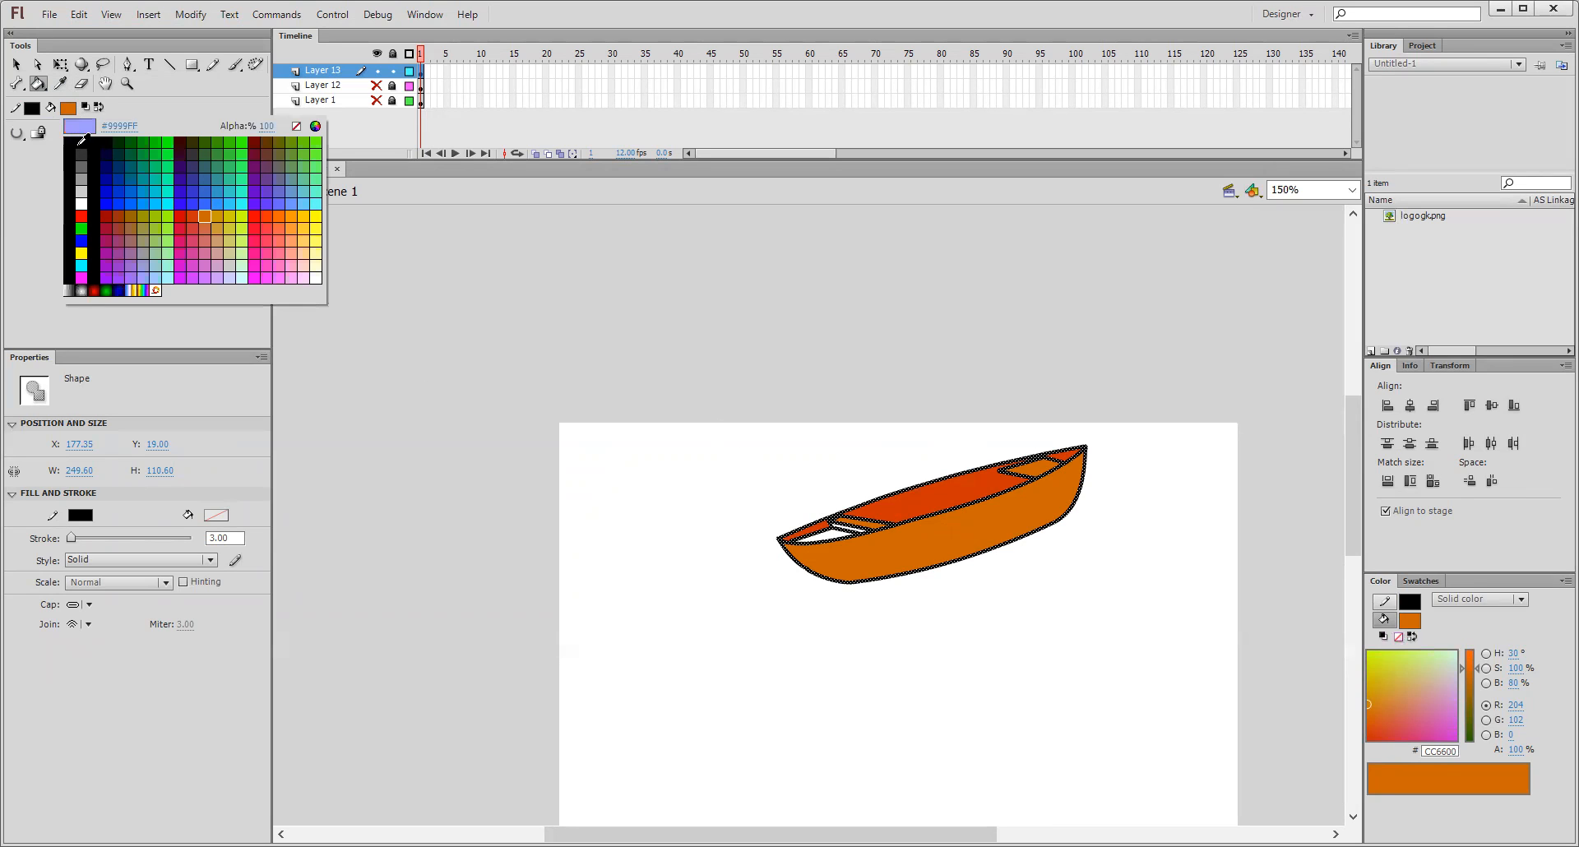
click(227, 173)
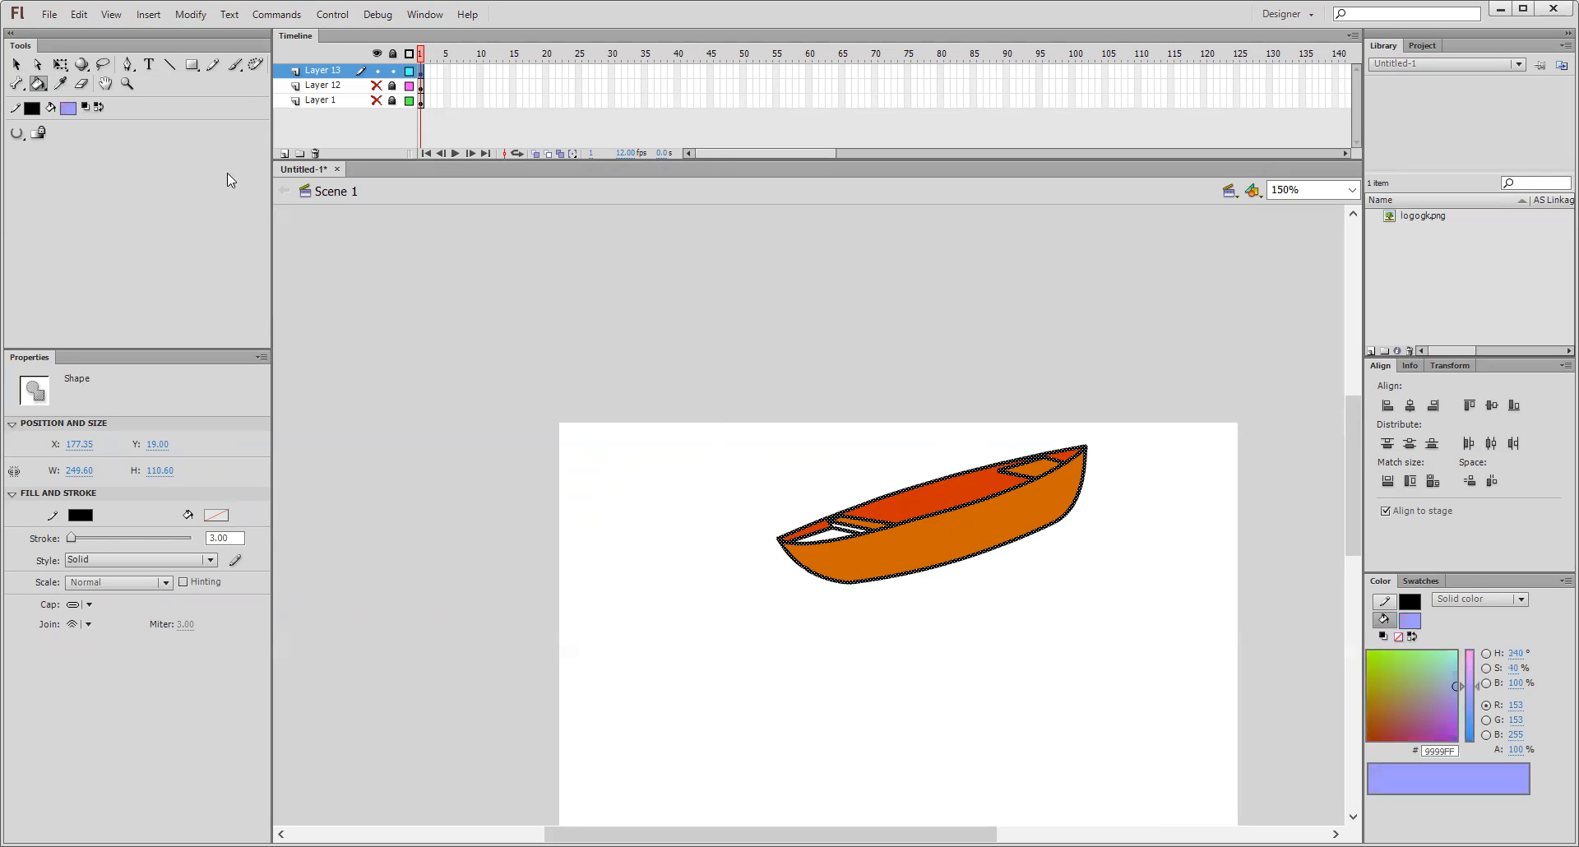
click(70, 108)
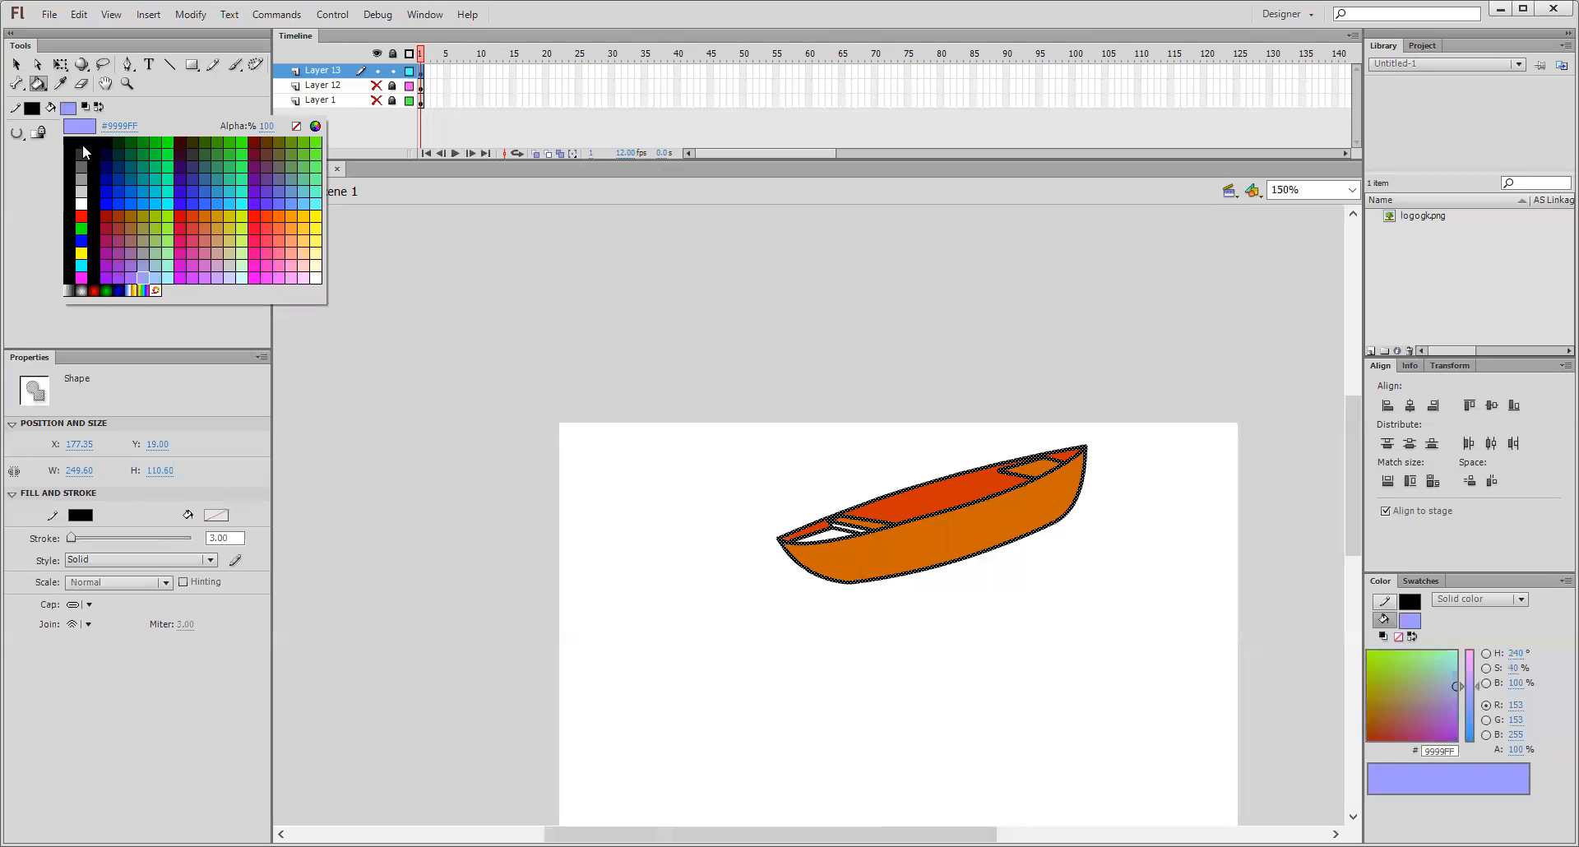
click(82, 144)
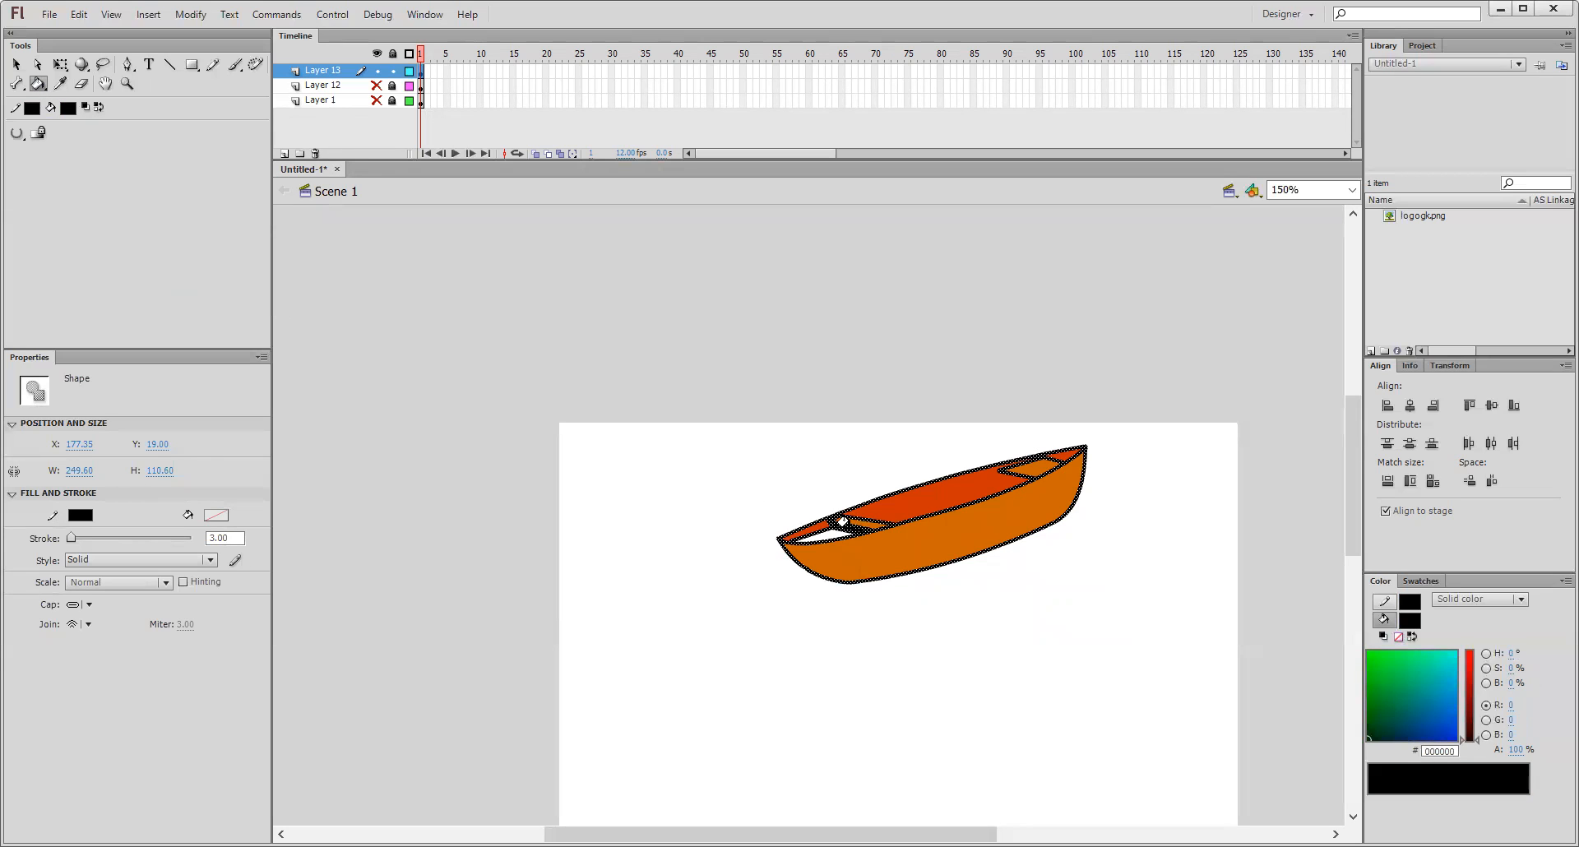
click(820, 530)
click(1073, 451)
- Show the red sketch on Layer 12 again and add a new layer above the boat for the Pencil tool
click(377, 85)
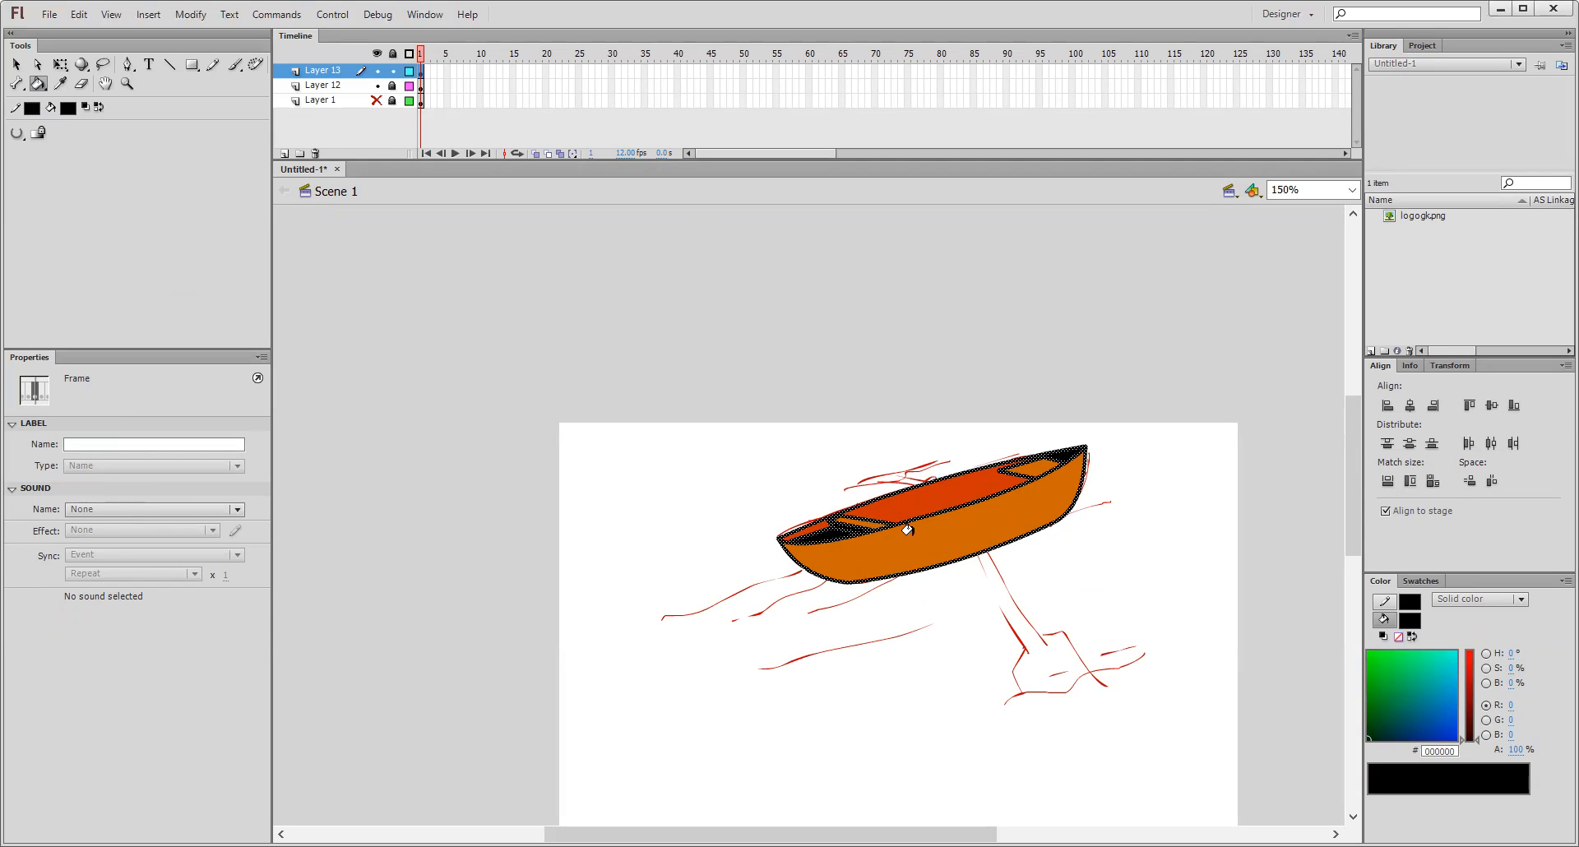
drag(770, 833, 841, 834)
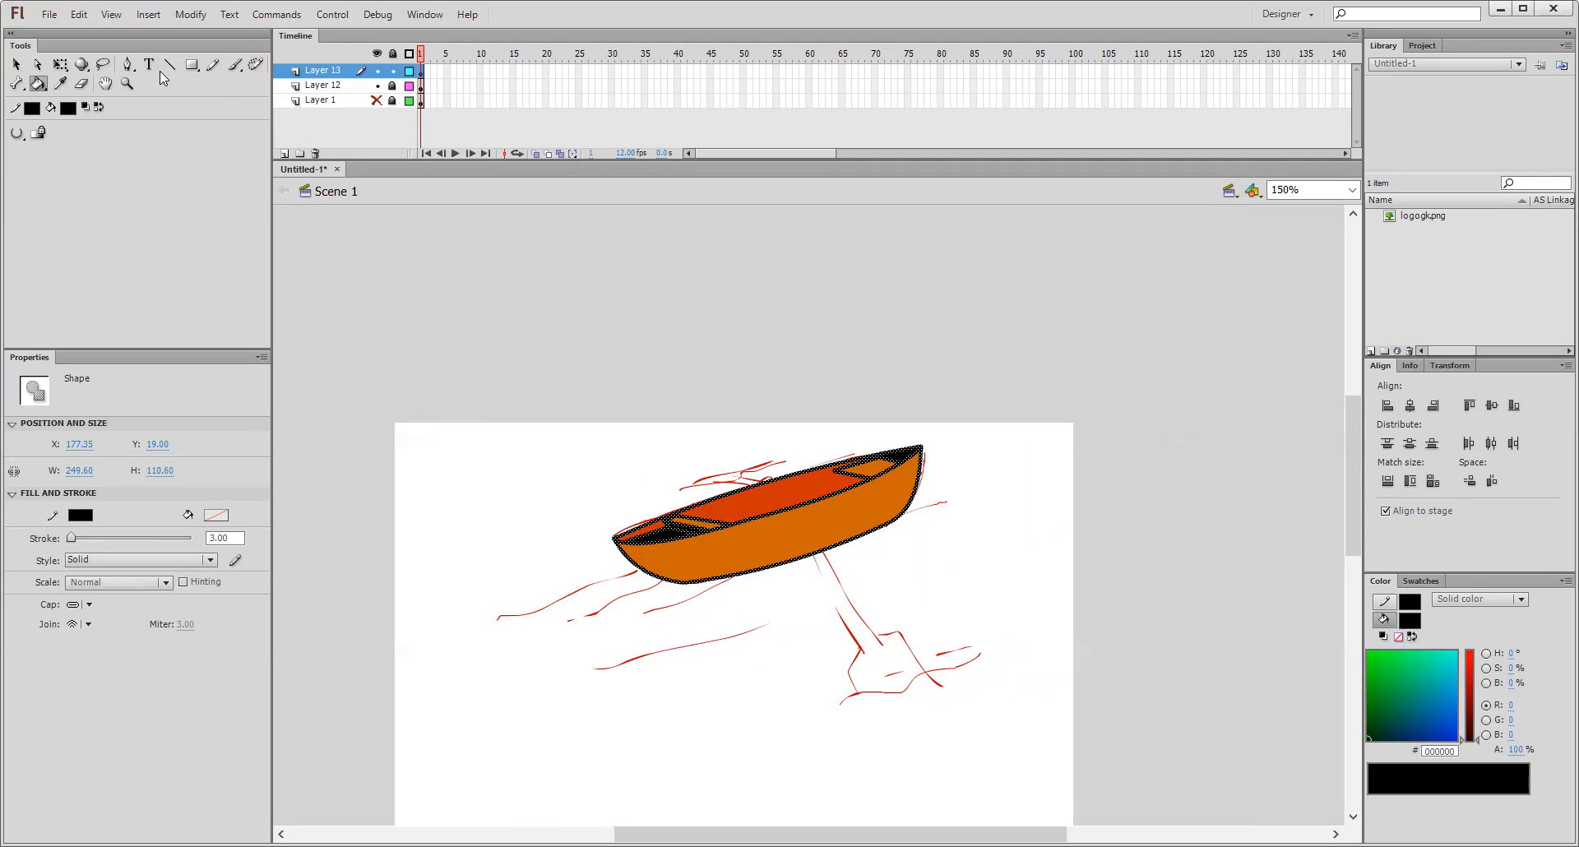
click(212, 64)
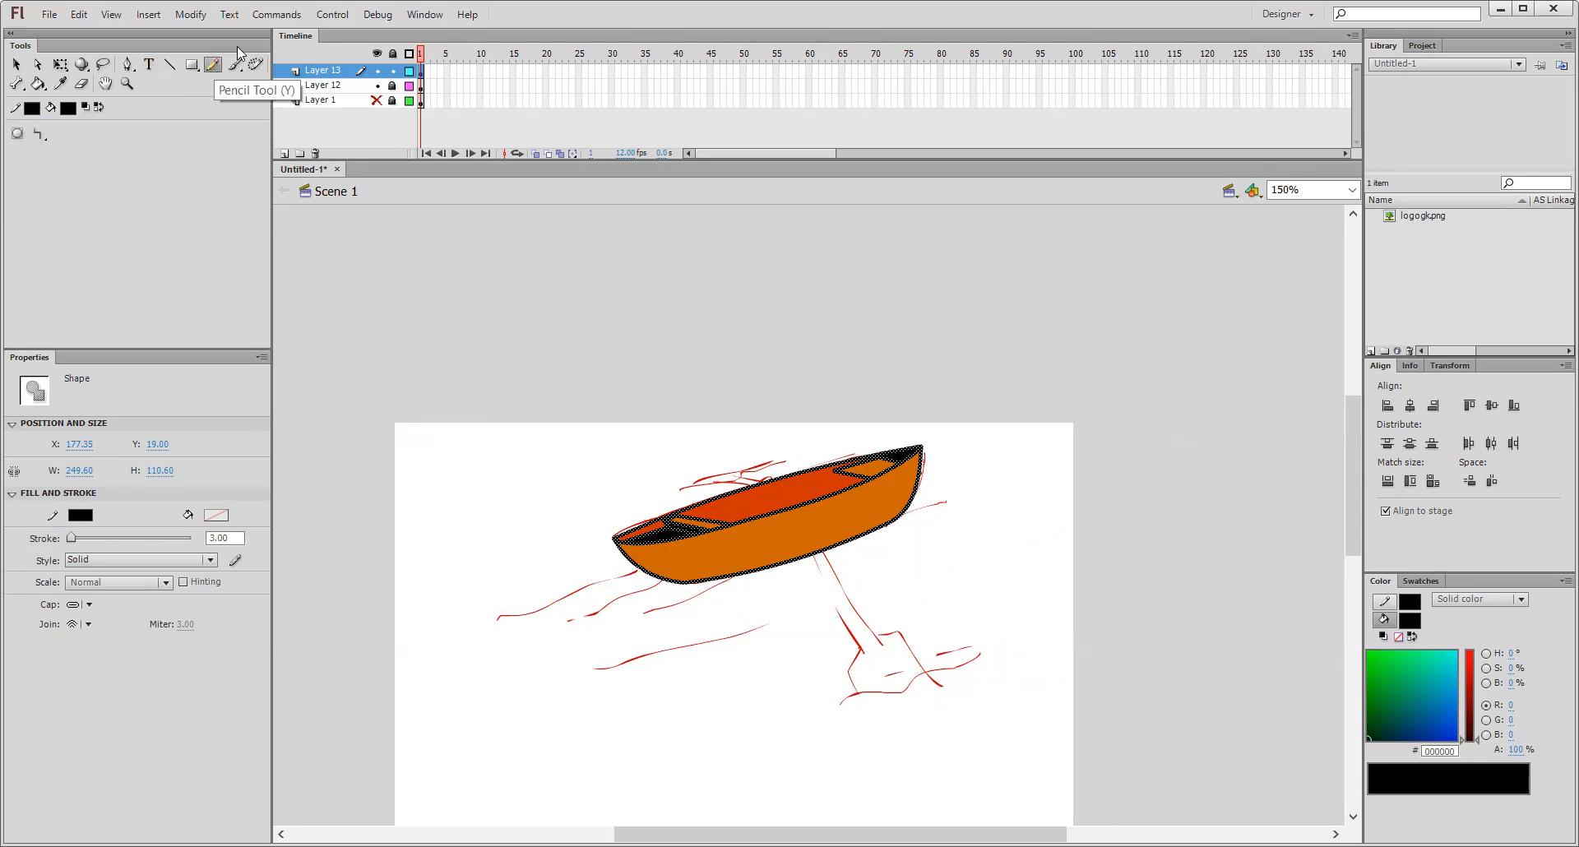
click(284, 153)
- Draw black size 3 test strokes around the boat with the Pencil tool in Straighten mode
mouse_move(446, 515)
mouse_down()
mouse_move(592, 514)
mouse_move(604, 464)
mouse_move(721, 453)
mouse_up()
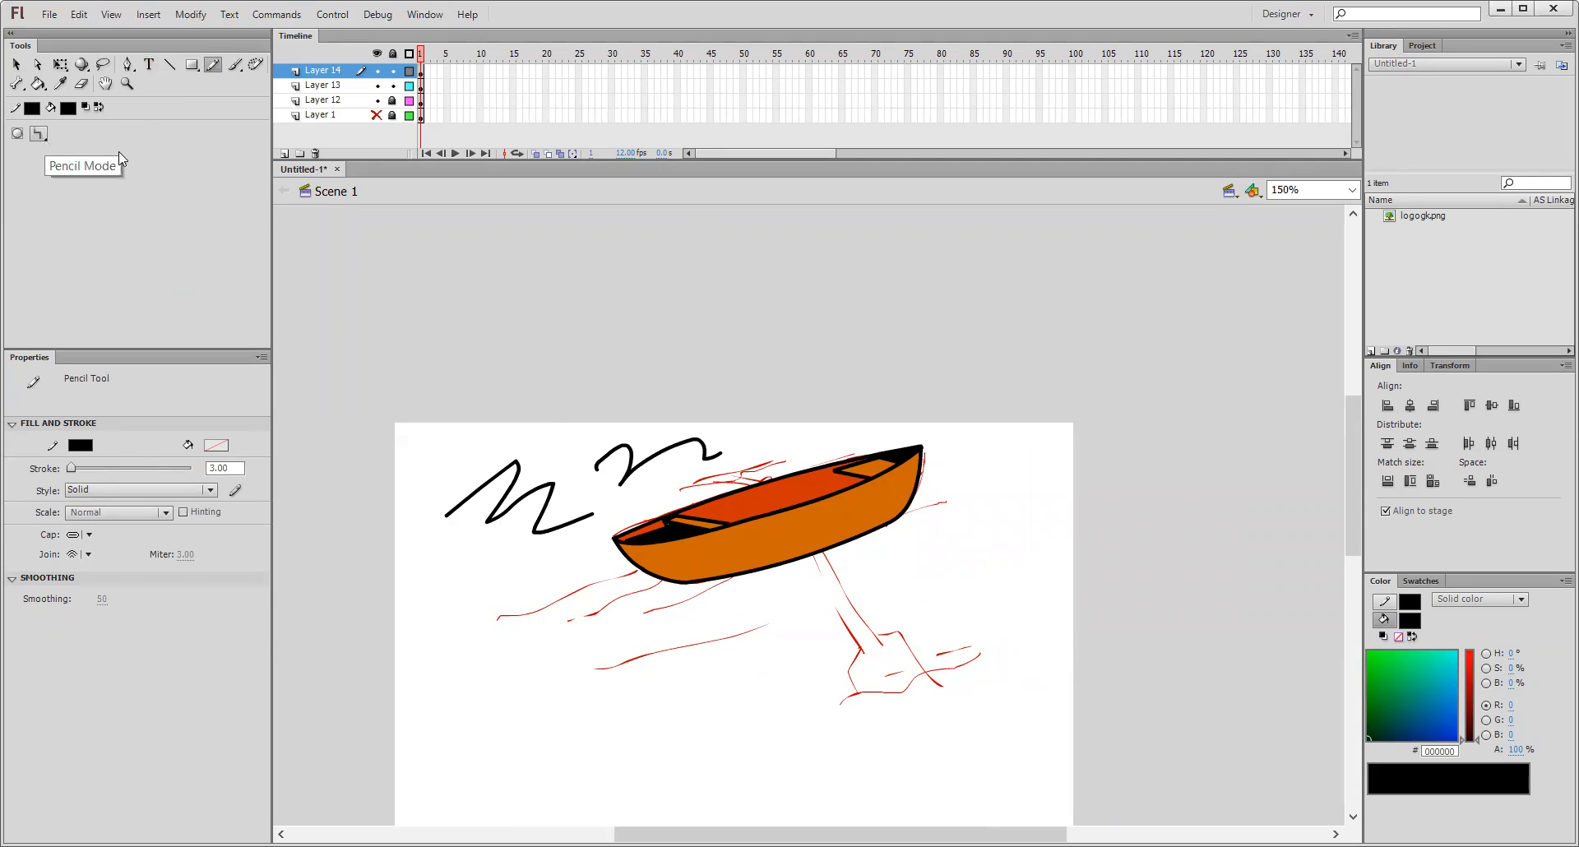
click(41, 137)
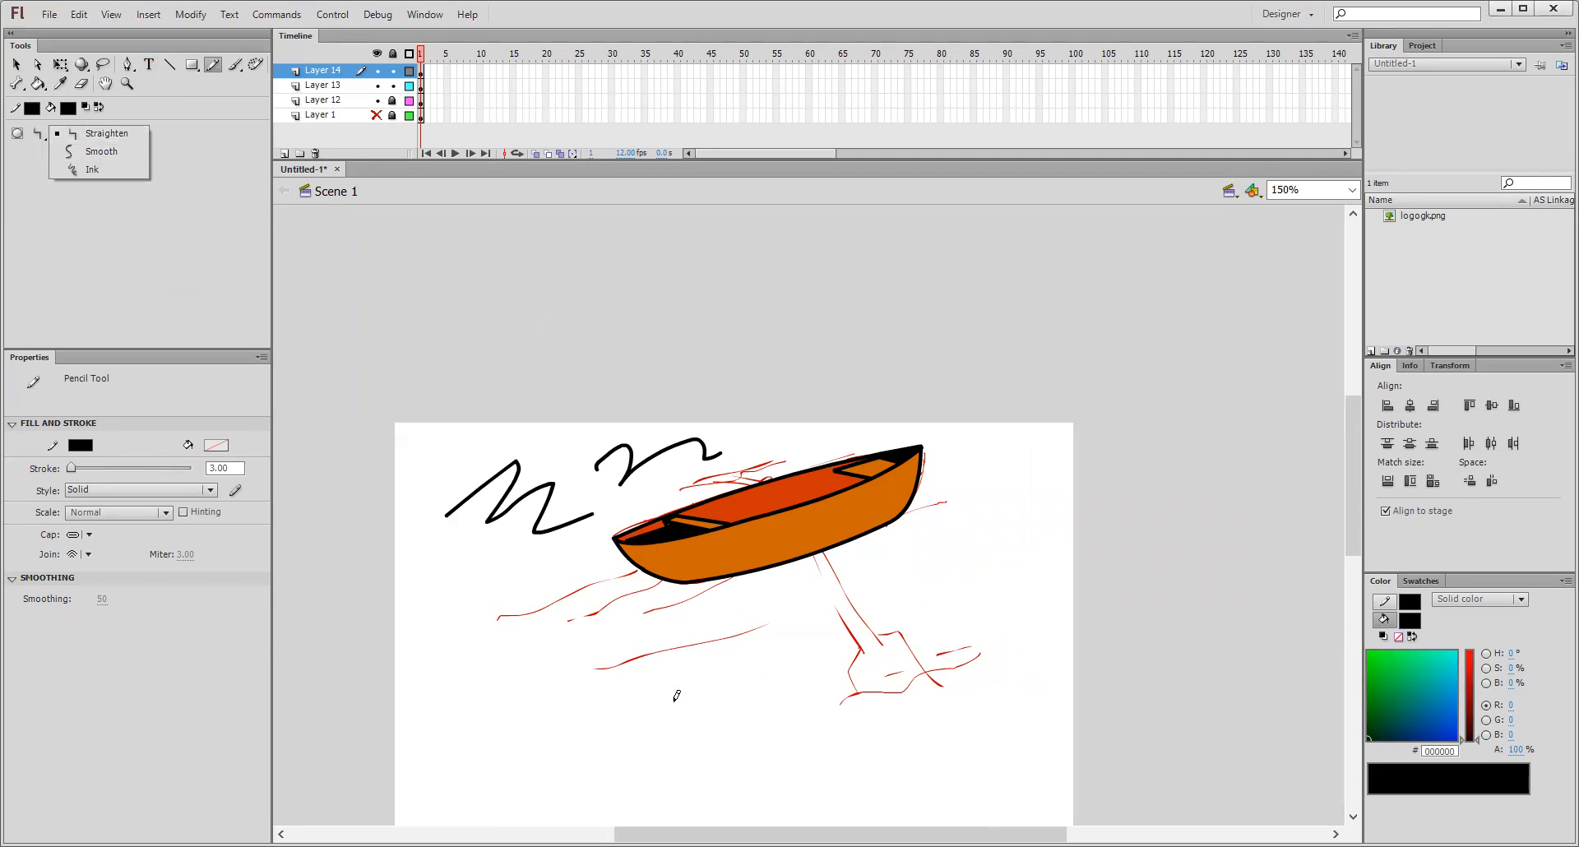
drag(670, 705, 817, 710)
mouse_move(927, 594)
mouse_down()
mouse_move(969, 562)
mouse_move(1039, 556)
mouse_up()
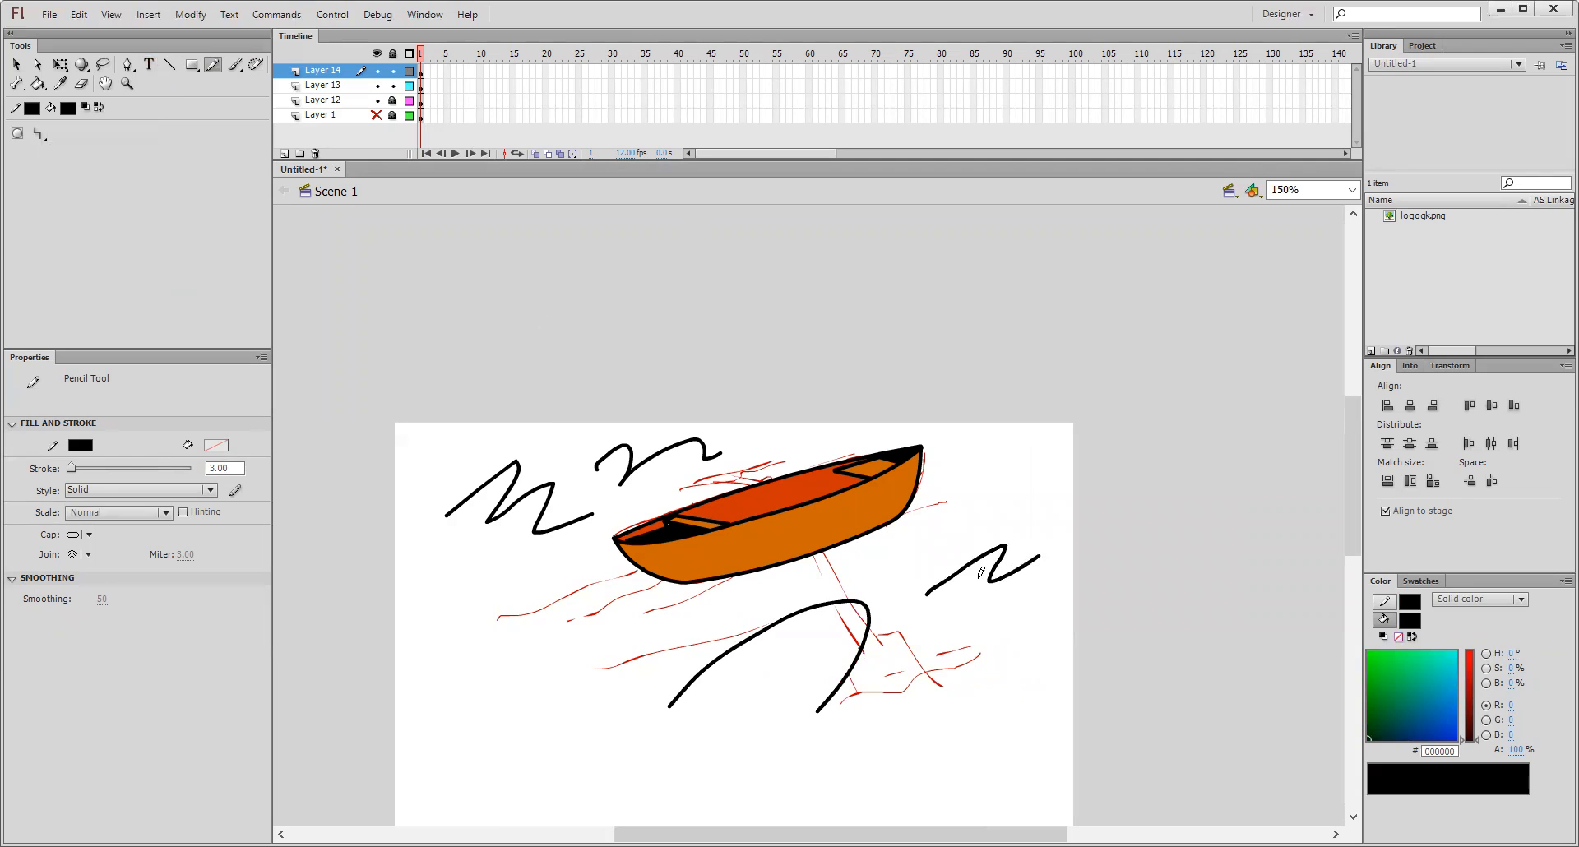
- Draw black test strokes below the boat's left half with the Pencil tool in Smooth mode
click(42, 138)
click(111, 156)
mouse_move(452, 675)
mouse_down()
mouse_move(566, 630)
mouse_move(573, 689)
mouse_up()
mouse_move(502, 727)
mouse_down()
mouse_move(634, 733)
mouse_move(767, 785)
mouse_up()
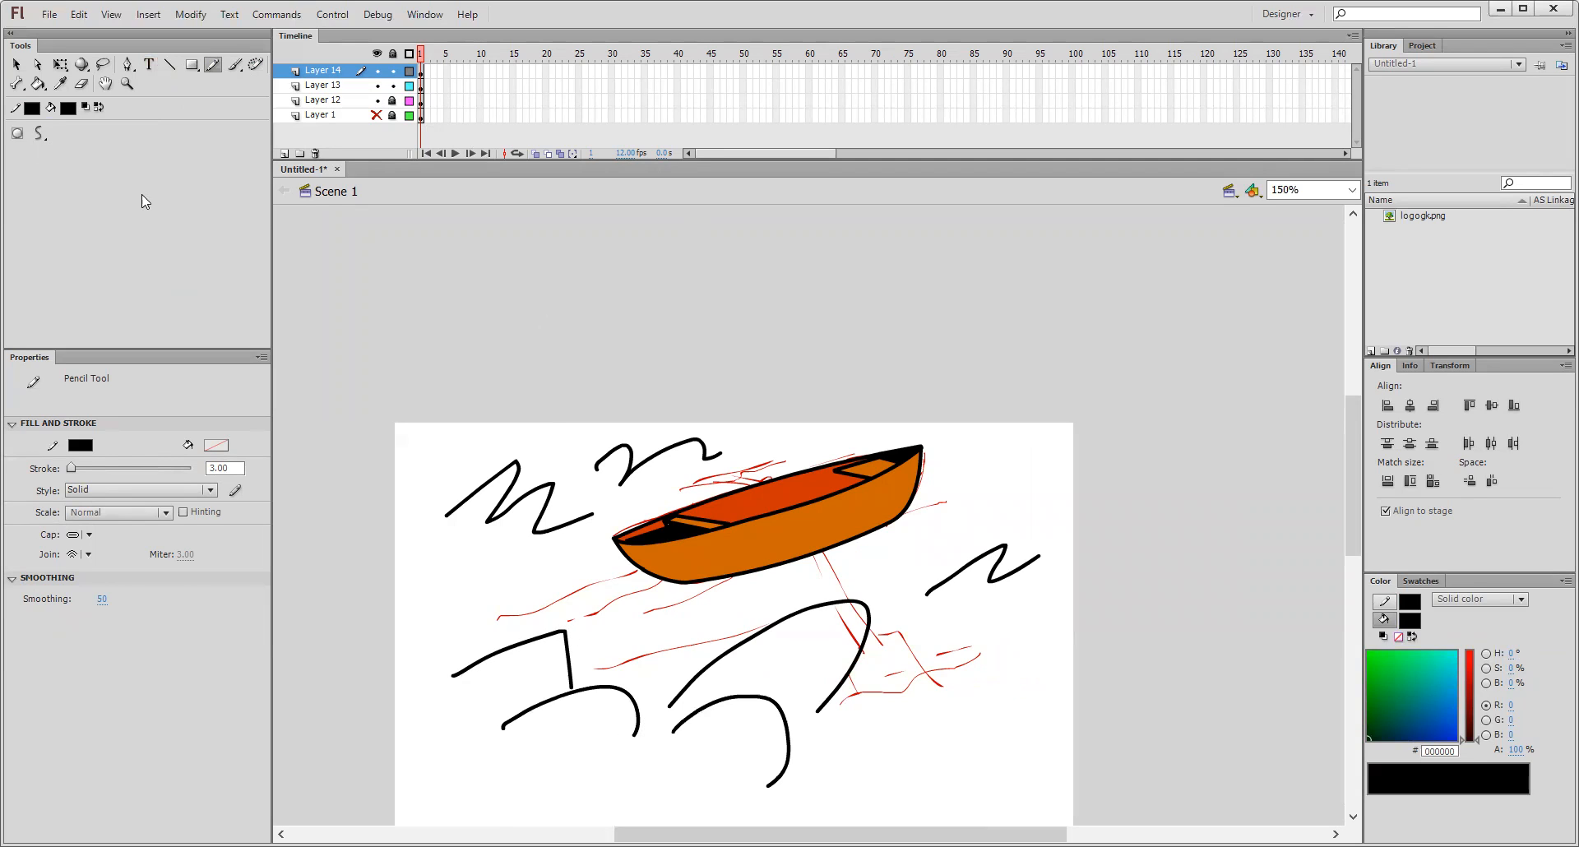
- Draw curved black test strokes below the boat's right end with the Pencil tool in Ink mode
click(38, 133)
click(94, 169)
mouse_move(870, 743)
mouse_down()
mouse_move(991, 666)
mouse_move(1001, 727)
mouse_up()
mouse_move(916, 641)
mouse_down()
mouse_move(1040, 592)
mouse_move(1041, 663)
mouse_up()
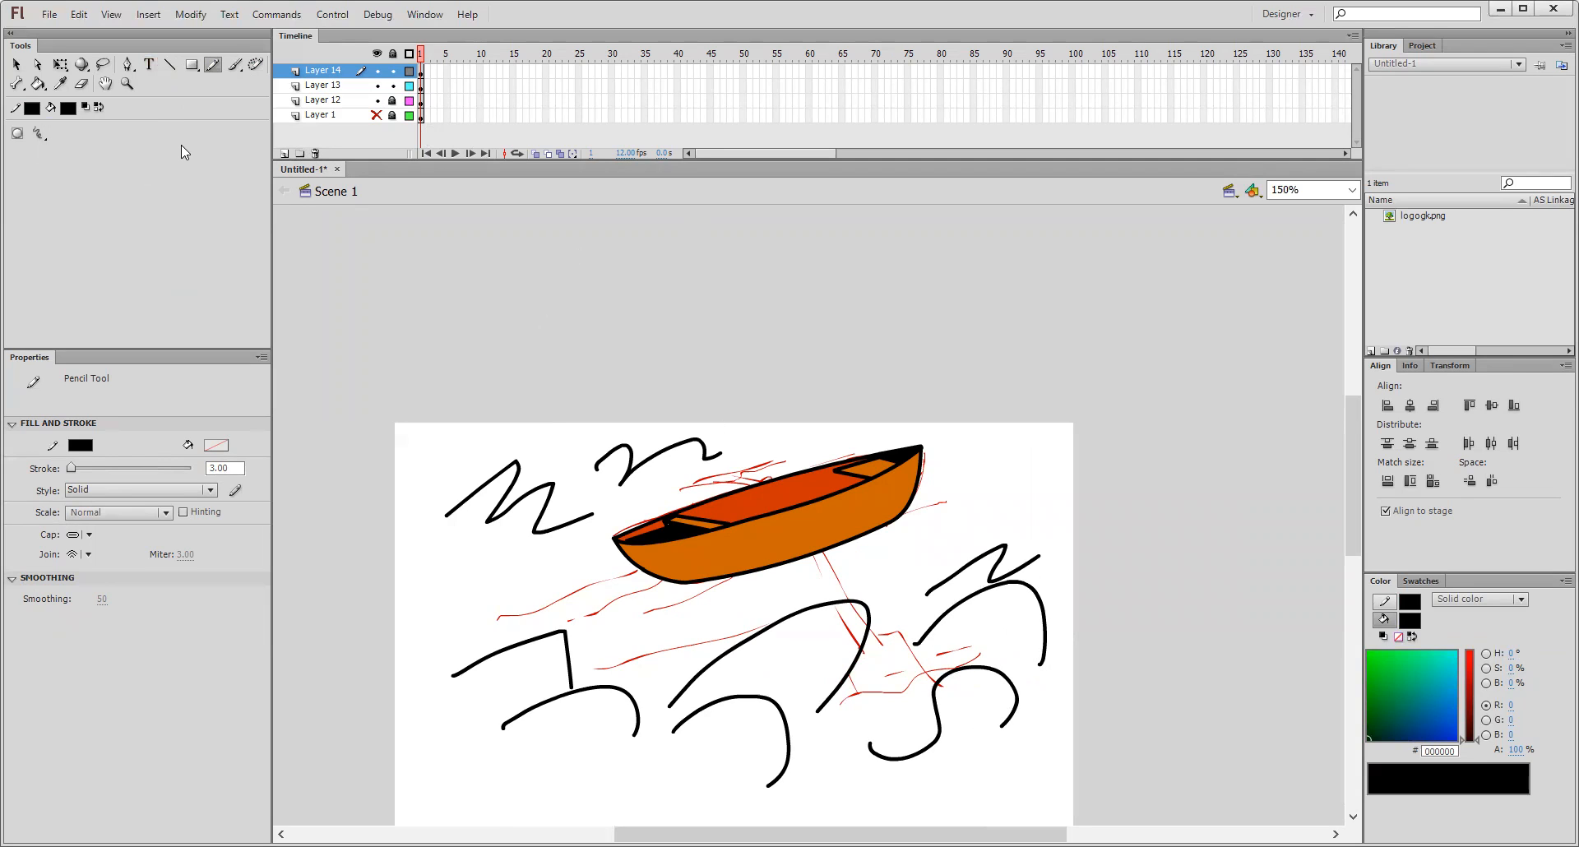
- Erase parts of the black test strokes to the right and lower left of the boat with the Eraser in Erase Normal mode
click(82, 85)
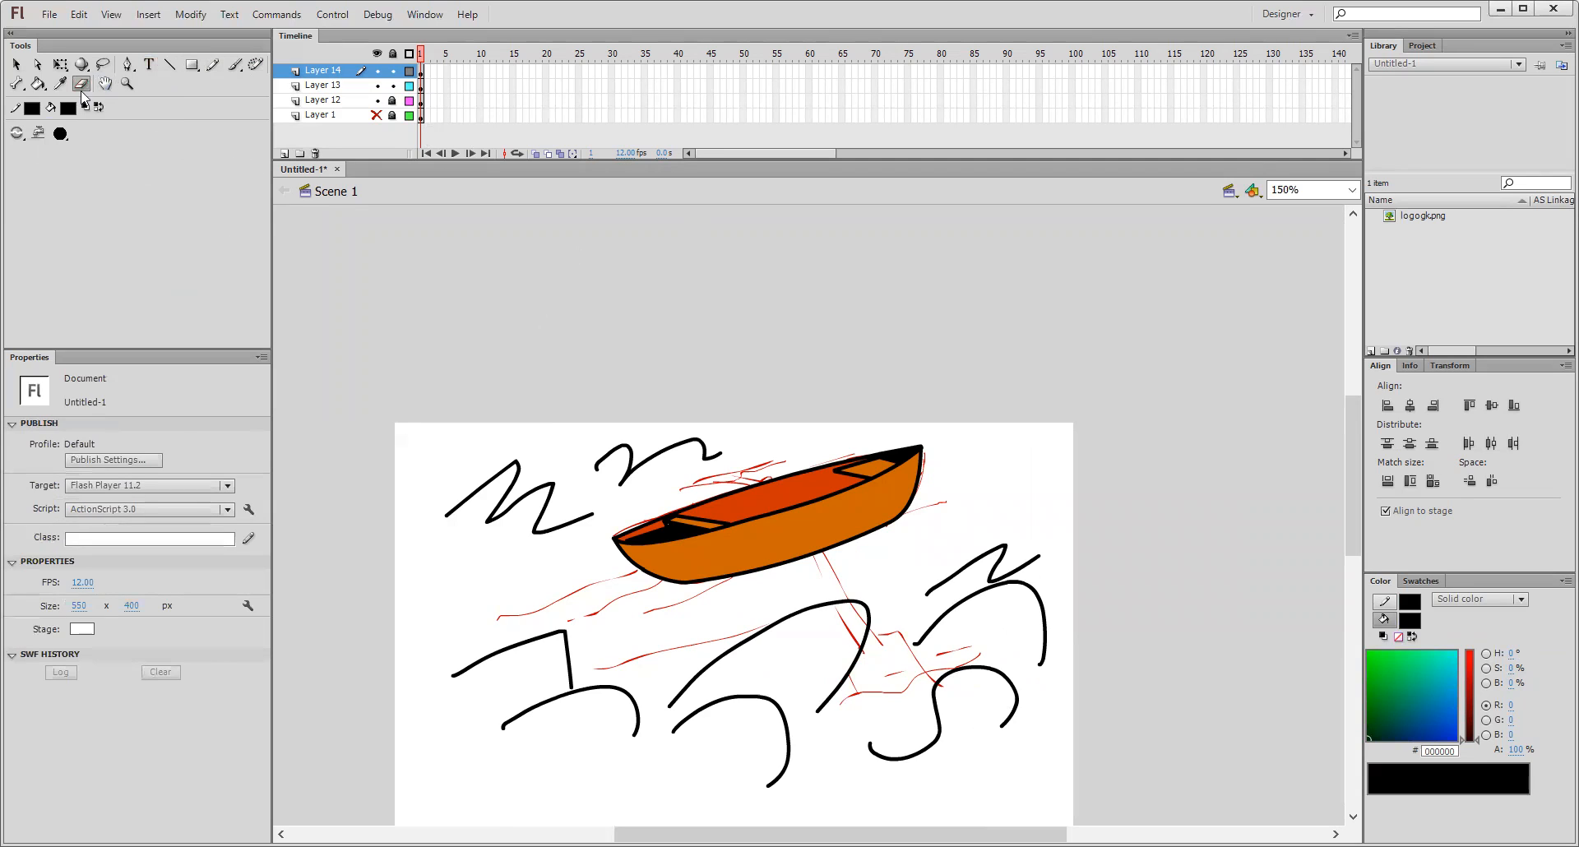
mouse_move(1000, 544)
mouse_down()
mouse_move(941, 618)
mouse_move(908, 633)
mouse_move(997, 574)
mouse_move(991, 596)
mouse_move(1043, 573)
mouse_move(1005, 606)
mouse_up()
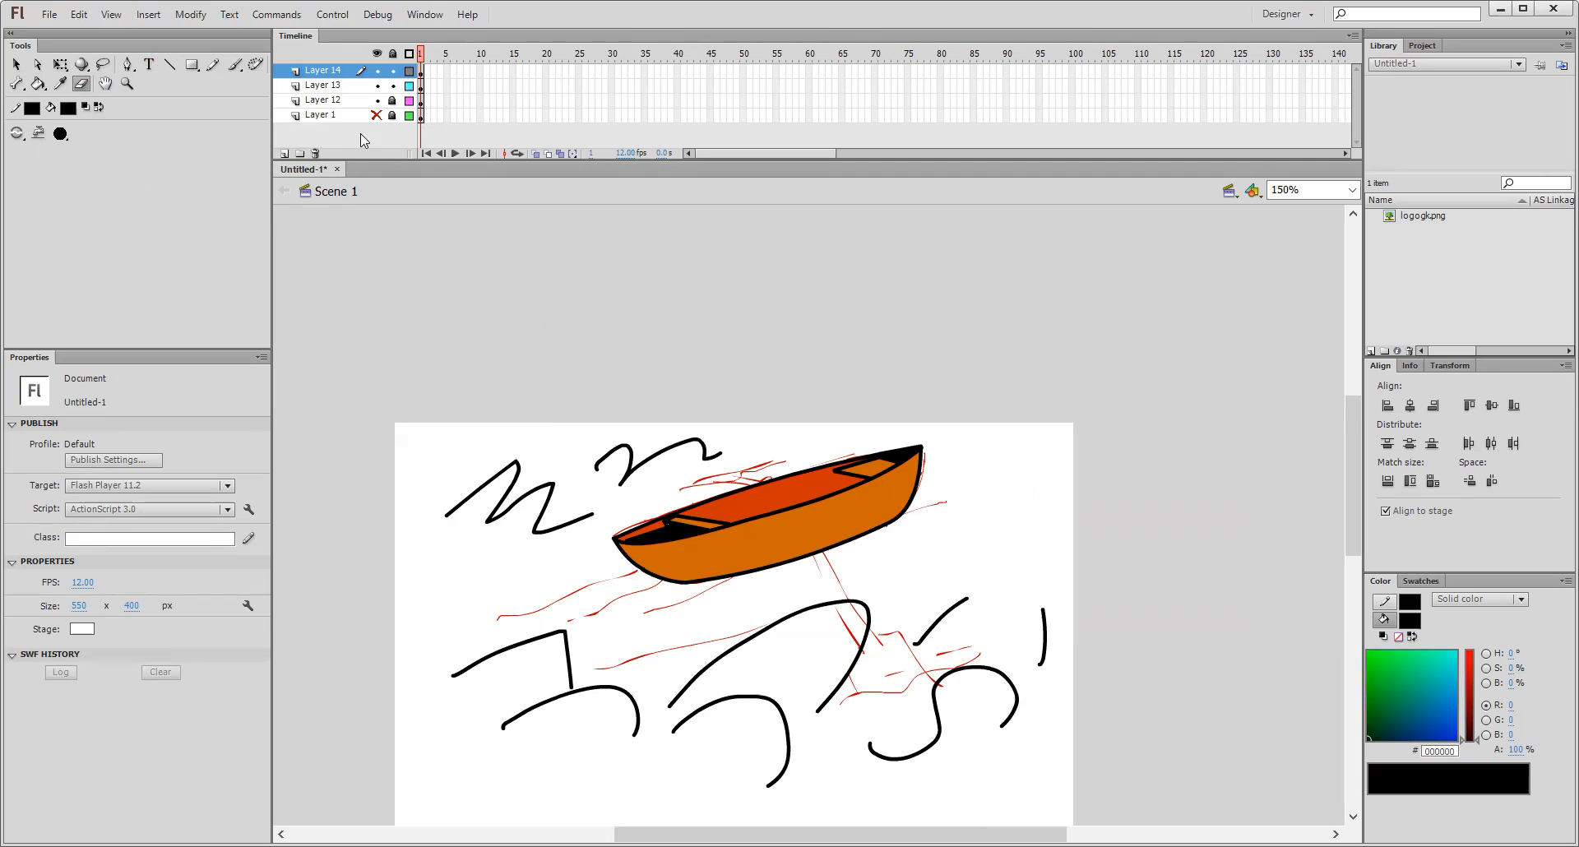
click(66, 139)
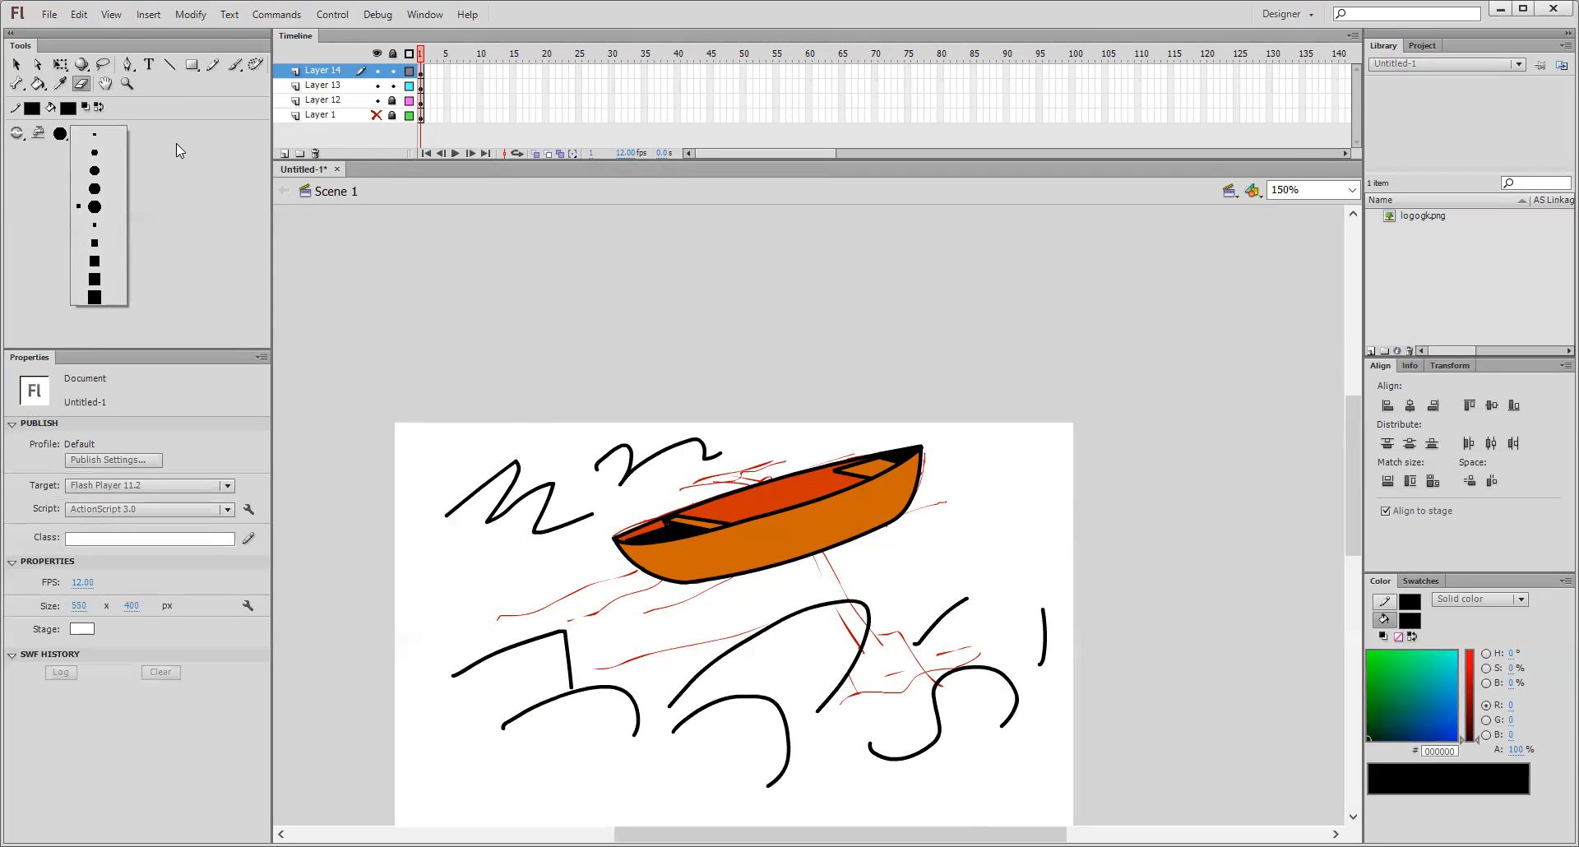
click(75, 203)
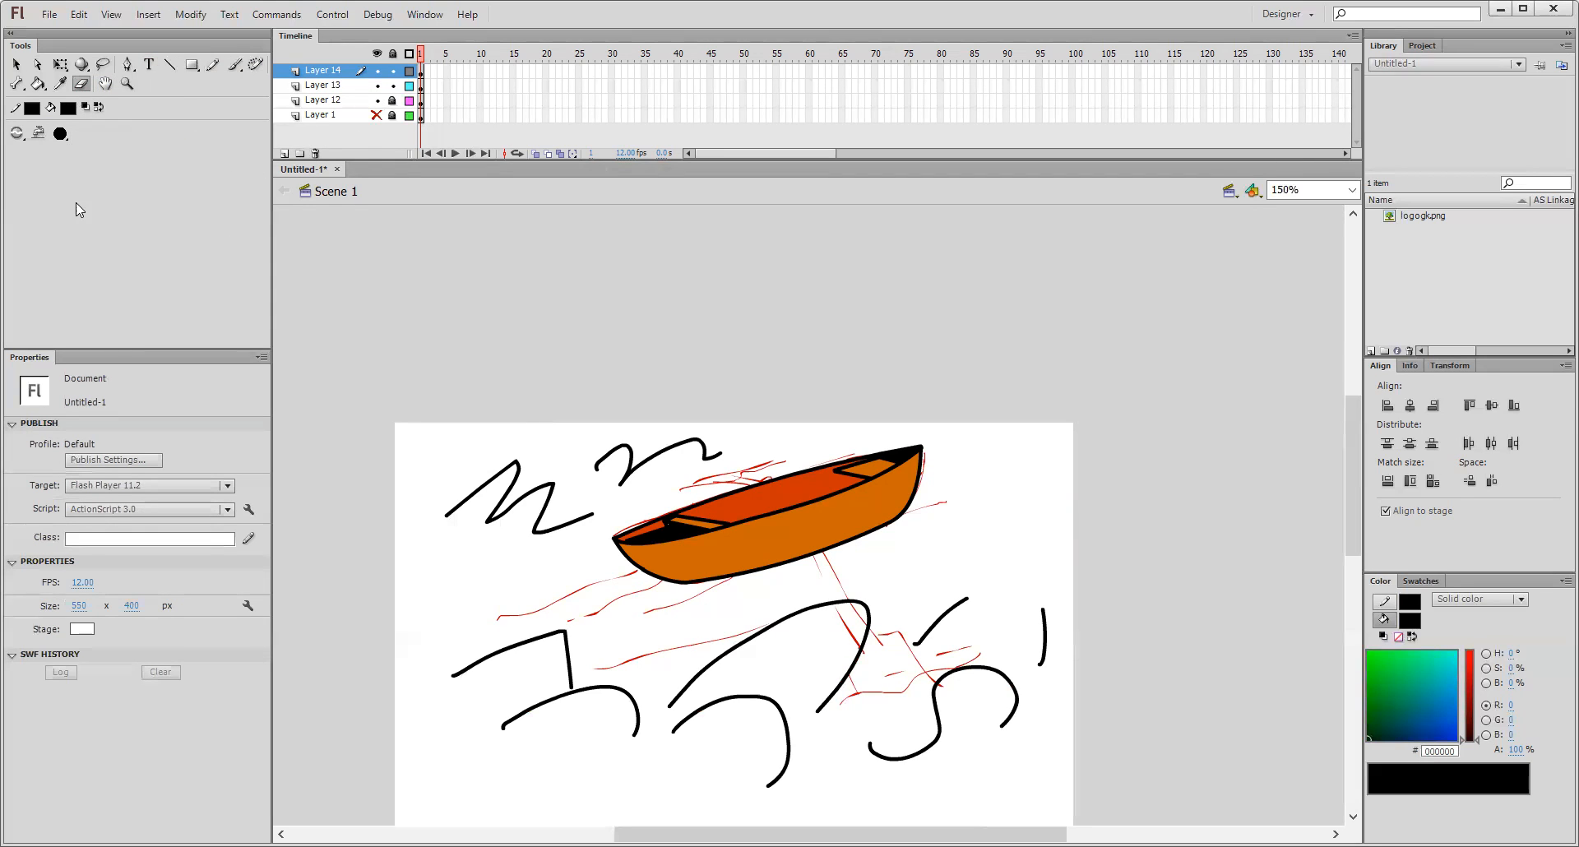
click(16, 133)
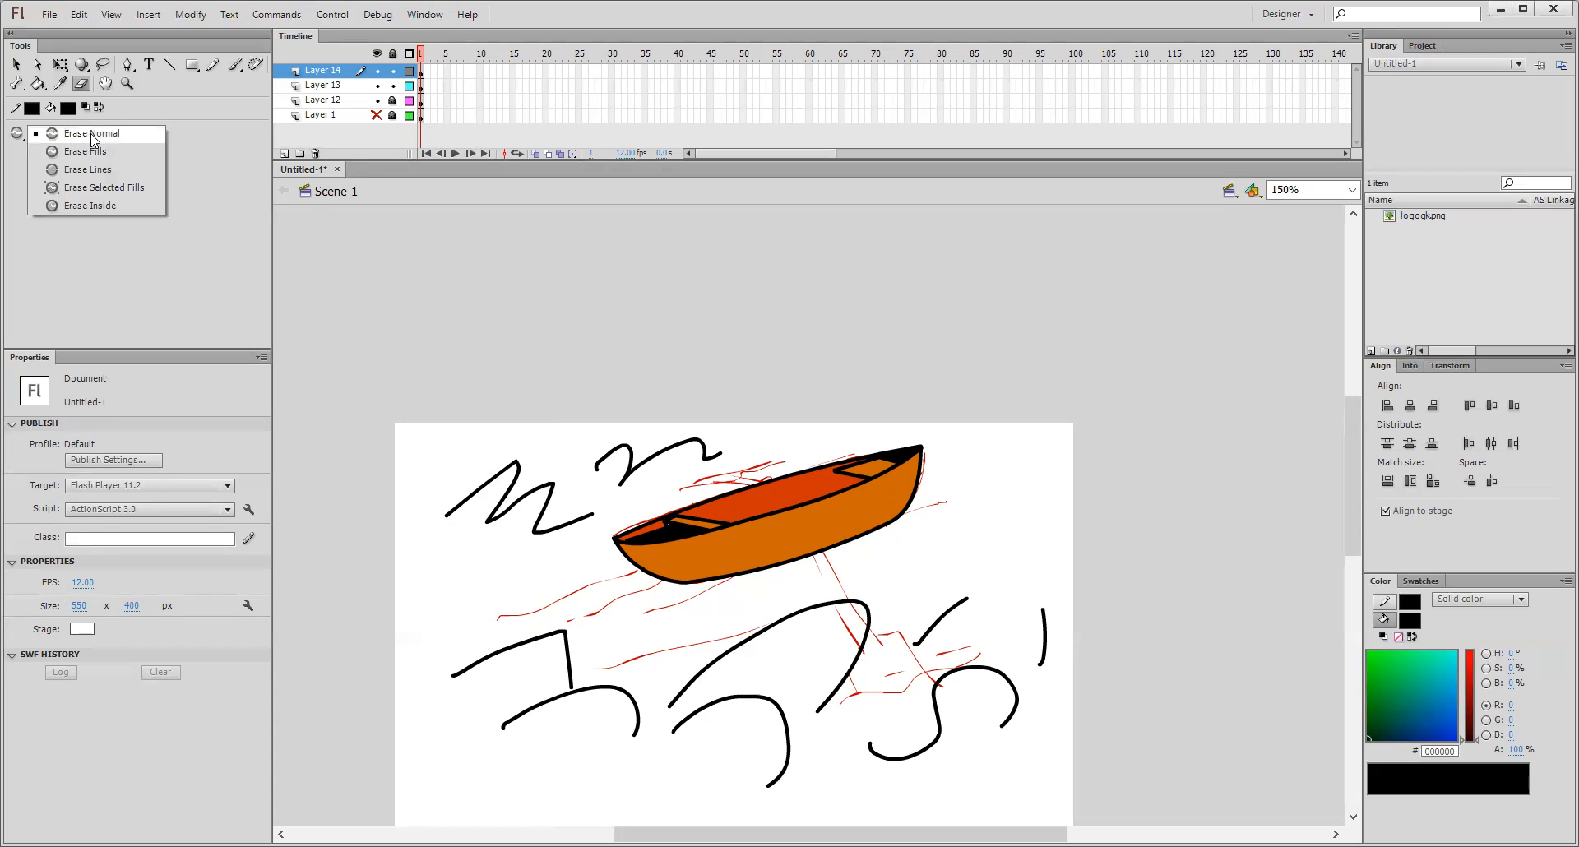
click(93, 140)
mouse_move(466, 664)
mouse_down()
mouse_move(587, 649)
mouse_move(516, 720)
mouse_move(704, 652)
mouse_move(567, 641)
mouse_up()
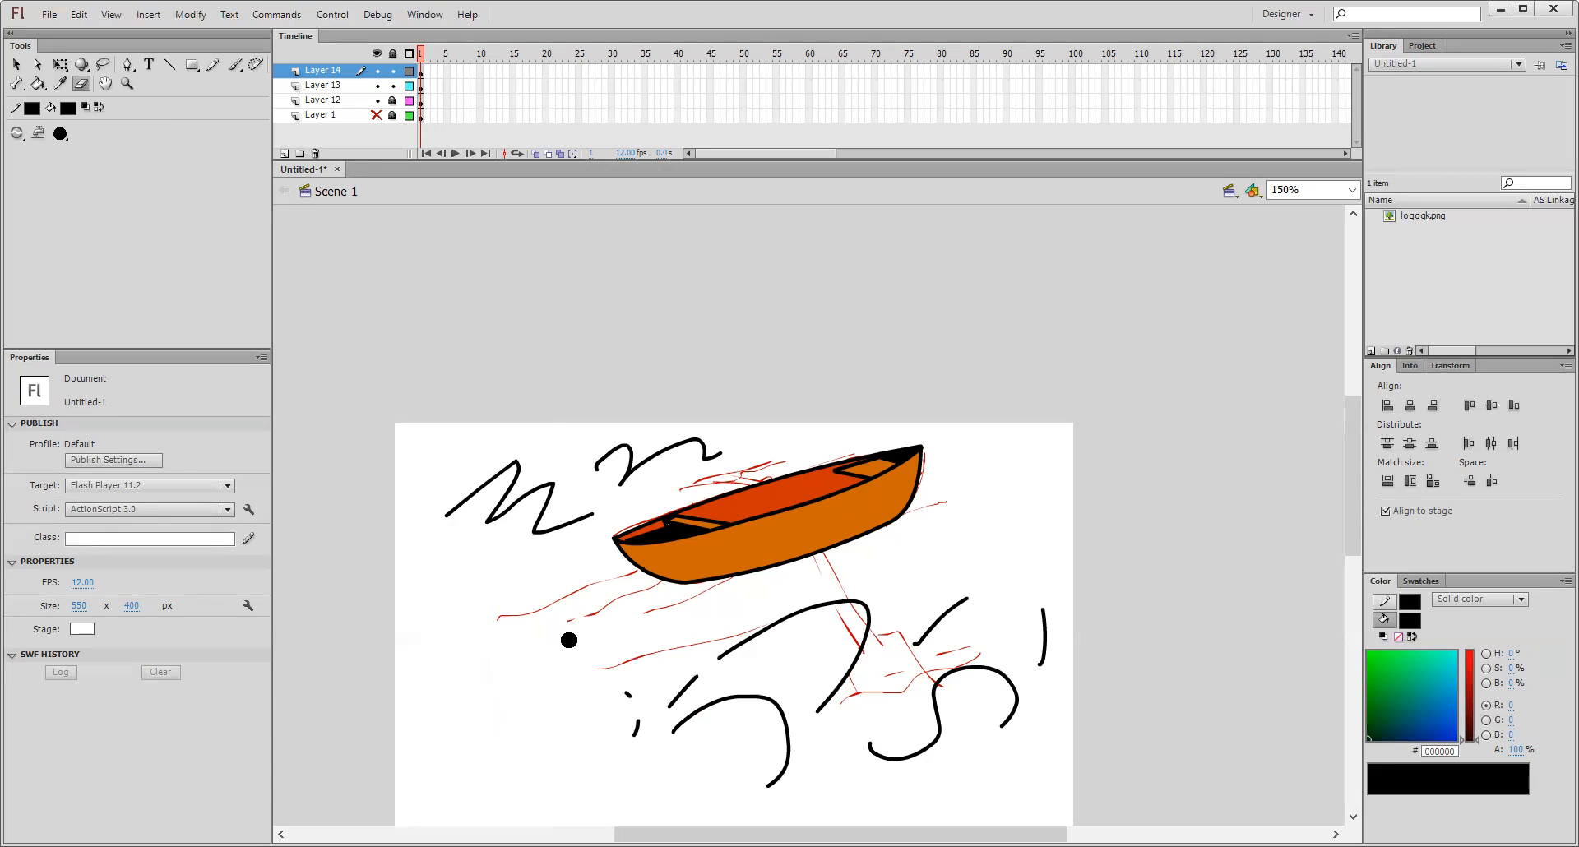
- Erase parts of the black outlines around the boat's interior with the Eraser in Erase Lines mode
click(18, 134)
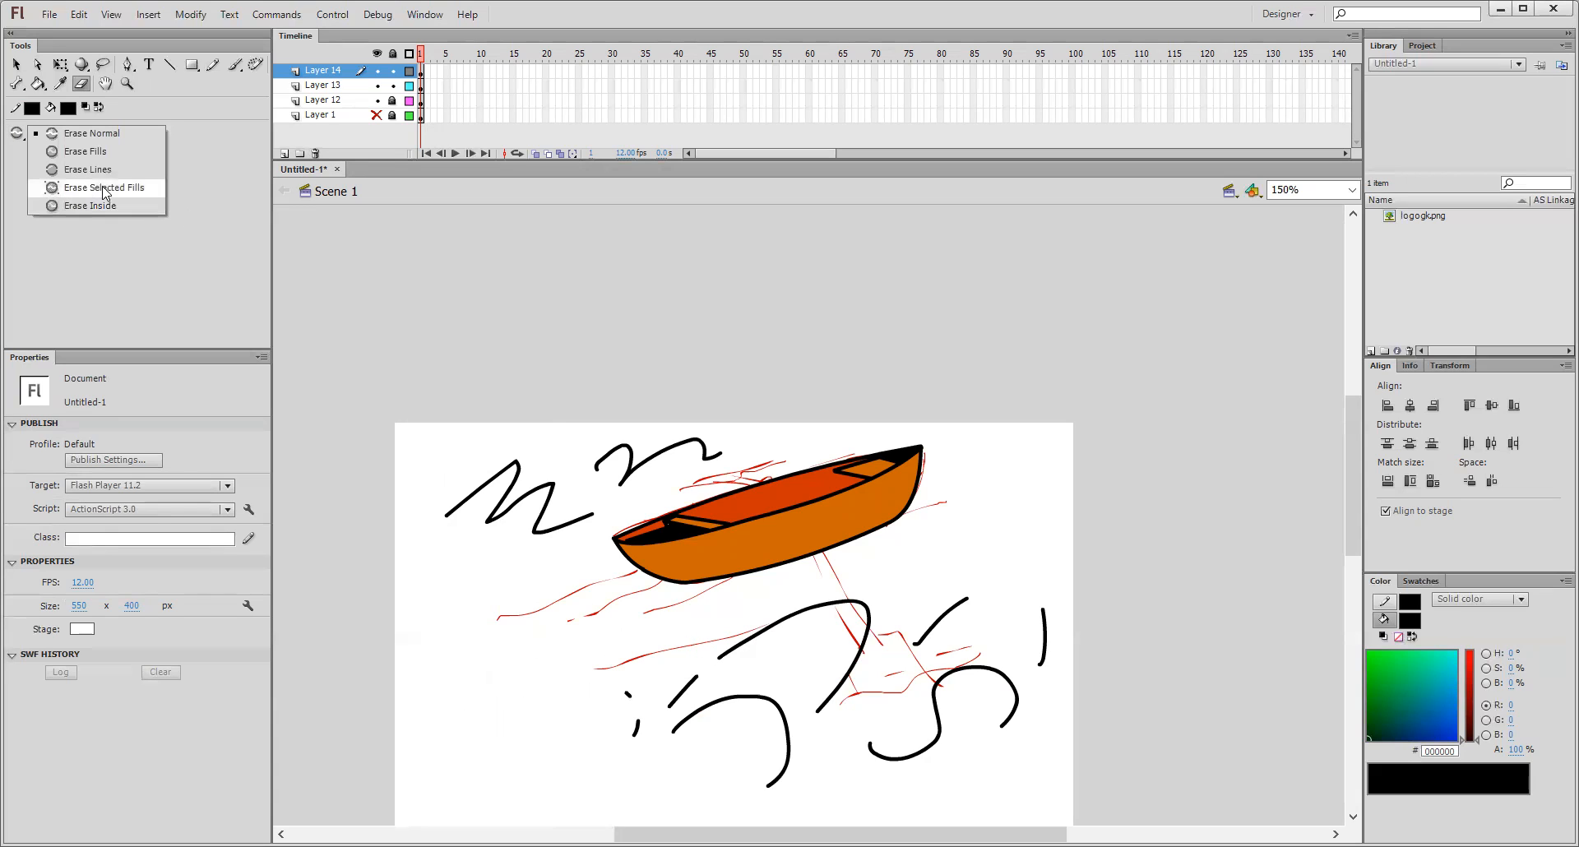
click(96, 171)
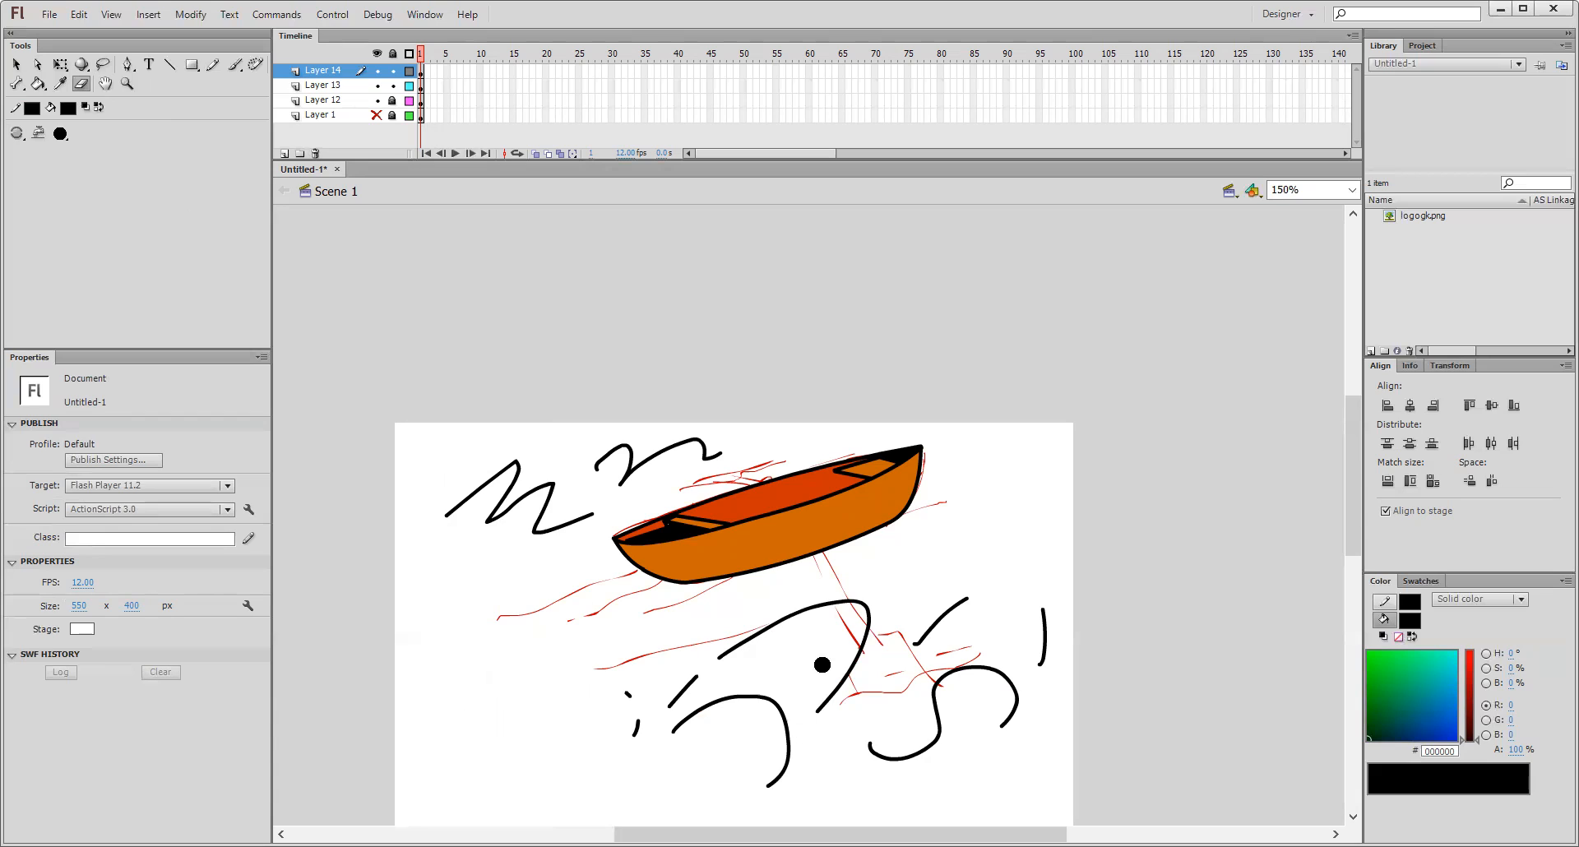
mouse_move(693, 514)
mouse_down()
mouse_move(666, 533)
mouse_move(749, 539)
mouse_move(762, 516)
mouse_move(704, 510)
mouse_move(844, 462)
mouse_up()
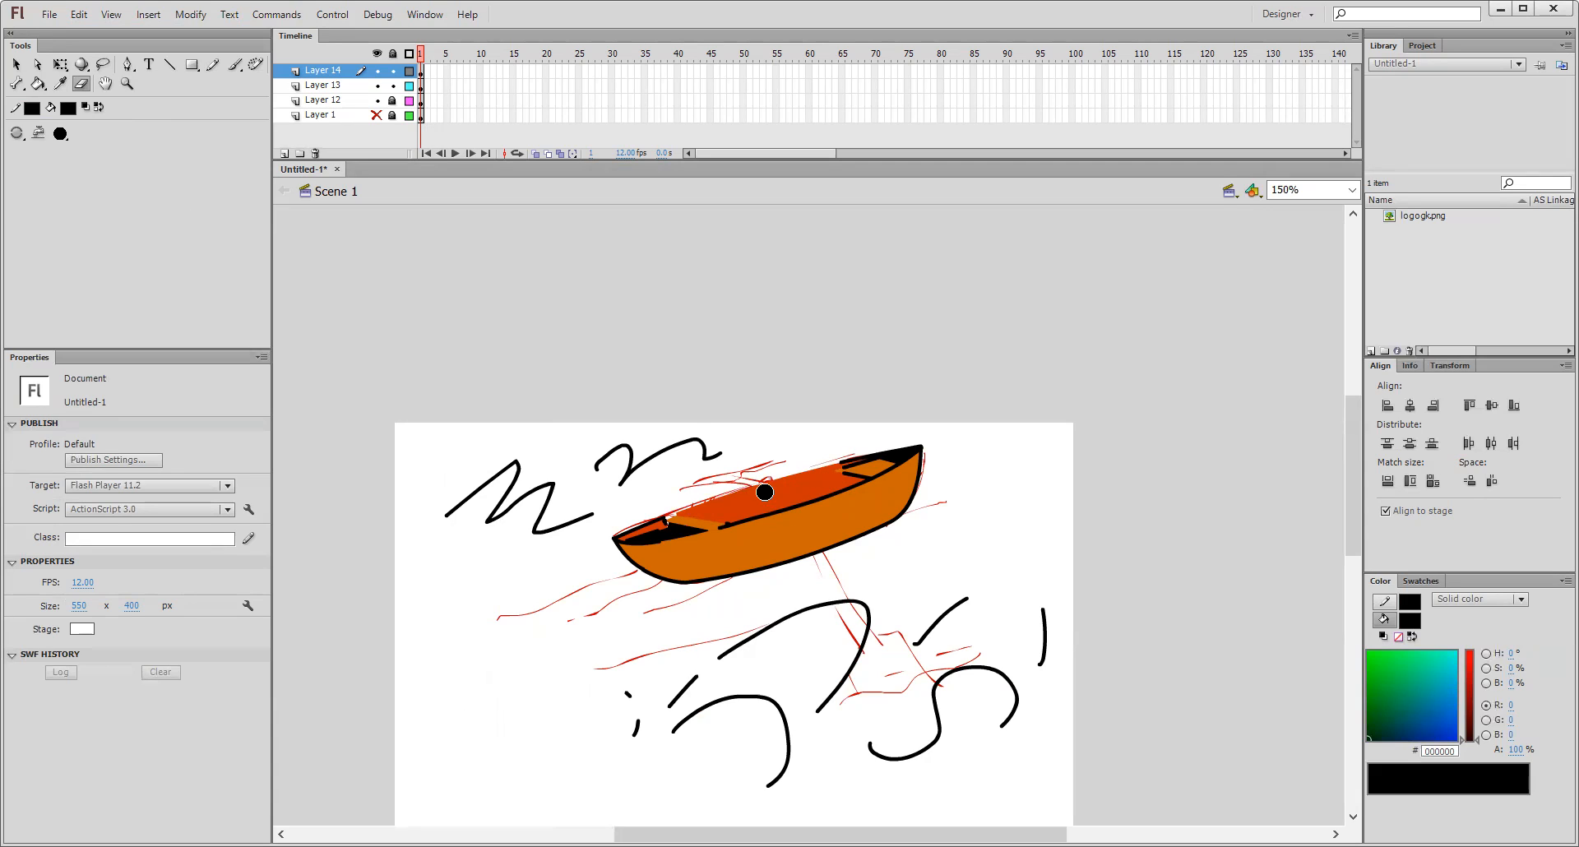
- Erase patches of the boat's interior and hull colour with the Eraser in Erase Fills mode
click(18, 133)
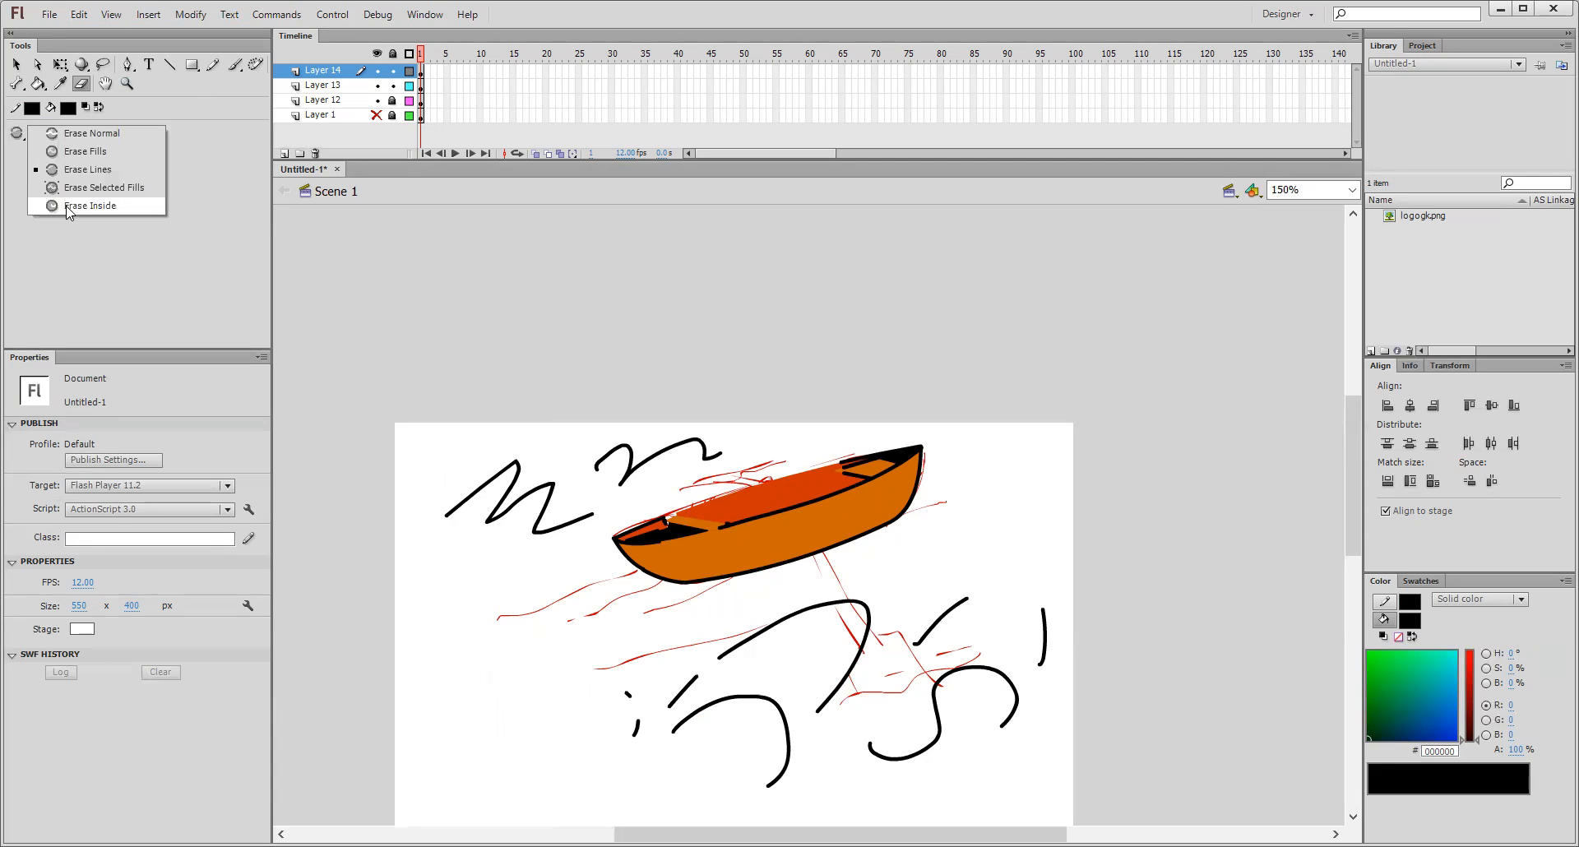
click(100, 153)
mouse_move(777, 501)
mouse_down()
mouse_move(863, 476)
mouse_move(729, 524)
mouse_move(793, 522)
mouse_up()
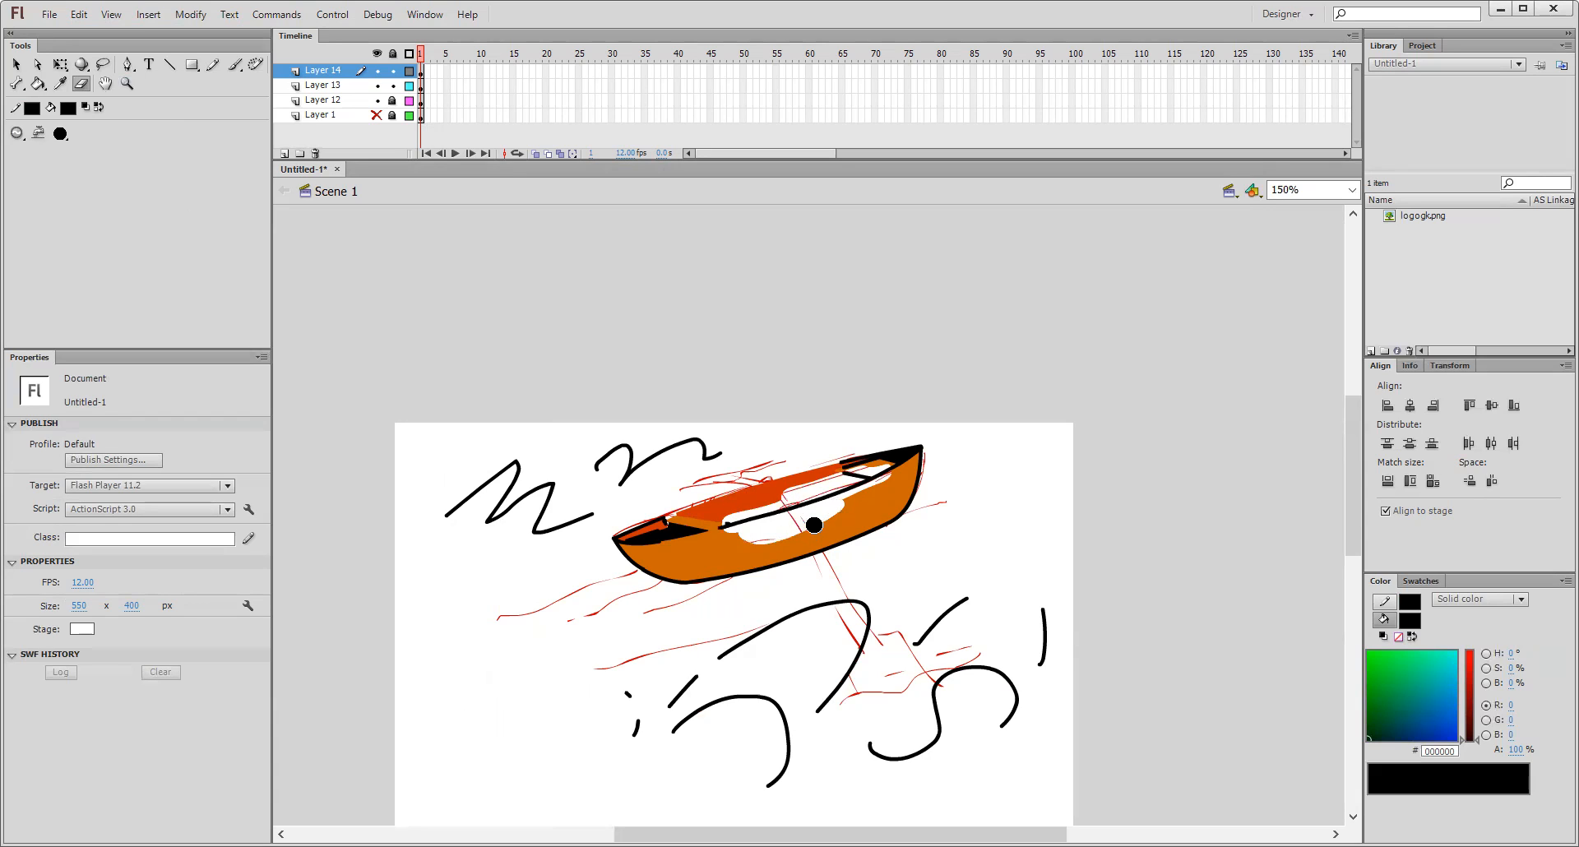
click(18, 133)
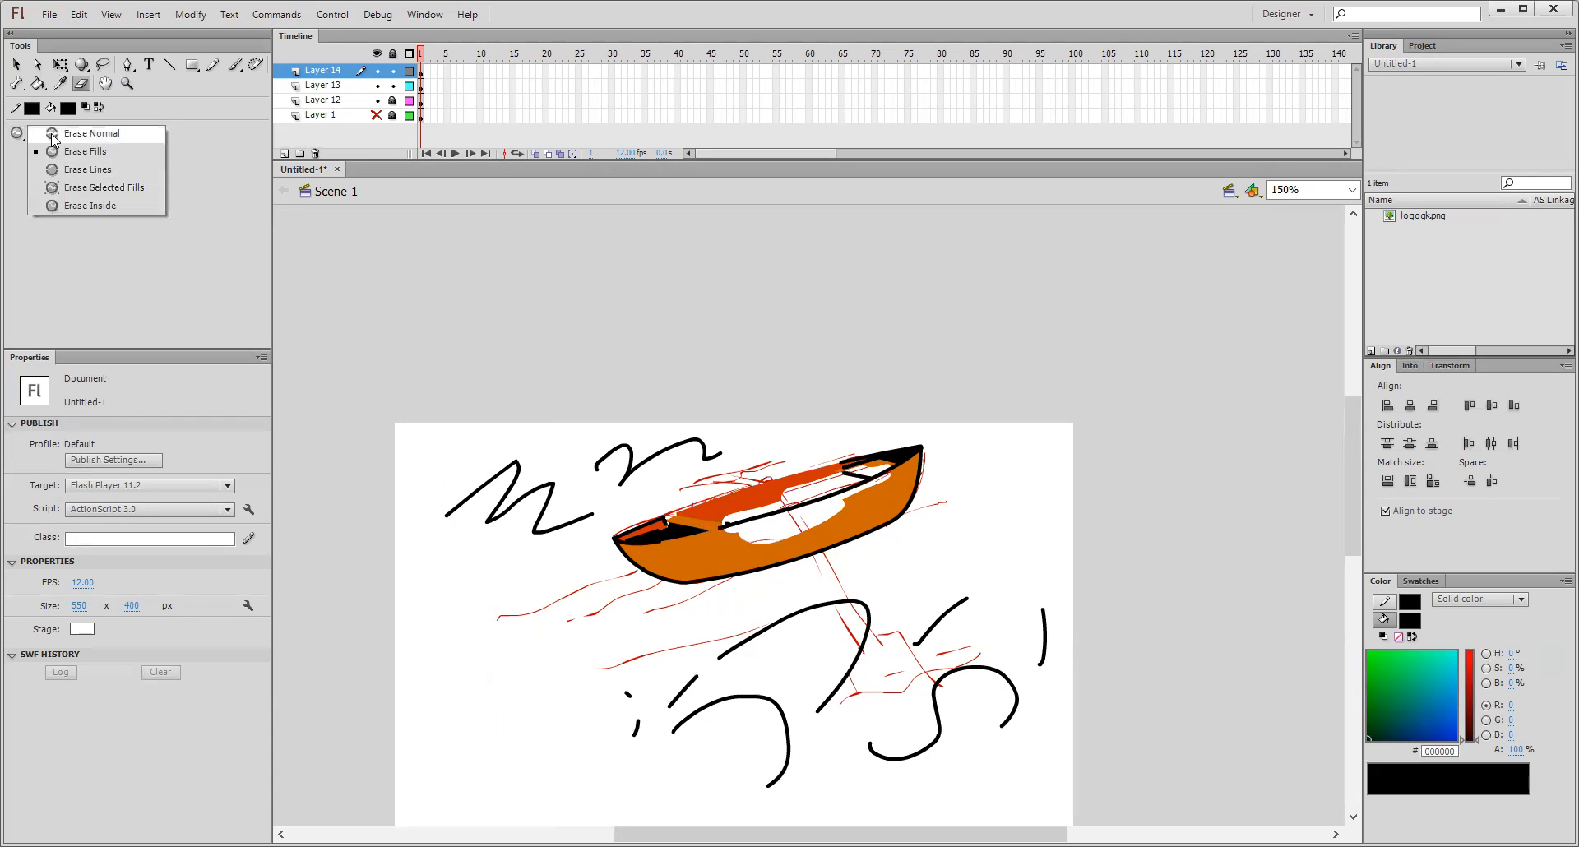
click(212, 171)
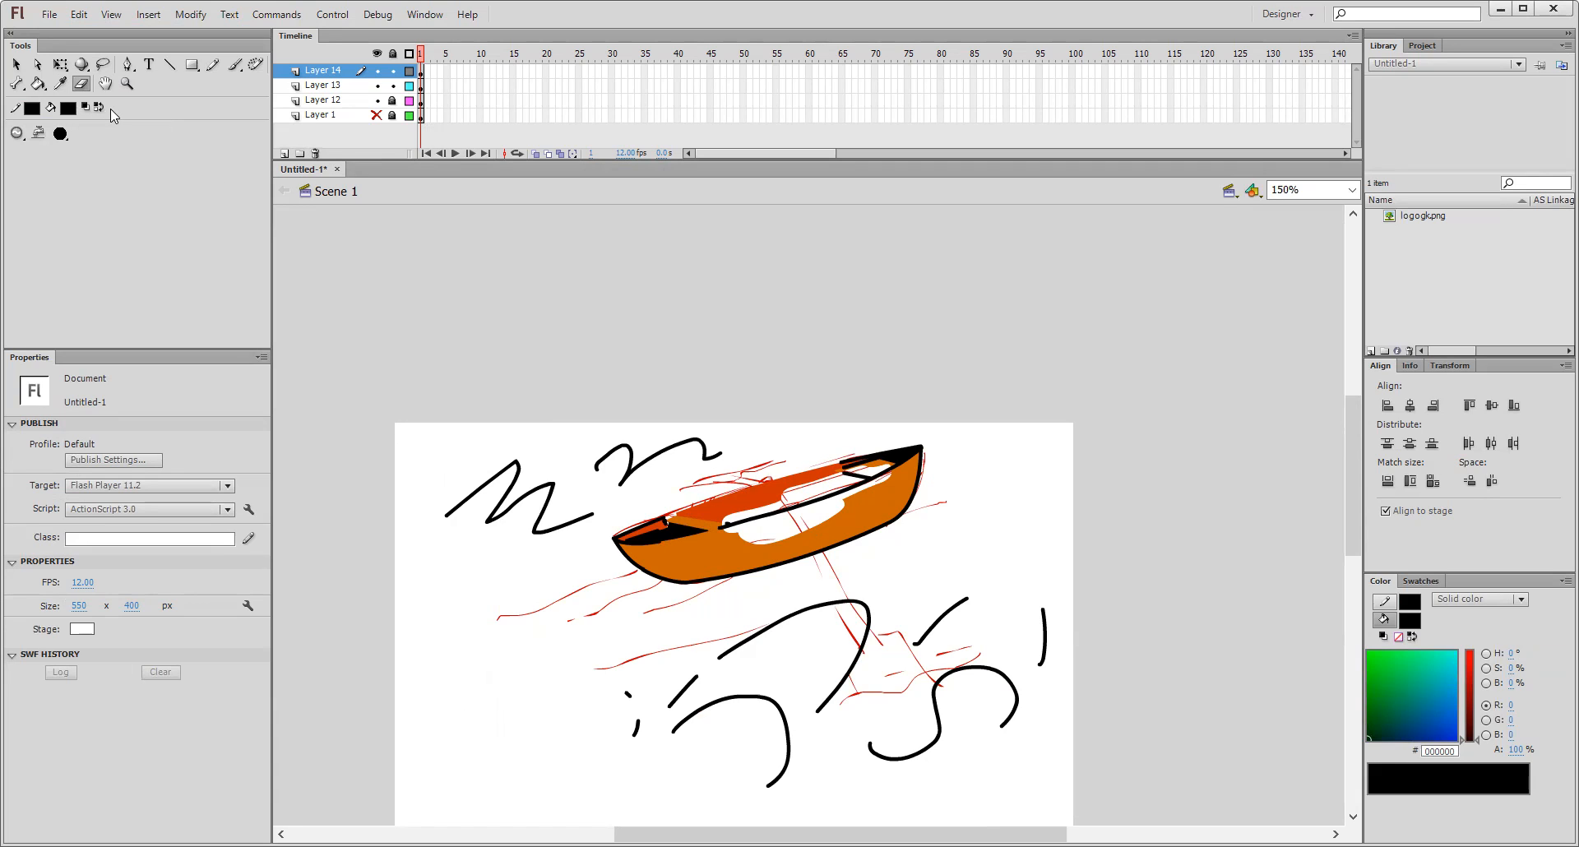
- Set the fill colour to red-orange #CC3300 and swap the fill and stroke colours
click(69, 108)
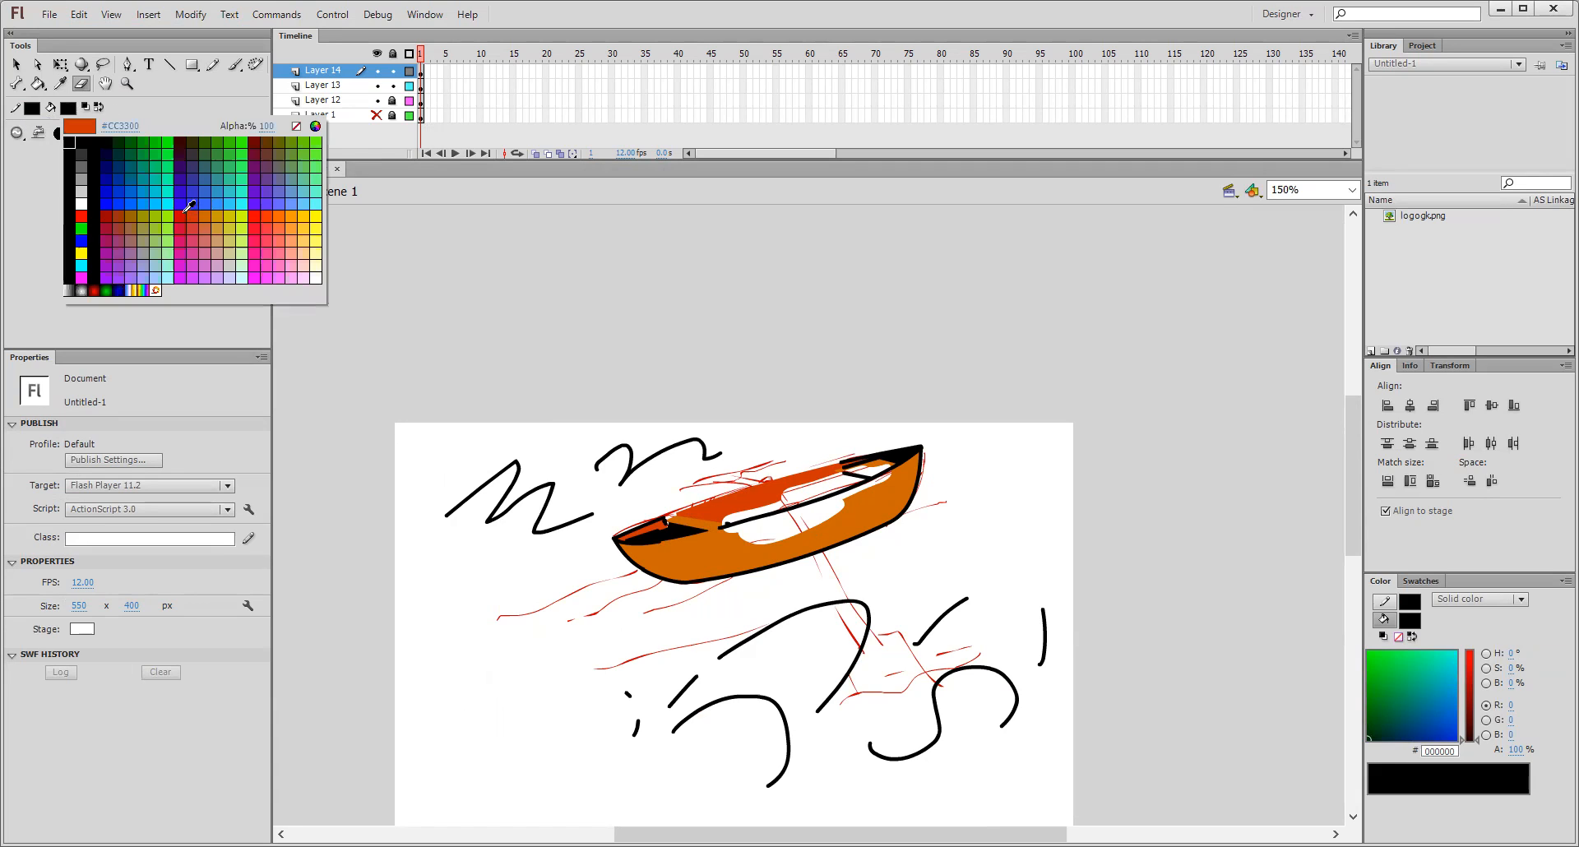
click(195, 217)
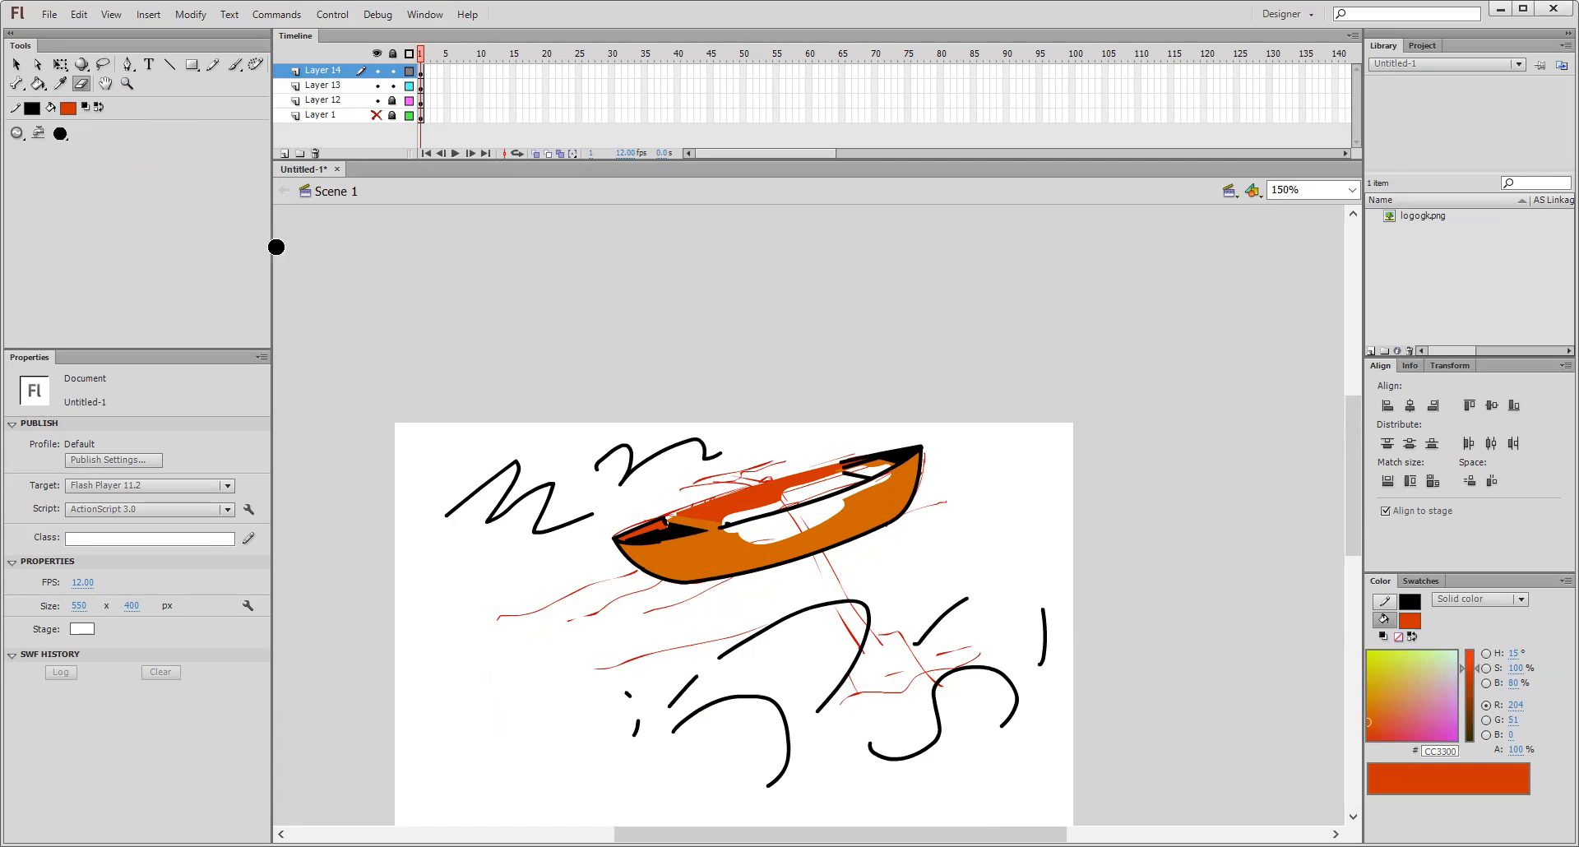
click(100, 106)
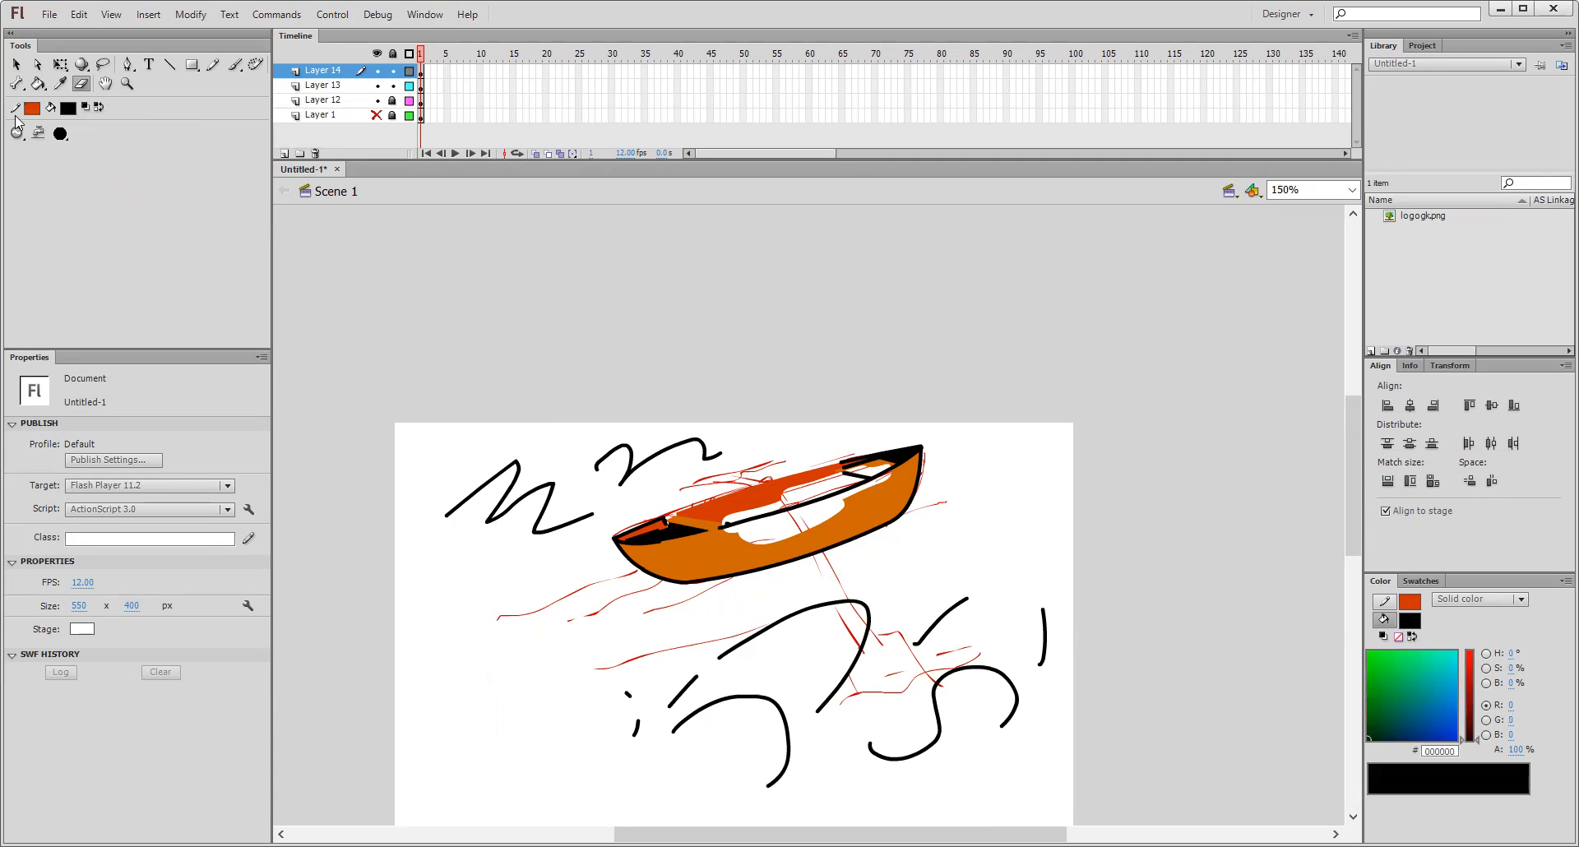
- Sample the hull's orange #CC6600 as the fill colour with the Eyedropper
click(61, 85)
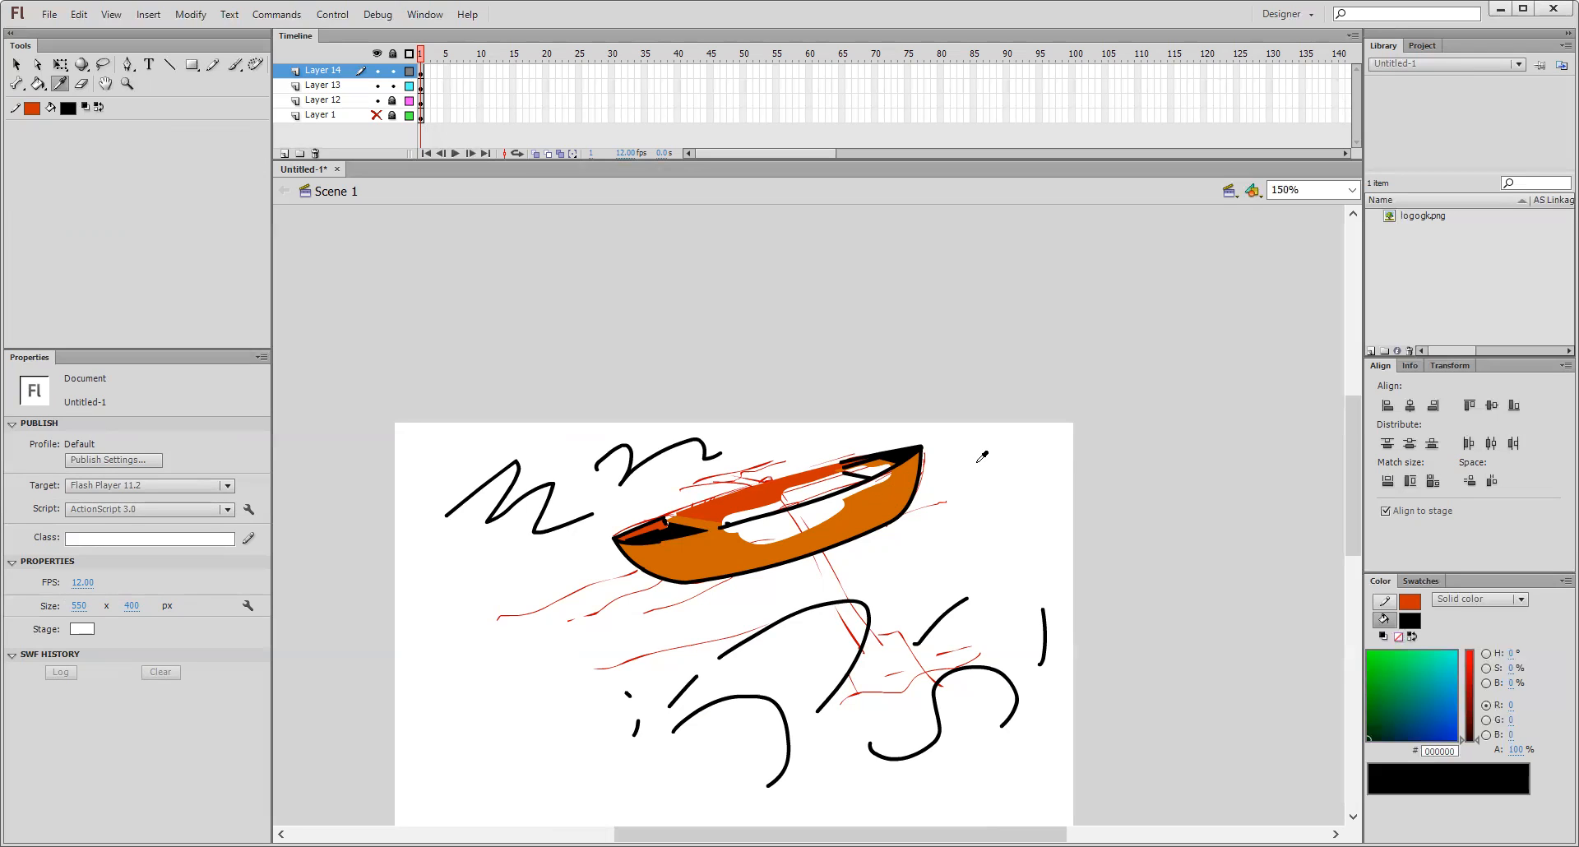
click(874, 499)
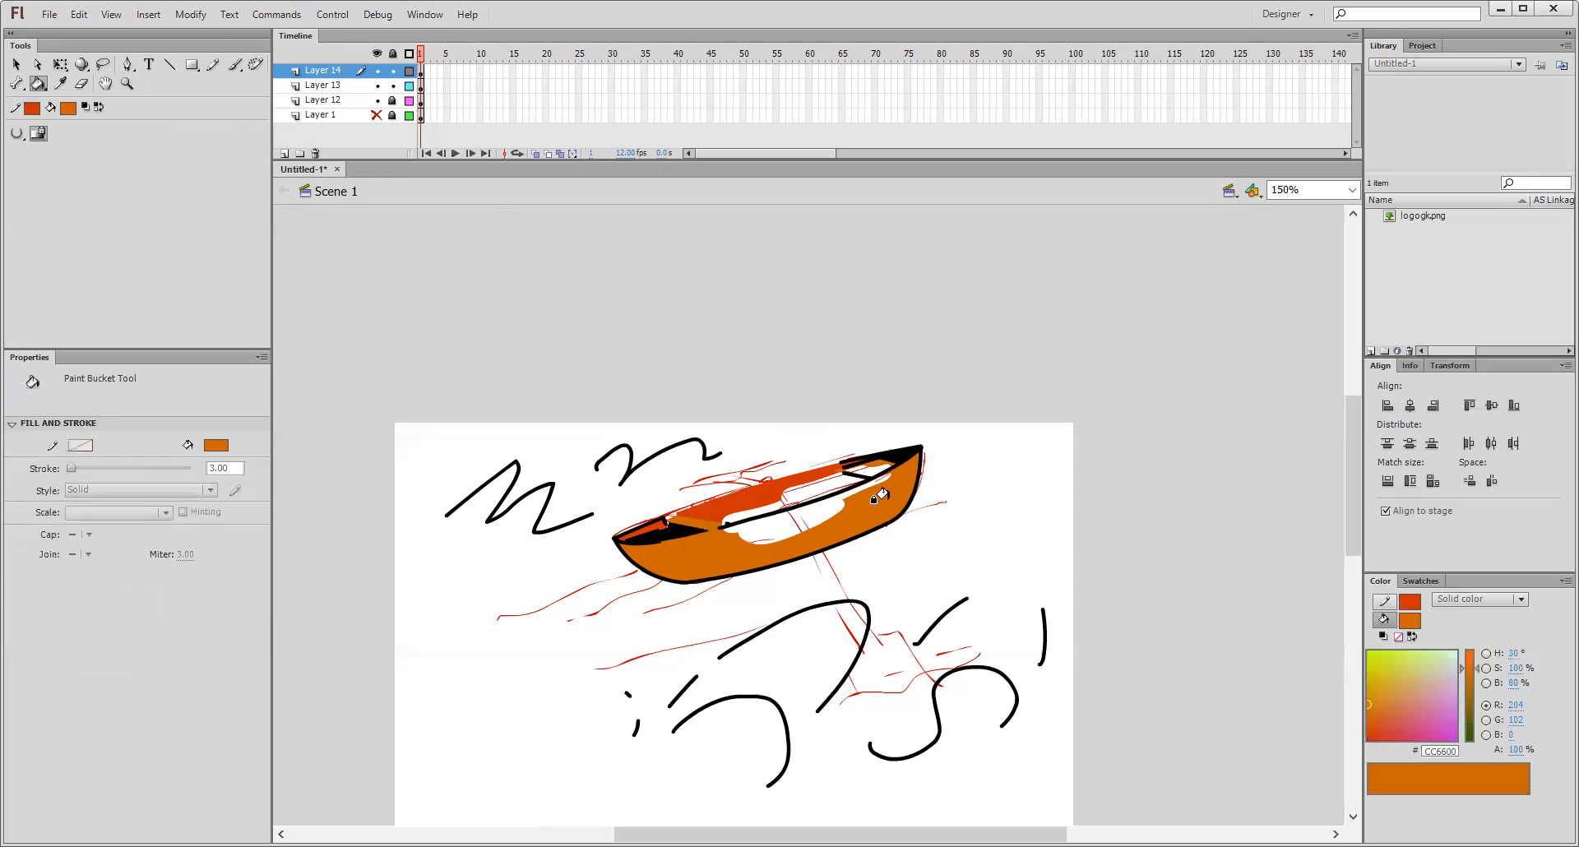